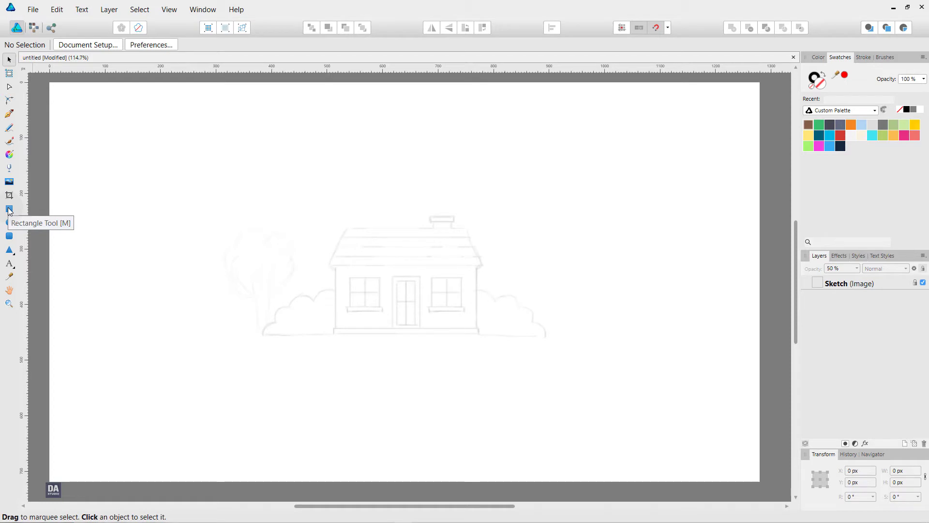
Draw the wall rectangle over the sketch with a 0.6 pt stroke, centred horizontally
{"action": "left_click", "coordinate": [9, 209]}
{"action": "scroll", "coordinate": [407, 300], "scroll_direction": "up", "scroll_amount": 3}
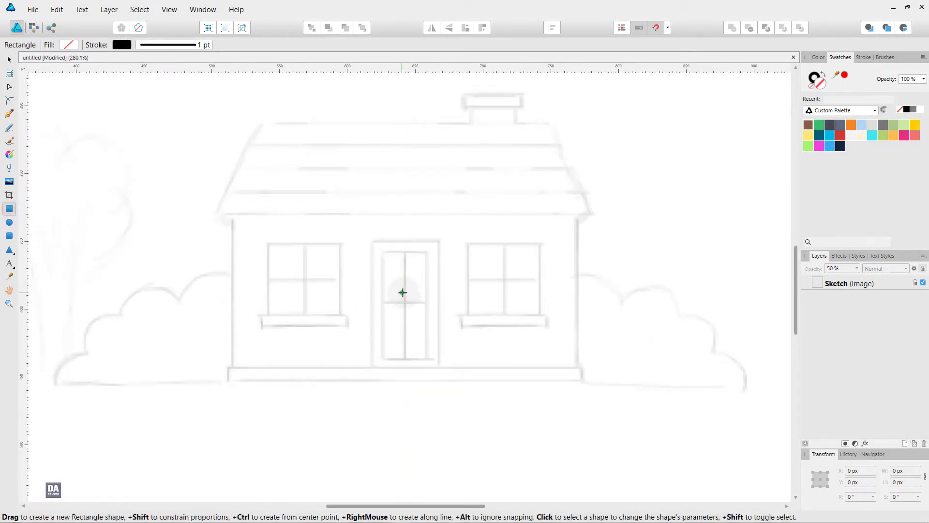
{"action": "mouse_move", "coordinate": [402, 292]}
{"action": "left_mouse_down"}
{"action": "mouse_move", "coordinate": [542, 366]}
{"action": "mouse_move", "coordinate": [575, 369]}
{"action": "left_mouse_up"}
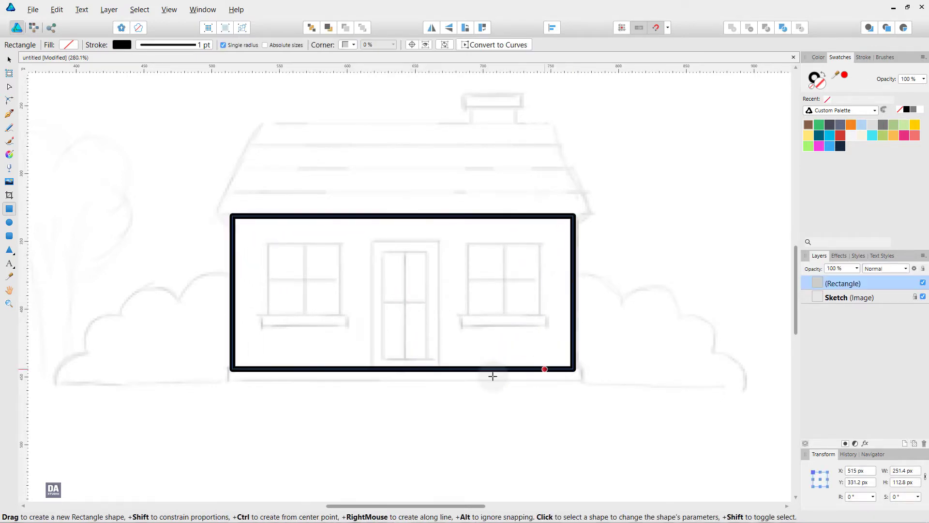
{"action": "left_click_drag", "start_coordinate": [402, 367], "coordinate": [402, 380]}
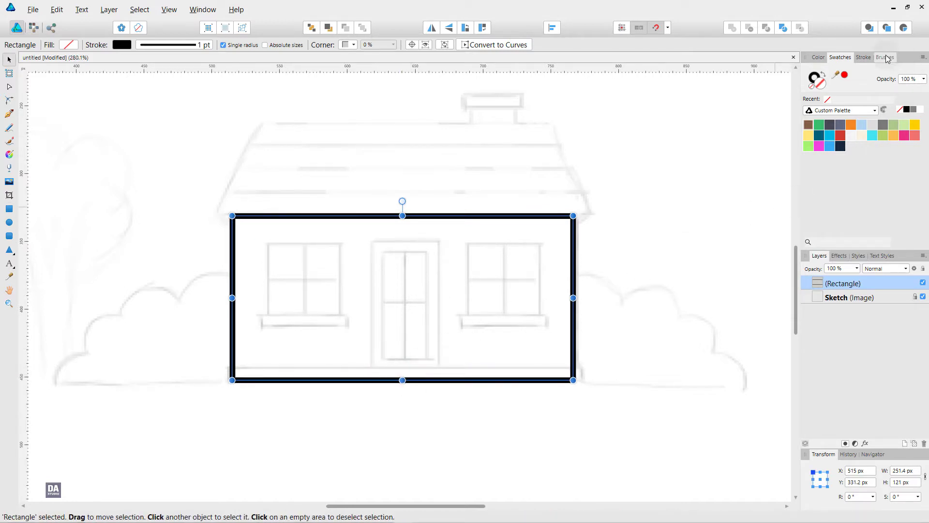
{"action": "left_click", "coordinate": [859, 57]}
{"action": "scroll", "coordinate": [913, 88], "scroll_direction": "down", "scroll_amount": 5}
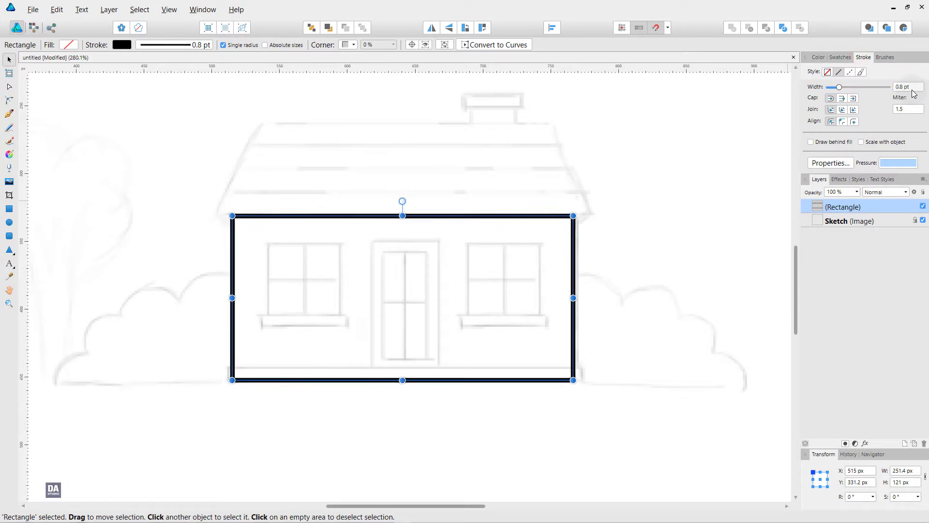
{"action": "scroll", "coordinate": [913, 92], "scroll_direction": "up", "scroll_amount": 1}
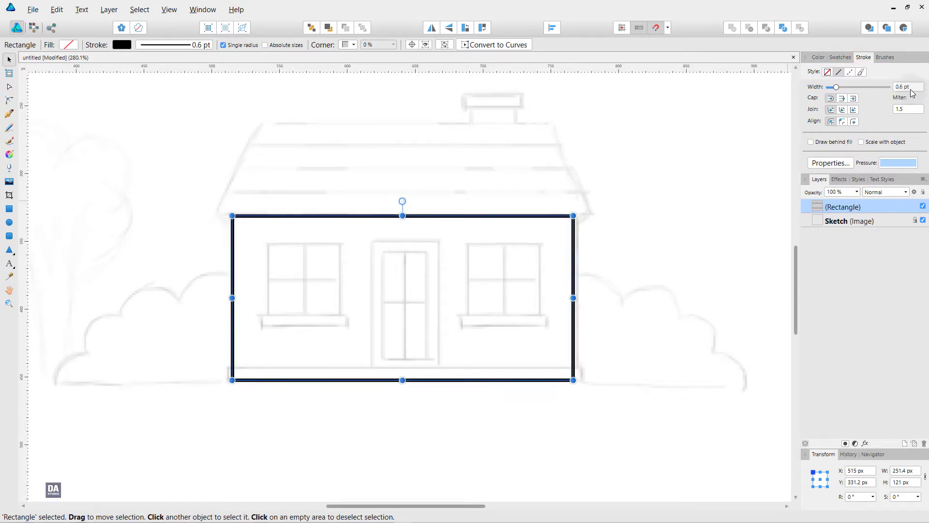
{"action": "left_click", "coordinate": [553, 28]}
{"action": "left_click", "coordinate": [572, 60]}
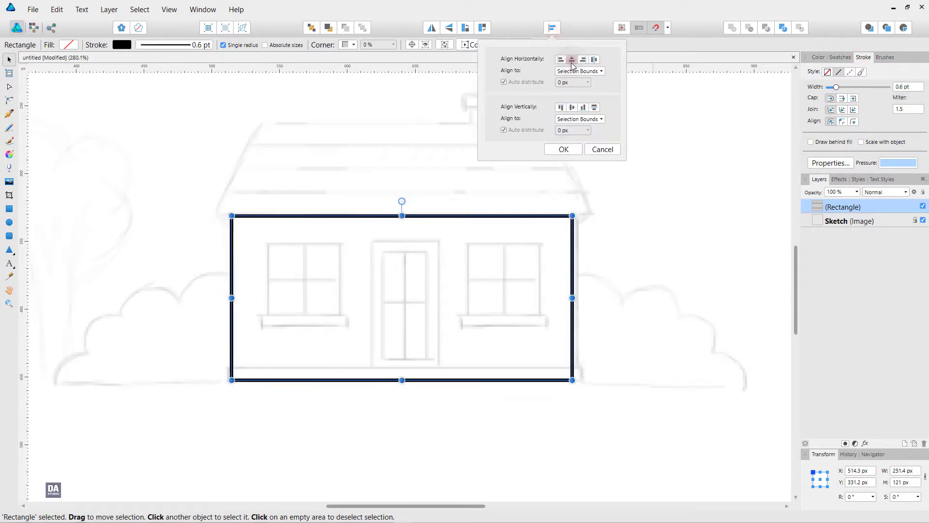
{"action": "left_click", "coordinate": [574, 151]}
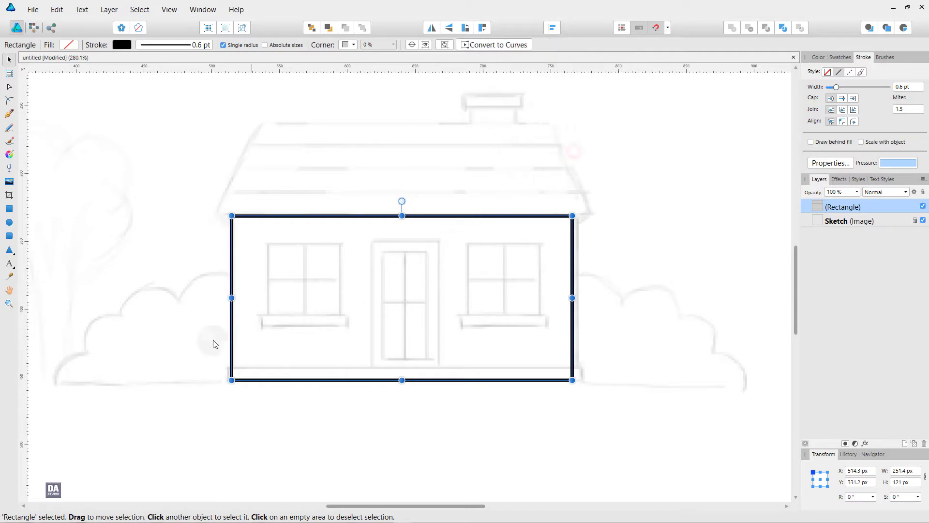
Draw a thin base strip beneath the walls and centre it
{"action": "key", "text": "m"}
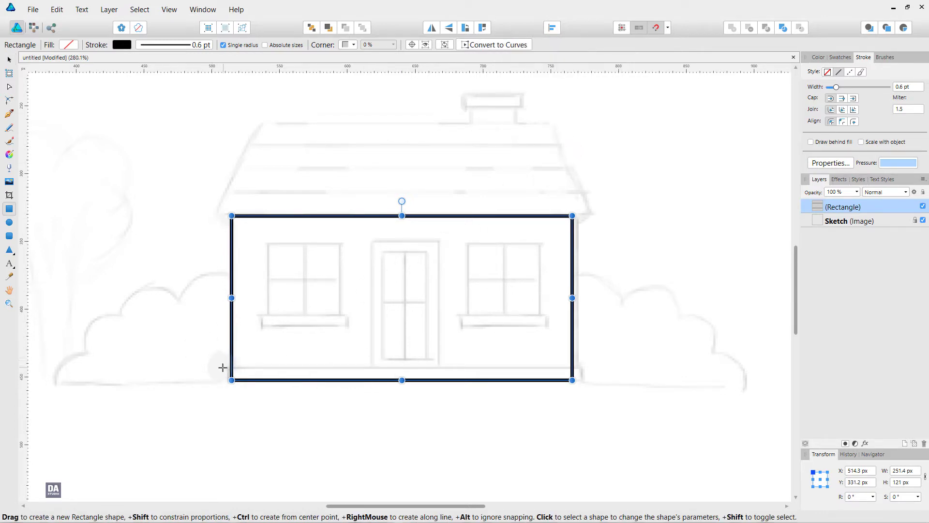
{"action": "left_click_drag", "start_coordinate": [223, 367], "coordinate": [580, 380]}
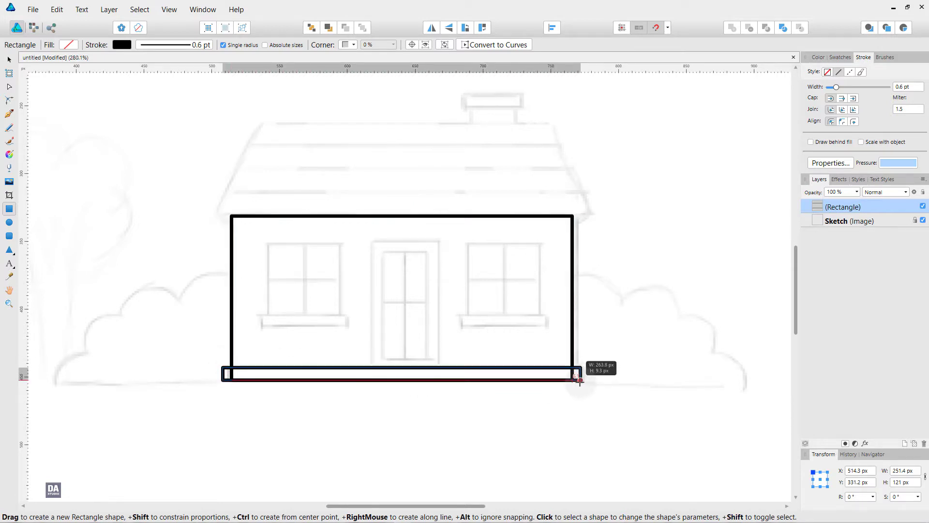
{"action": "left_click", "coordinate": [554, 29]}
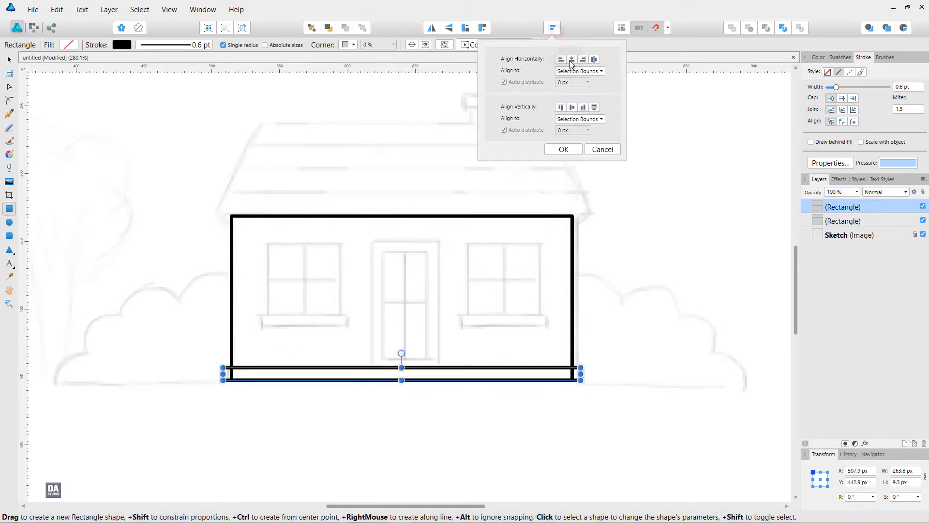
{"action": "left_click", "coordinate": [564, 150]}
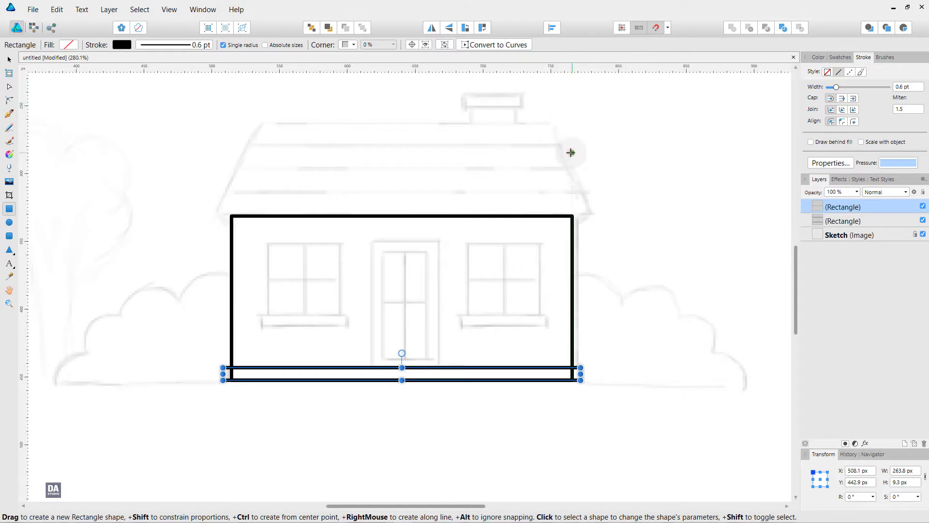
{"action": "key", "text": "v"}
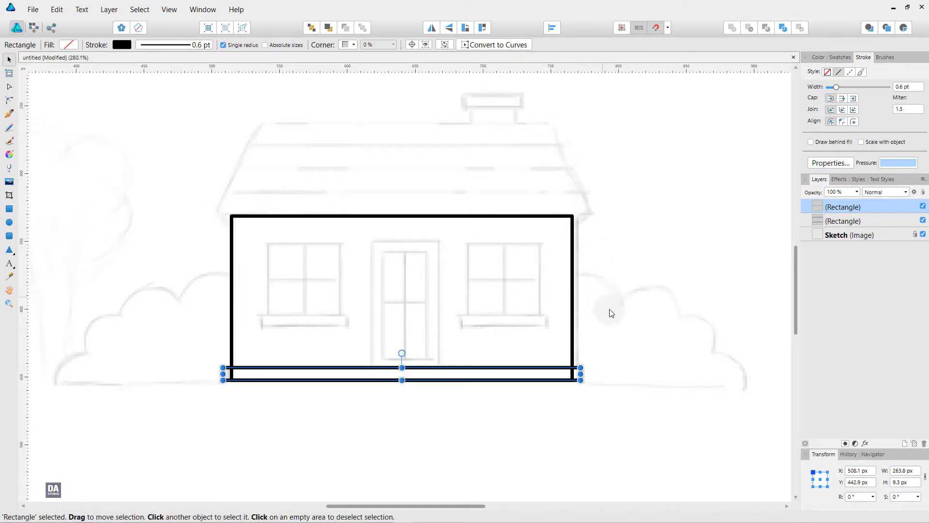
{"action": "left_click", "coordinate": [621, 334]}
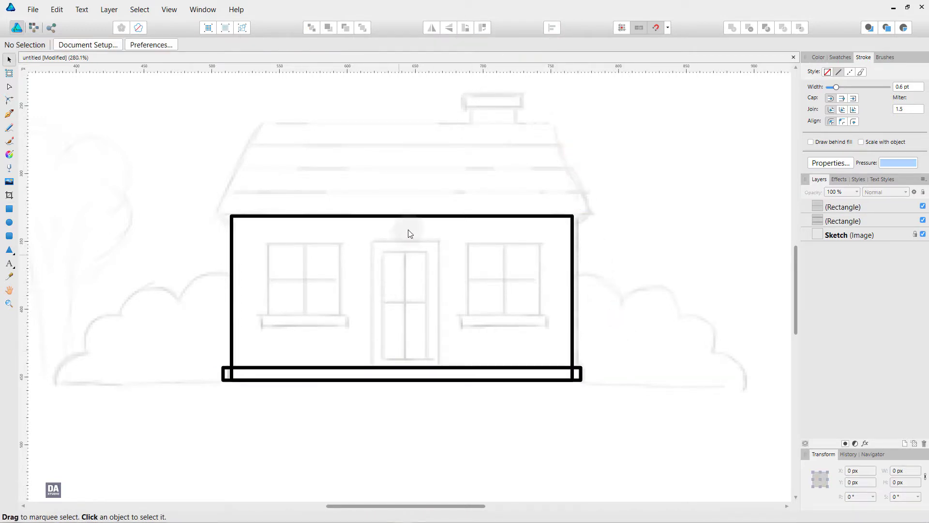
{"action": "scroll", "coordinate": [409, 219], "scroll_direction": "up", "scroll_amount": 1}
{"action": "left_click_drag", "start_coordinate": [406, 170], "coordinate": [394, 210]}
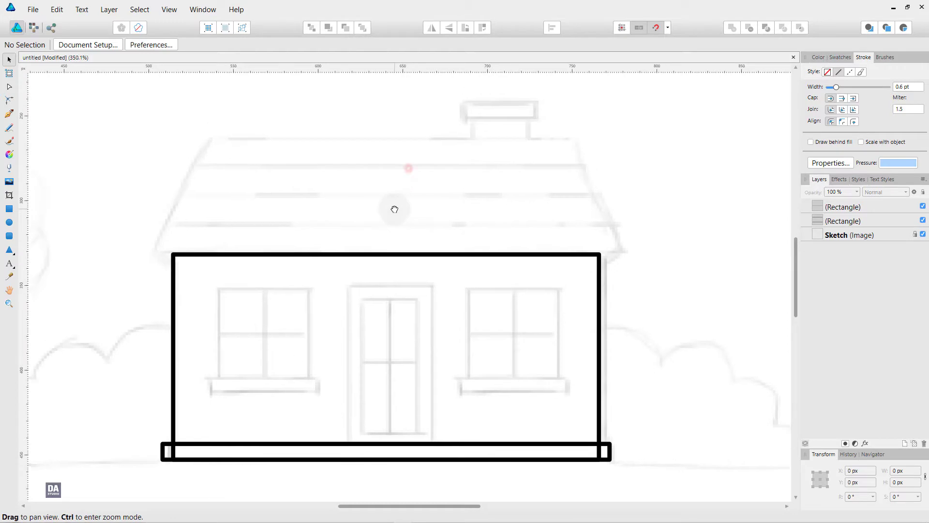
Draw the left roof slope with its eave as a pen path over the sketch
{"action": "left_click", "coordinate": [10, 115]}
{"action": "left_click", "coordinate": [213, 138]}
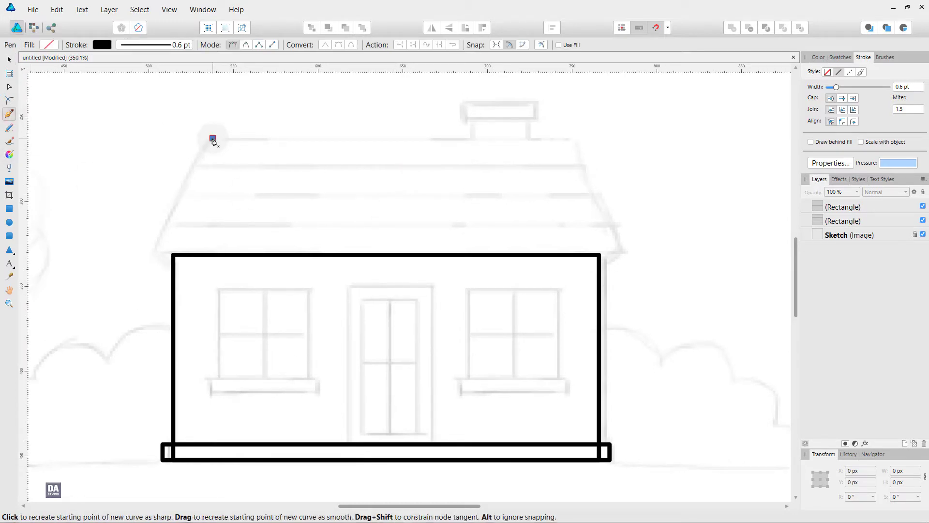
{"action": "left_click", "coordinate": [152, 255]}
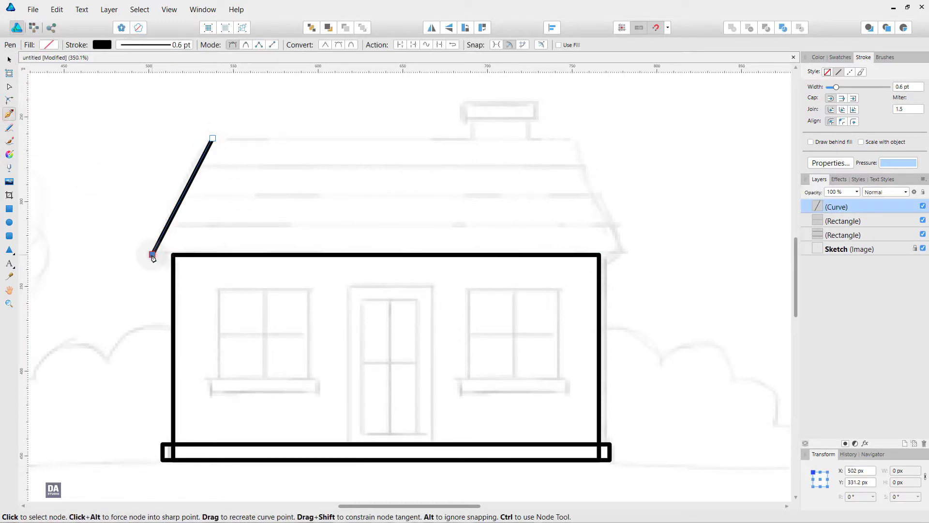
{"action": "left_click", "coordinate": [173, 274]}
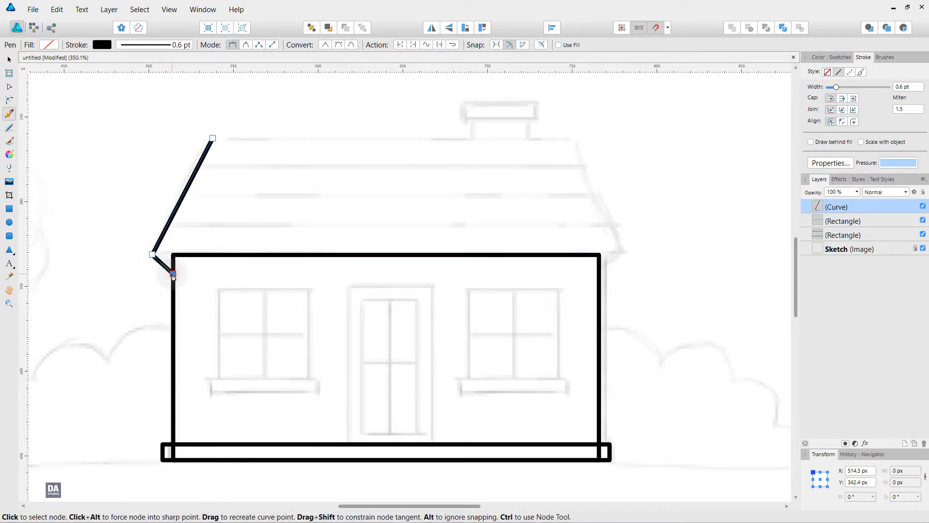
{"action": "left_click", "coordinate": [9, 59]}
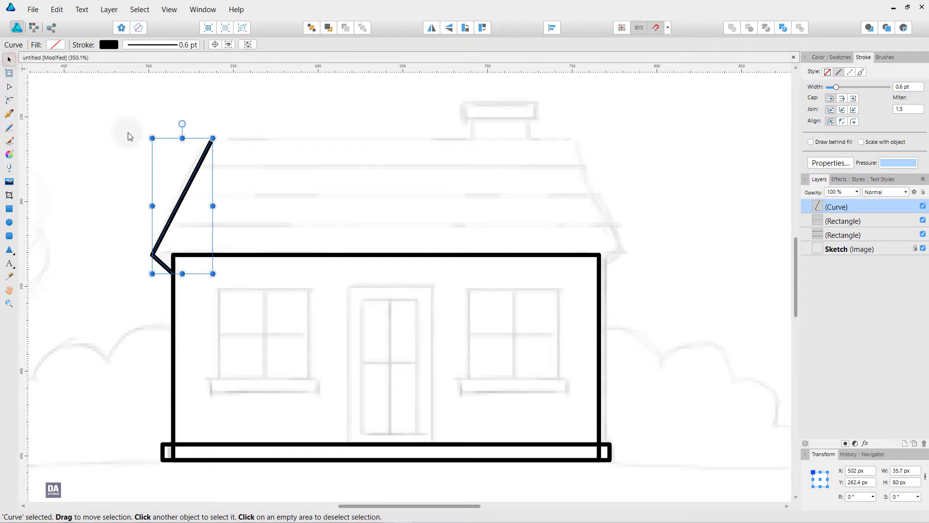
{"action": "left_click", "coordinate": [198, 193]}
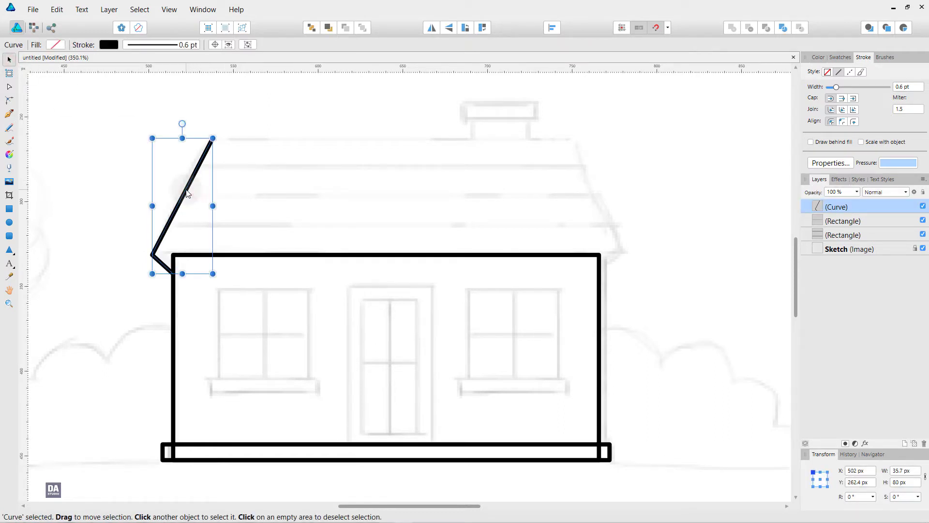
{"action": "right_click", "coordinate": [187, 193]}
{"action": "mouse_move", "coordinate": [213, 334]}
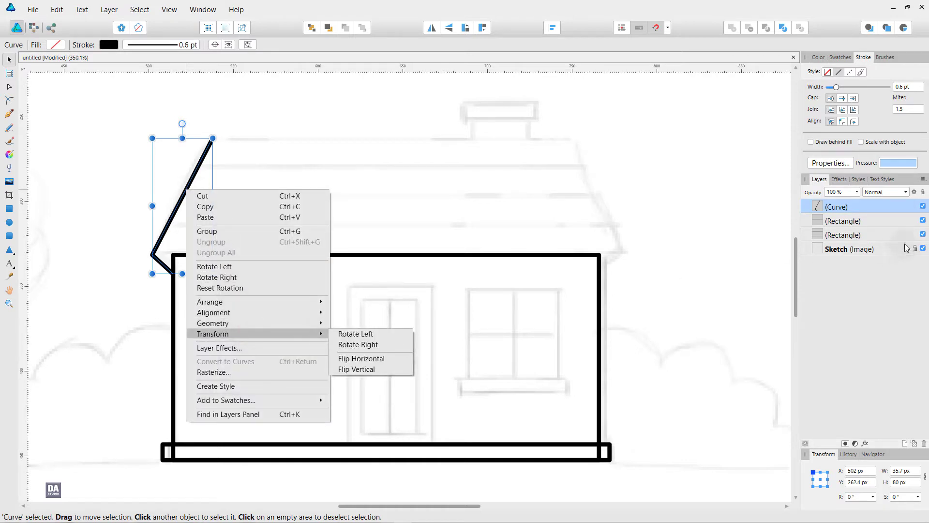
{"action": "left_click", "coordinate": [885, 210]}
{"action": "left_click", "coordinate": [338, 214]}
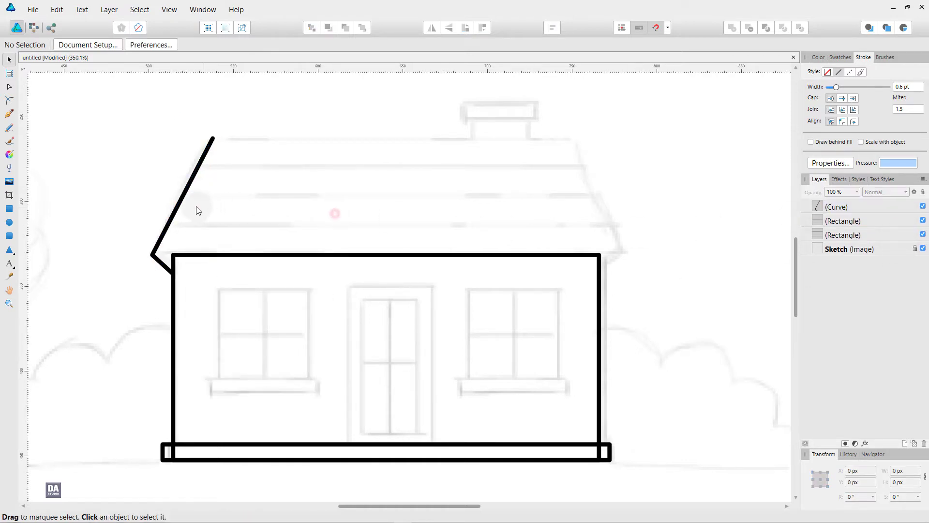
{"action": "left_click", "coordinate": [184, 205]}
Duplicate the left slope, flip it horizontally, and place it as the right slope
{"action": "right_click", "coordinate": [868, 207]}
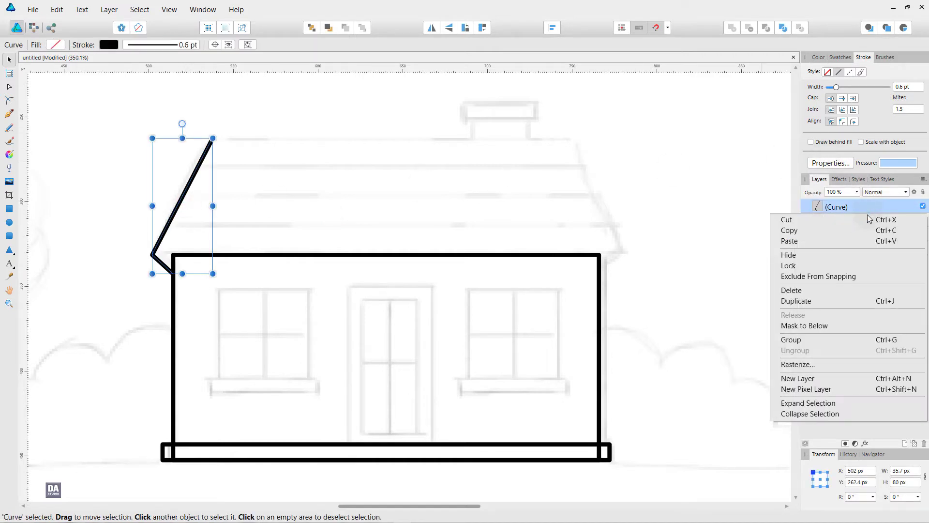
{"action": "left_click", "coordinate": [846, 301]}
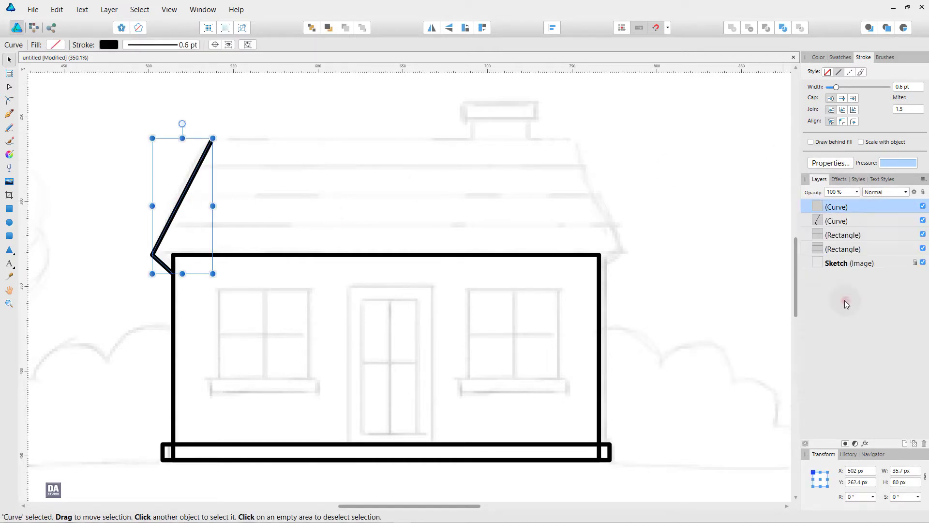
{"action": "right_click", "coordinate": [202, 209]}
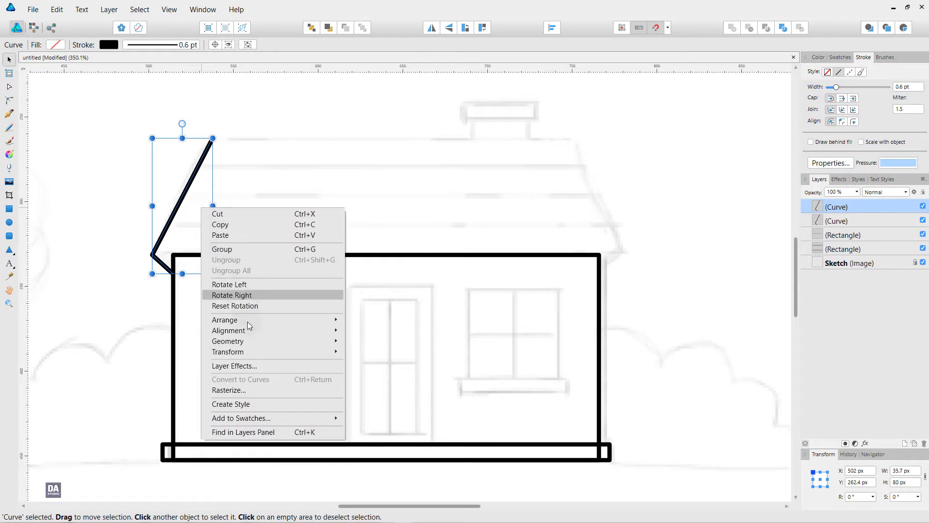
{"action": "mouse_move", "coordinate": [228, 352]}
{"action": "left_click", "coordinate": [373, 376]}
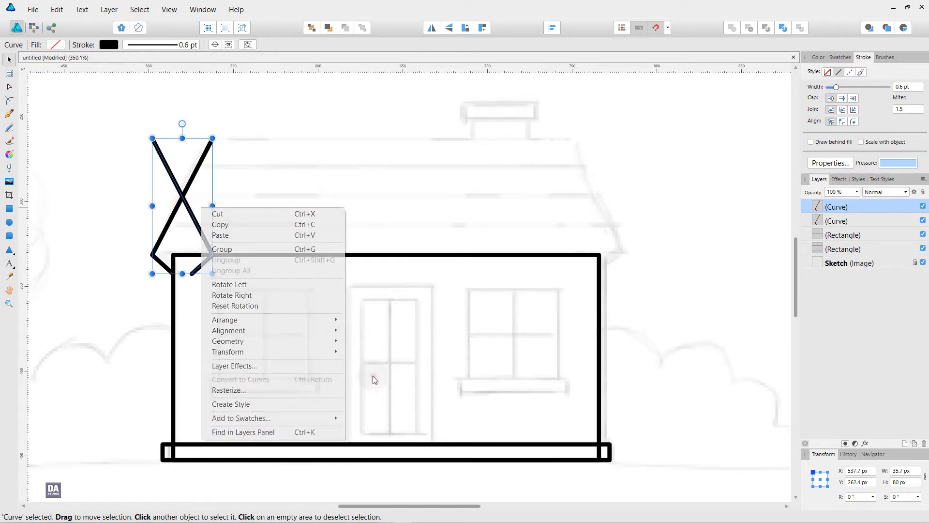
{"action": "left_click_drag", "start_coordinate": [201, 236], "coordinate": [611, 233]}
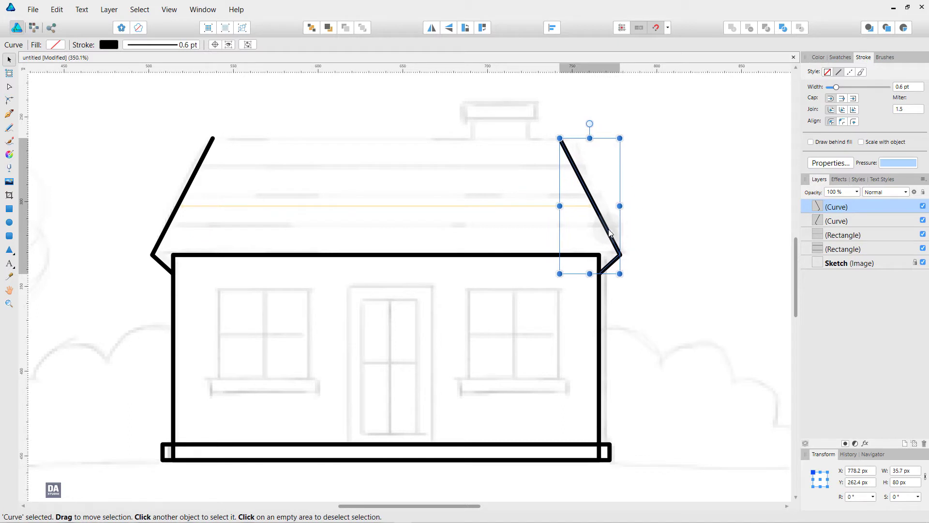
{"action": "left_click", "coordinate": [659, 226]}
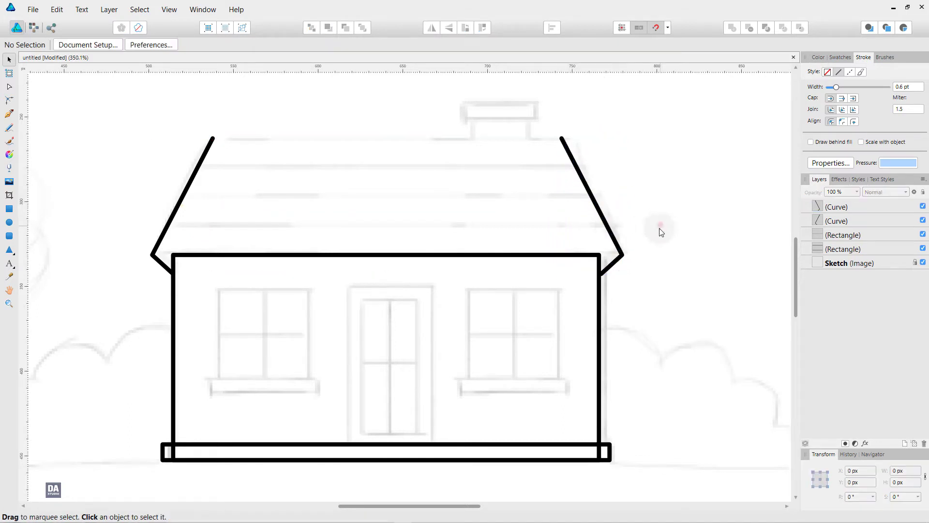
{"action": "left_click", "coordinate": [613, 237]}
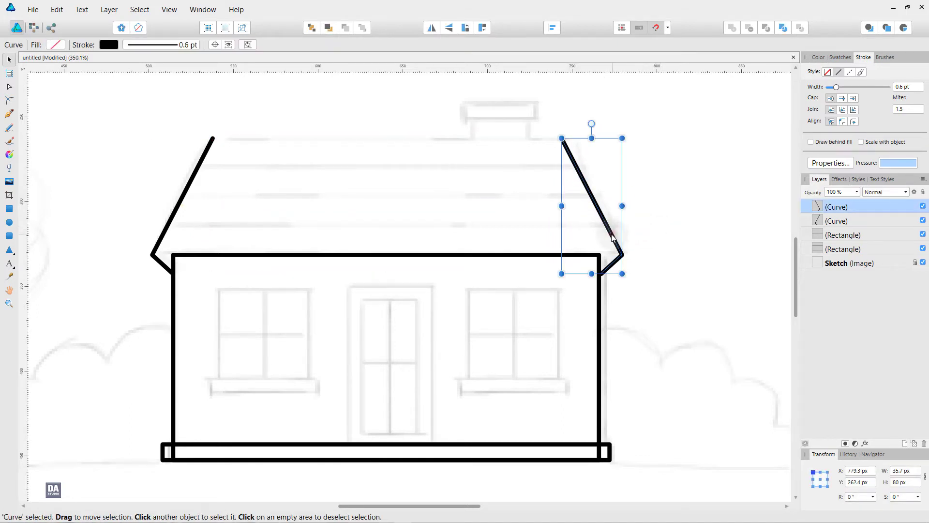
{"action": "left_click", "coordinate": [635, 240]}
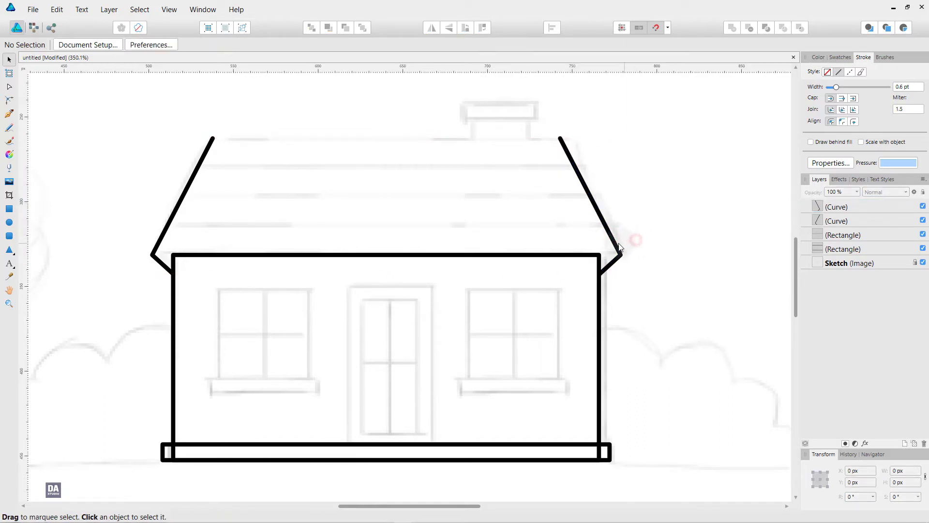
{"action": "left_click", "coordinate": [616, 247]}
Group the two roof slopes and centre them horizontally on the house
{"action": "left_click", "coordinate": [188, 193], "text": "shift"}
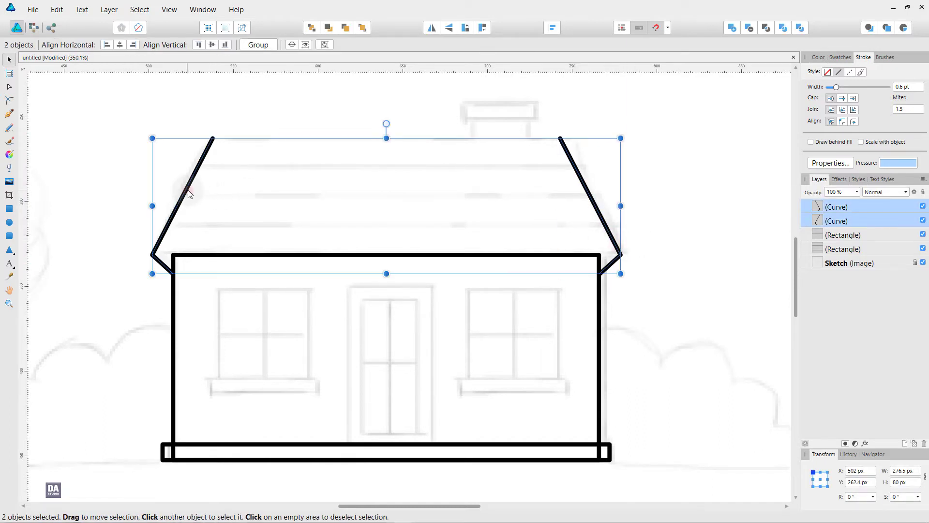
{"action": "right_click", "coordinate": [198, 186]}
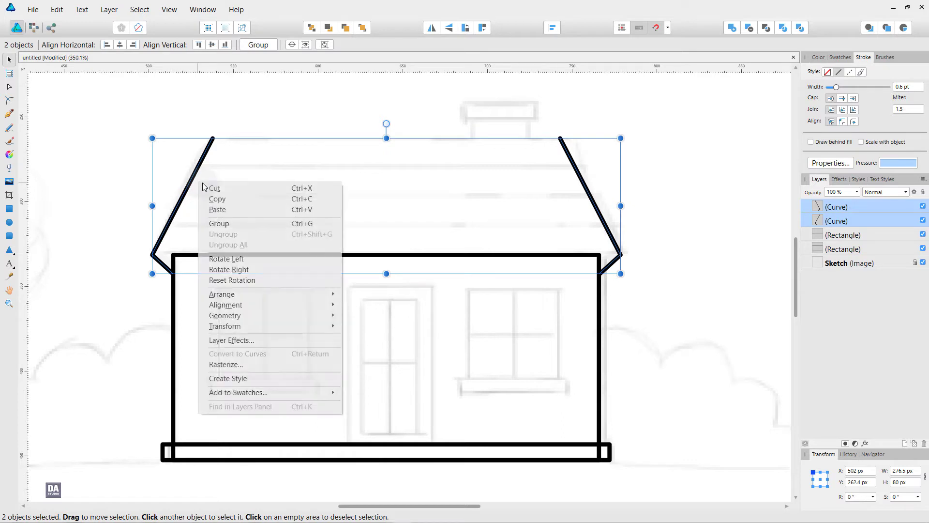
{"action": "left_click", "coordinate": [257, 224]}
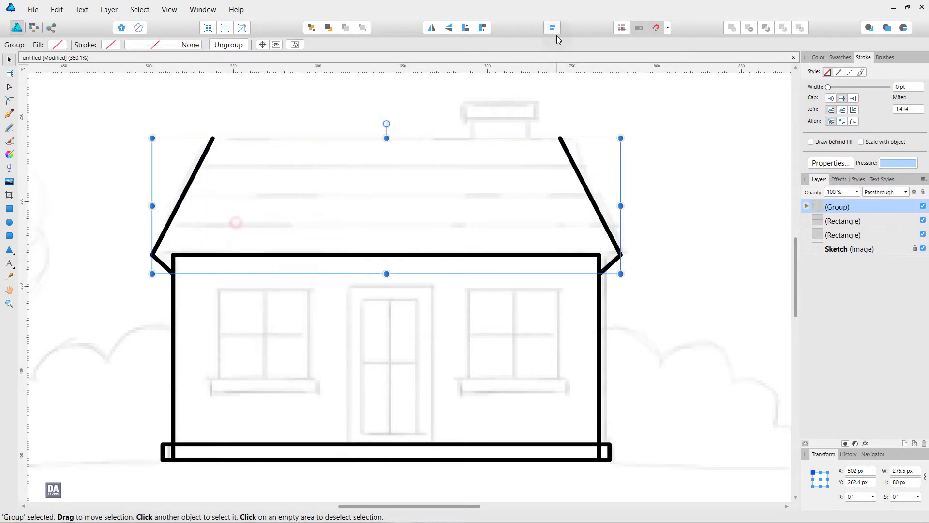
{"action": "left_click", "coordinate": [552, 28]}
{"action": "left_click", "coordinate": [572, 59]}
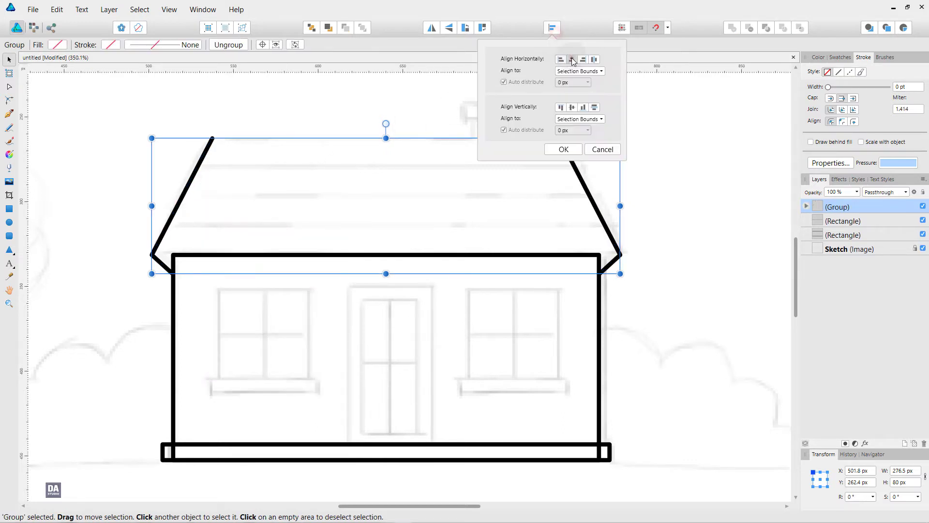
{"action": "left_click", "coordinate": [564, 149]}
Ungroup the slopes, then join and close them into one roof outline
{"action": "right_click", "coordinate": [258, 169]}
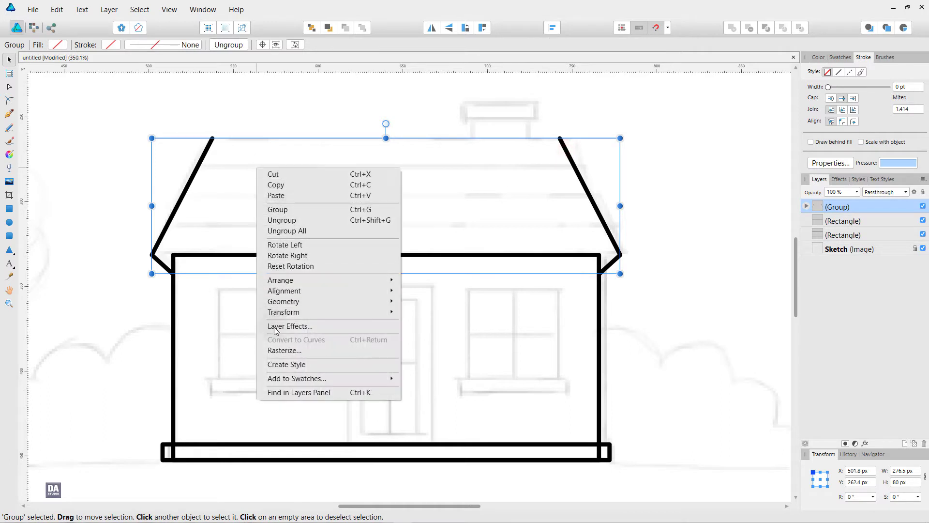
{"action": "left_click", "coordinate": [292, 220]}
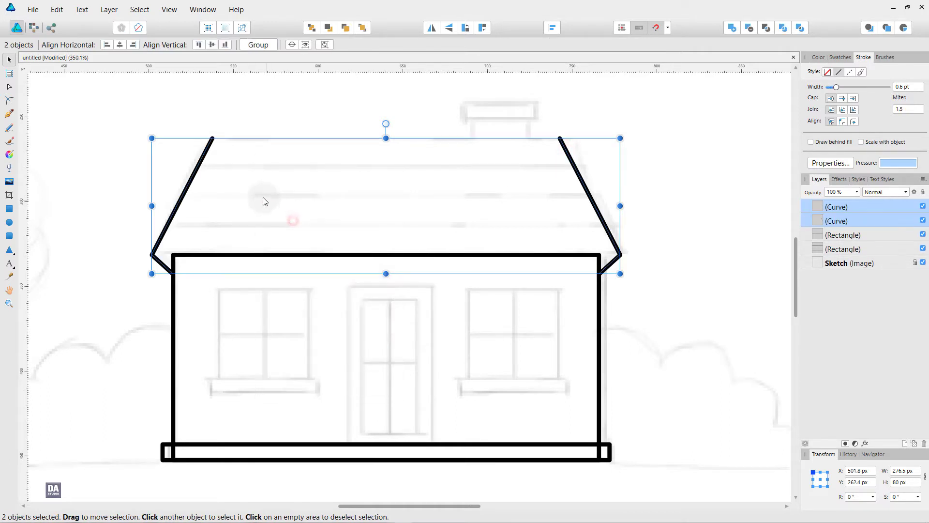
{"action": "left_click", "coordinate": [10, 87]}
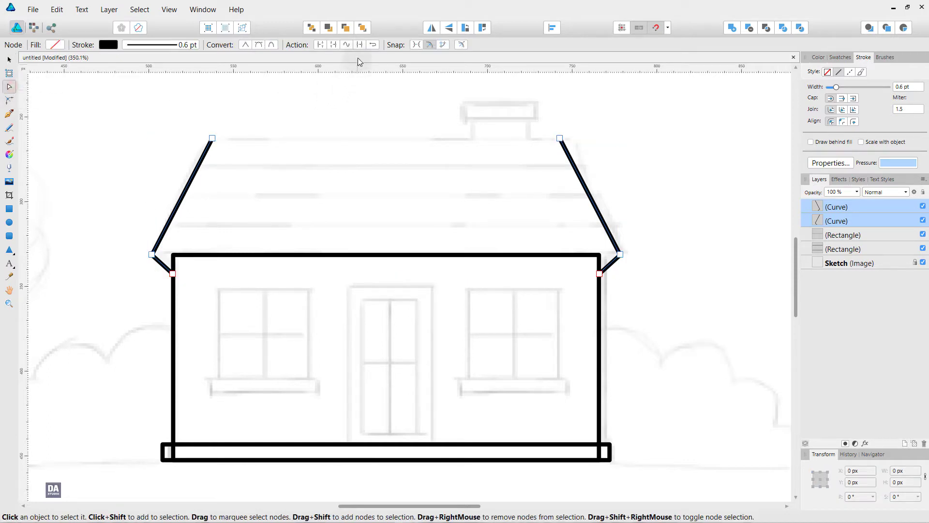
{"action": "left_click", "coordinate": [360, 45]}
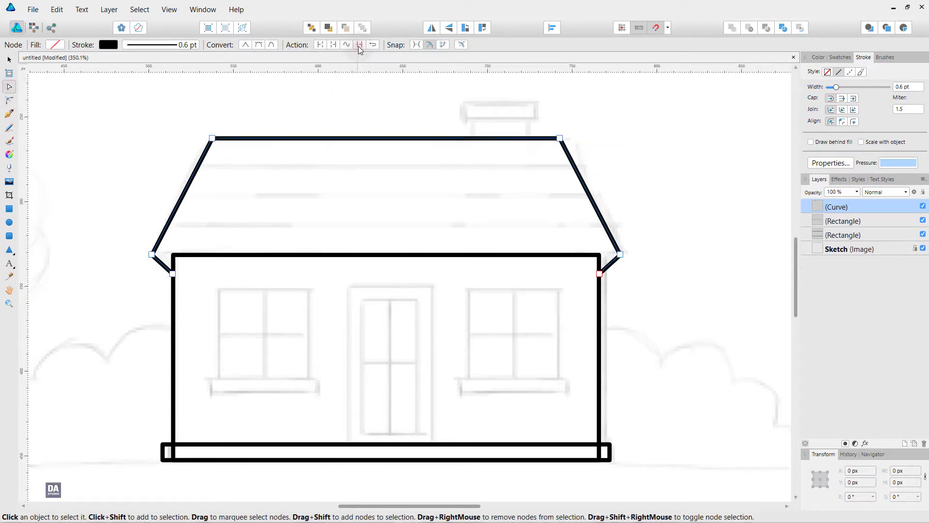
{"action": "left_click", "coordinate": [333, 48]}
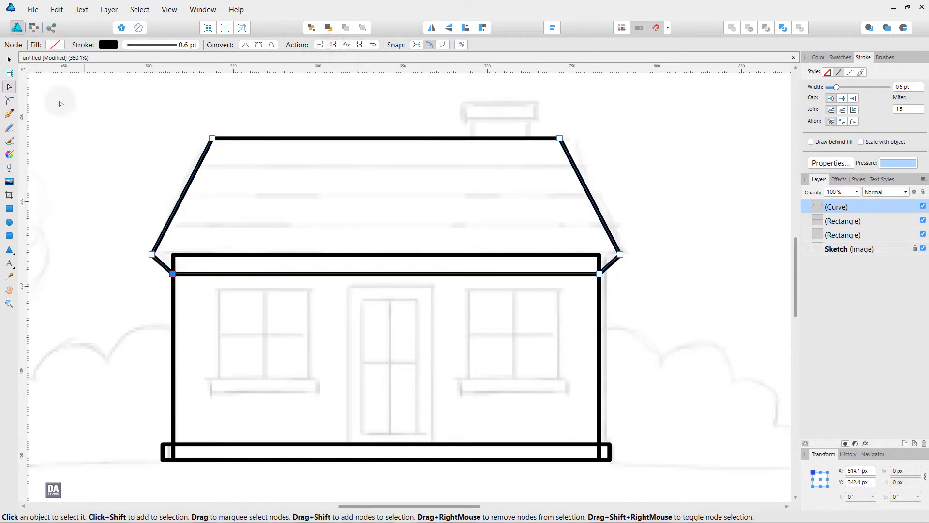
{"action": "left_click", "coordinate": [8, 59]}
{"action": "left_click", "coordinate": [63, 142]}
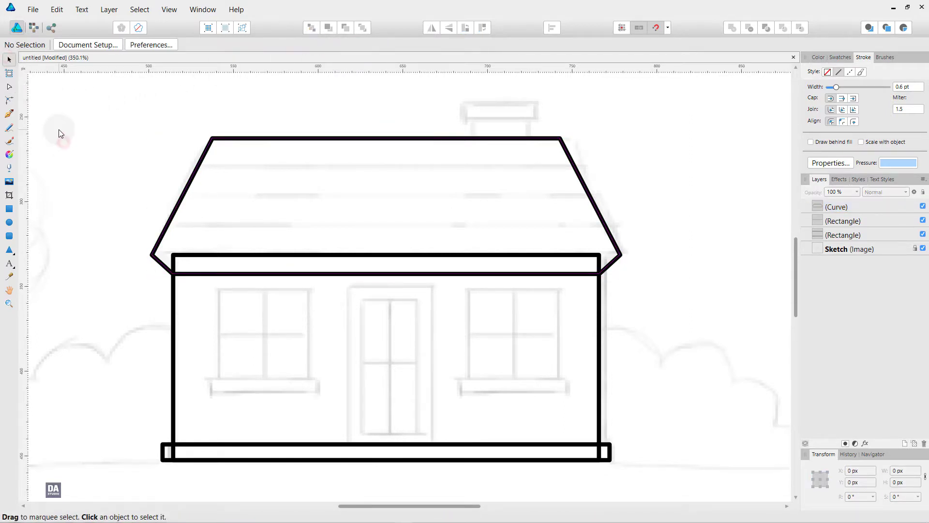
Draw a centred horizontal line across the roof and repeat it as four evenly spaced lines
{"action": "left_click", "coordinate": [9, 116]}
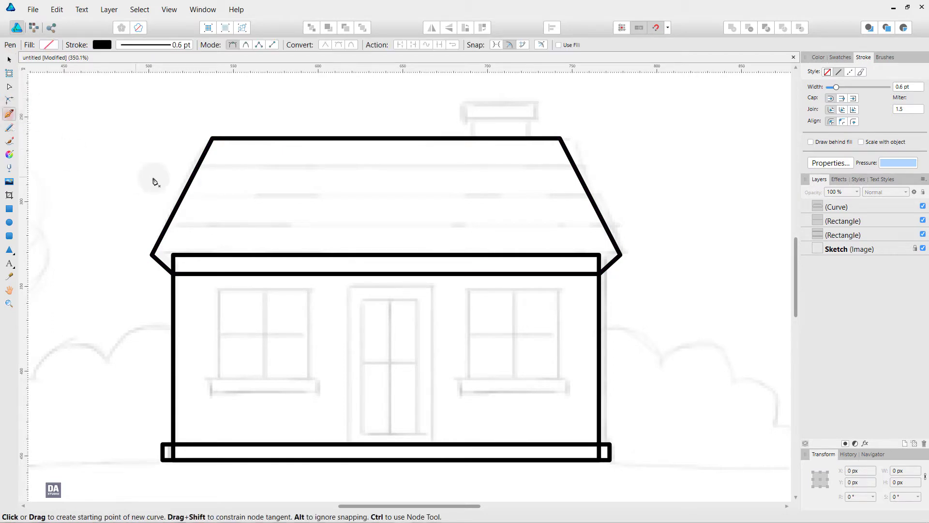
{"action": "left_click", "coordinate": [194, 165]}
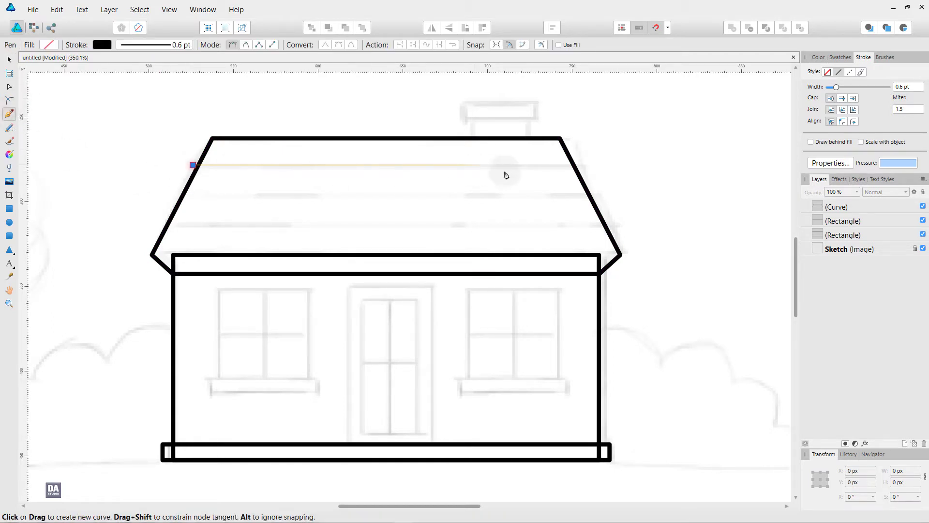
{"action": "left_click", "coordinate": [585, 165]}
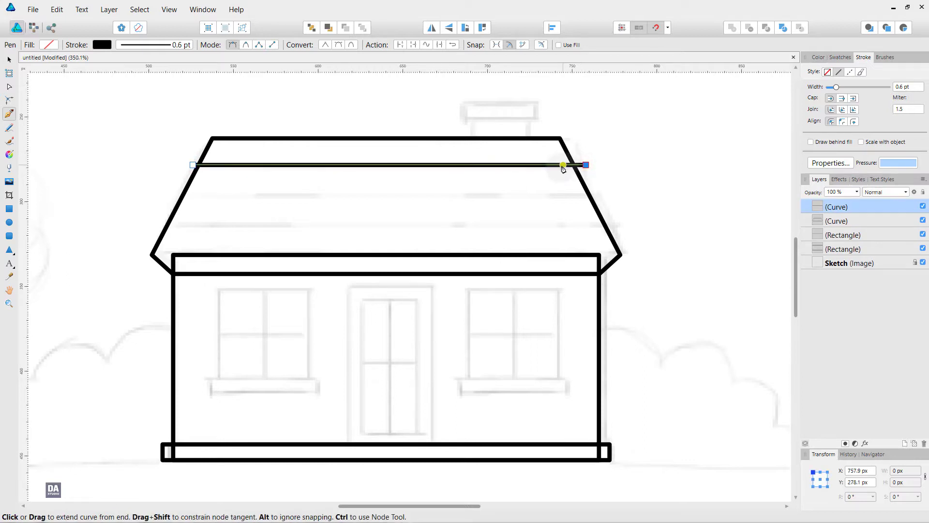
{"action": "key", "text": "v"}
{"action": "left_click", "coordinate": [552, 27]}
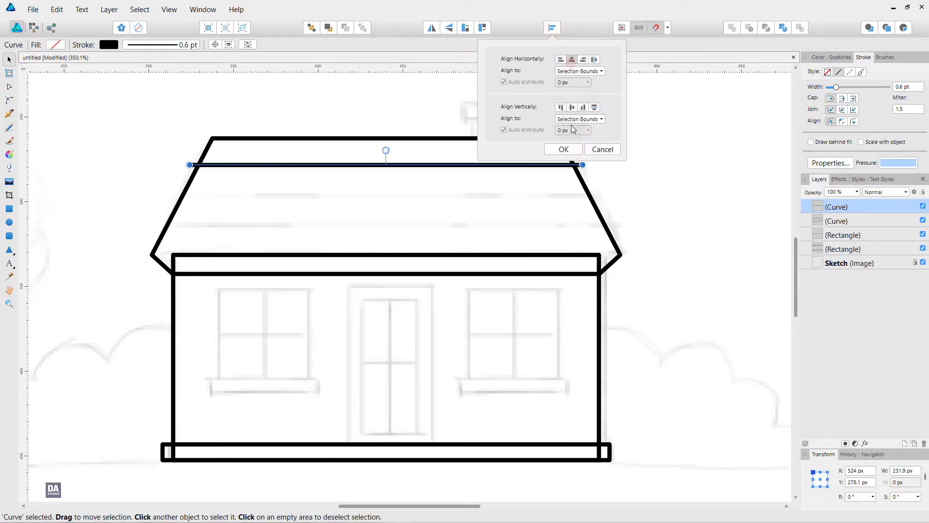
{"action": "left_click", "coordinate": [566, 149]}
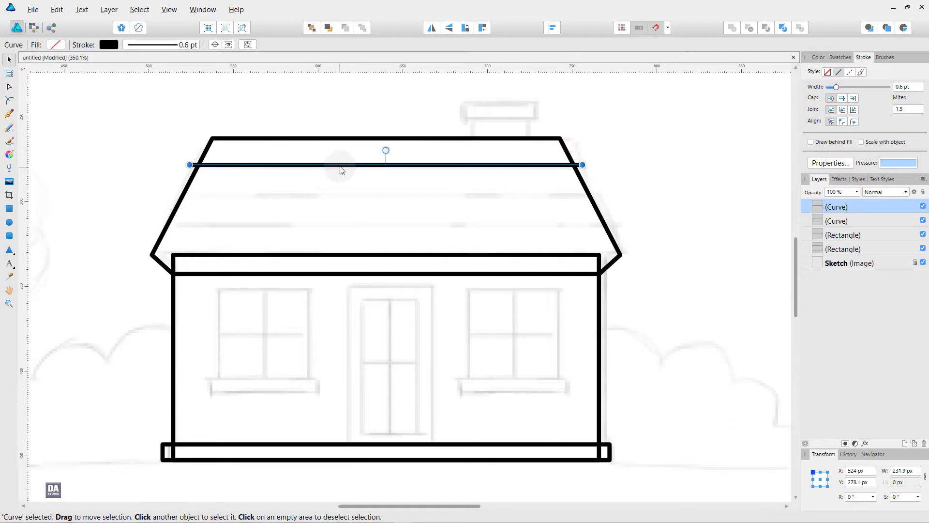
{"action": "left_click_drag", "start_coordinate": [343, 176], "coordinate": [343, 197]}
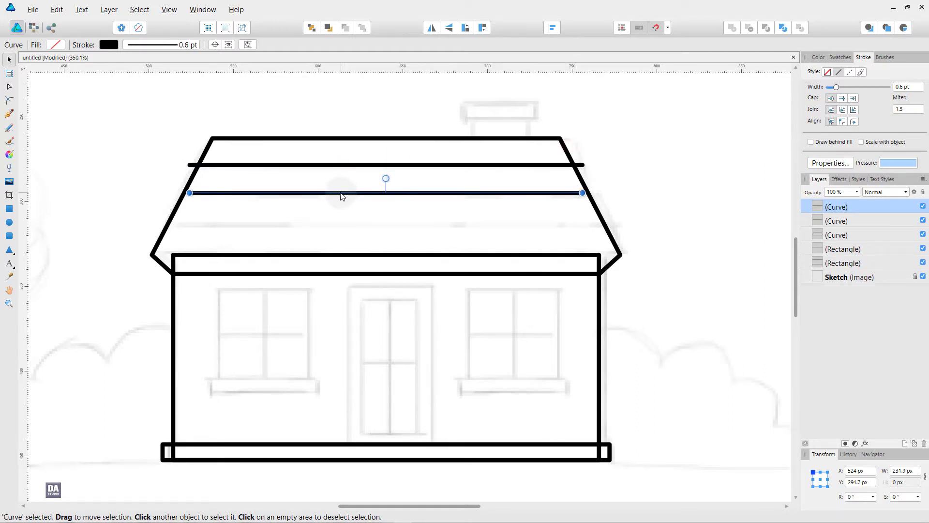
{"action": "key", "text": "ctrl+j"}
{"action": "key", "text": "ctrl+j"}
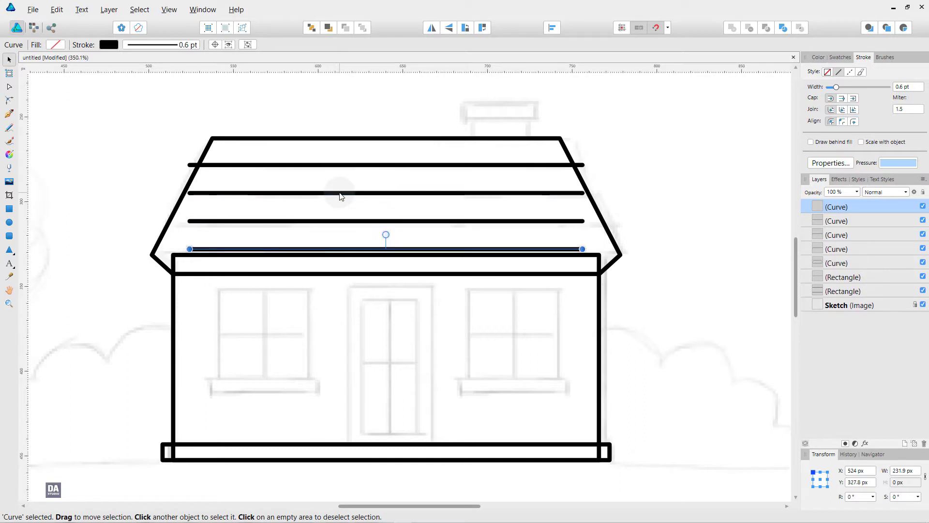
Stretch the four roof lines past the edges, group them, and clip them inside the roof
{"action": "left_click", "coordinate": [328, 194]}
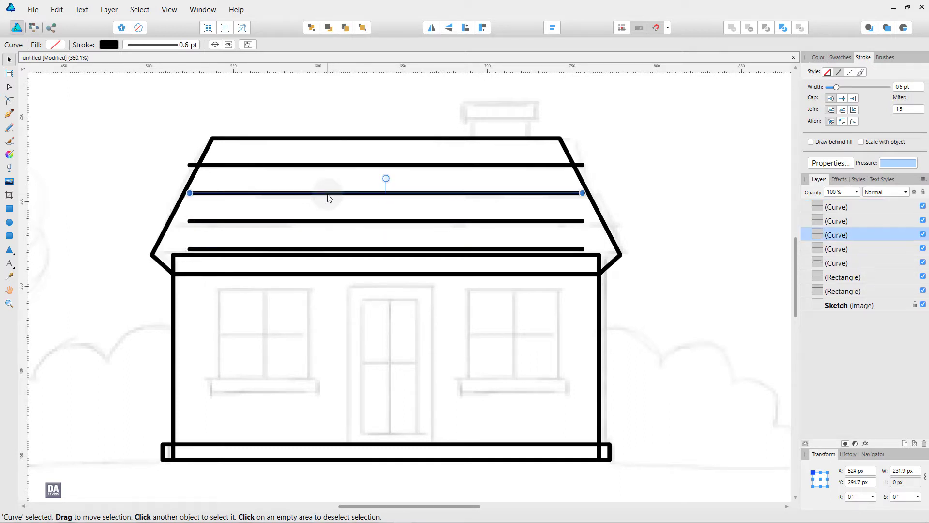
{"action": "left_click", "coordinate": [339, 165], "text": "shift"}
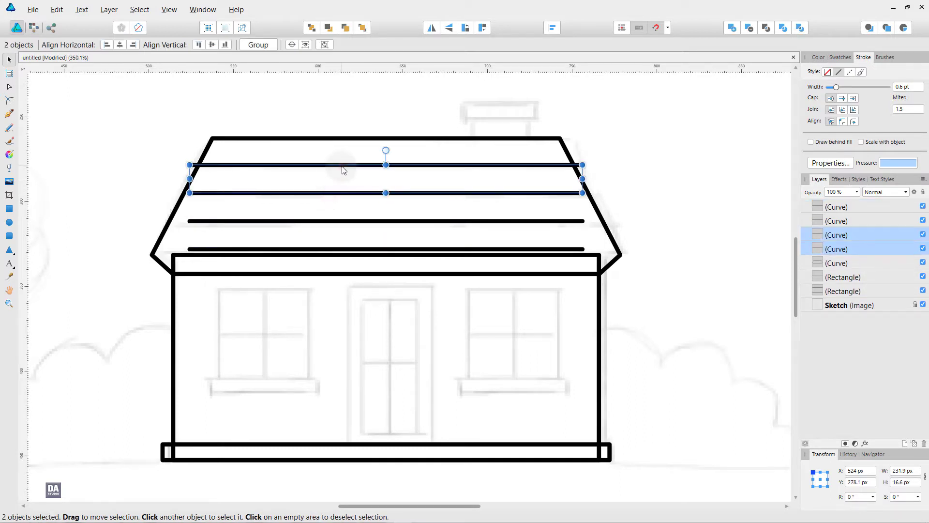
{"action": "left_click", "coordinate": [335, 222], "text": "shift"}
{"action": "left_click", "coordinate": [332, 249], "text": "shift"}
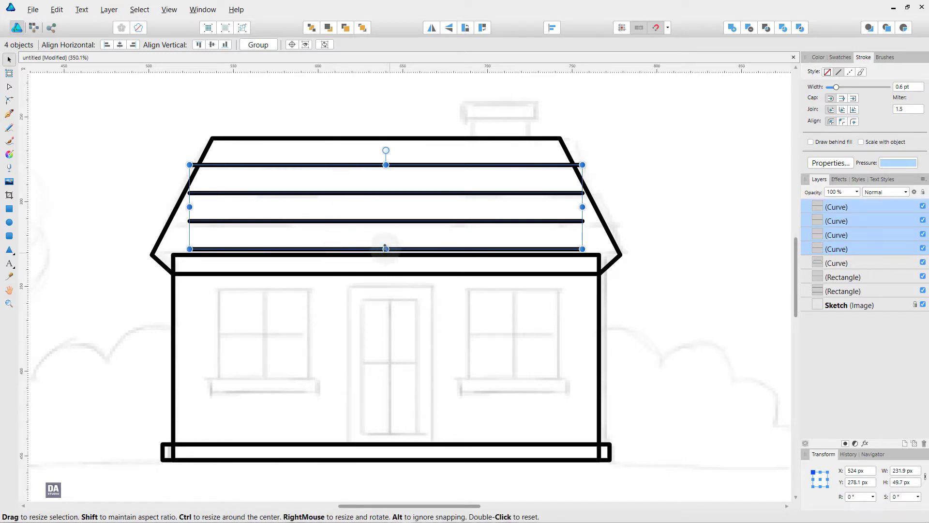
{"action": "left_click_drag", "start_coordinate": [385, 249], "coordinate": [386, 254]}
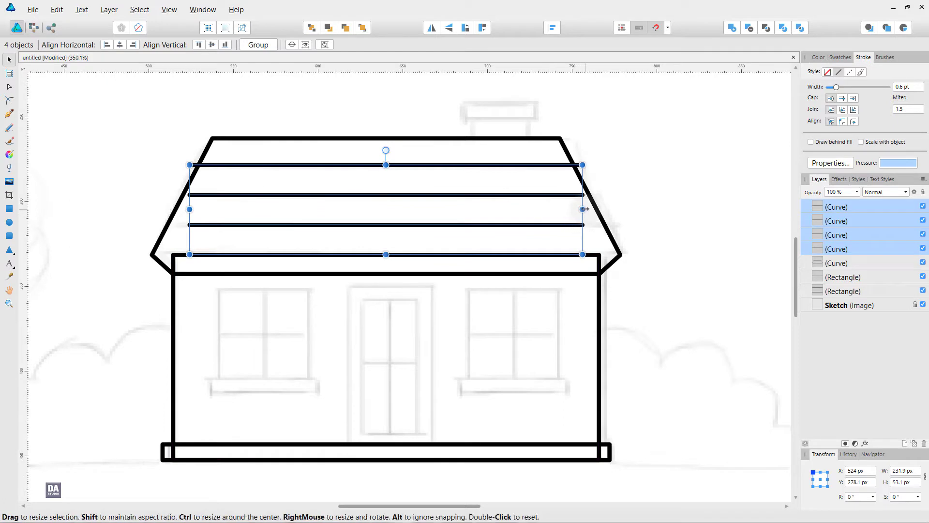
{"action": "left_click_drag", "start_coordinate": [583, 209], "coordinate": [639, 214]}
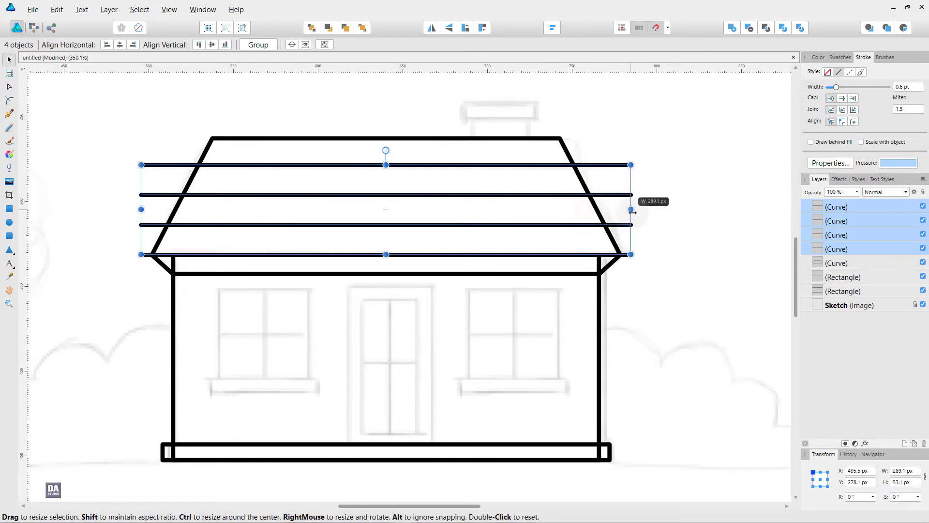
{"action": "right_click", "coordinate": [852, 240]}
{"action": "left_click", "coordinate": [814, 356]}
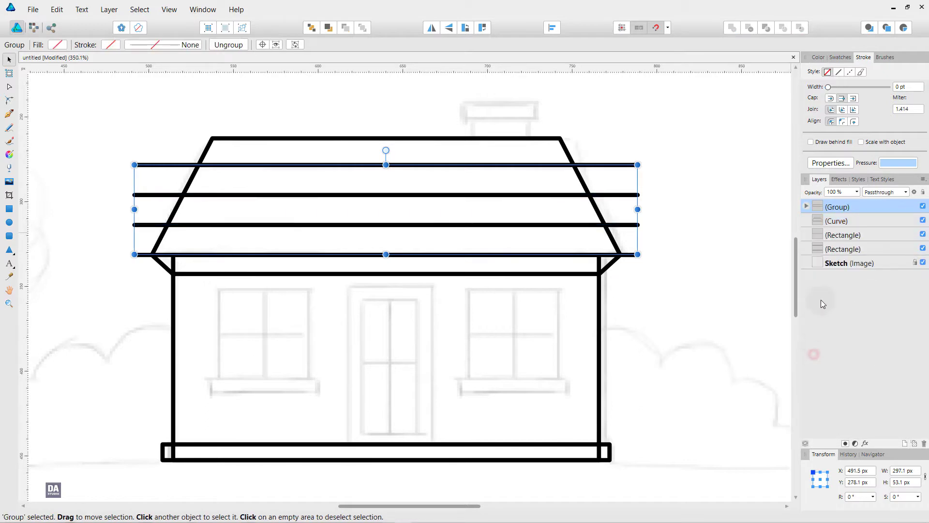
{"action": "left_click_drag", "start_coordinate": [869, 214], "coordinate": [862, 222]}
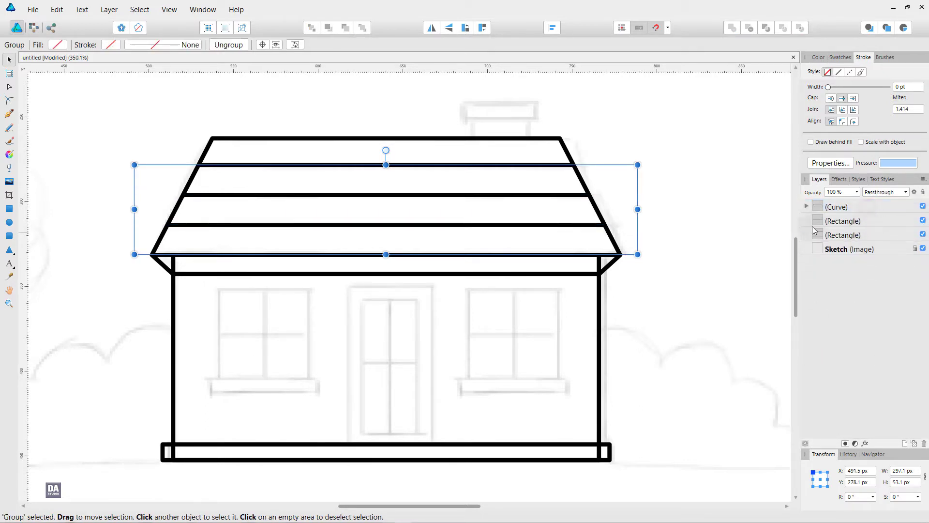
{"action": "left_click", "coordinate": [687, 224]}
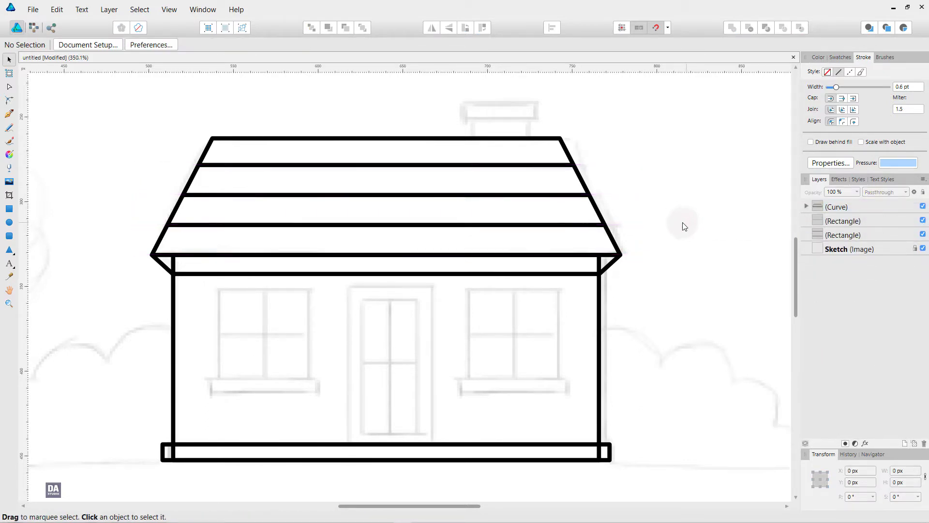
Draw the left window frame and its sill, centred on each other
{"action": "scroll", "coordinate": [271, 420], "scroll_direction": "up", "scroll_amount": 1}
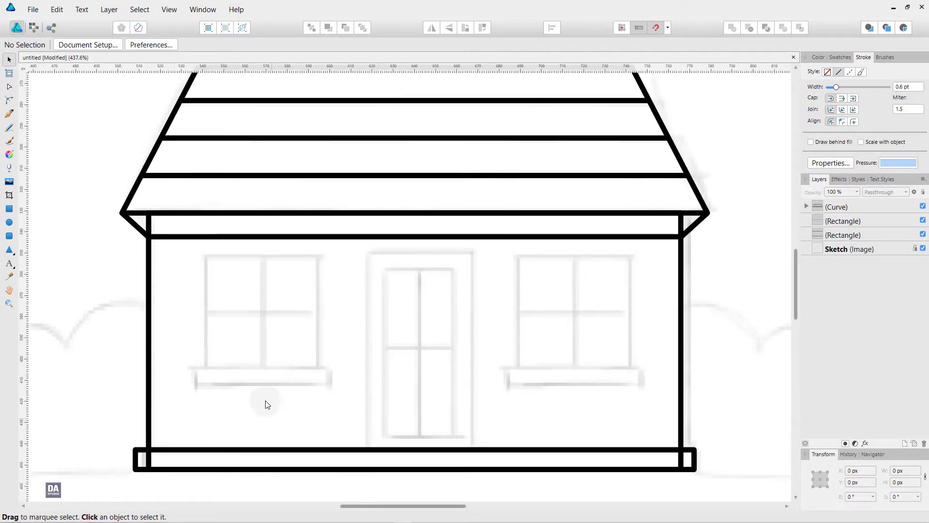
{"action": "left_click", "coordinate": [9, 209]}
{"action": "left_click_drag", "start_coordinate": [206, 256], "coordinate": [317, 367]}
{"action": "left_click_drag", "start_coordinate": [195, 366], "coordinate": [328, 383]}
{"action": "key", "text": "v"}
{"action": "left_click", "coordinate": [316, 351]}
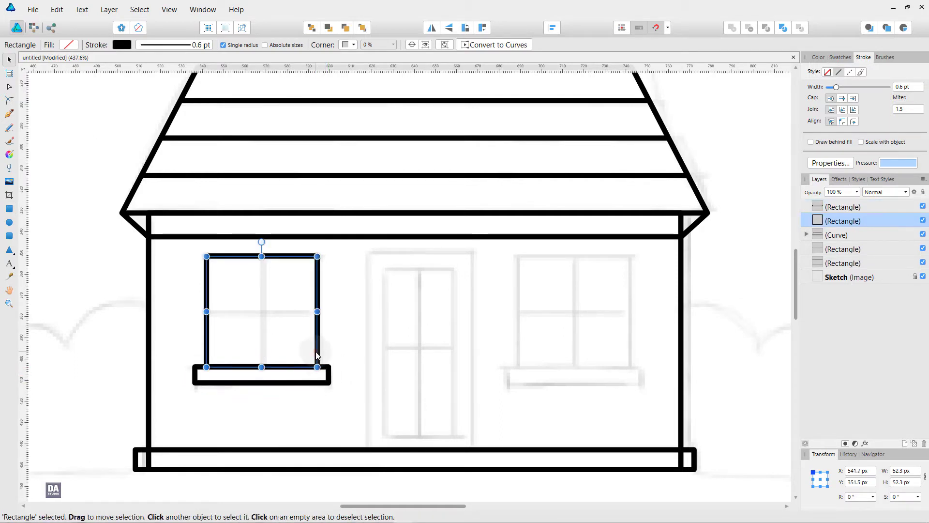
{"action": "left_click", "coordinate": [326, 366], "text": "shift"}
{"action": "left_click", "coordinate": [552, 27]}
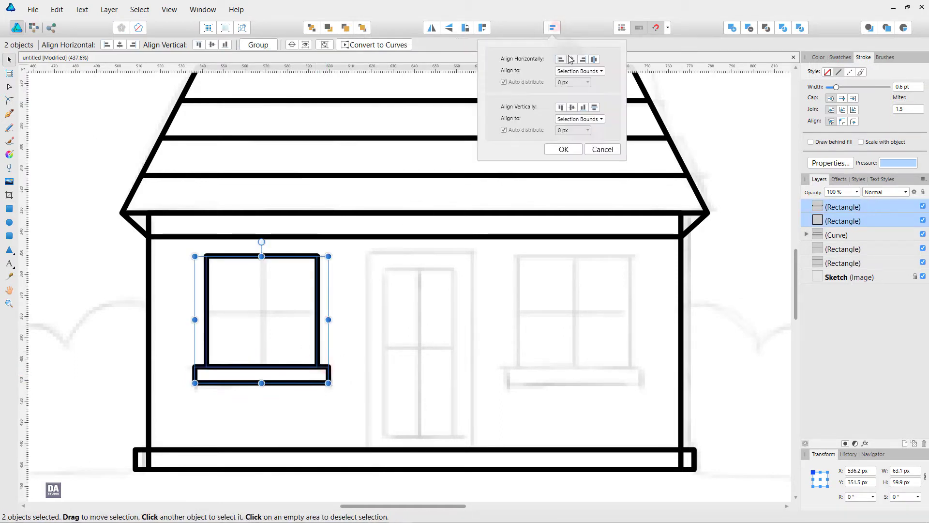
{"action": "left_click", "coordinate": [573, 59]}
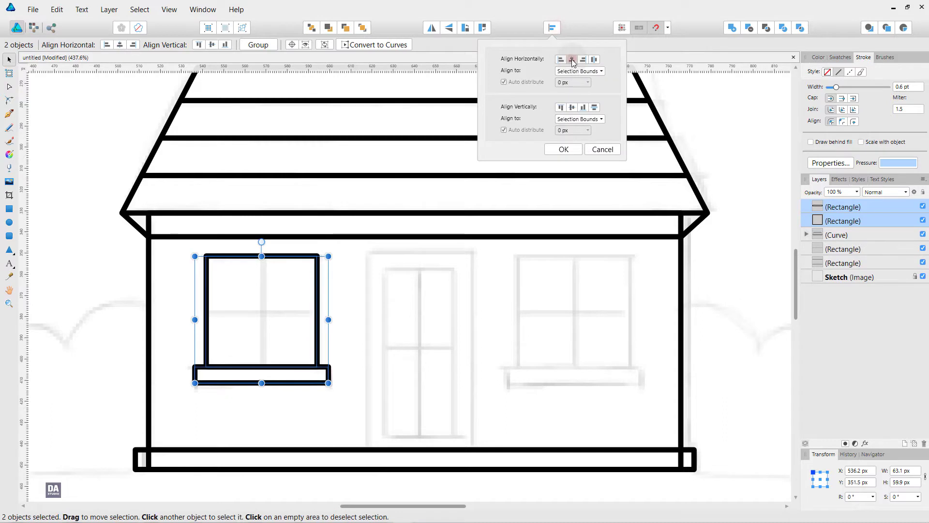
{"action": "left_click", "coordinate": [563, 150]}
{"action": "left_click", "coordinate": [254, 325]}
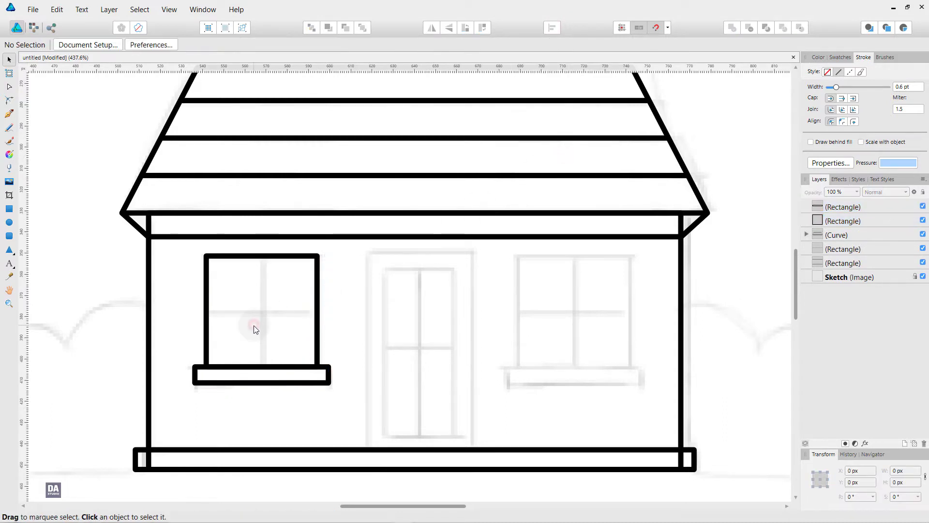
Add vertical and horizontal dividers to form the window's cross frame
{"action": "key", "text": "p"}
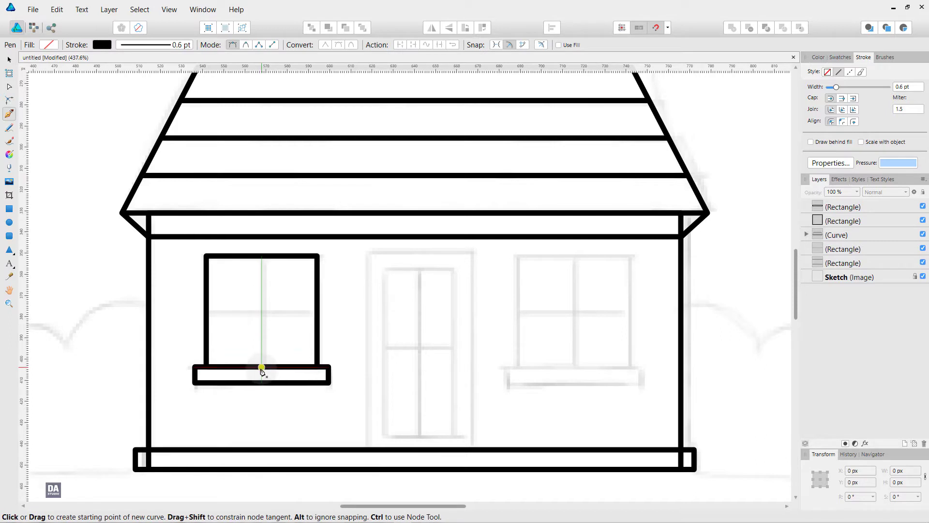
{"action": "left_click", "coordinate": [261, 367]}
{"action": "left_click", "coordinate": [261, 255]}
{"action": "key", "text": "Escape"}
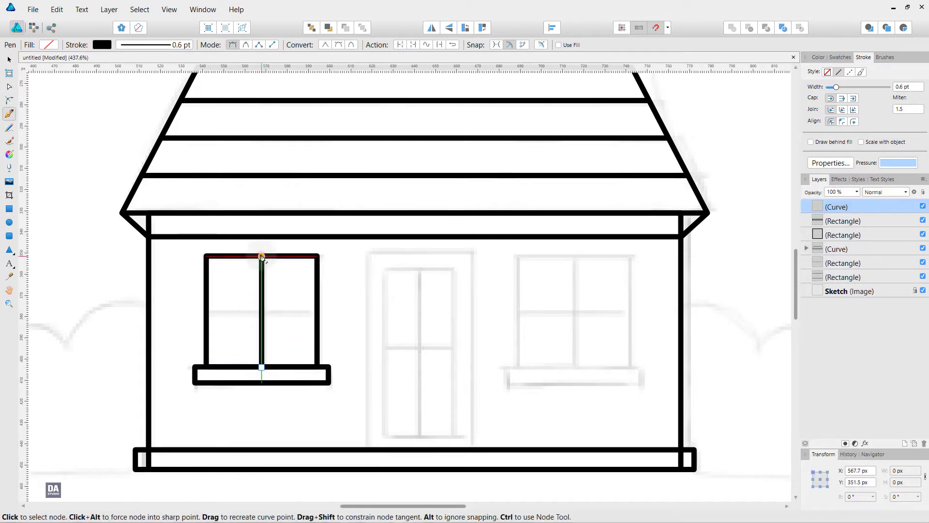
{"action": "key", "text": "ctrl+d"}
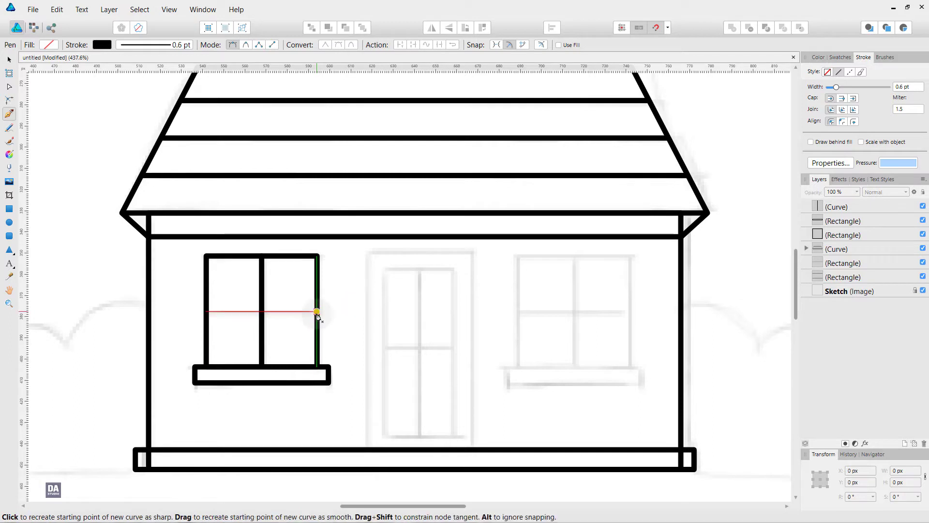
{"action": "left_click", "coordinate": [317, 311]}
{"action": "left_click", "coordinate": [207, 311]}
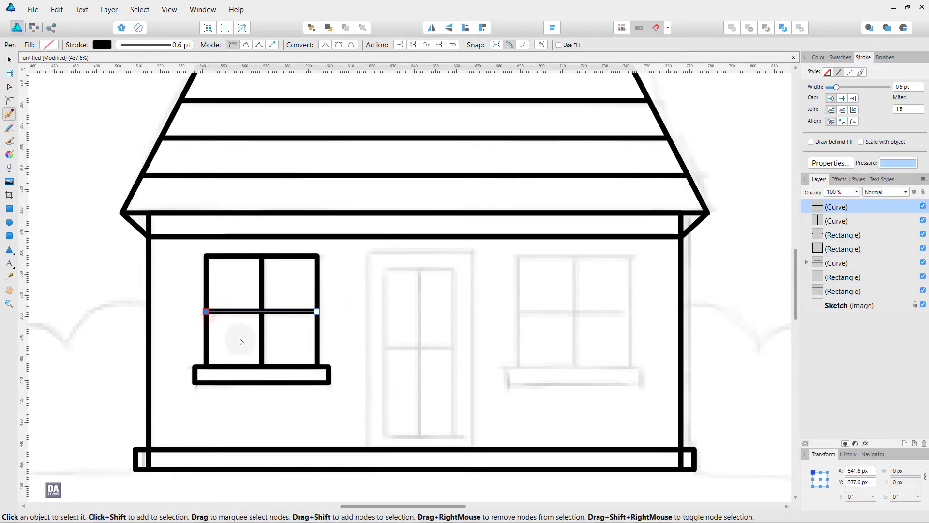
{"action": "left_click", "coordinate": [239, 339], "text": "ctrl"}
Bring the window sill to the top of the layer stack
{"action": "left_click", "coordinate": [10, 60]}
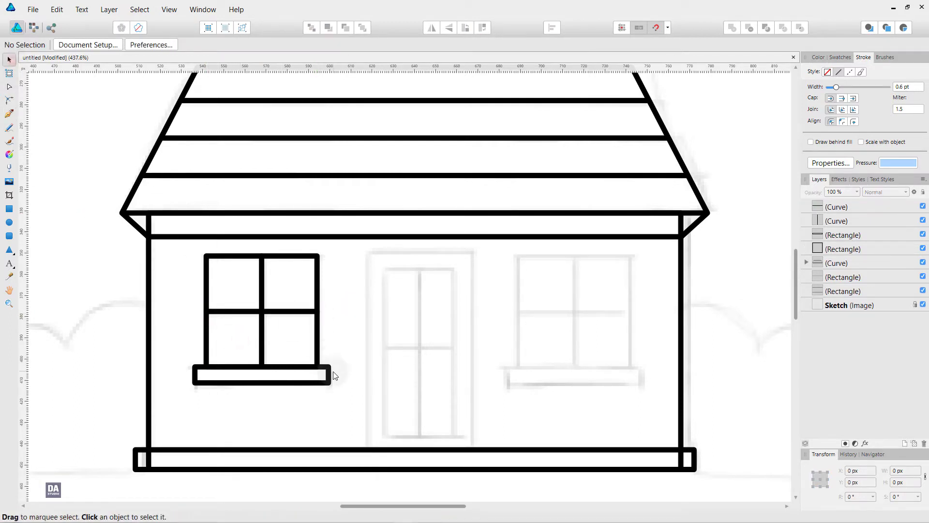
{"action": "left_click", "coordinate": [328, 380]}
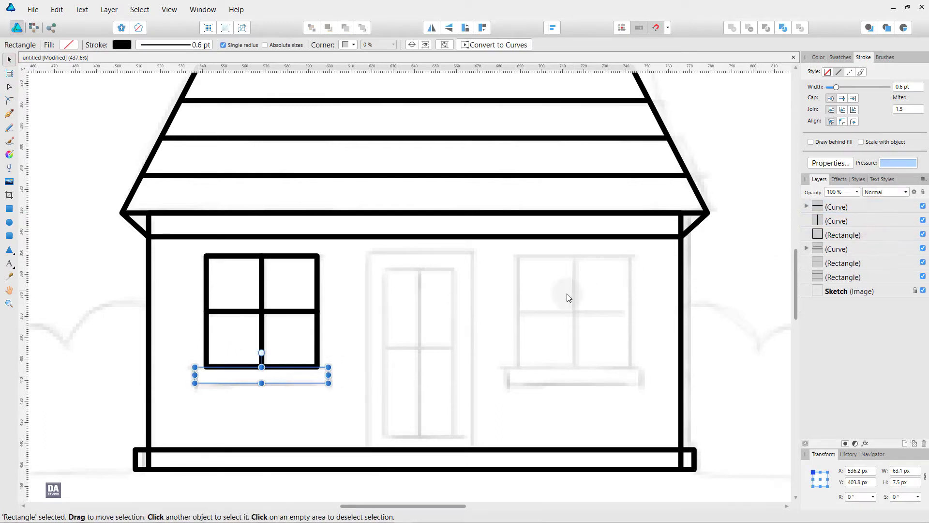
{"action": "left_click_drag", "start_coordinate": [869, 235], "coordinate": [872, 200]}
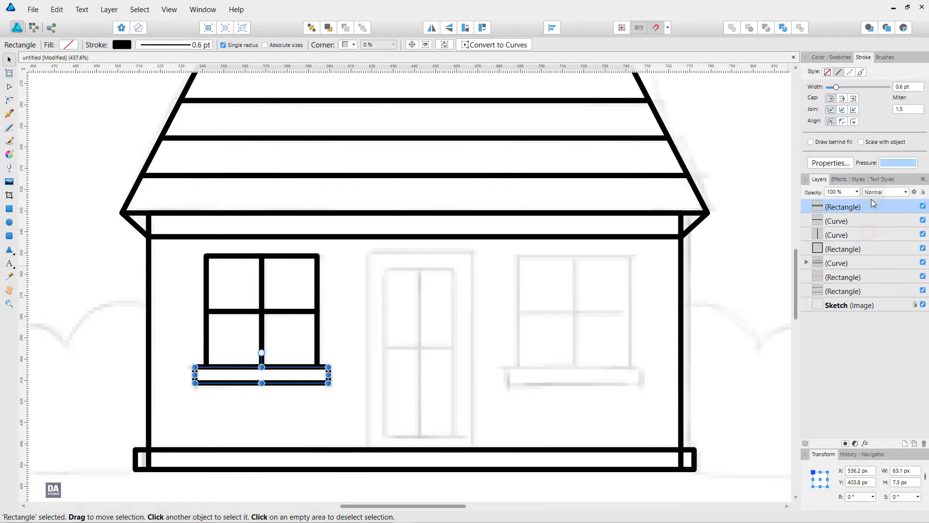
{"action": "left_click", "coordinate": [368, 327]}
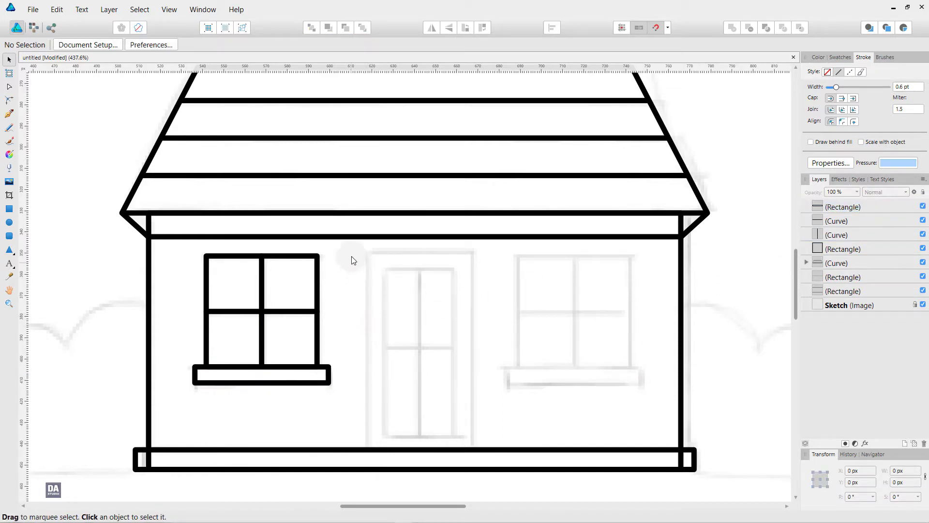
Group the four left-window parts and duplicate the group onto the right window sketch
{"action": "left_click_drag", "start_coordinate": [351, 248], "coordinate": [176, 415]}
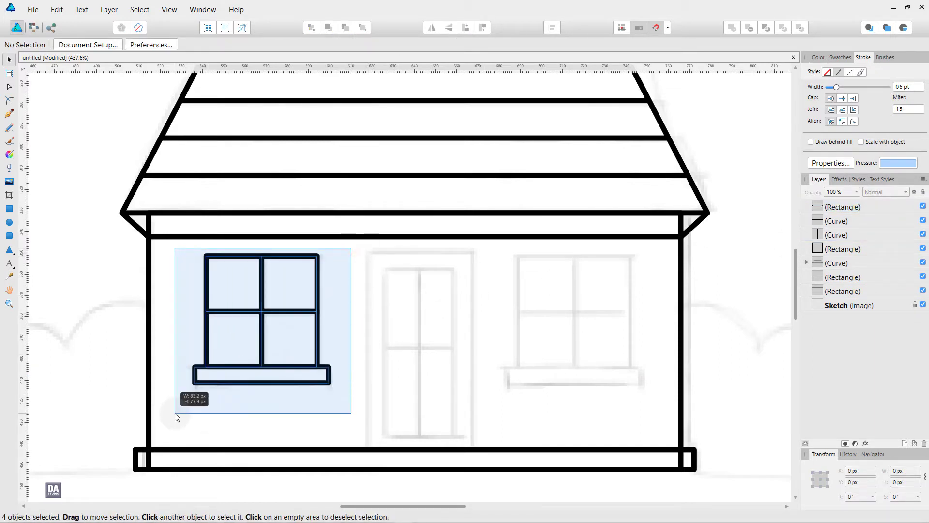
{"action": "left_click", "coordinate": [249, 353]}
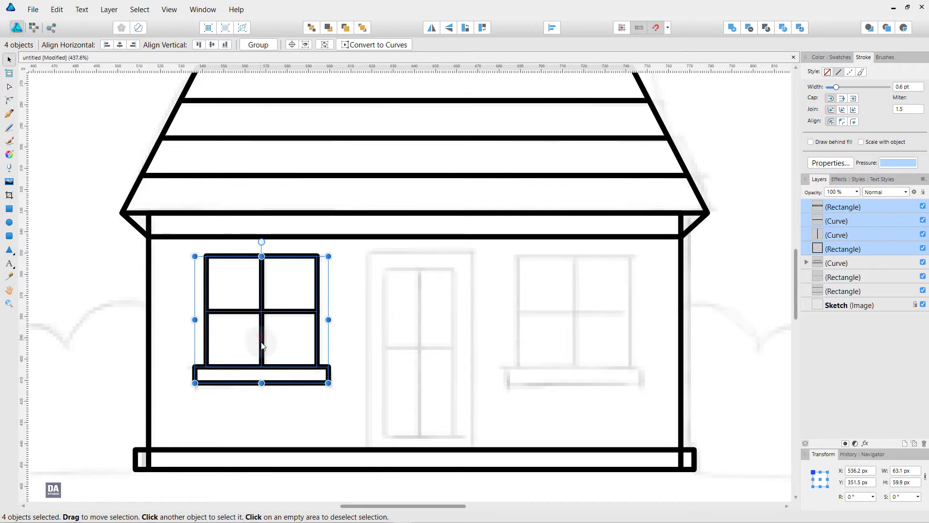
{"action": "left_click_drag", "start_coordinate": [262, 346], "coordinate": [262, 349]}
{"action": "left_click_drag", "start_coordinate": [261, 348], "coordinate": [261, 344]}
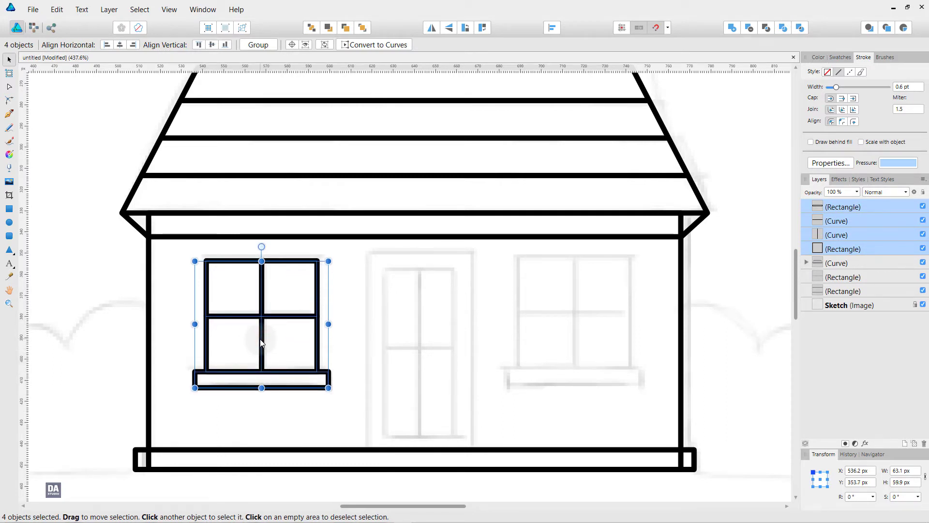
{"action": "right_click", "coordinate": [260, 343]}
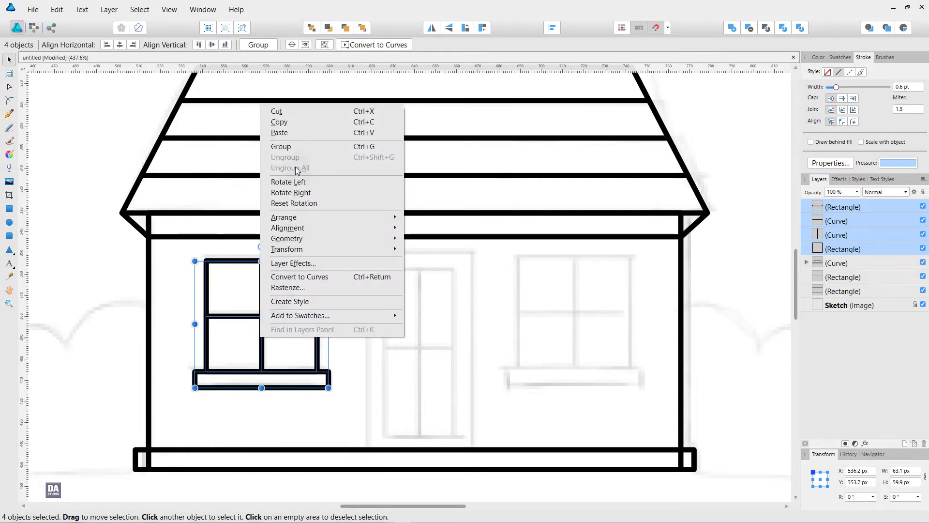
{"action": "left_click", "coordinate": [302, 145]}
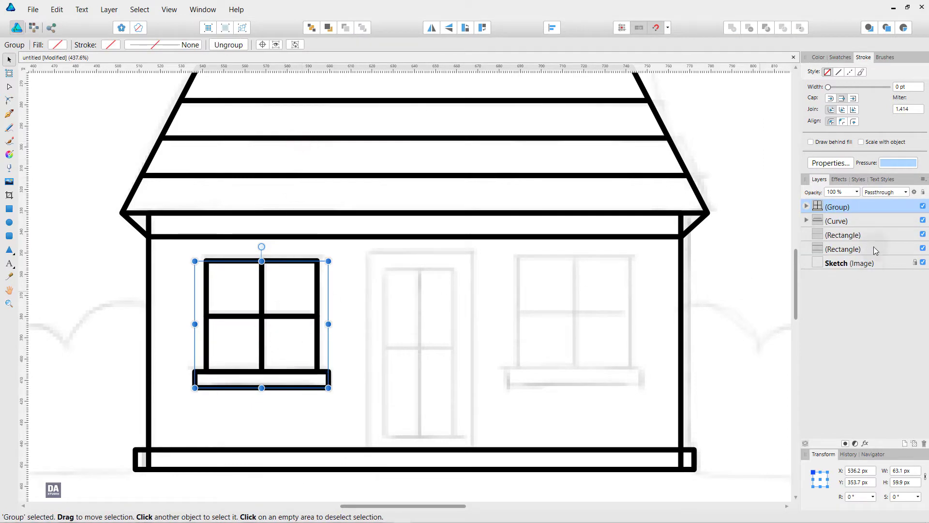
{"action": "right_click", "coordinate": [880, 213]}
{"action": "left_click", "coordinate": [864, 301]}
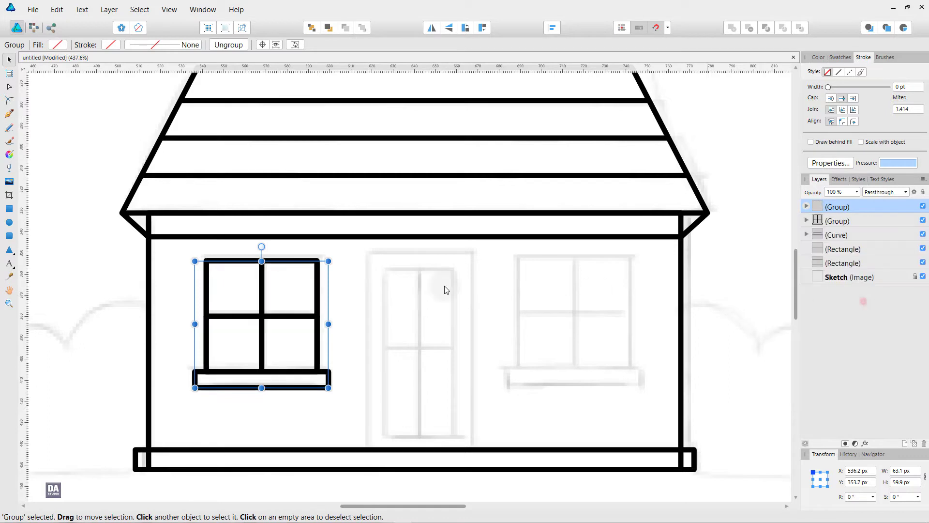
{"action": "left_click_drag", "start_coordinate": [283, 321], "coordinate": [594, 326]}
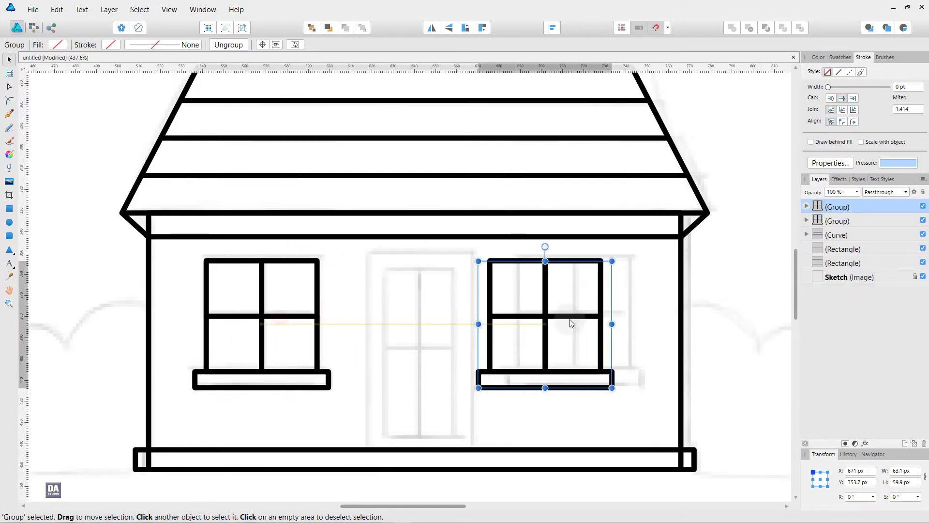
Group both windows and centre the pair horizontally on the house
{"action": "left_click", "coordinate": [315, 325], "text": "shift"}
{"action": "right_click", "coordinate": [318, 329]}
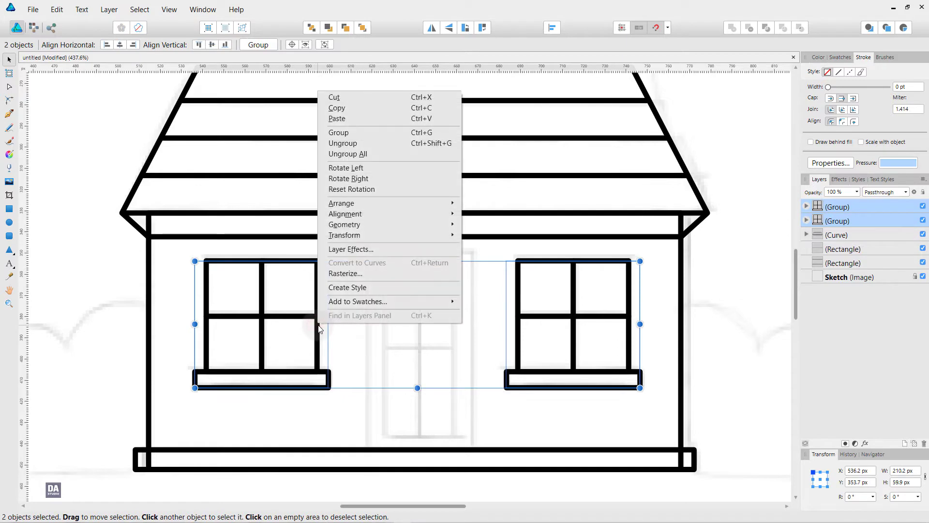
{"action": "left_click", "coordinate": [368, 133]}
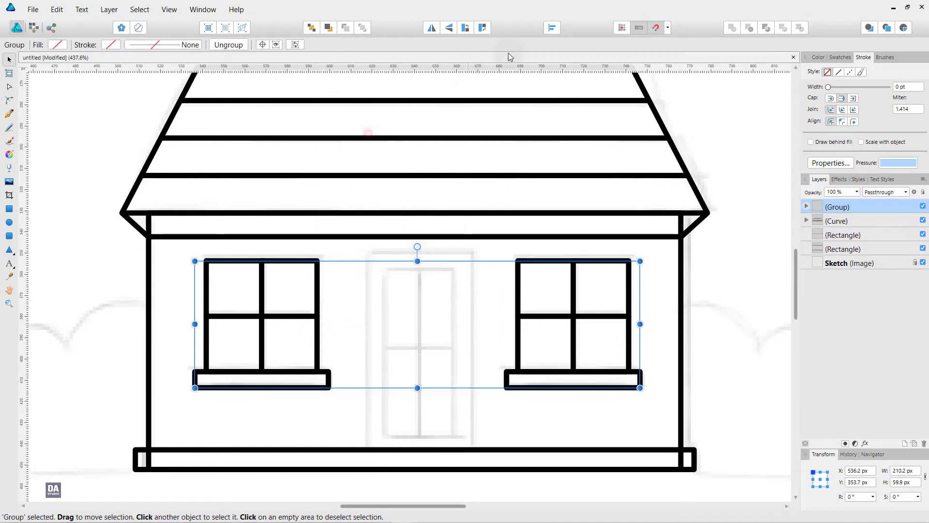
{"action": "left_click", "coordinate": [552, 27]}
{"action": "left_click", "coordinate": [572, 59]}
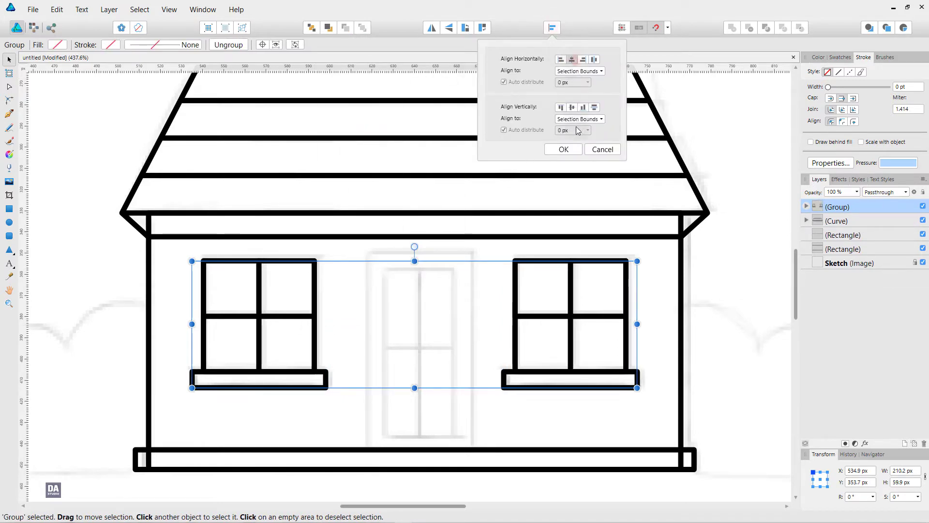
{"action": "left_click", "coordinate": [564, 149]}
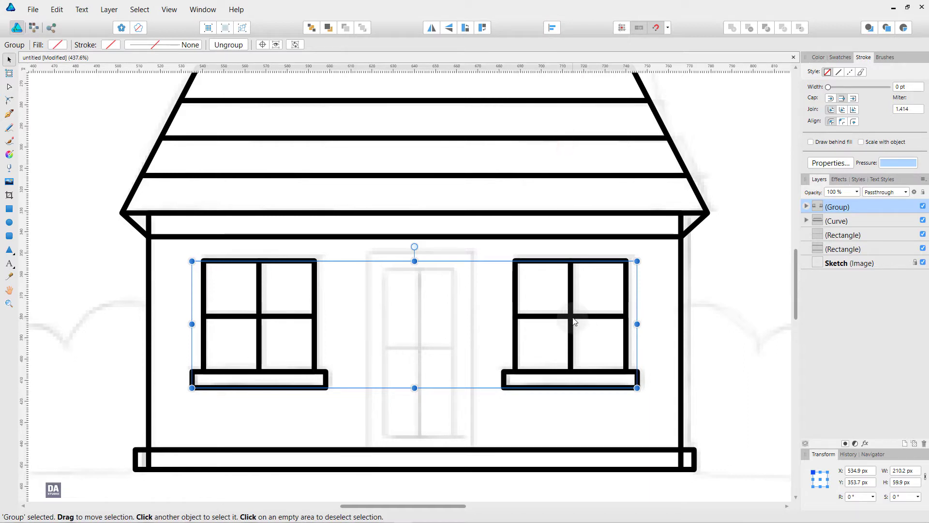
{"action": "left_click_drag", "start_coordinate": [574, 322], "coordinate": [544, 339]}
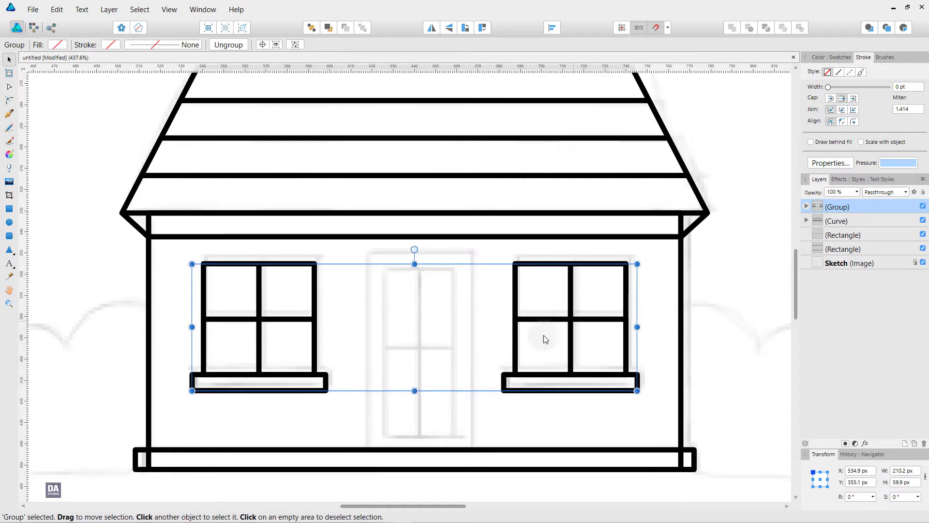
{"action": "left_click", "coordinate": [416, 357]}
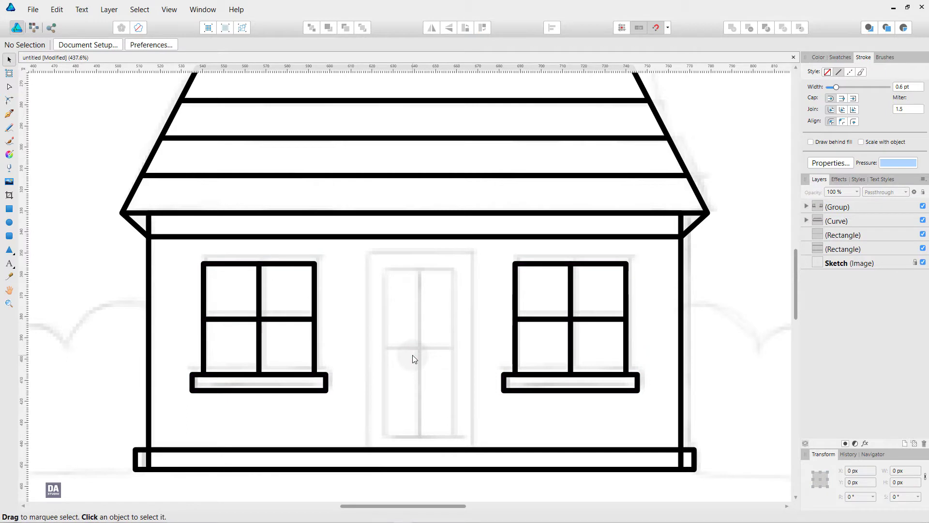
Draw the door rectangle over the sketched door and centre it horizontally
{"action": "key", "text": "m"}
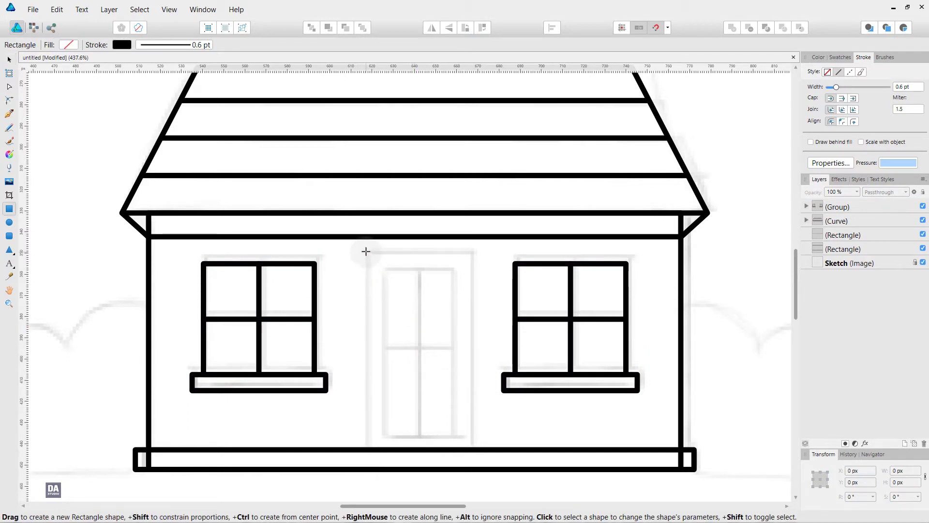
{"action": "left_click_drag", "start_coordinate": [366, 251], "coordinate": [475, 451]}
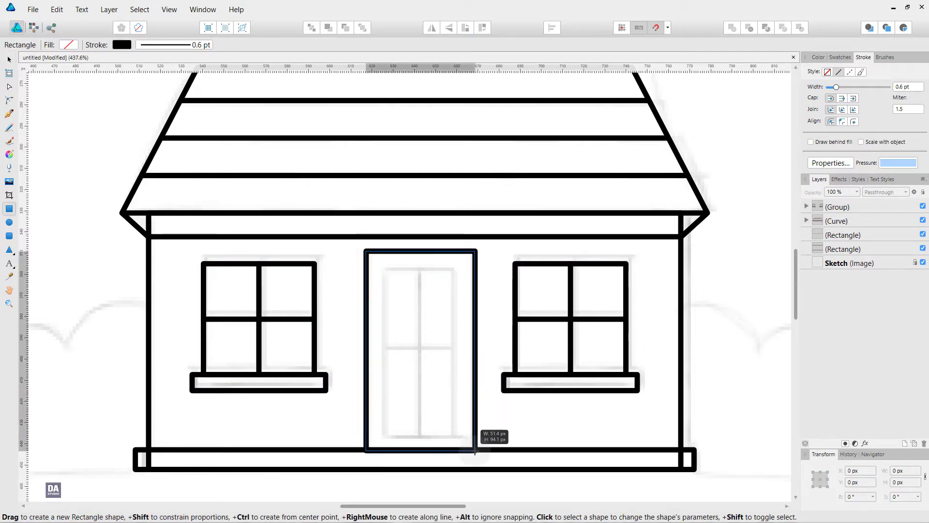
{"action": "left_click_drag", "start_coordinate": [475, 451], "coordinate": [473, 450]}
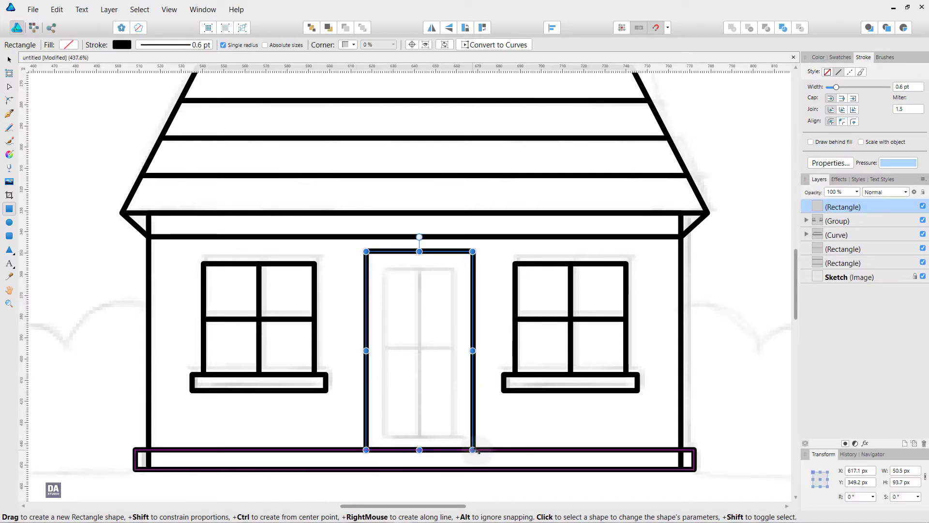
{"action": "key", "text": "v"}
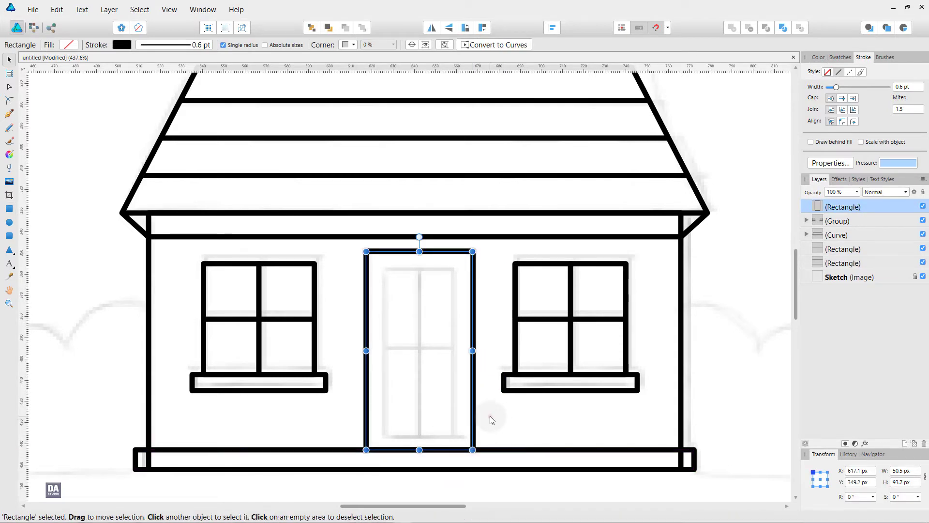
{"action": "left_click", "coordinate": [490, 417]}
{"action": "left_click", "coordinate": [474, 425]}
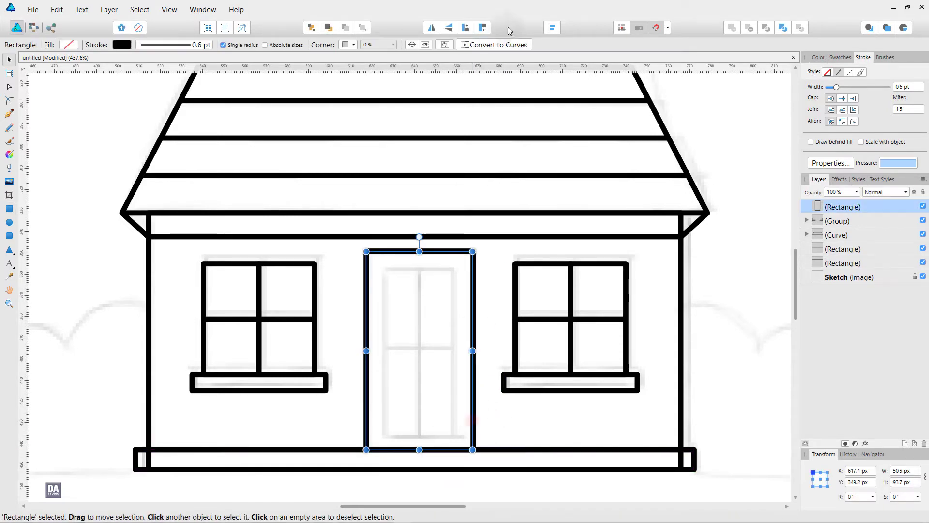
{"action": "left_click", "coordinate": [554, 28]}
{"action": "left_click", "coordinate": [571, 59]}
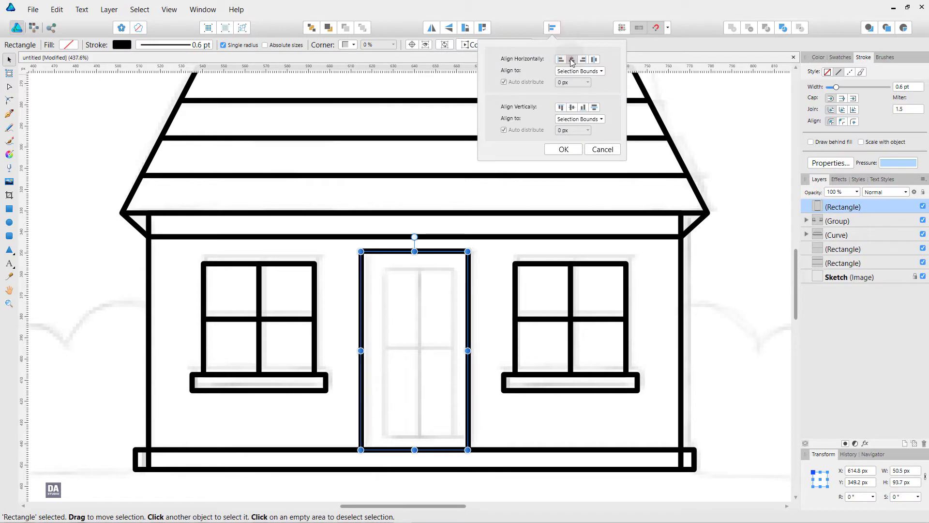
{"action": "left_click", "coordinate": [564, 150]}
Duplicate the door rectangle and resize the copy into an inner door frame
{"action": "right_click", "coordinate": [876, 214]}
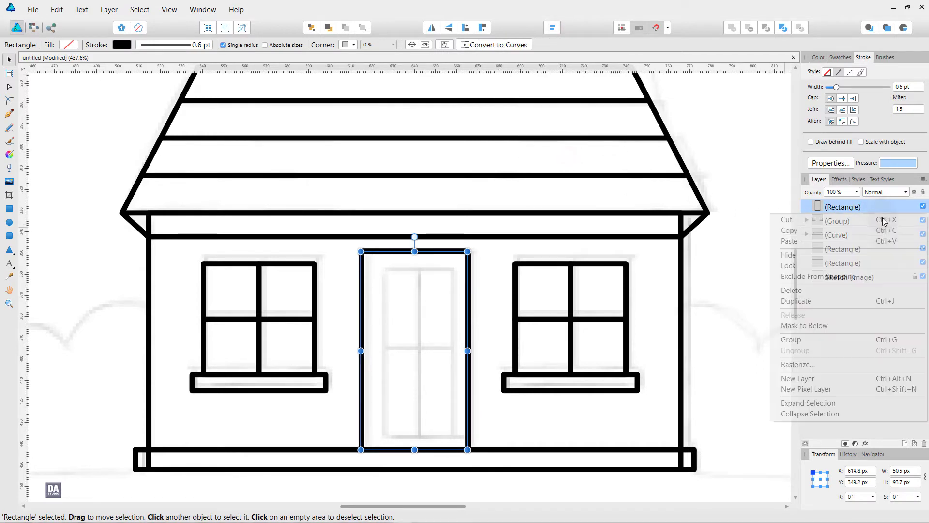
{"action": "left_click", "coordinate": [832, 300]}
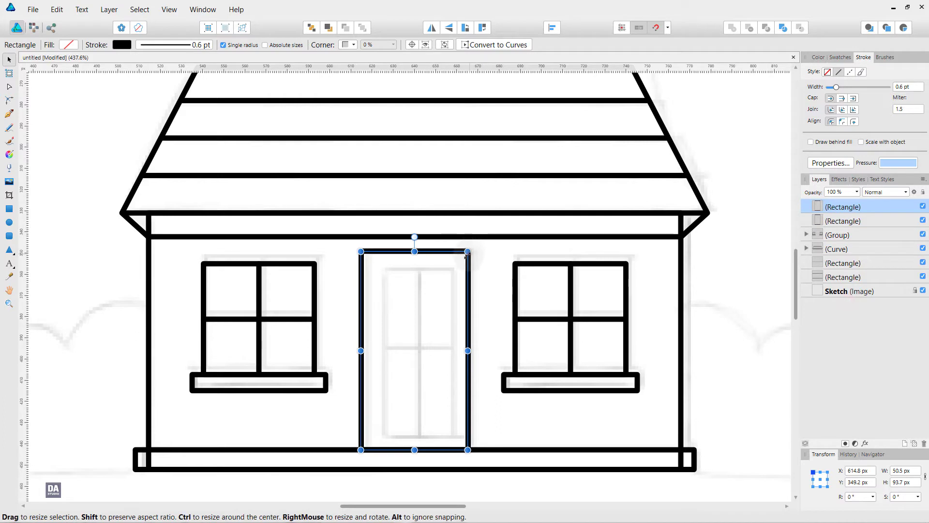
{"action": "left_click_drag", "start_coordinate": [467, 252], "coordinate": [461, 263]}
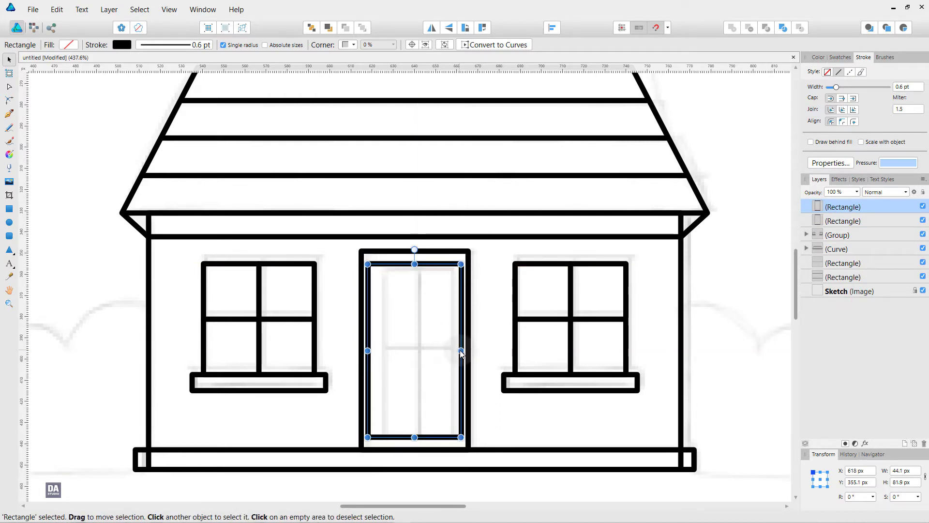
{"action": "left_click_drag", "start_coordinate": [461, 350], "coordinate": [454, 349]}
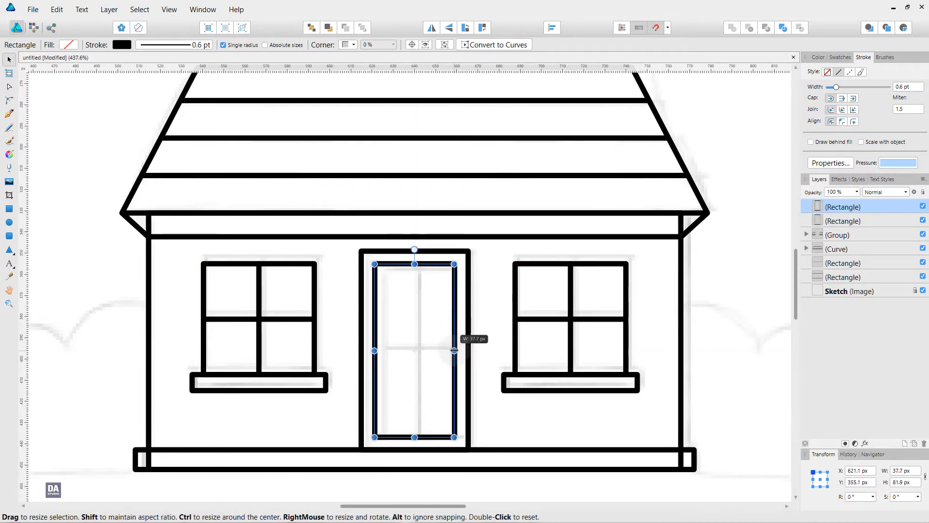
{"action": "left_click_drag", "start_coordinate": [454, 350], "coordinate": [458, 350]}
{"action": "left_click", "coordinate": [490, 426]}
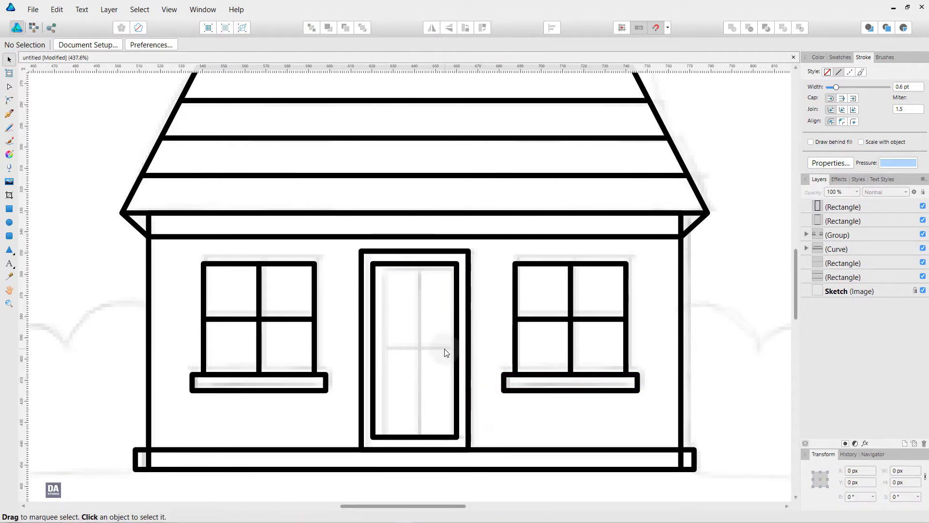
Add a vertical divider and a mid-height crossbar across the door
{"action": "key", "text": "p"}
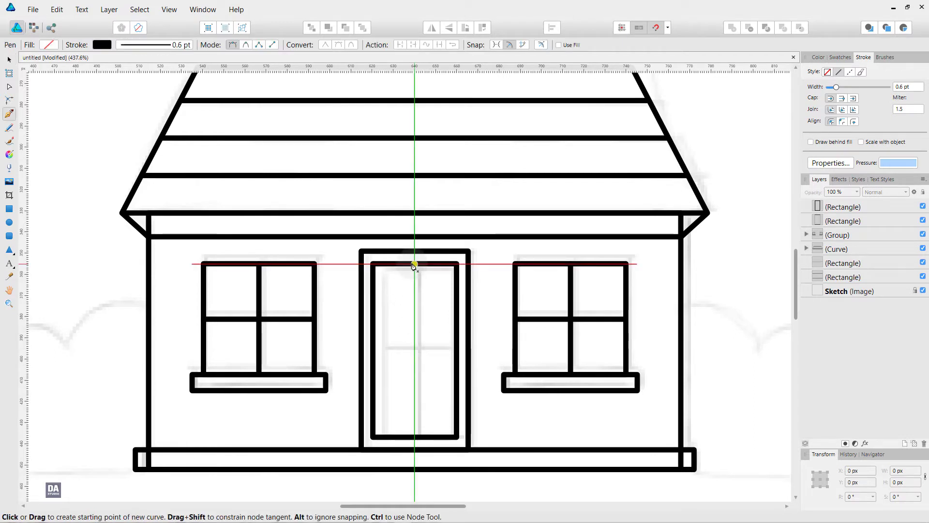
{"action": "left_click", "coordinate": [414, 264]}
{"action": "left_click", "coordinate": [415, 437]}
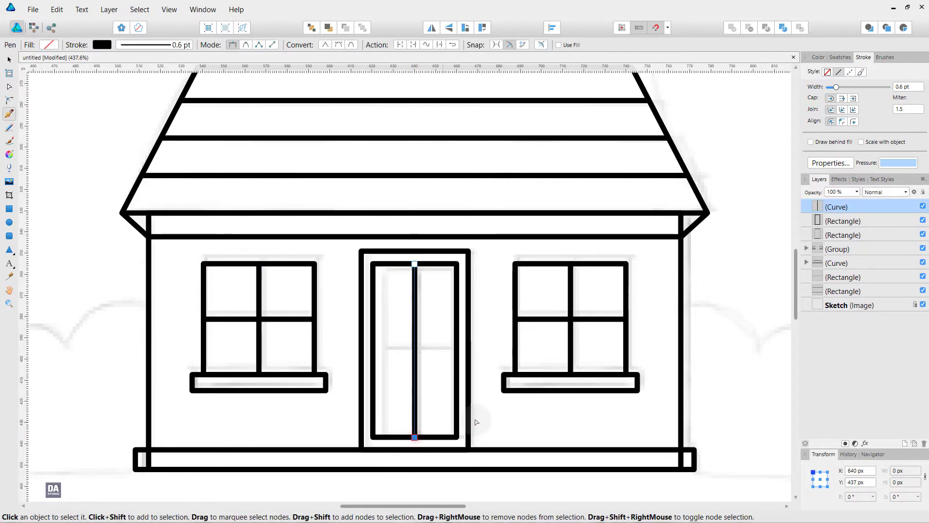
{"action": "key", "text": "Escape"}
{"action": "left_click", "coordinate": [373, 350]}
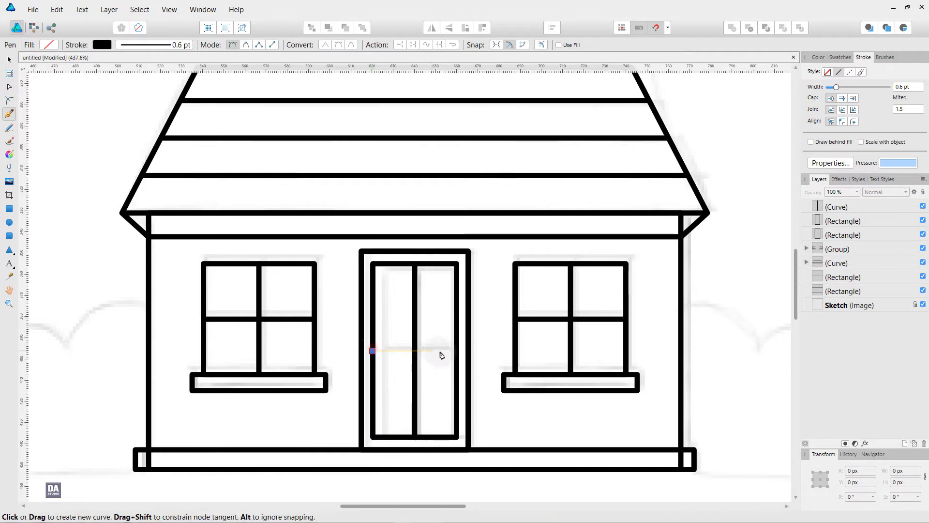
{"action": "left_click", "coordinate": [456, 351]}
{"action": "key", "text": "Escape"}
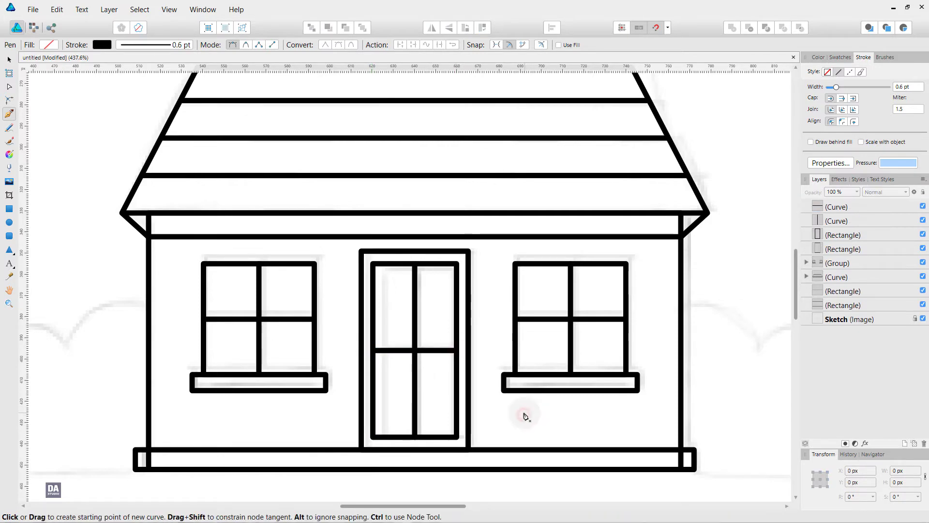
{"action": "scroll", "coordinate": [517, 412], "scroll_direction": "down", "scroll_amount": 2}
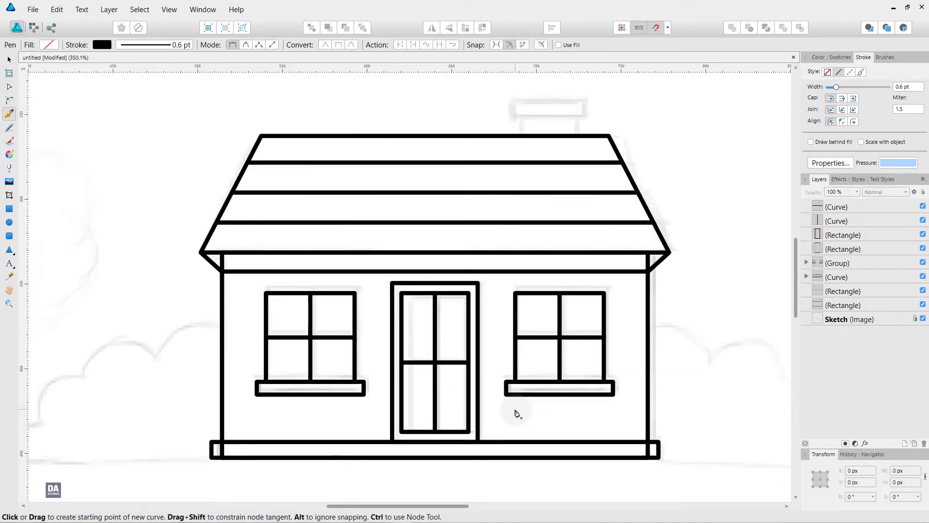
{"action": "key", "text": "space"}
{"action": "left_click_drag", "start_coordinate": [542, 295], "coordinate": [480, 317]}
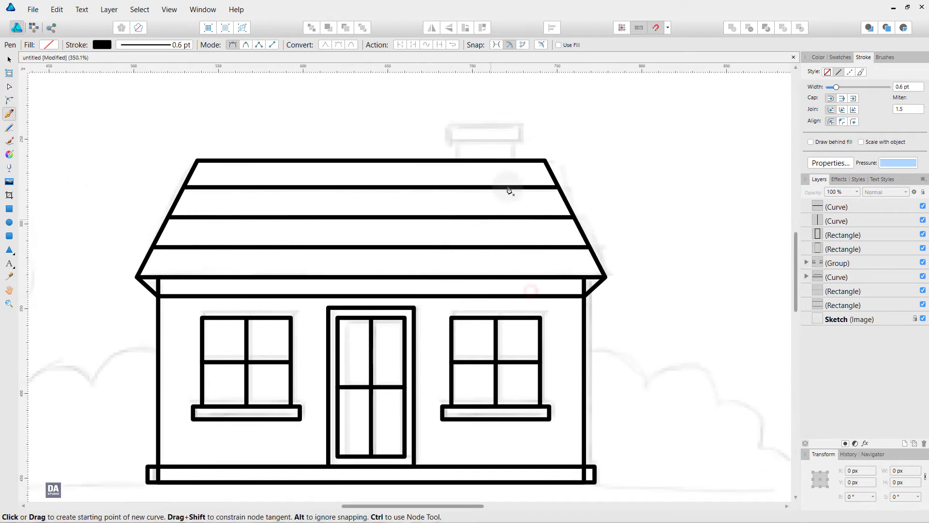
{"action": "scroll", "coordinate": [501, 133], "scroll_direction": "up", "scroll_amount": 1}
{"action": "scroll", "coordinate": [500, 133], "scroll_direction": "up", "scroll_amount": 1}
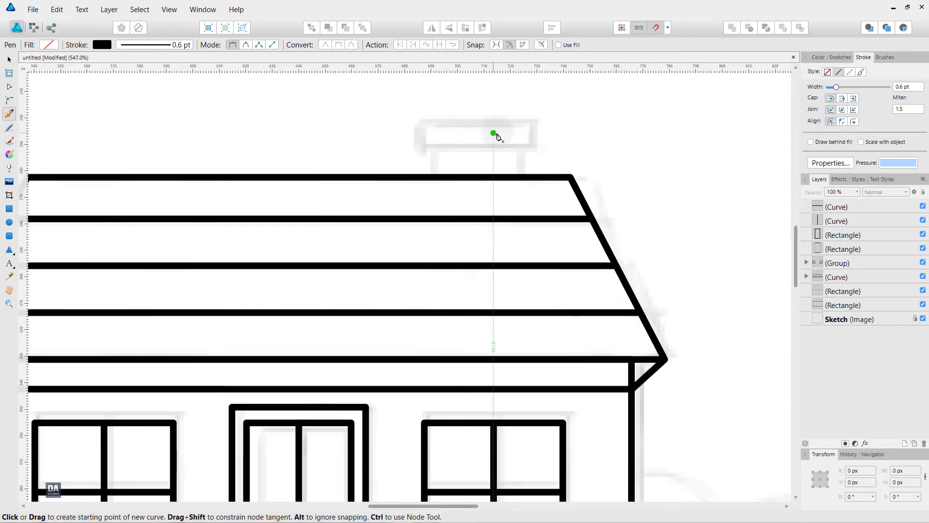
Draw the chimney body rectangle and a wider cap rectangle above it
{"action": "key", "text": "m"}
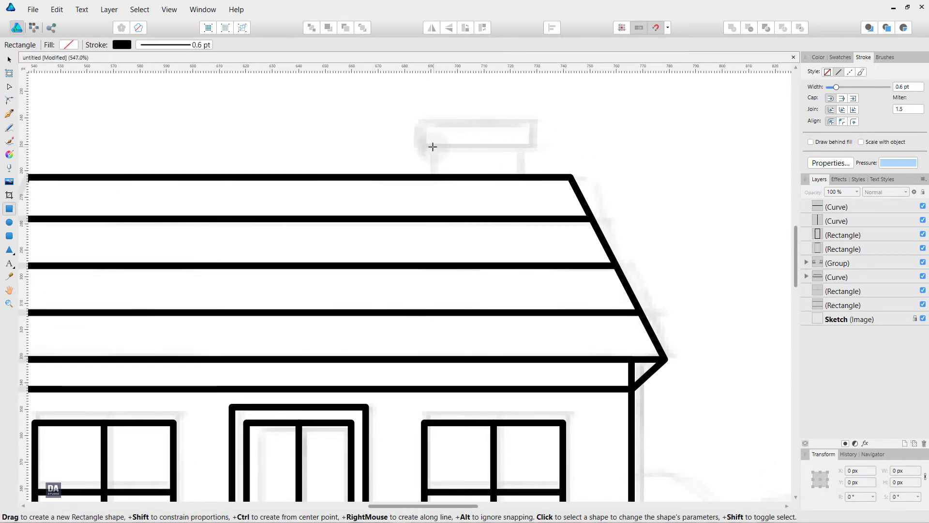
{"action": "left_click_drag", "start_coordinate": [432, 145], "coordinate": [526, 194]}
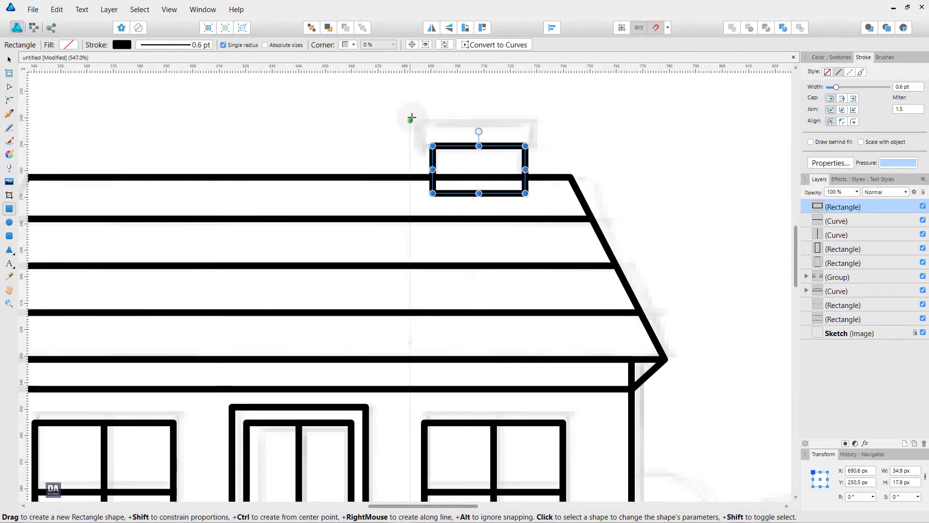
{"action": "left_click_drag", "start_coordinate": [420, 123], "coordinate": [537, 152]}
Centre the cap horizontally over the chimney body and make the cap thinner
{"action": "key", "text": "v"}
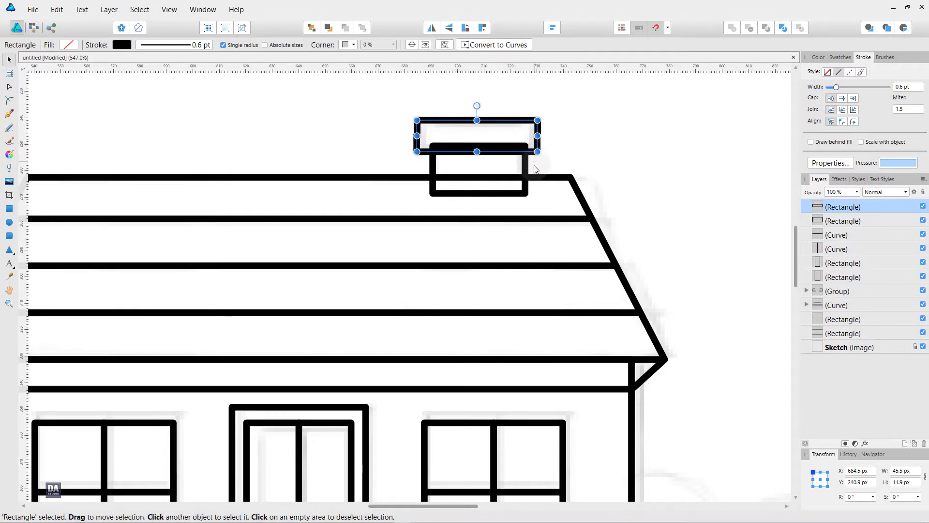
{"action": "left_click", "coordinate": [525, 170], "text": "shift"}
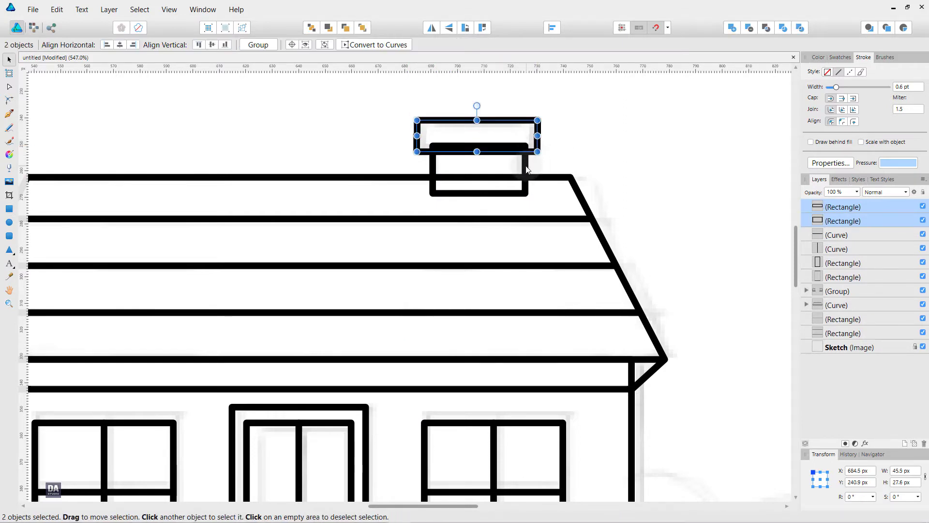
{"action": "left_click", "coordinate": [552, 29]}
{"action": "left_click", "coordinate": [572, 60]}
{"action": "left_click", "coordinate": [568, 151]}
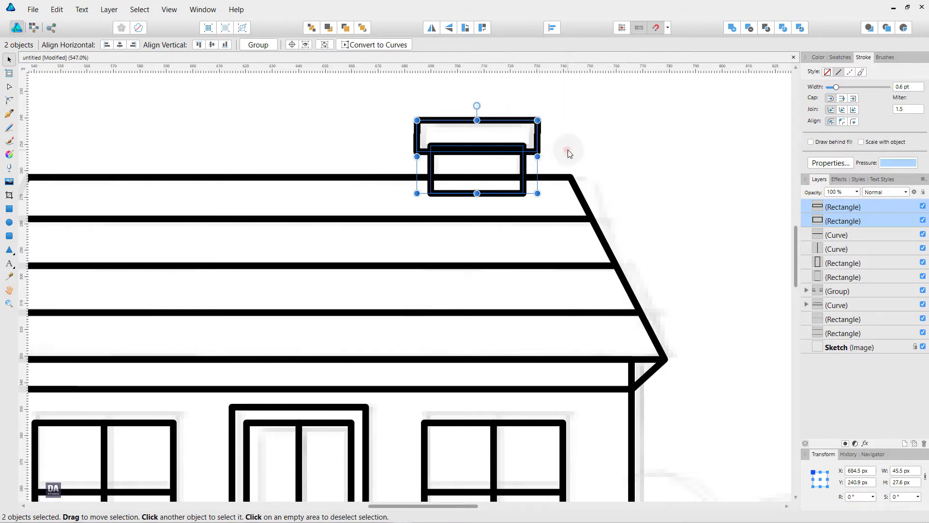
{"action": "left_click", "coordinate": [569, 152]}
{"action": "left_click", "coordinate": [479, 121]}
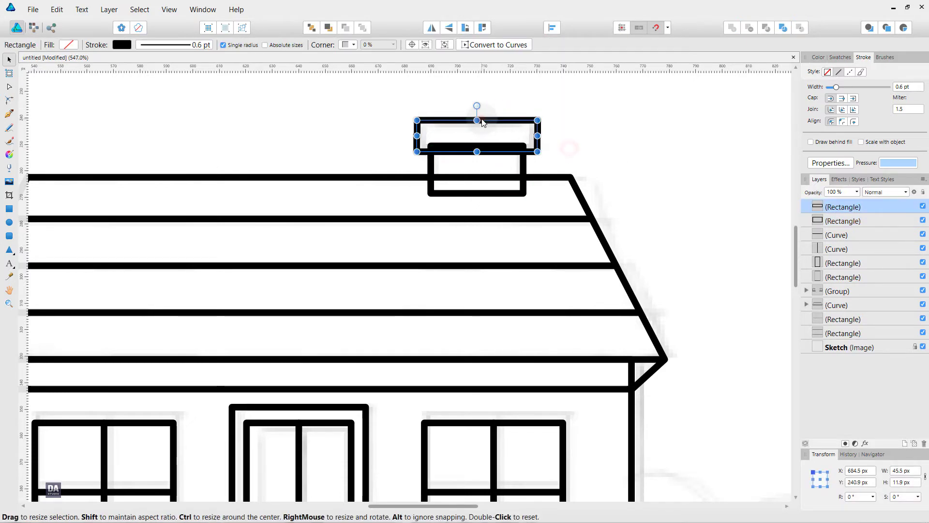
{"action": "left_click_drag", "start_coordinate": [477, 120], "coordinate": [478, 124]}
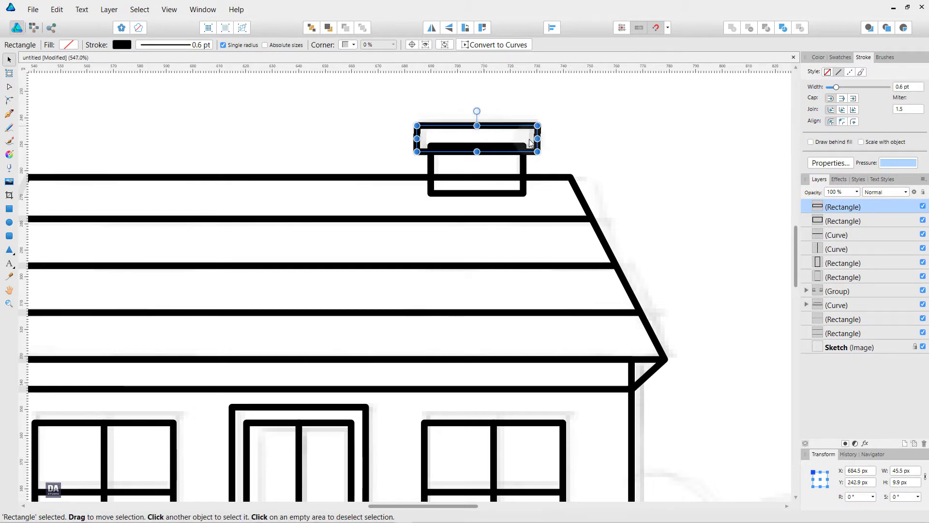
{"action": "left_click", "coordinate": [566, 158]}
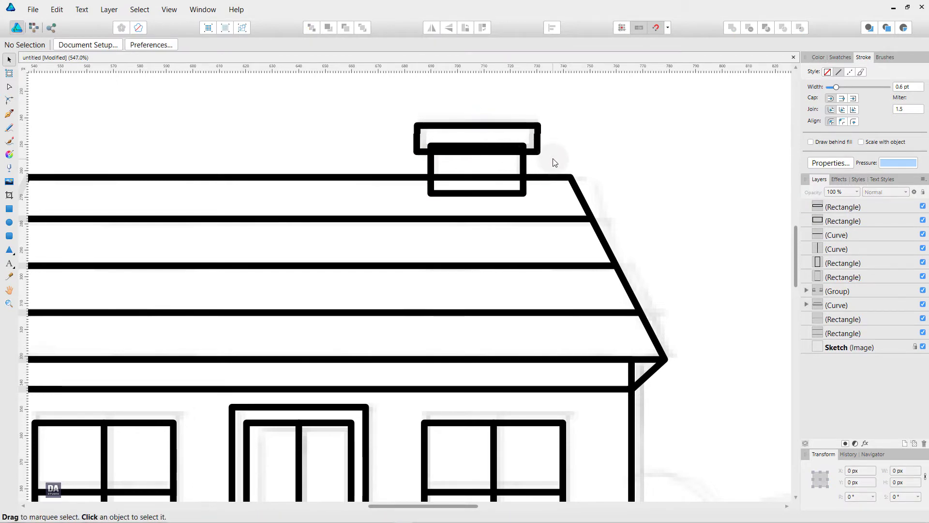
Move both chimney rectangles down in Layers to sit just above the Sketch layer
{"action": "scroll", "coordinate": [555, 162], "scroll_direction": "down", "scroll_amount": 3}
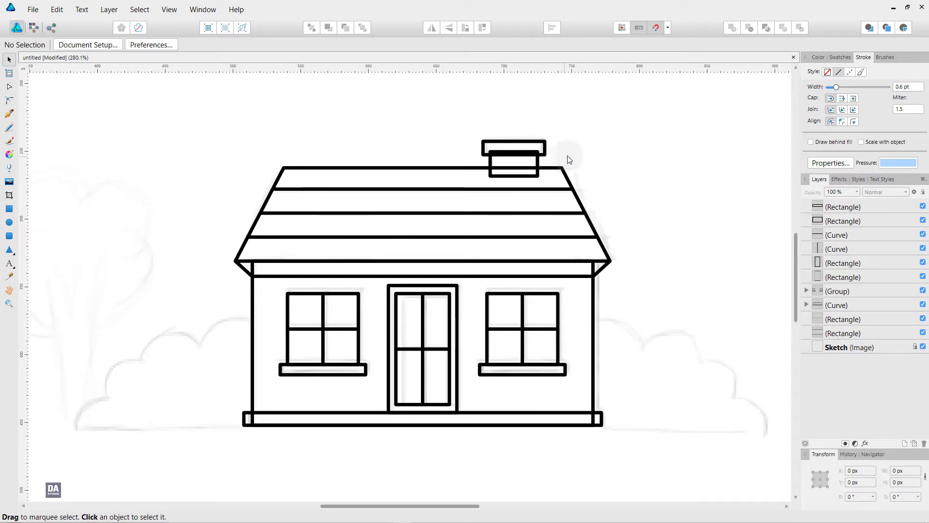
{"action": "left_click_drag", "start_coordinate": [558, 122], "coordinate": [498, 164]}
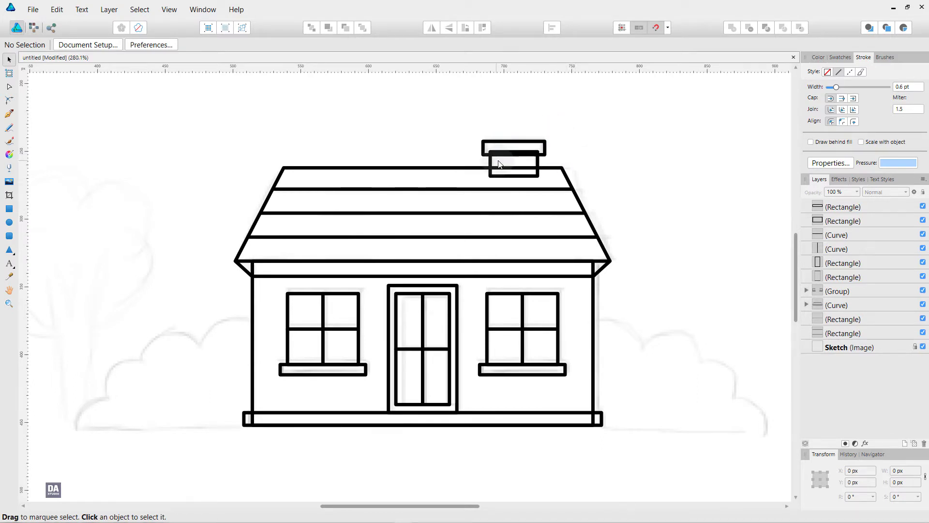
{"action": "left_click", "coordinate": [840, 209]}
{"action": "left_click", "coordinate": [875, 215], "text": "shift"}
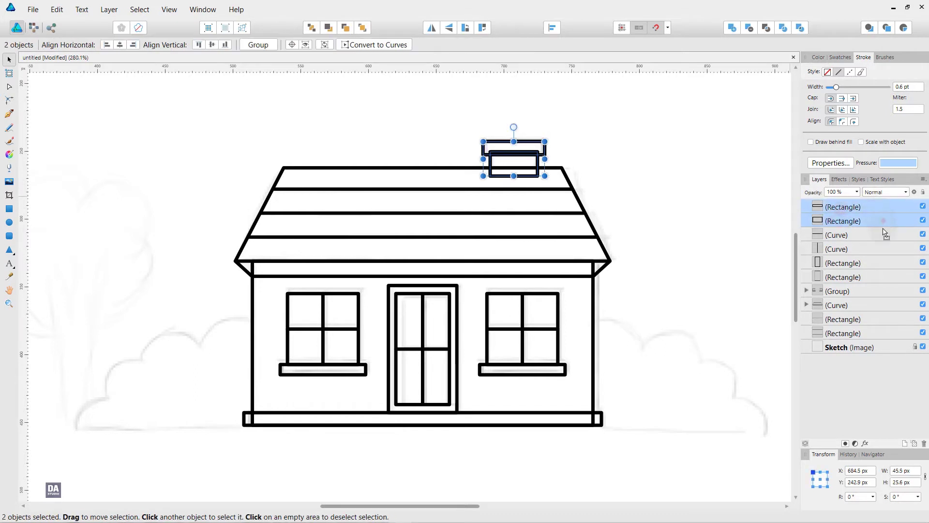
{"action": "left_click_drag", "start_coordinate": [884, 233], "coordinate": [870, 347]}
{"action": "left_click", "coordinate": [697, 281]}
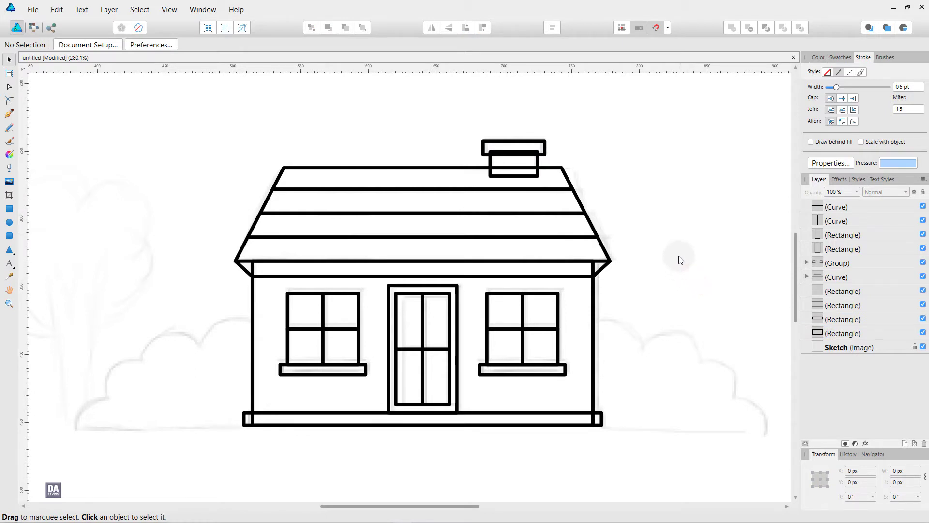
Fill the roof with brown from the Swatches
{"action": "left_click", "coordinate": [608, 259]}
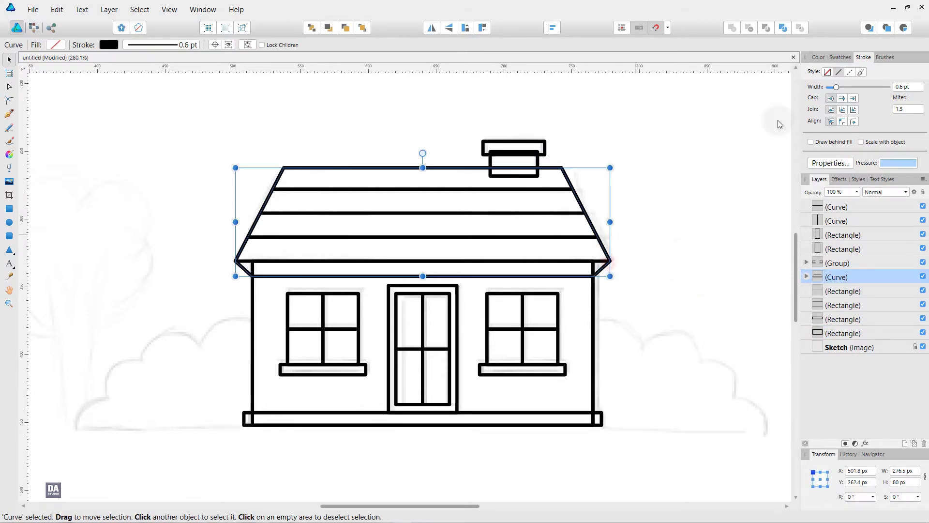
{"action": "left_click", "coordinate": [838, 57]}
{"action": "left_click", "coordinate": [808, 125]}
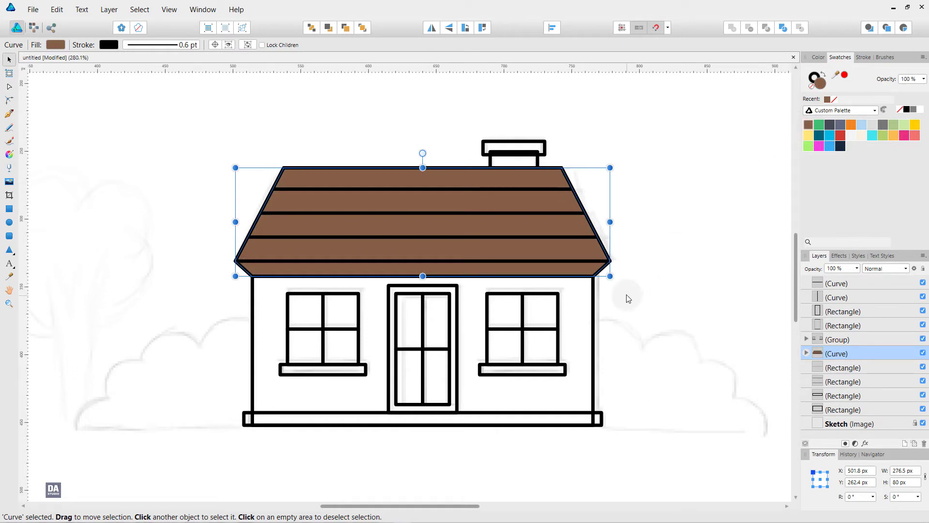
{"action": "left_click", "coordinate": [605, 312]}
Stack the wall rectangle above the roof and fill it cream
{"action": "left_click", "coordinate": [595, 328]}
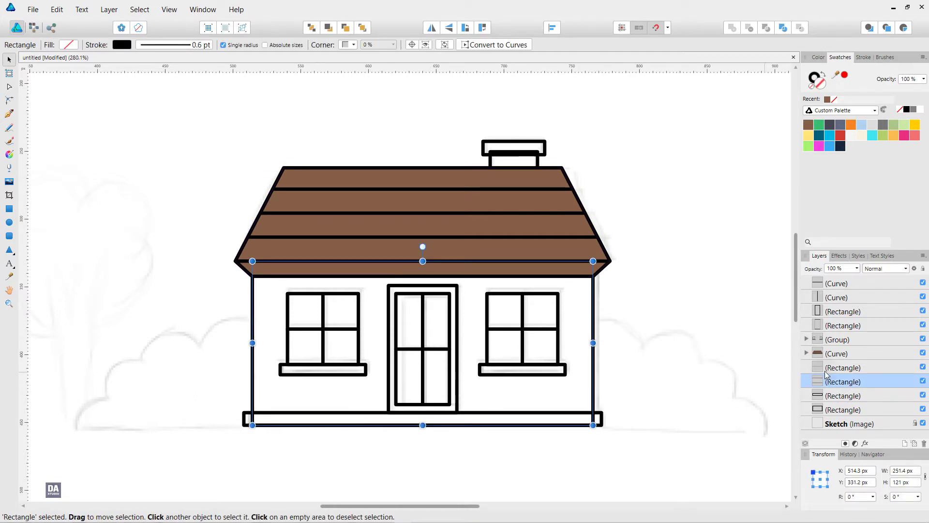
{"action": "left_click_drag", "start_coordinate": [884, 384], "coordinate": [878, 349]}
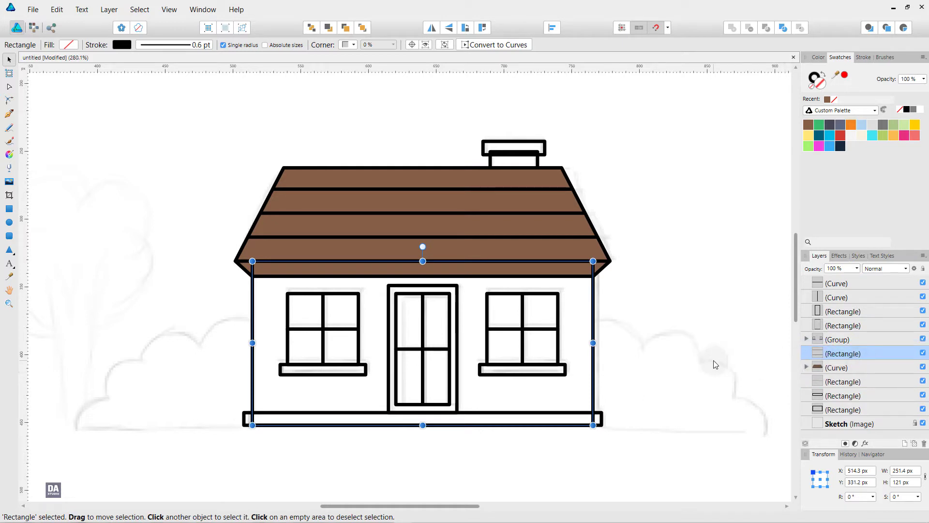
{"action": "left_click", "coordinate": [873, 126]}
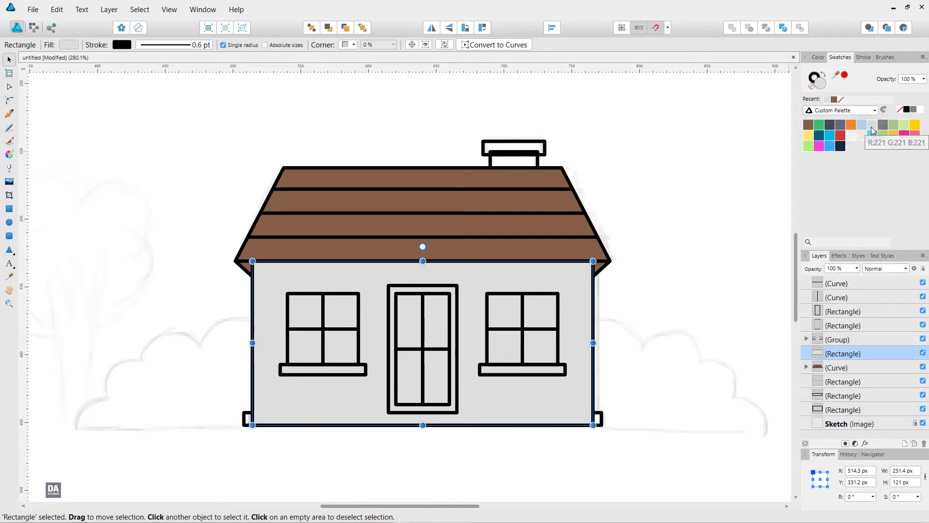
{"action": "left_click", "coordinate": [858, 138]}
{"action": "left_click", "coordinate": [862, 138]}
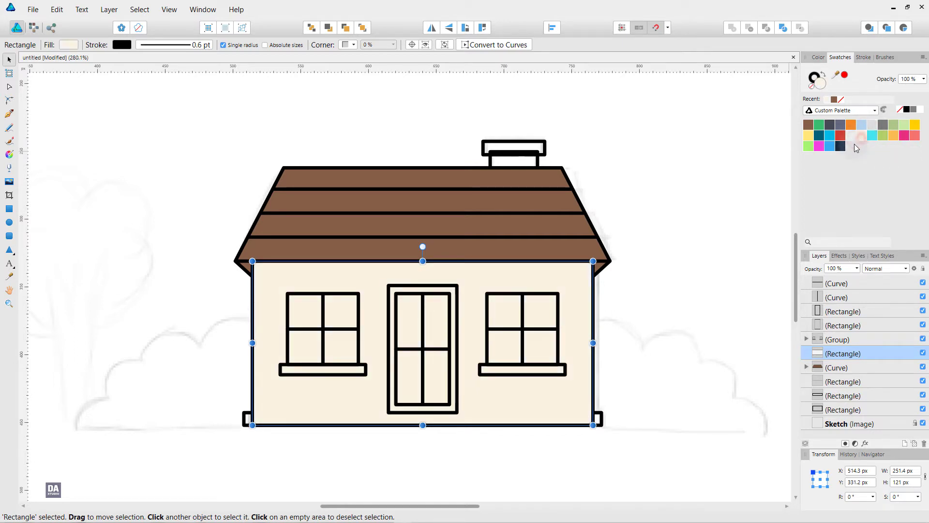
{"action": "left_click", "coordinate": [696, 305]}
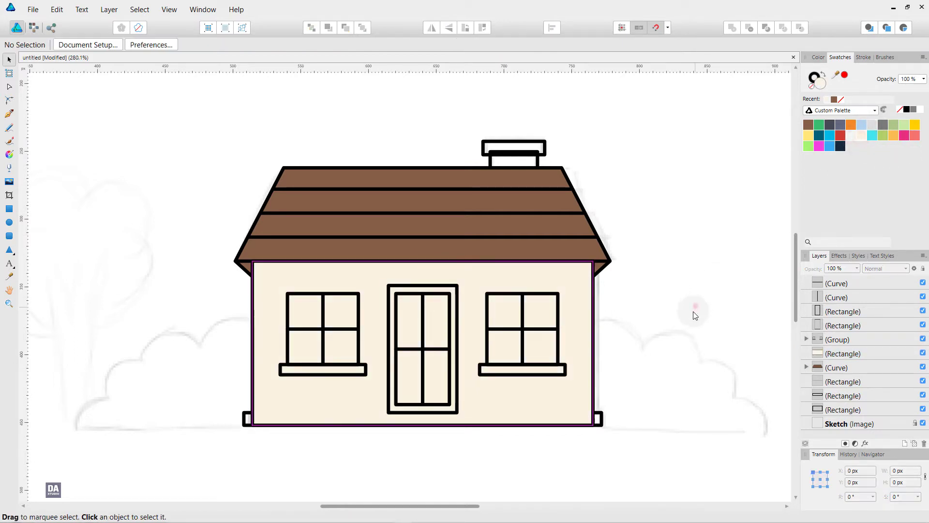
Restack the chimney cap so it sits behind the roof
{"action": "left_click", "coordinate": [840, 398]}
{"action": "key", "text": "ctrl+bracketright"}
{"action": "key", "text": "ctrl+bracketright"}
{"action": "key", "text": "ctrl+bracketright"}
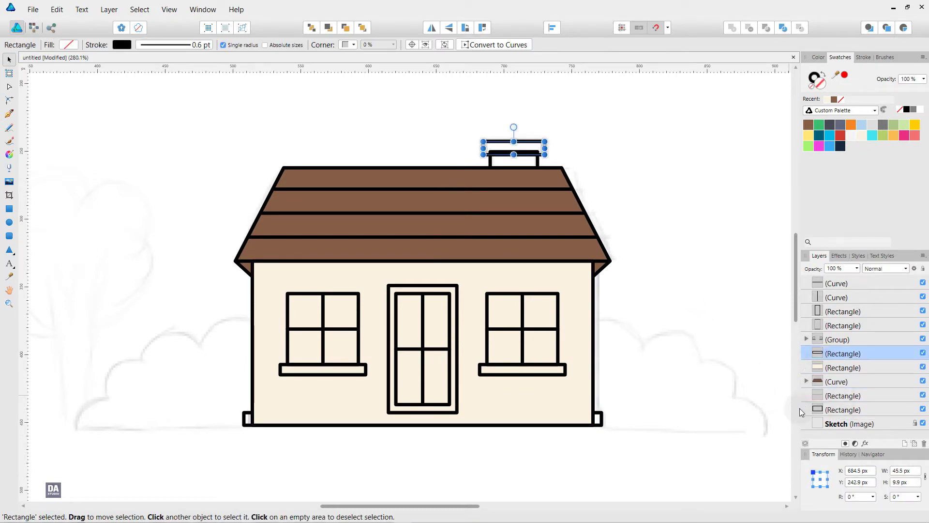
{"action": "key", "text": "ctrl+bracketright"}
{"action": "key", "text": "ctrl+bracketright"}
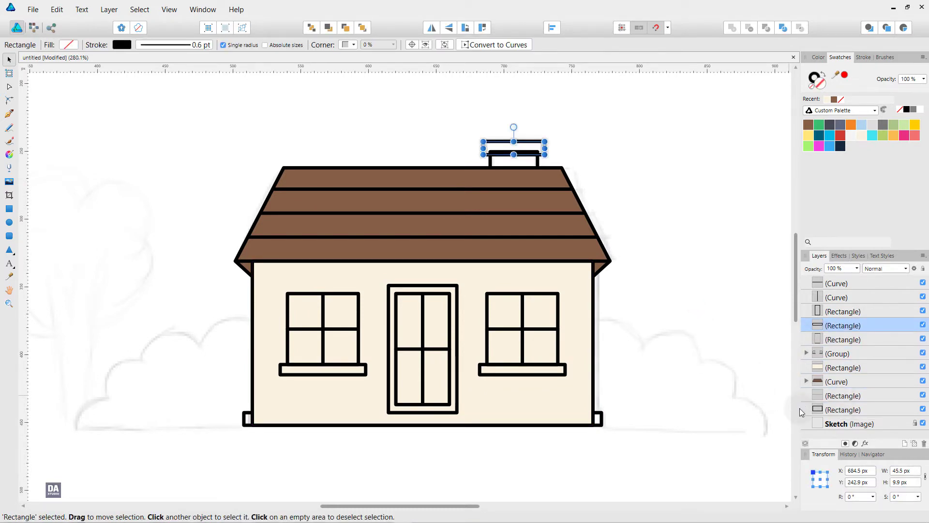
{"action": "key", "text": "ctrl+bracketright"}
{"action": "key", "text": "ctrl+bracketright"}
{"action": "key", "text": "ctrl+bracketright"}
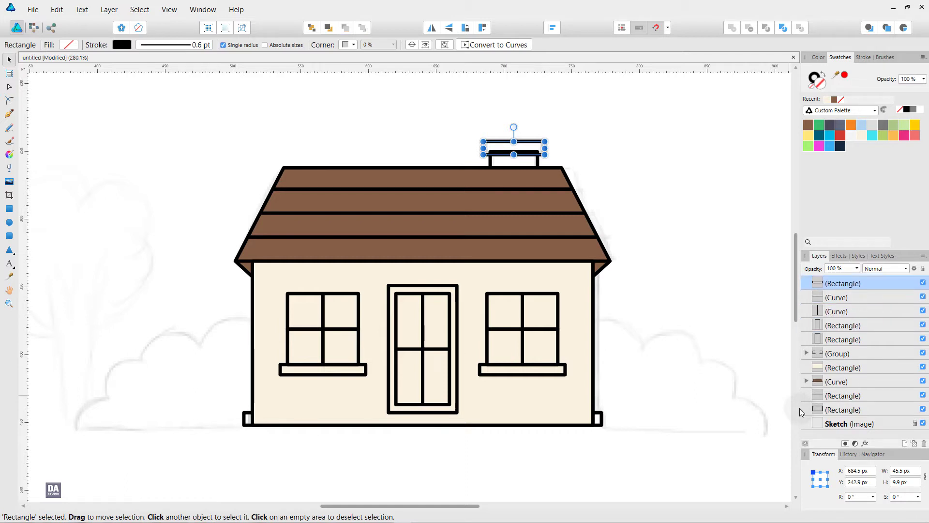
{"action": "key", "text": "ctrl+bracketleft"}
{"action": "key", "text": "ctrl+bracketleft"}
{"action": "key", "text": "ctrl+bracketleft"}
{"action": "key", "text": "ctrl+bracketleft"}
{"action": "key", "text": "ctrl+bracketleft"}
{"action": "key", "text": "ctrl+bracketleft"}
{"action": "key", "text": "ctrl+bracketleft"}
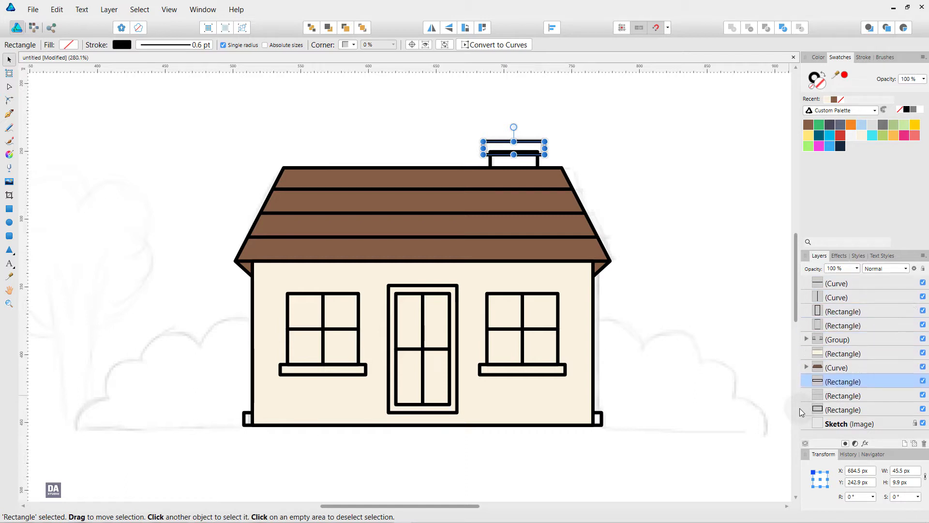
{"action": "key", "text": "ctrl+bracketleft"}
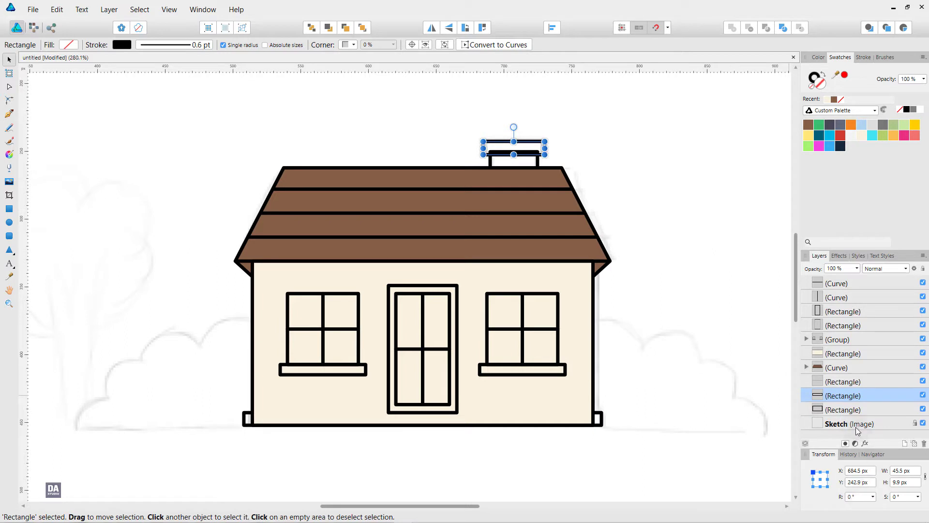
Bring the house base in front of the door and fill it slate blue
{"action": "left_click", "coordinate": [879, 383]}
{"action": "key", "text": "ctrl+bracketright"}
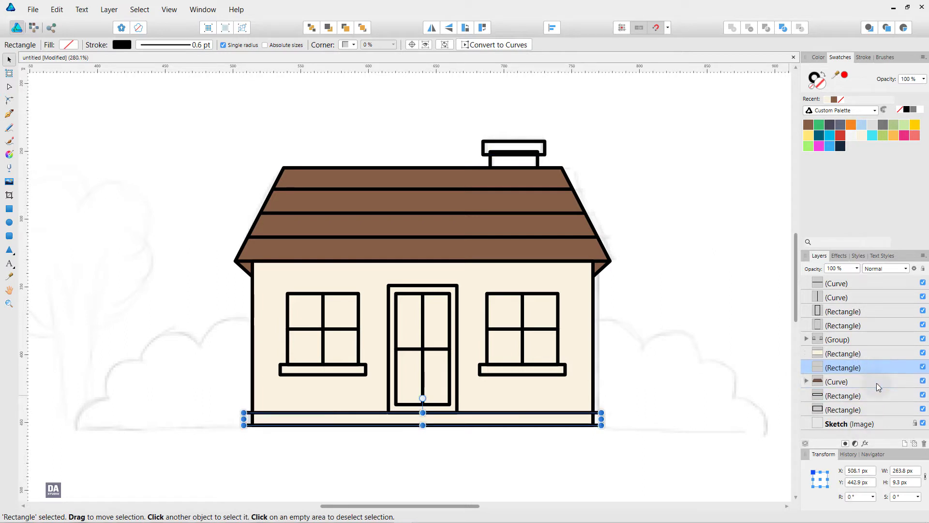
{"action": "key", "text": "ctrl+bracketright"}
{"action": "key", "text": "ctrl+bracketright"}
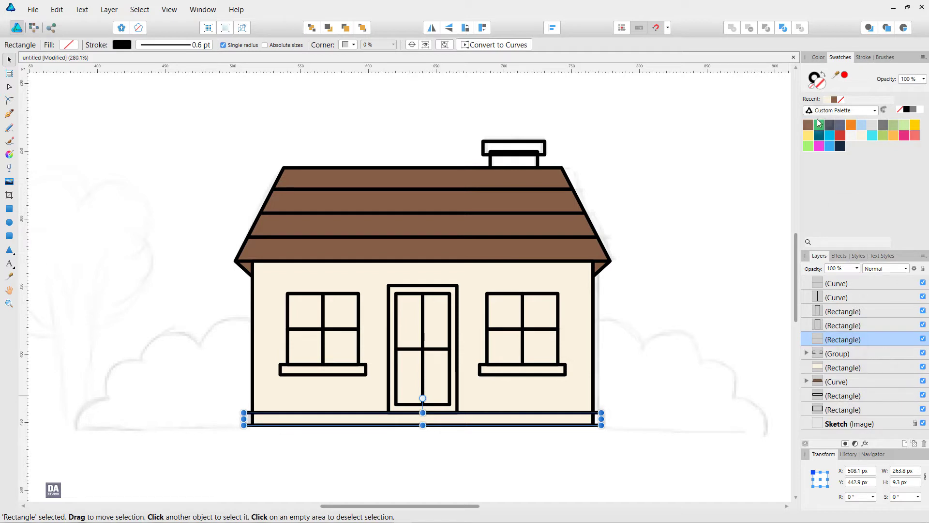
{"action": "left_click", "coordinate": [841, 126]}
Fill the windows group with slate blue
{"action": "left_click", "coordinate": [721, 292]}
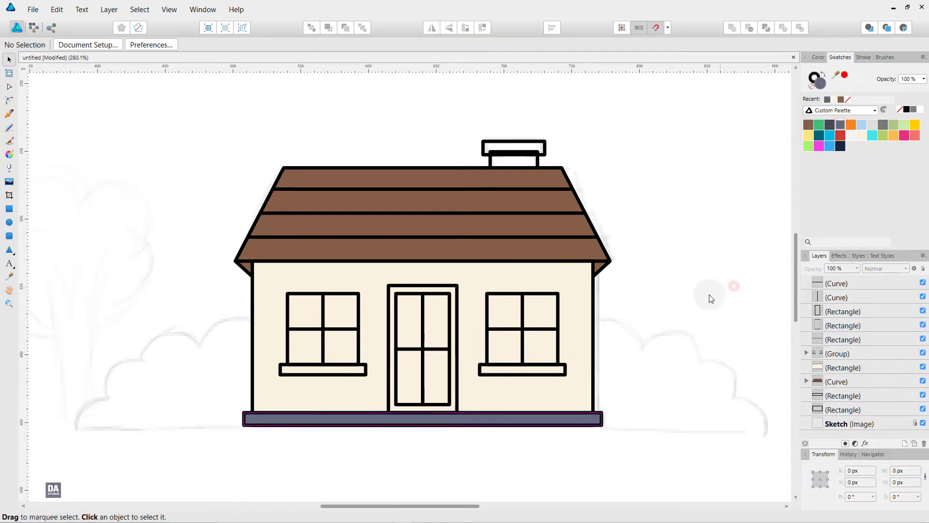
{"action": "left_click", "coordinate": [357, 356]}
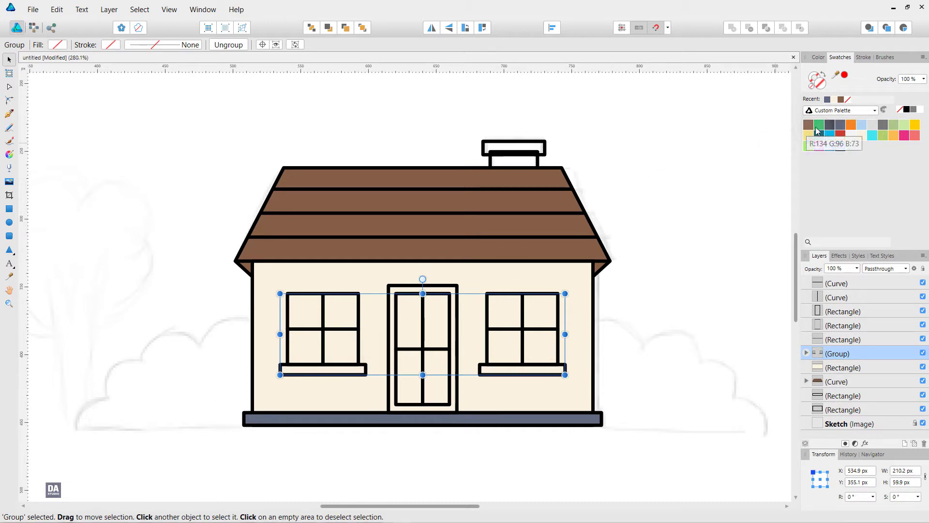
{"action": "left_click", "coordinate": [832, 127]}
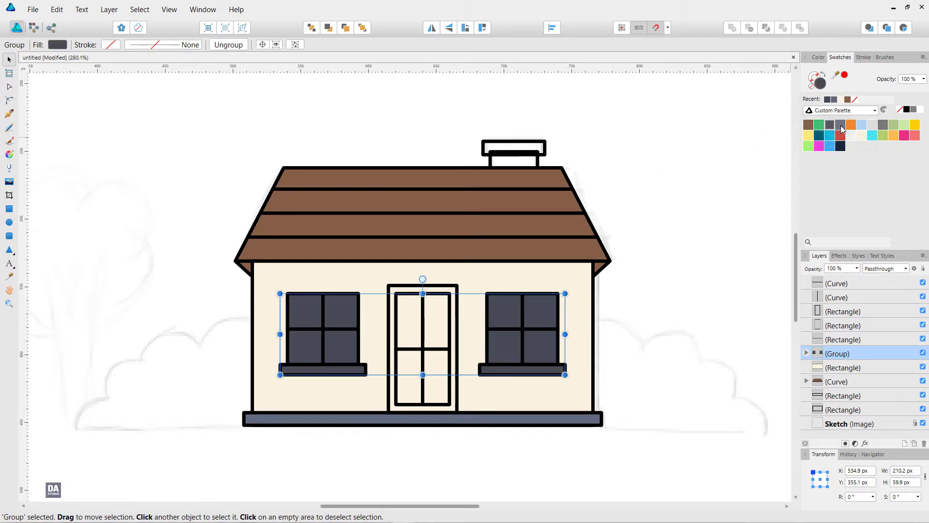
{"action": "left_click", "coordinate": [841, 128]}
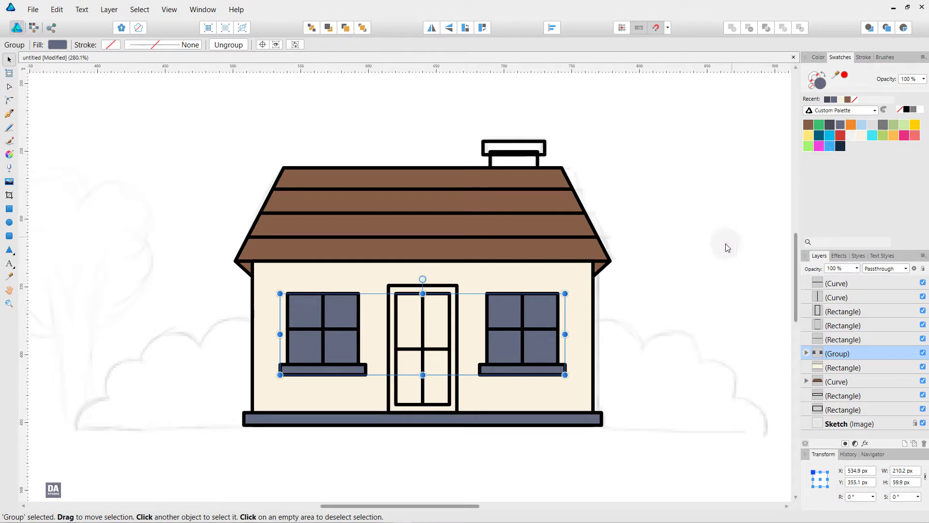
Fill both window sills and the door with brown
{"action": "double_click", "coordinate": [561, 372]}
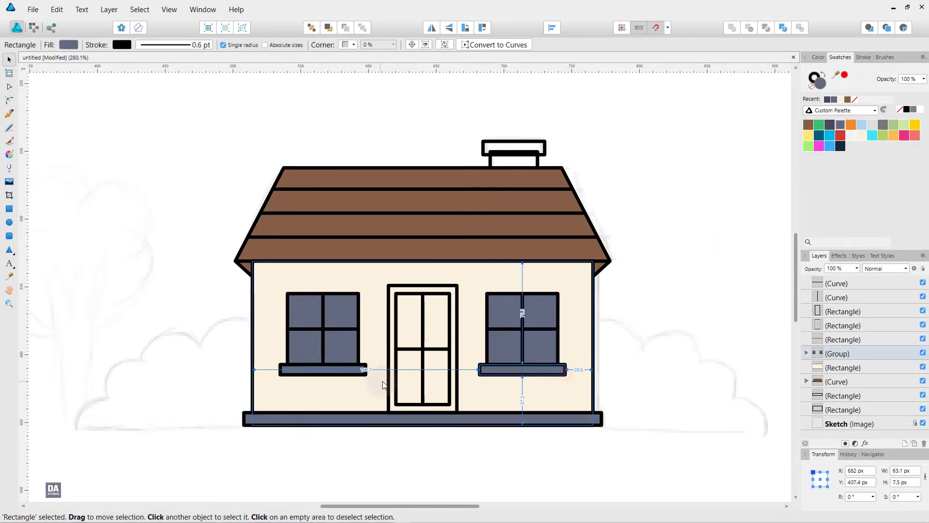
{"action": "left_click", "coordinate": [366, 375], "text": "shift"}
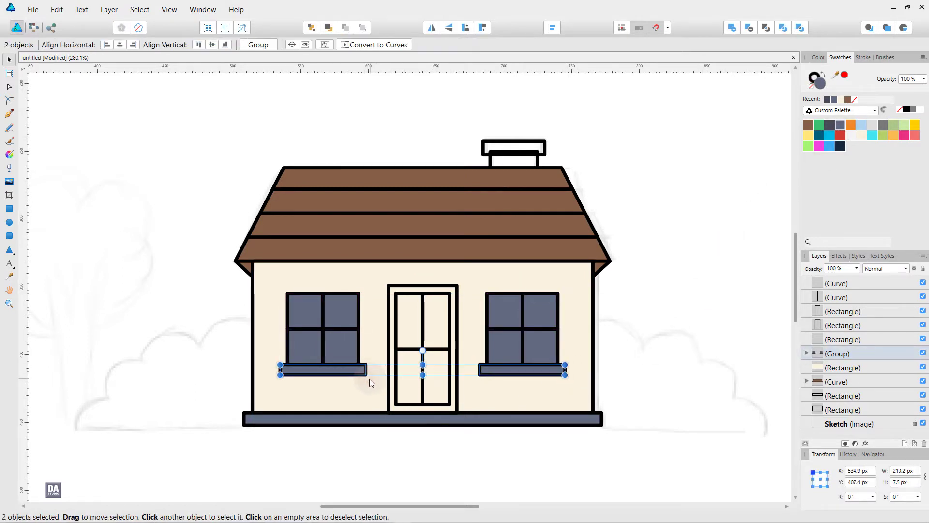
{"action": "left_click", "coordinate": [812, 128]}
{"action": "left_click", "coordinate": [678, 283]}
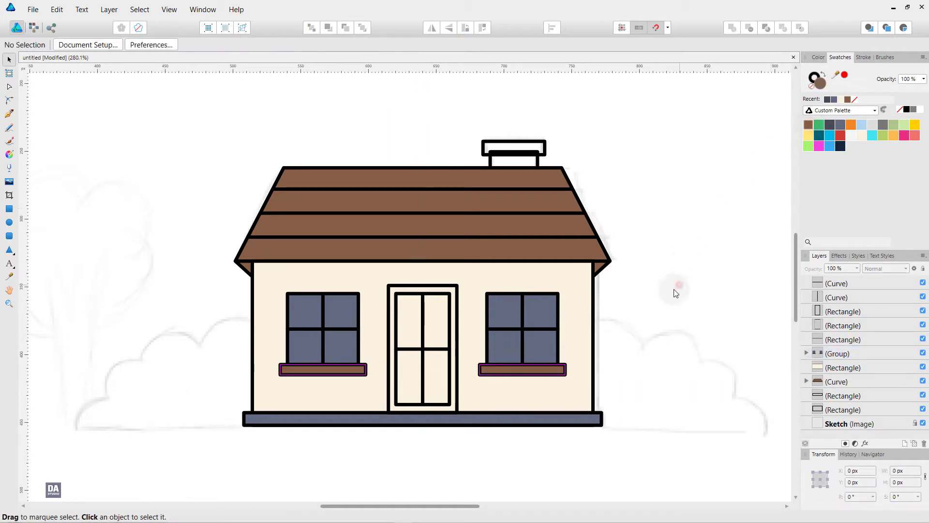
{"action": "left_click", "coordinate": [457, 346]}
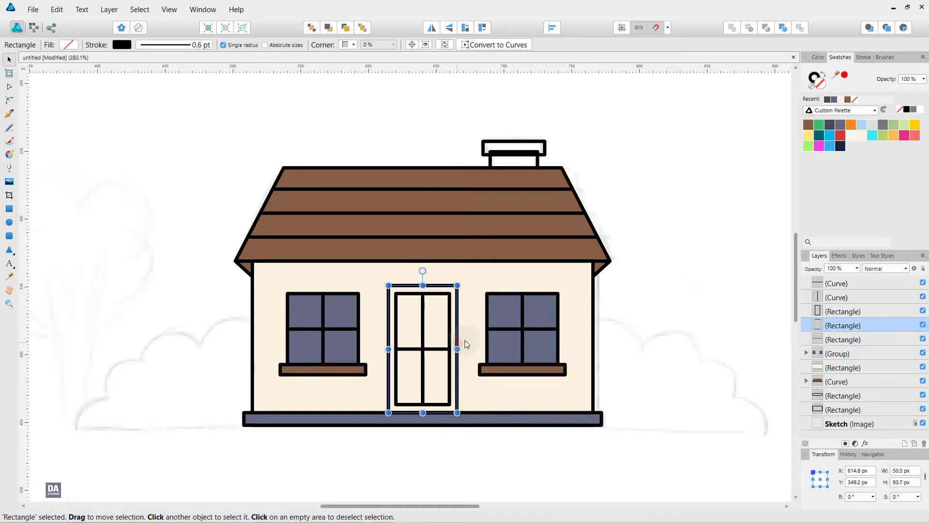
{"action": "left_click", "coordinate": [810, 128]}
{"action": "left_click", "coordinate": [736, 270]}
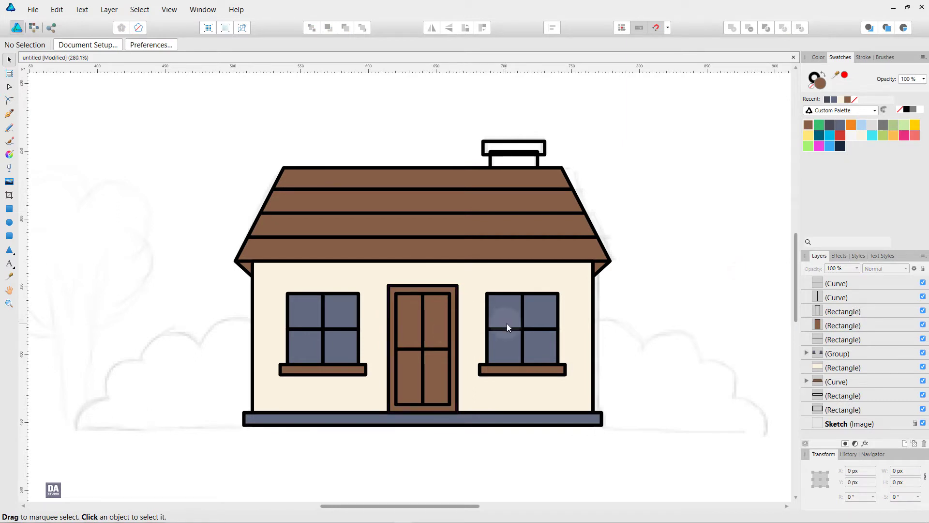
Fill the chimney base blue-grey and the chimney cap dark slate
{"action": "left_click", "coordinate": [538, 165]}
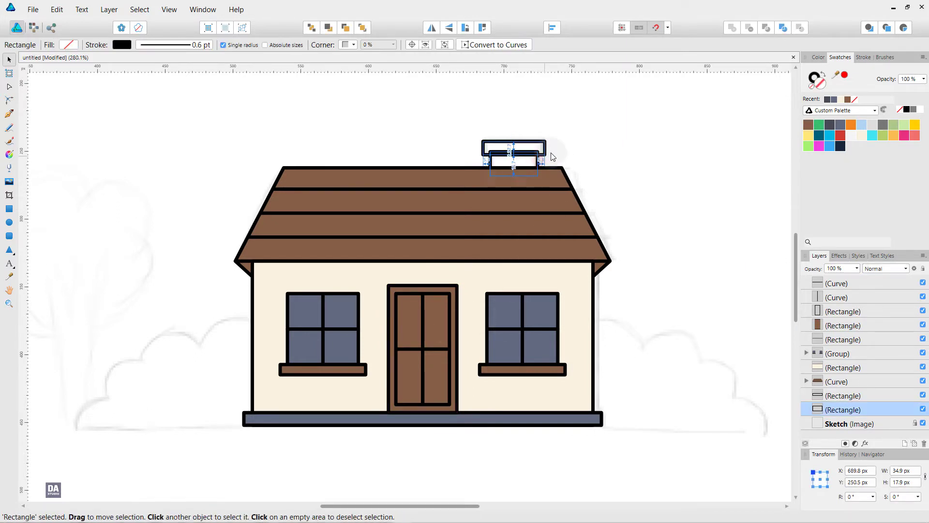
{"action": "left_click", "coordinate": [840, 127]}
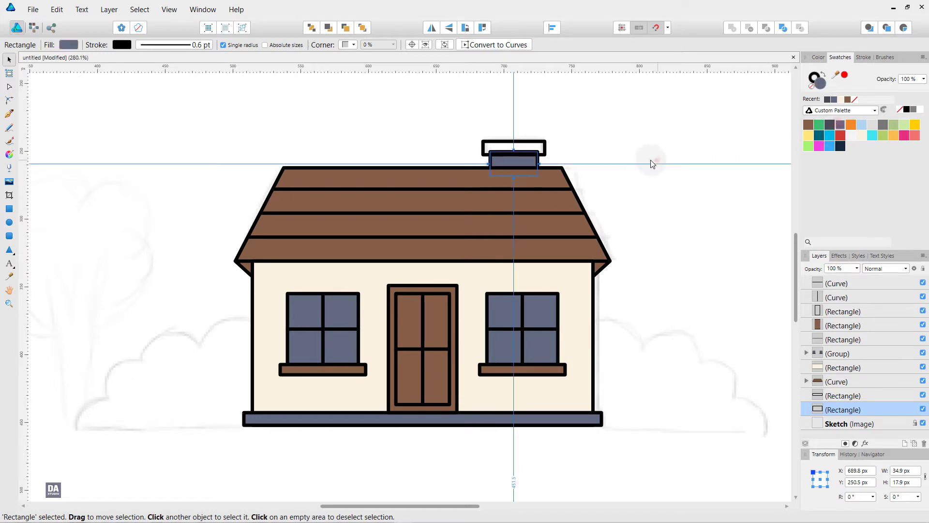
{"action": "left_click", "coordinate": [653, 160]}
{"action": "left_click", "coordinate": [545, 151]}
{"action": "left_click", "coordinate": [830, 125]}
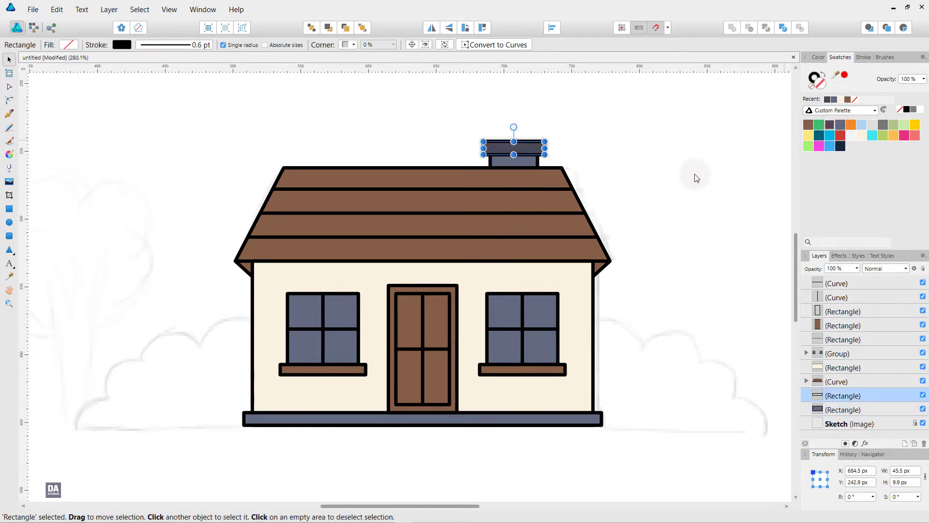
{"action": "left_click", "coordinate": [655, 188]}
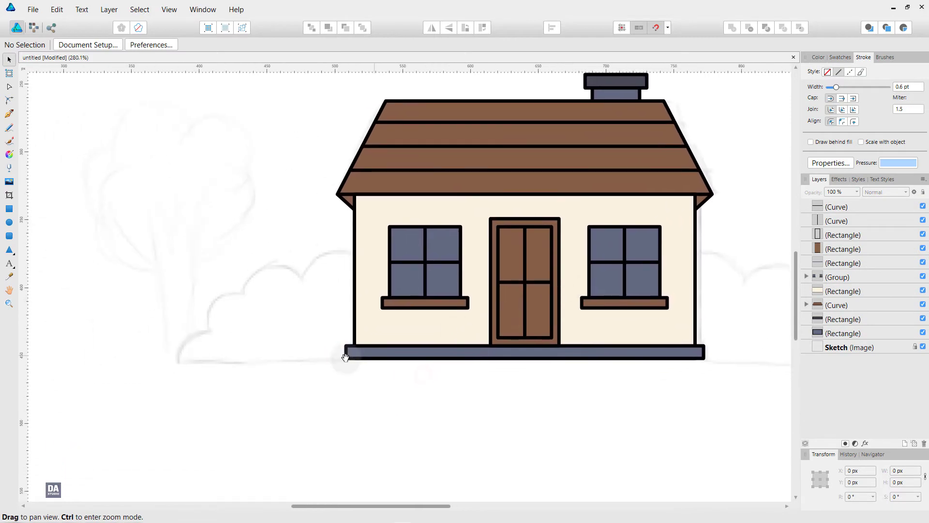
{"action": "key", "text": "m"}
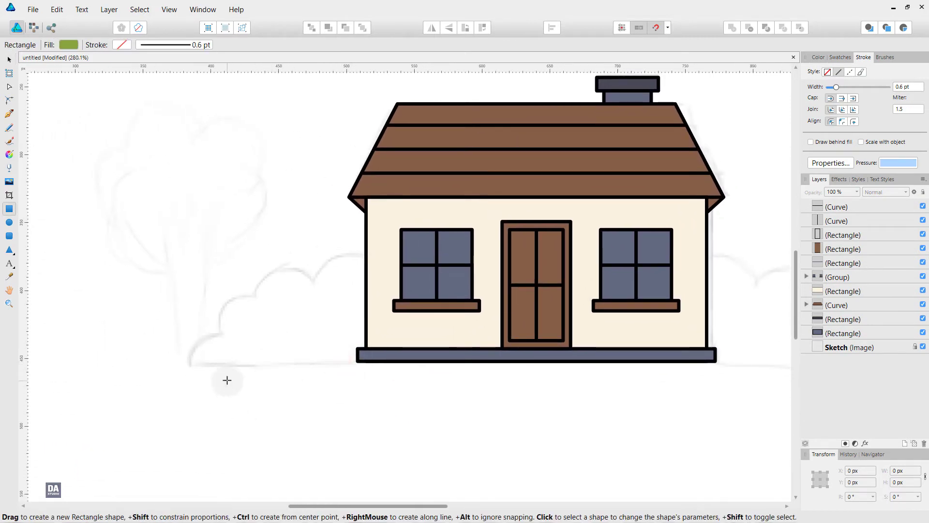
{"action": "key", "text": "e"}
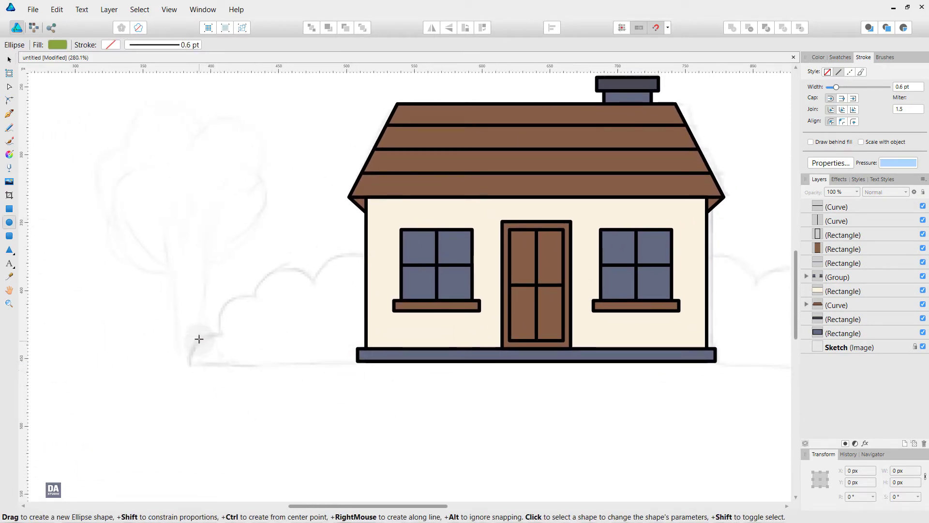
Draw a green circle left of the house, then add enlarged copies rising toward the left wall
{"action": "left_click_drag", "start_coordinate": [193, 331], "coordinate": [262, 382]}
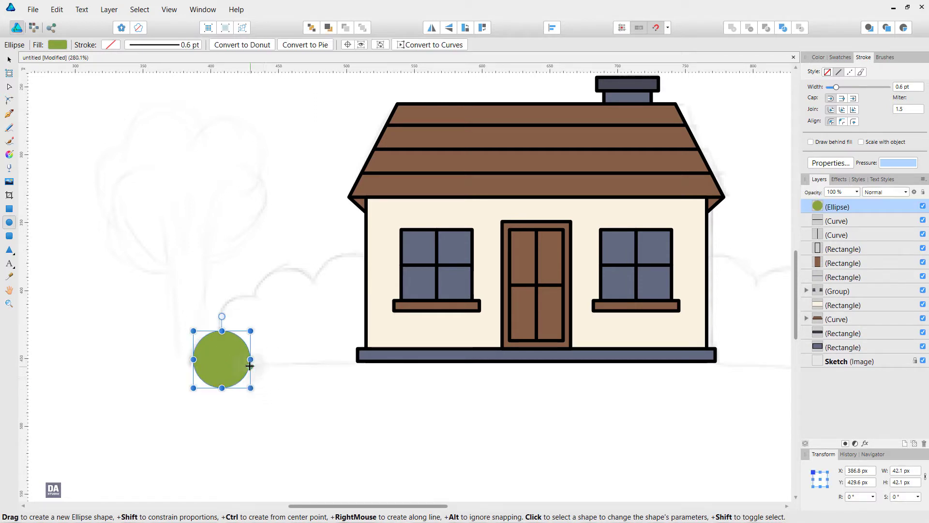
{"action": "key", "text": "v"}
{"action": "left_click_drag", "start_coordinate": [222, 359], "coordinate": [284, 295]}
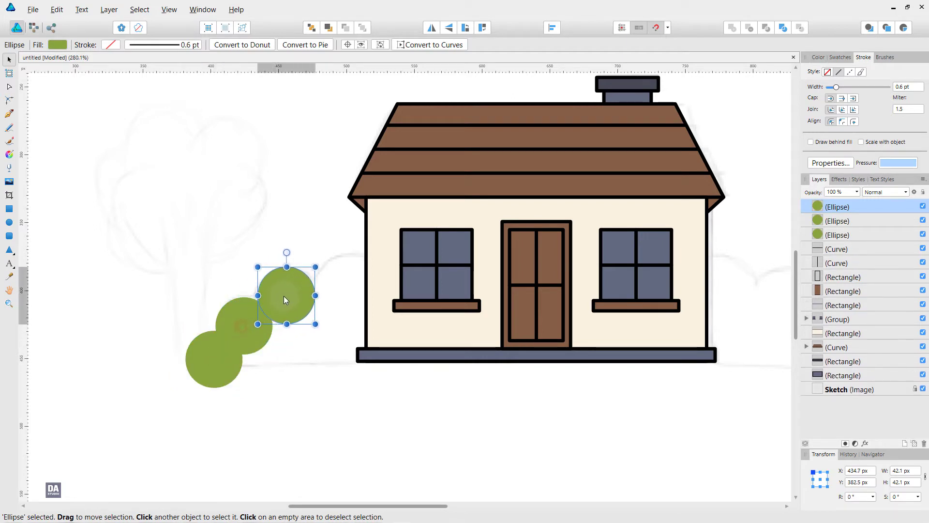
{"action": "left_click_drag", "start_coordinate": [316, 267], "coordinate": [330, 251]}
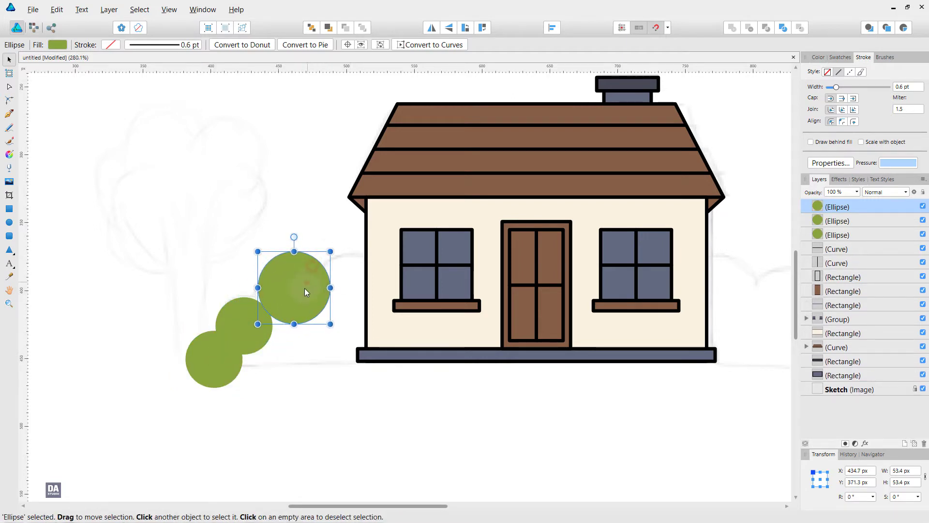
{"action": "left_click_drag", "start_coordinate": [303, 293], "coordinate": [350, 292]}
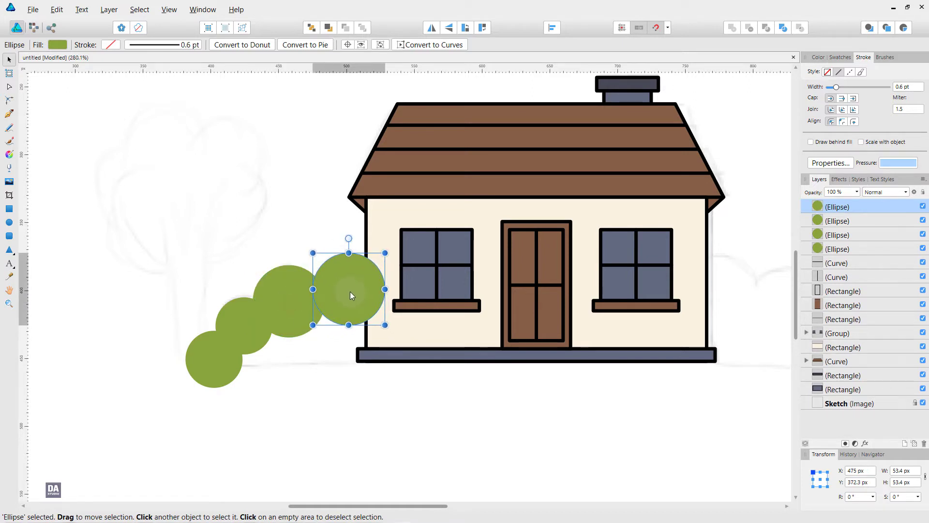
{"action": "left_click", "coordinate": [262, 370]}
{"action": "left_click", "coordinate": [237, 372]}
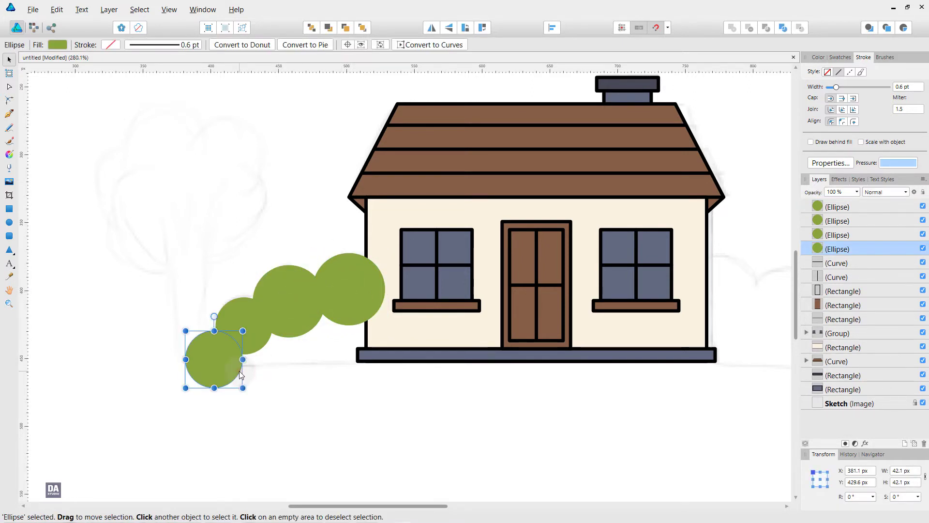
{"action": "left_click", "coordinate": [279, 367]}
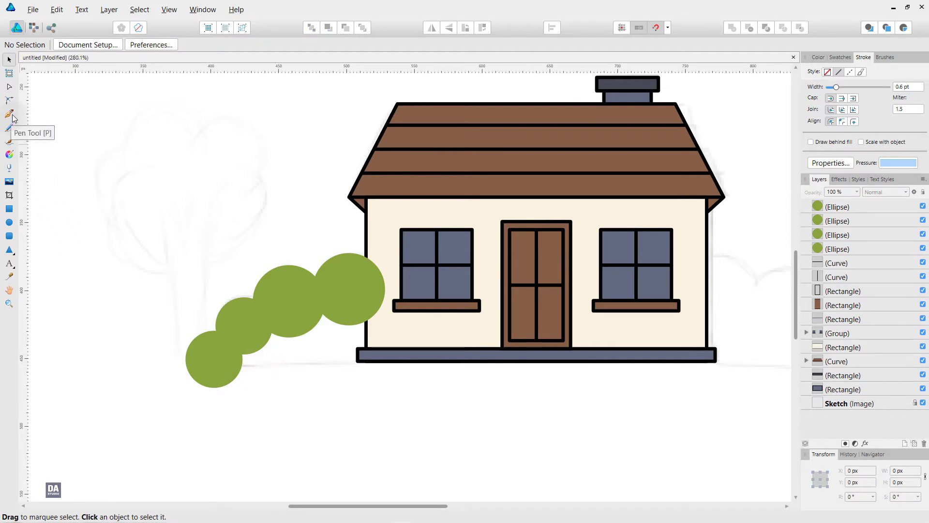
Convert the bottom-left circle to curves, break it at its side nodes, and delete the bottom half
{"action": "left_click", "coordinate": [9, 86]}
{"action": "left_click", "coordinate": [216, 347]}
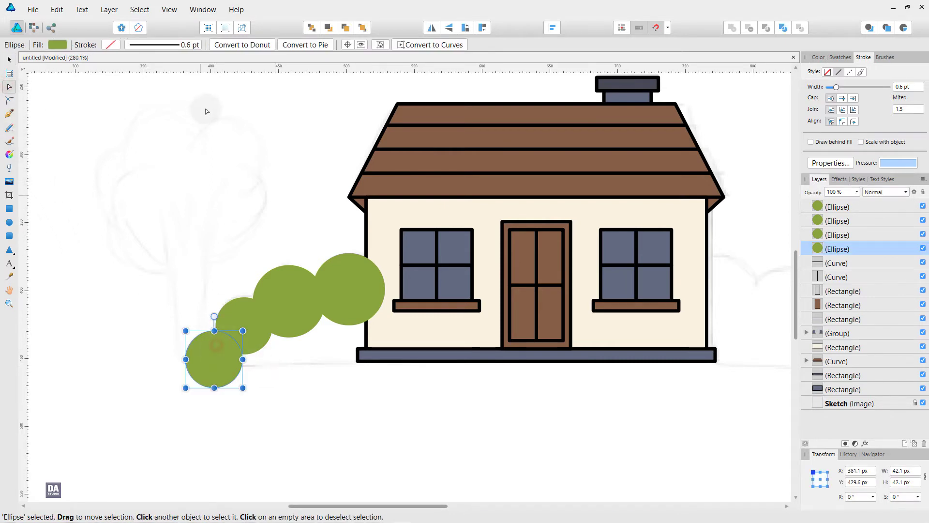
{"action": "left_click", "coordinate": [434, 45]}
{"action": "left_click", "coordinate": [185, 360]}
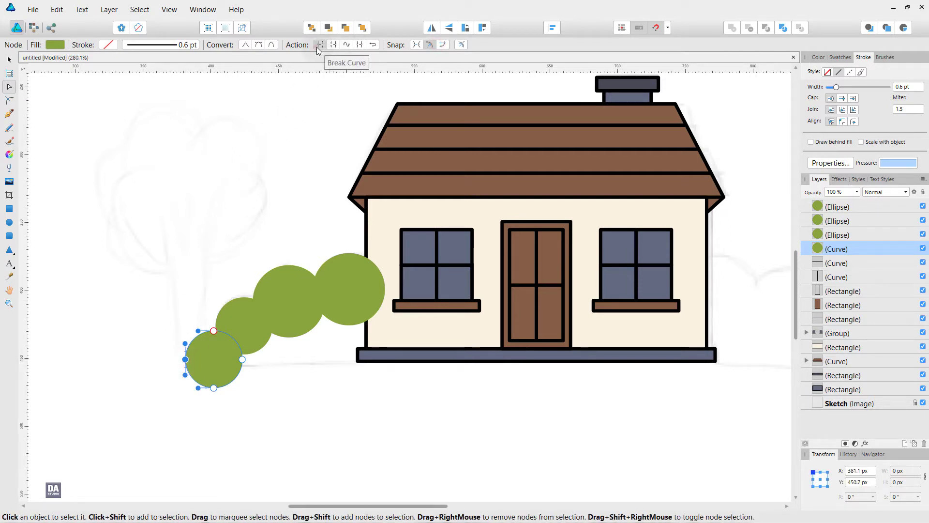
{"action": "left_click", "coordinate": [317, 47]}
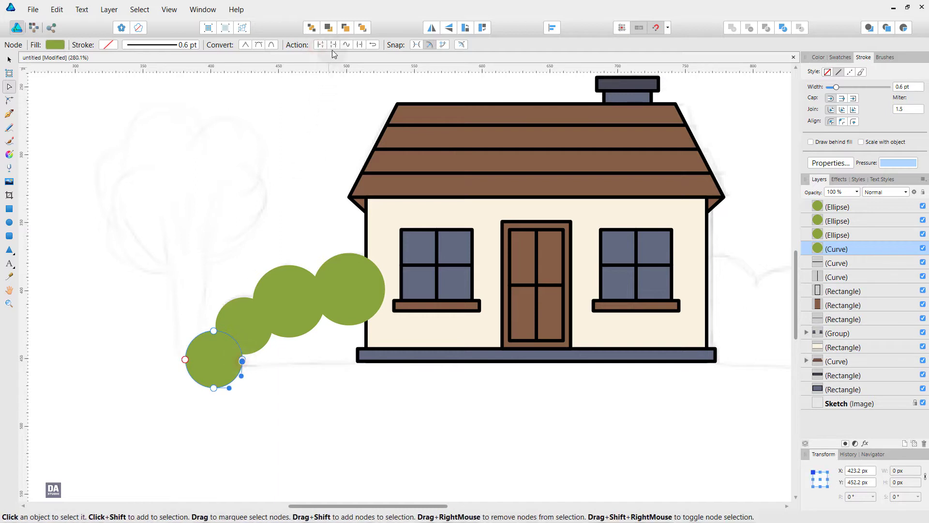
{"action": "left_click", "coordinate": [242, 360]}
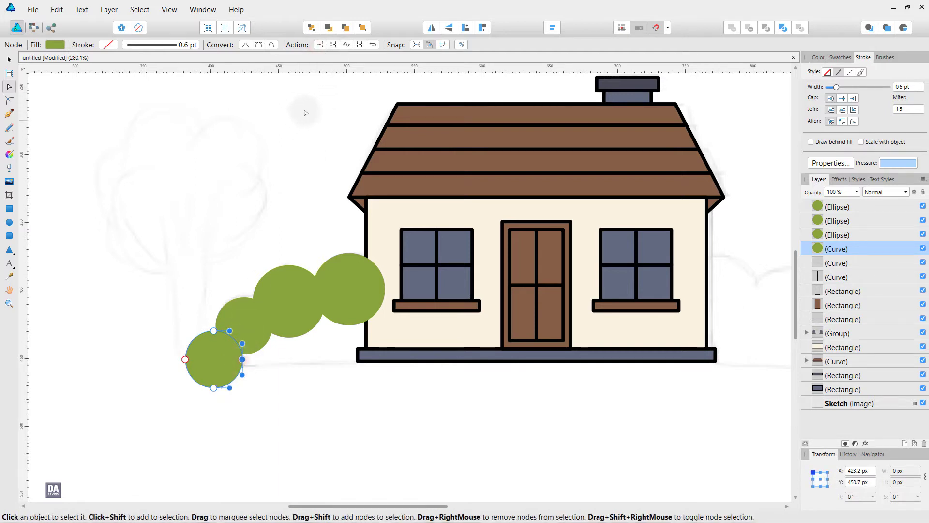
{"action": "left_click", "coordinate": [320, 45]}
{"action": "key", "text": "v"}
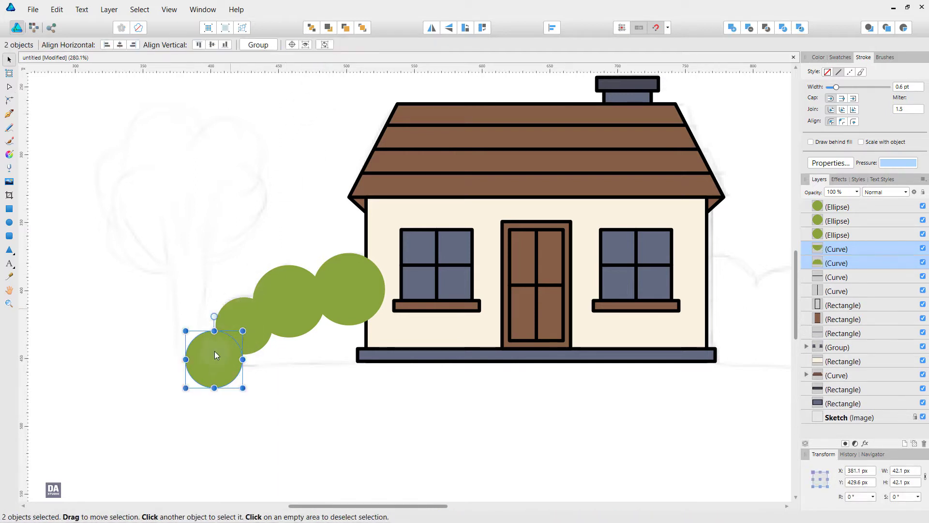
{"action": "left_click", "coordinate": [213, 350]}
{"action": "left_click", "coordinate": [214, 372]}
{"action": "key", "text": "Delete"}
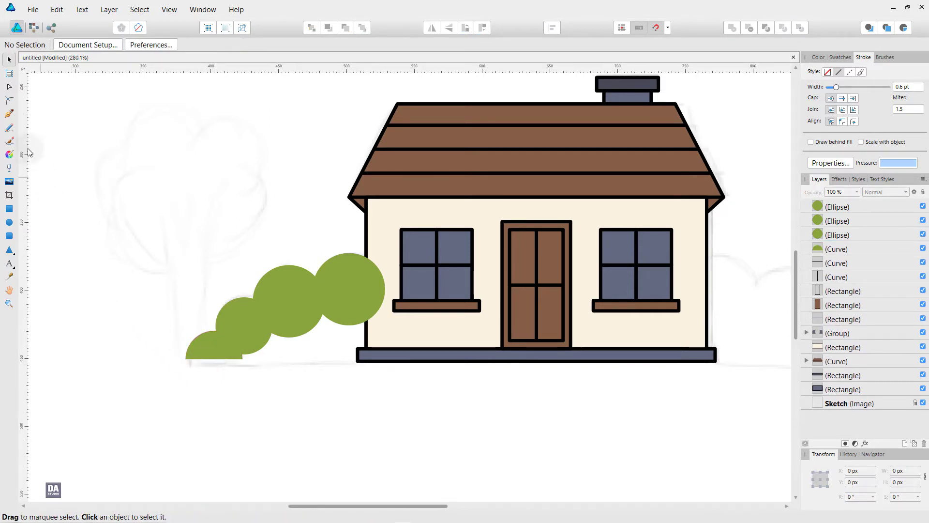
Pen-draw a closed filler shape from the bush's bottom-left along the ground to the house, filled green
{"action": "left_click", "coordinate": [10, 114]}
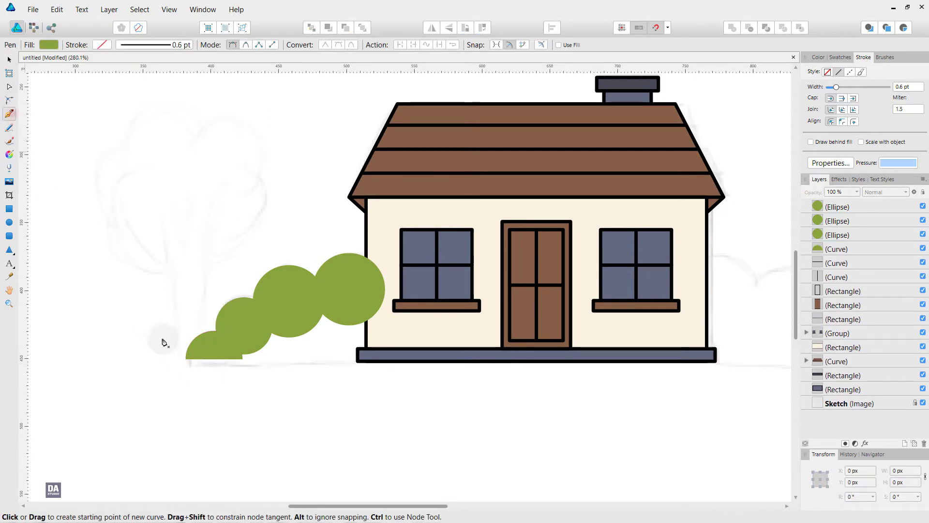
{"action": "left_click", "coordinate": [186, 359]}
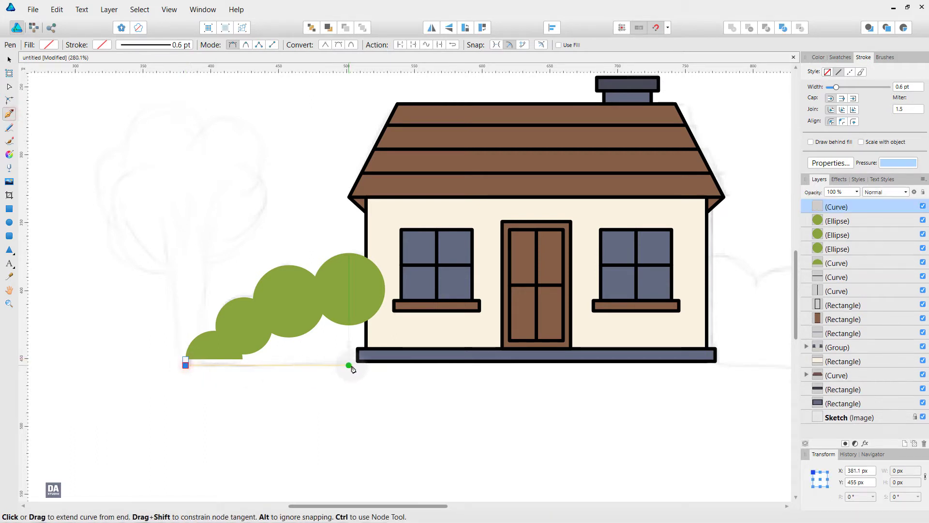
{"action": "left_click", "coordinate": [354, 369], "text": "ctrl"}
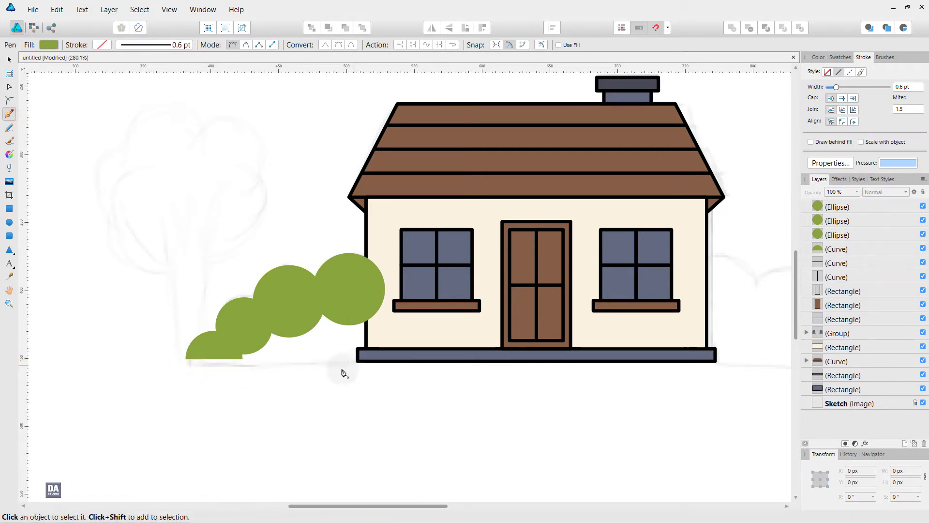
{"action": "left_click", "coordinate": [186, 360]}
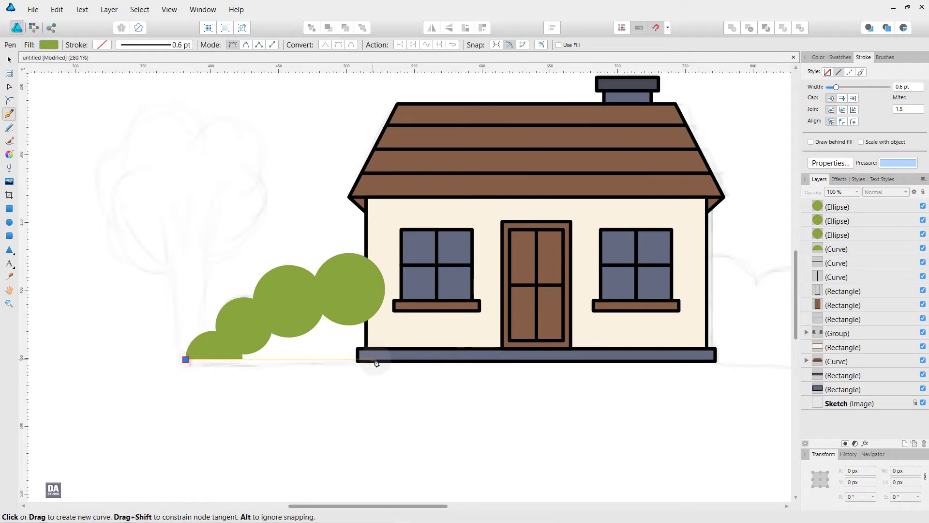
{"action": "left_click", "coordinate": [369, 359]}
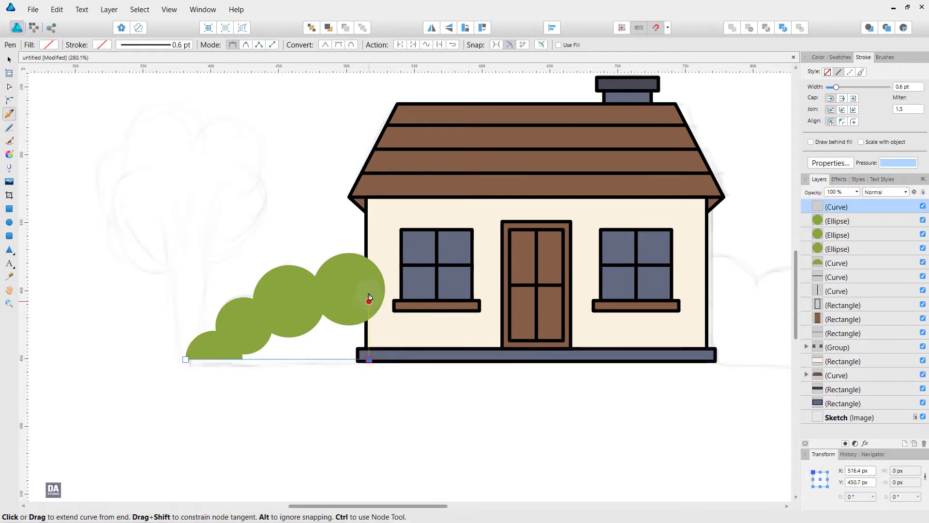
{"action": "key", "text": "ctrl+z"}
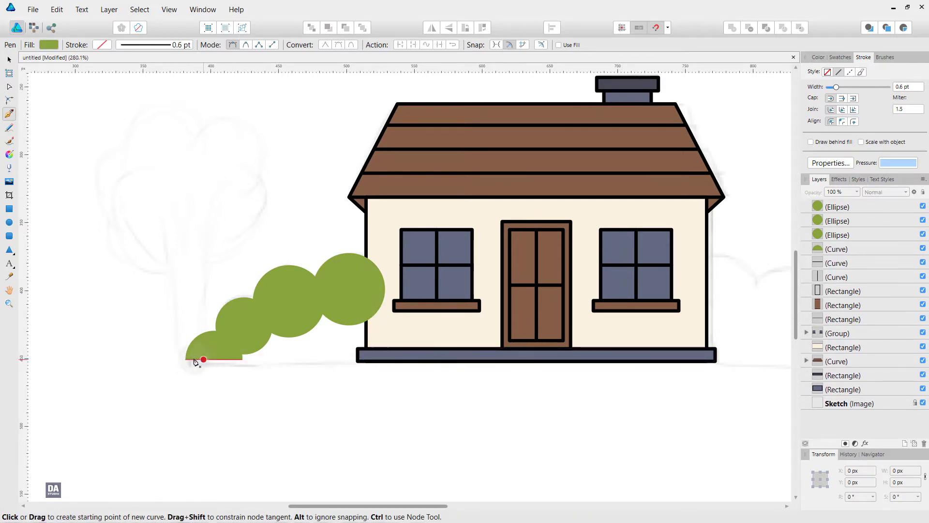
{"action": "left_click", "coordinate": [186, 359]}
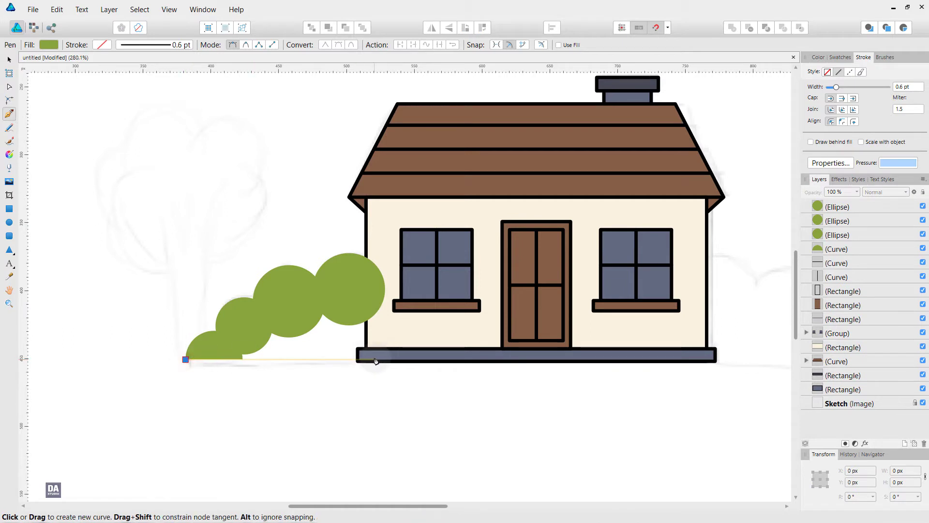
{"action": "left_click", "coordinate": [374, 359]}
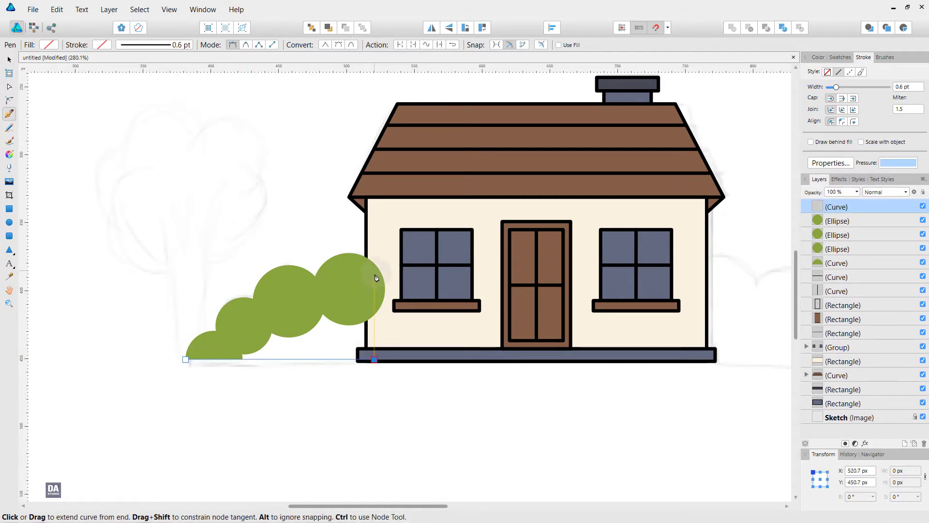
{"action": "left_click", "coordinate": [187, 359]}
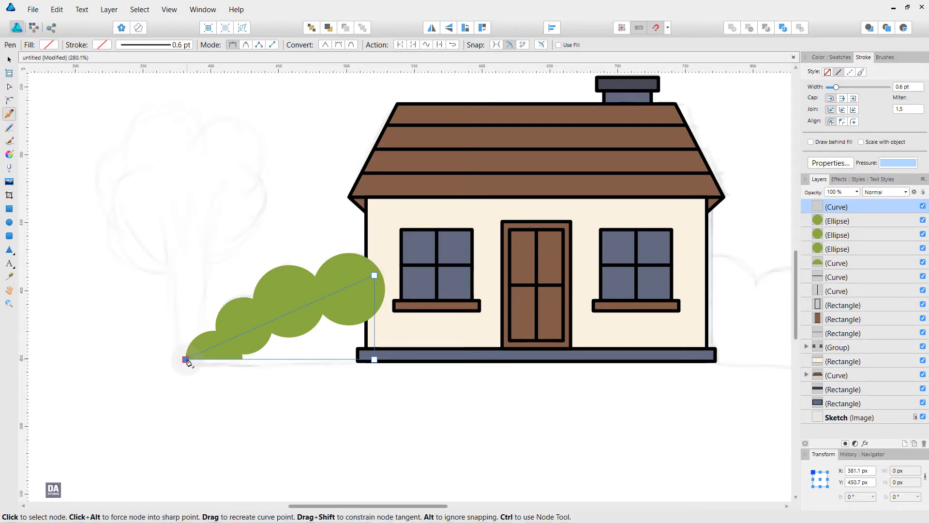
{"action": "left_click", "coordinate": [841, 58]}
{"action": "left_click", "coordinate": [810, 127]}
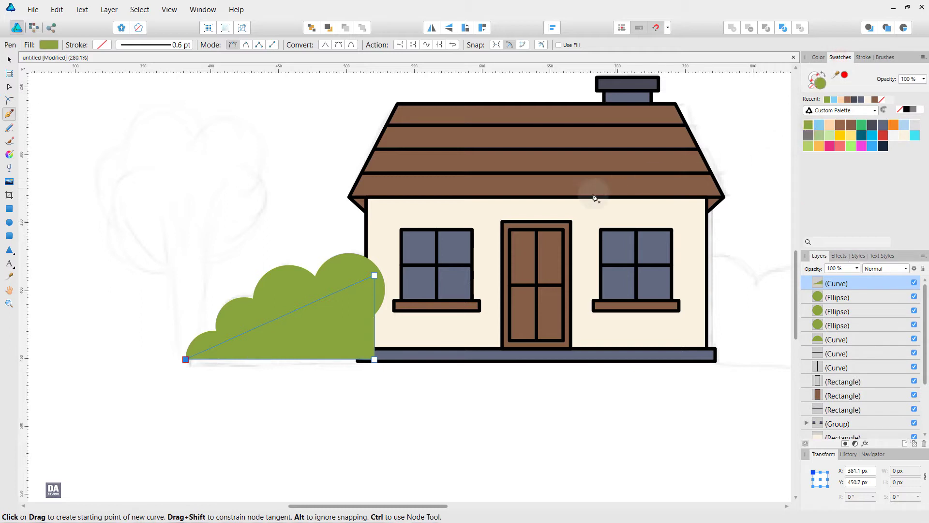
Widen the filler shape to the house wall and merge the five bush pieces with Add
{"action": "key", "text": "v"}
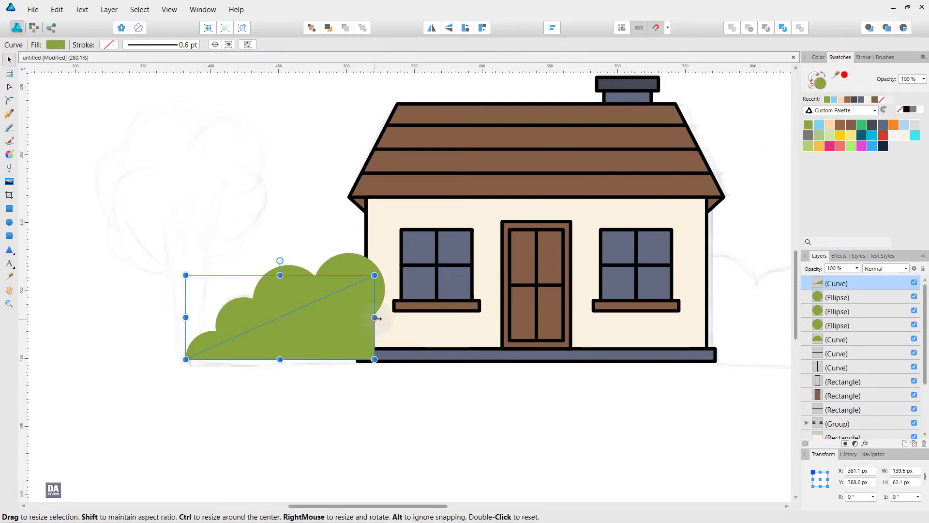
{"action": "left_click_drag", "start_coordinate": [374, 317], "coordinate": [383, 318]}
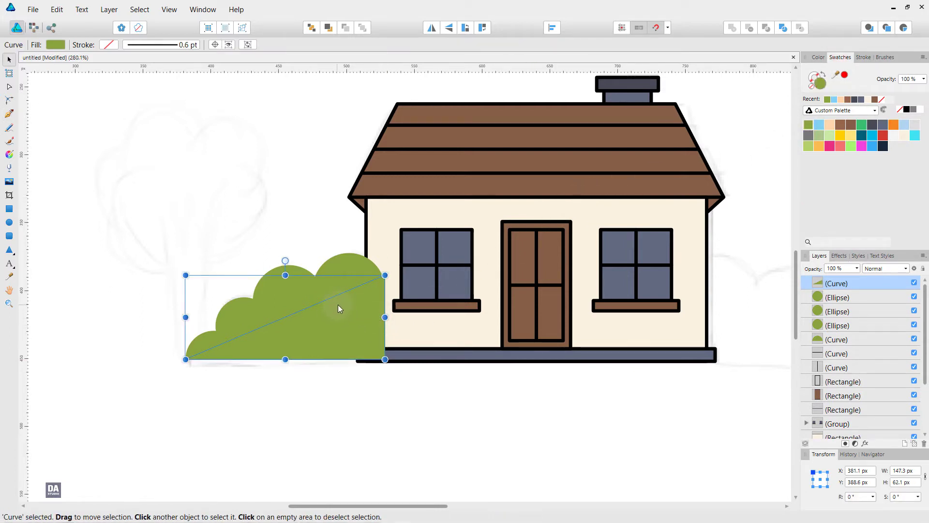
{"action": "left_click", "coordinate": [835, 339], "text": "ctrl"}
{"action": "left_click", "coordinate": [837, 323], "text": "ctrl"}
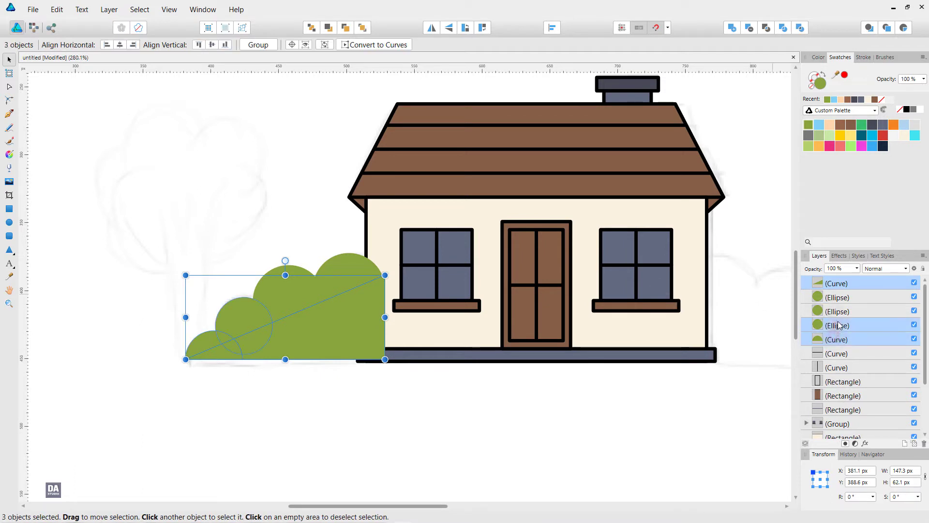
{"action": "left_click", "coordinate": [837, 297], "text": "ctrl"}
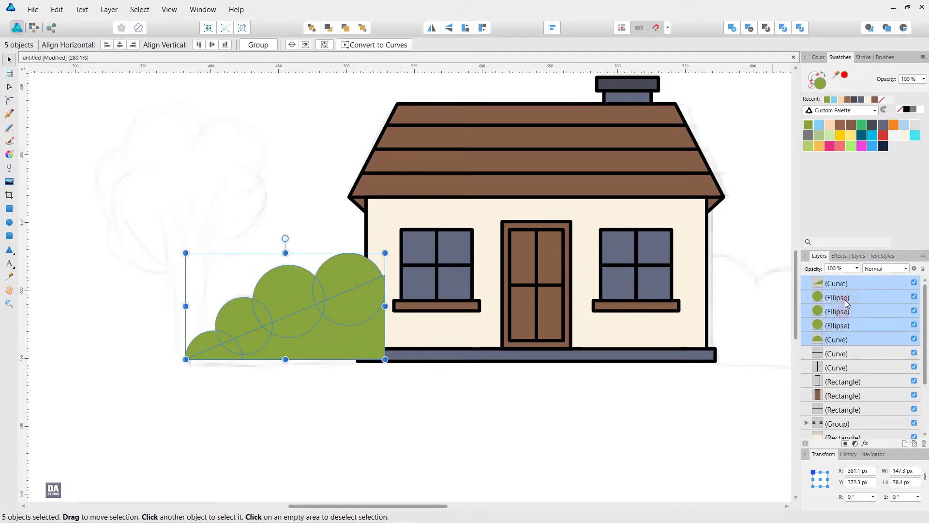
{"action": "left_click", "coordinate": [733, 28]}
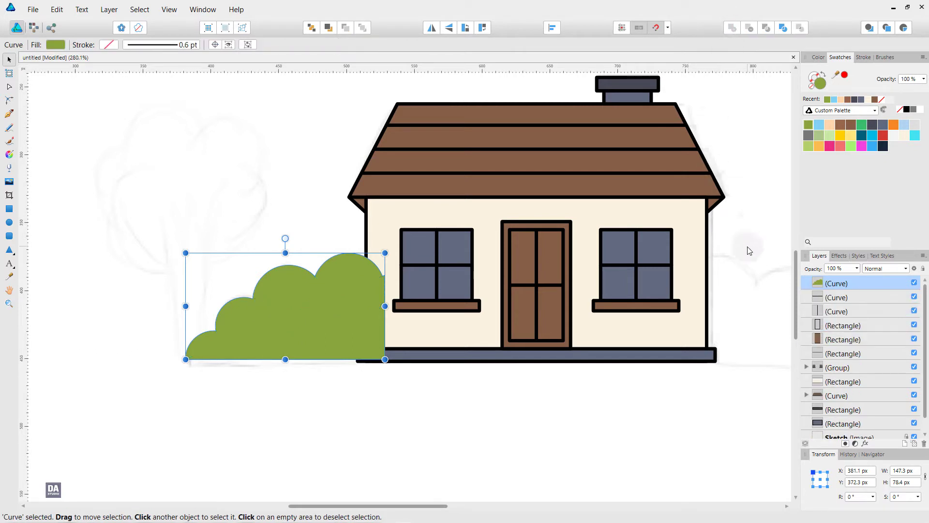
Send the merged bush to the back, raise it one level above the sketch, and nudge it onto the ground
{"action": "right_click", "coordinate": [368, 310]}
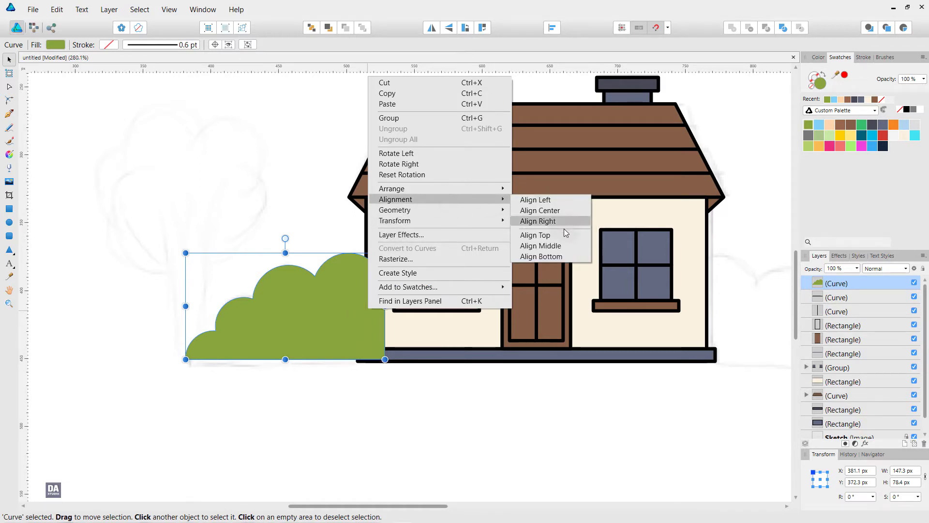
{"action": "mouse_move", "coordinate": [392, 189]}
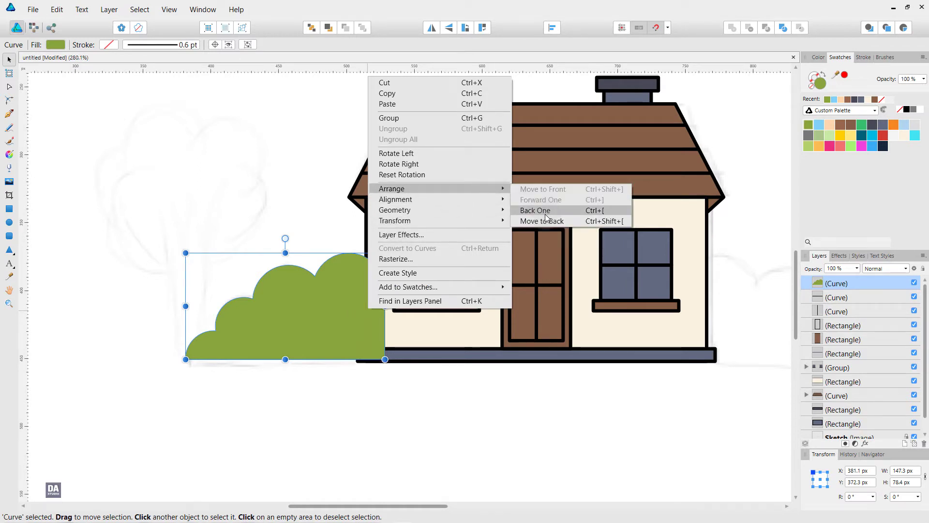
{"action": "left_click", "coordinate": [543, 222]}
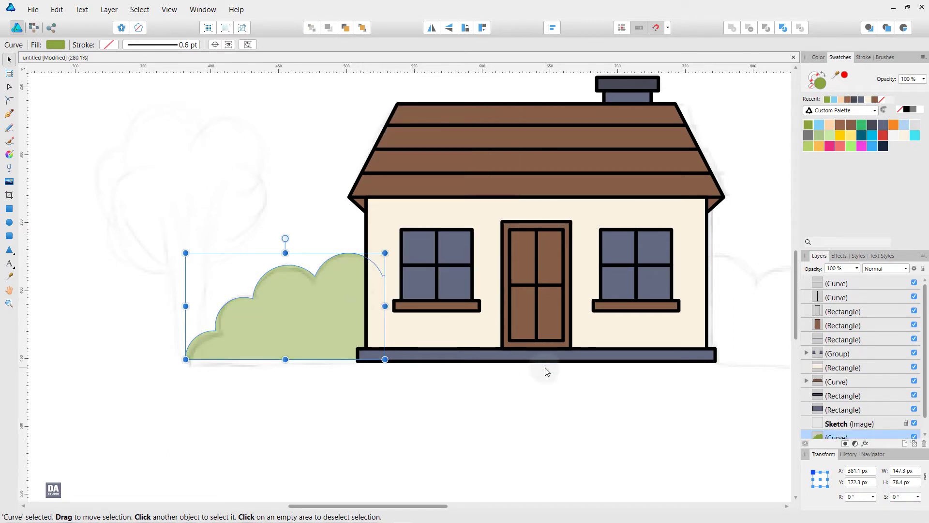
{"action": "key", "text": "ctrl+bracketright"}
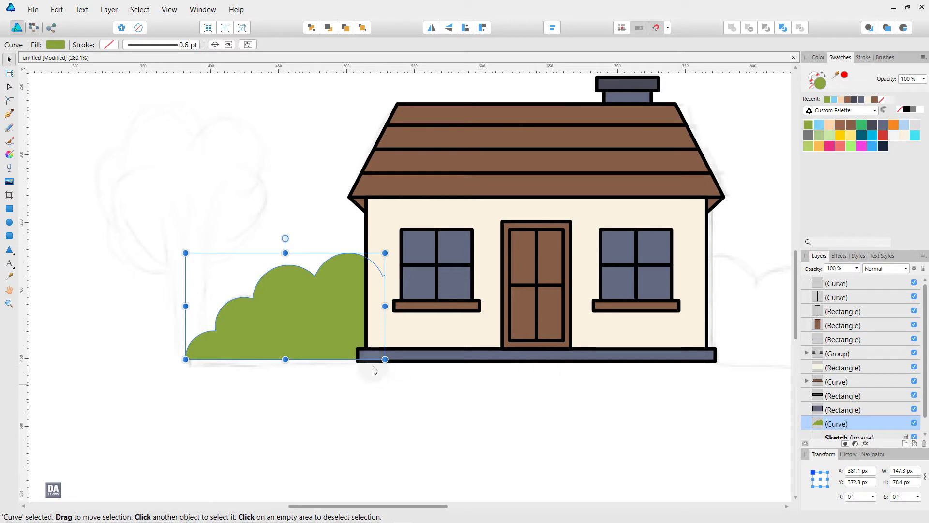
{"action": "left_click_drag", "start_coordinate": [346, 338], "coordinate": [347, 340]}
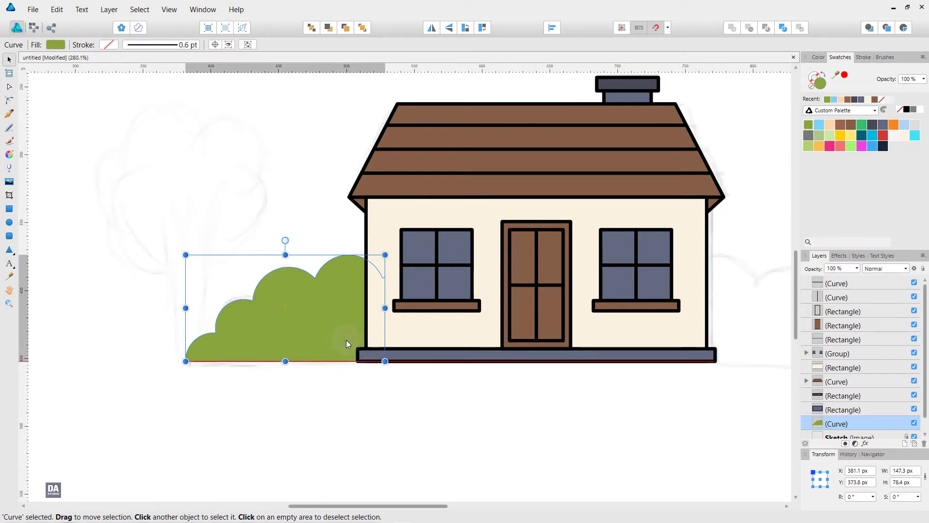
{"action": "left_click", "coordinate": [322, 390]}
Align the bush's bottom edge with the house base
{"action": "key", "text": "z"}
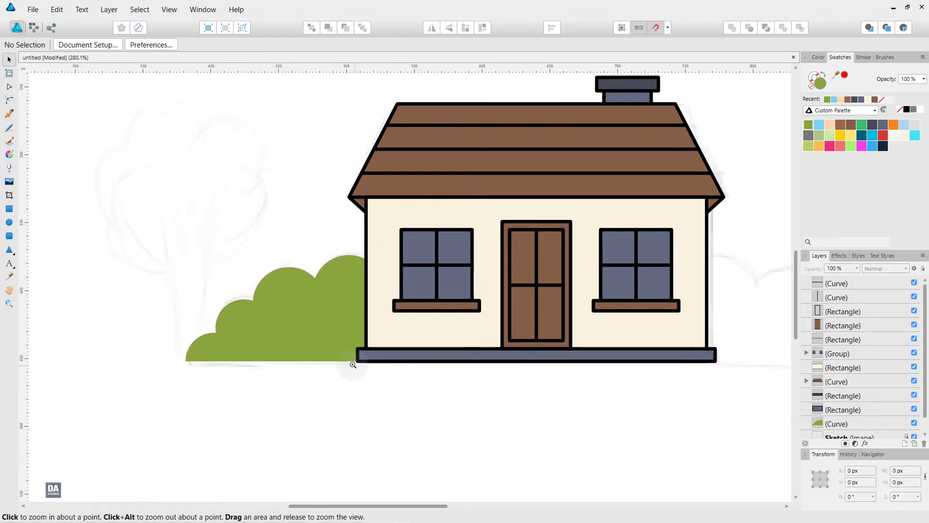
{"action": "left_click", "coordinate": [353, 367]}
{"action": "key", "text": "v"}
{"action": "left_click", "coordinate": [338, 286]}
{"action": "left_click_drag", "start_coordinate": [338, 289], "coordinate": [338, 289]}
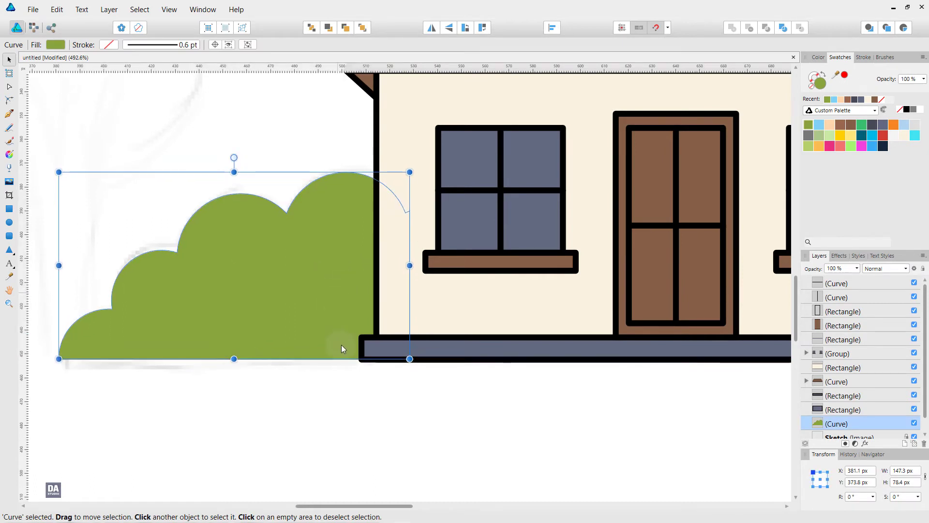
{"action": "scroll", "coordinate": [342, 347], "scroll_direction": "up", "scroll_amount": 4}
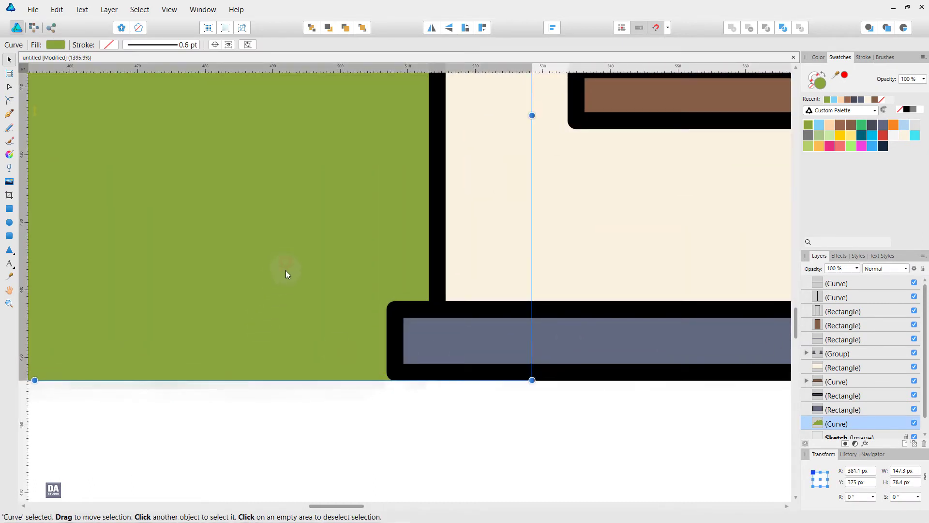
{"action": "scroll", "coordinate": [212, 311], "scroll_direction": "down", "scroll_amount": 5}
{"action": "scroll", "coordinate": [547, 325], "scroll_direction": "down", "scroll_amount": 3}
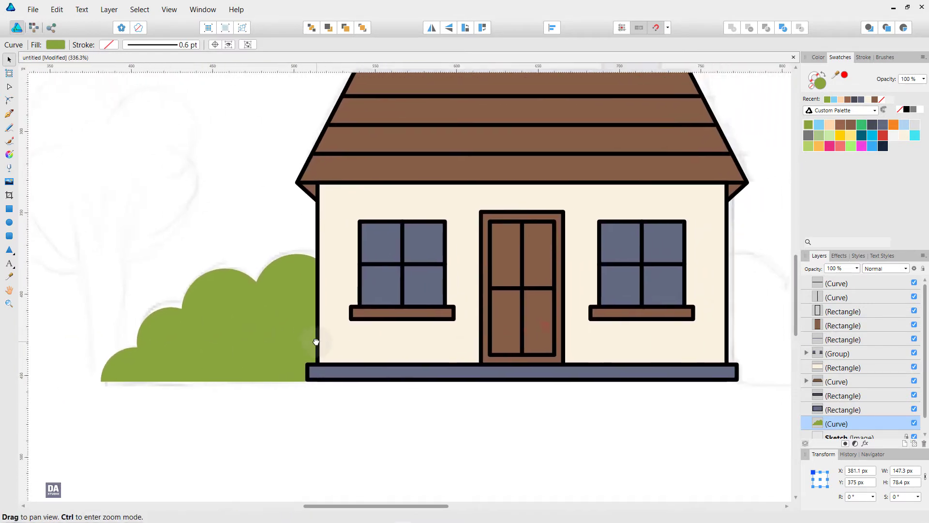
{"action": "left_click_drag", "start_coordinate": [479, 339], "coordinate": [347, 329]}
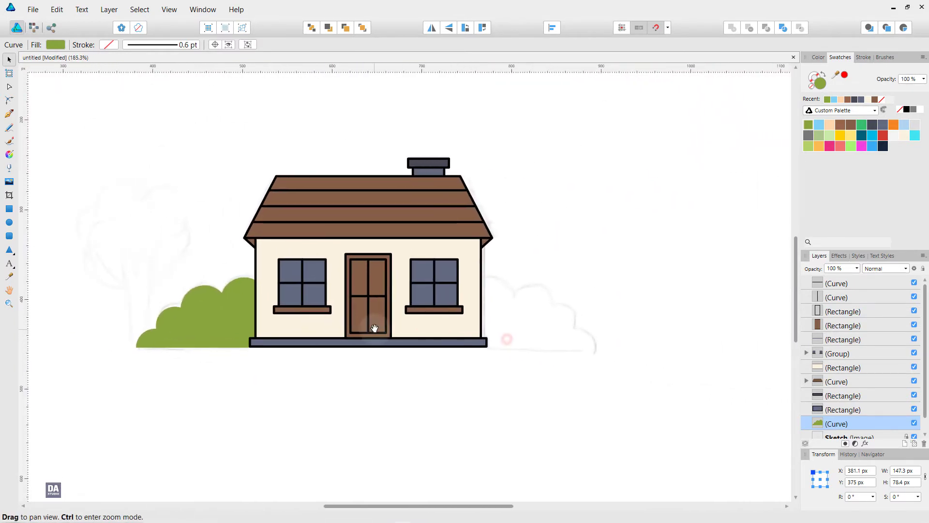
Place a horizontally flipped copy of the bush against the house's right wall
{"action": "left_click_drag", "start_coordinate": [210, 321], "coordinate": [514, 329]}
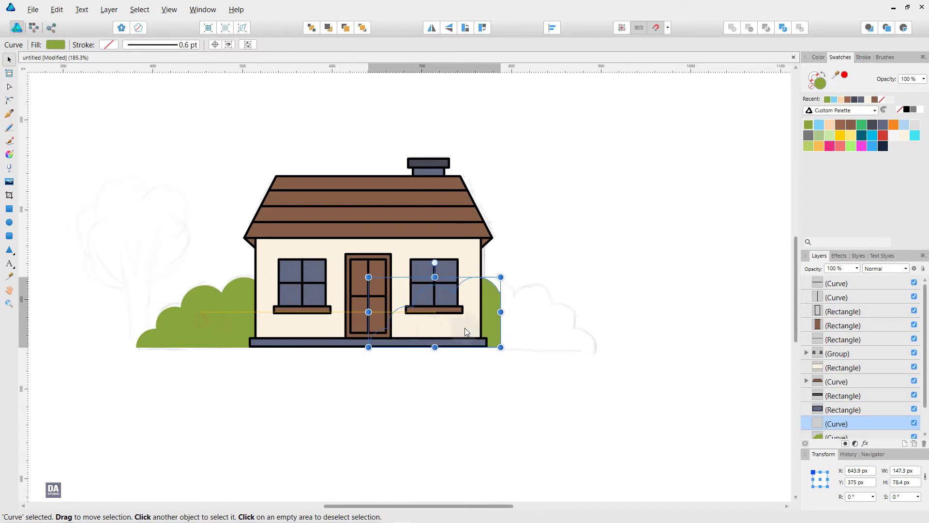
{"action": "right_click", "coordinate": [514, 329]}
{"action": "mouse_move", "coordinate": [541, 239]}
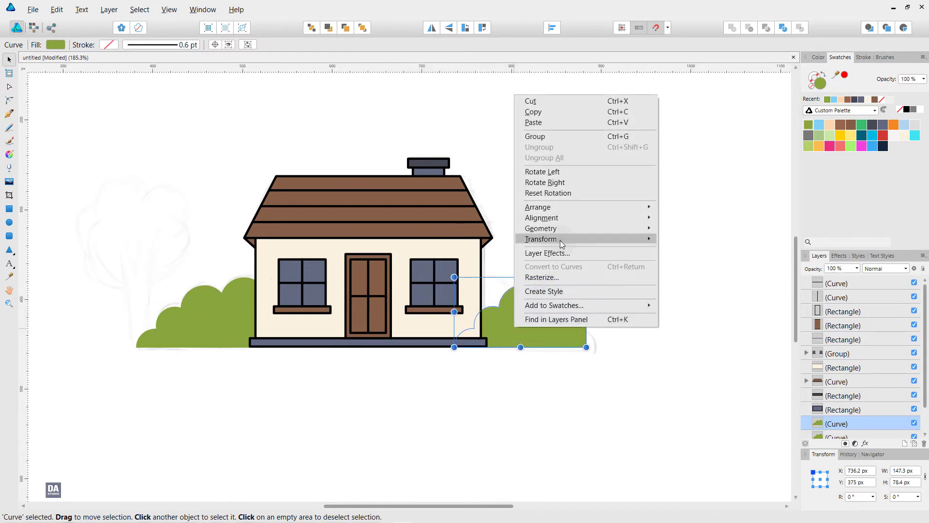
{"action": "left_click", "coordinate": [695, 267]}
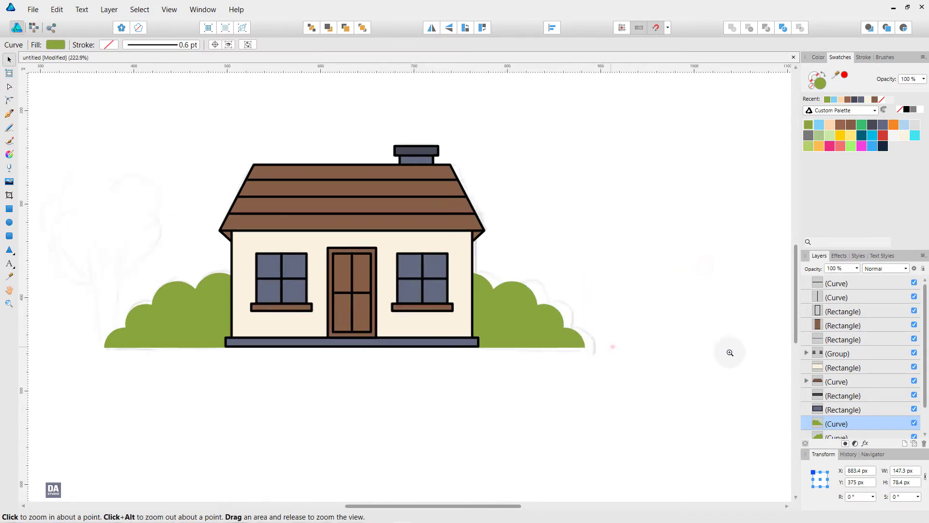
{"action": "scroll", "coordinate": [455, 297], "scroll_direction": "up", "scroll_amount": 5}
{"action": "scroll", "coordinate": [323, 314], "scroll_direction": "up", "scroll_amount": 3}
{"action": "left_click_drag", "start_coordinate": [323, 310], "coordinate": [384, 304]}
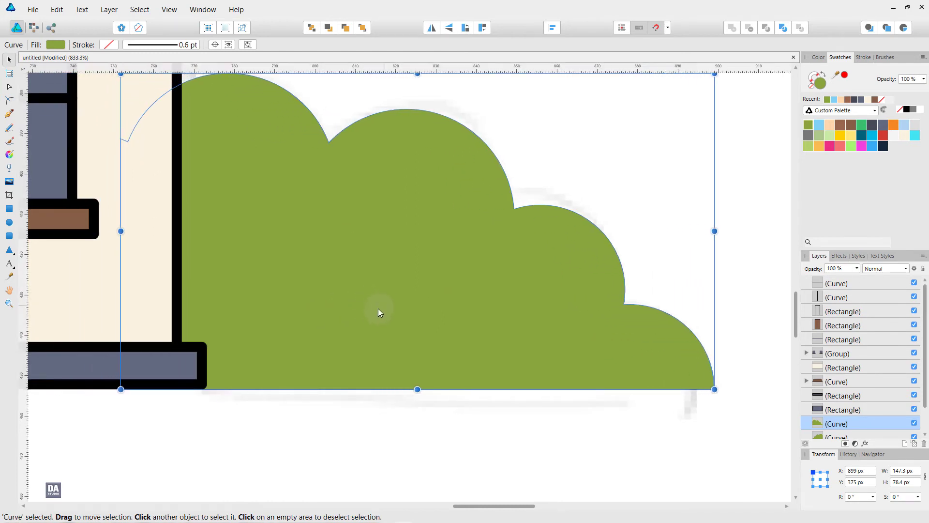
{"action": "scroll", "coordinate": [386, 311], "scroll_direction": "down", "scroll_amount": 6}
{"action": "scroll", "coordinate": [244, 298], "scroll_direction": "down", "scroll_amount": 2}
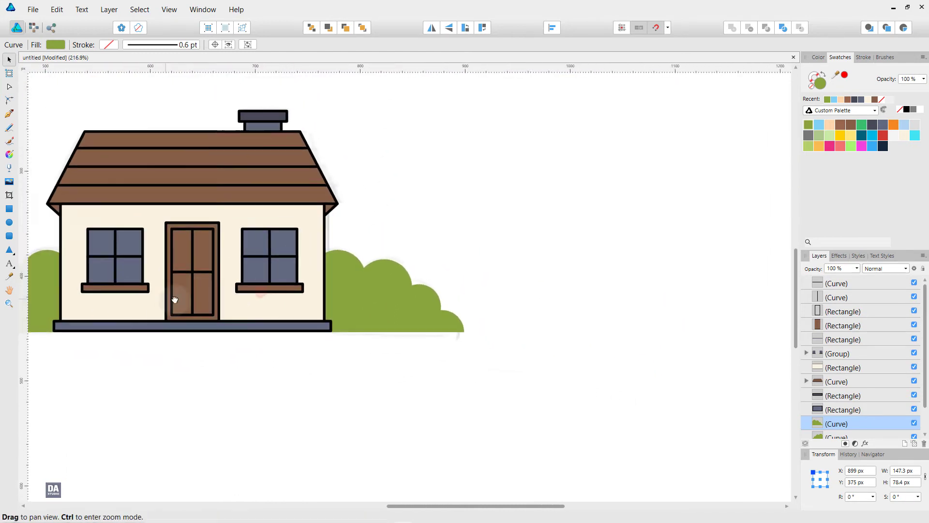
{"action": "left_click_drag", "start_coordinate": [145, 347], "coordinate": [423, 348]}
{"action": "scroll", "coordinate": [228, 338], "scroll_direction": "up", "scroll_amount": 2}
{"action": "scroll", "coordinate": [248, 356], "scroll_direction": "up", "scroll_amount": 1}
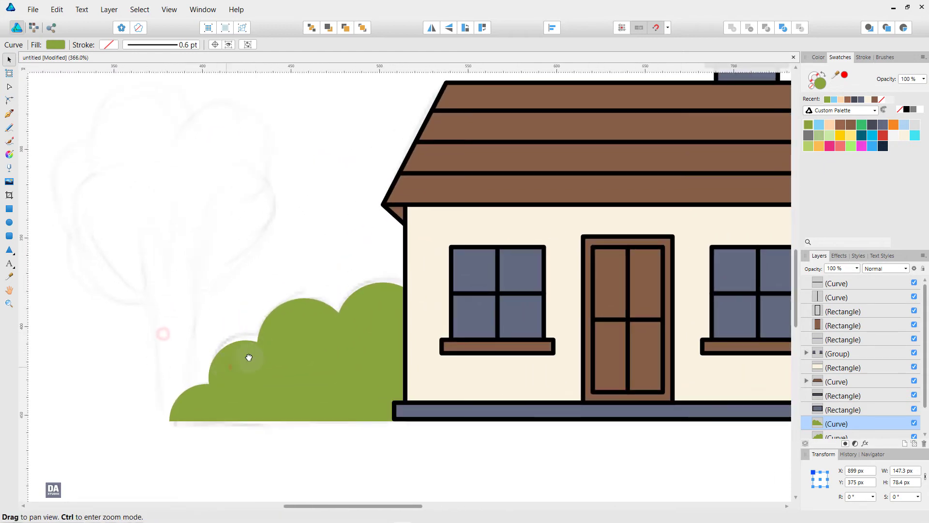
With the Pen tool, trace the tree trunk from its base up toward the first branch
{"action": "key", "text": "p"}
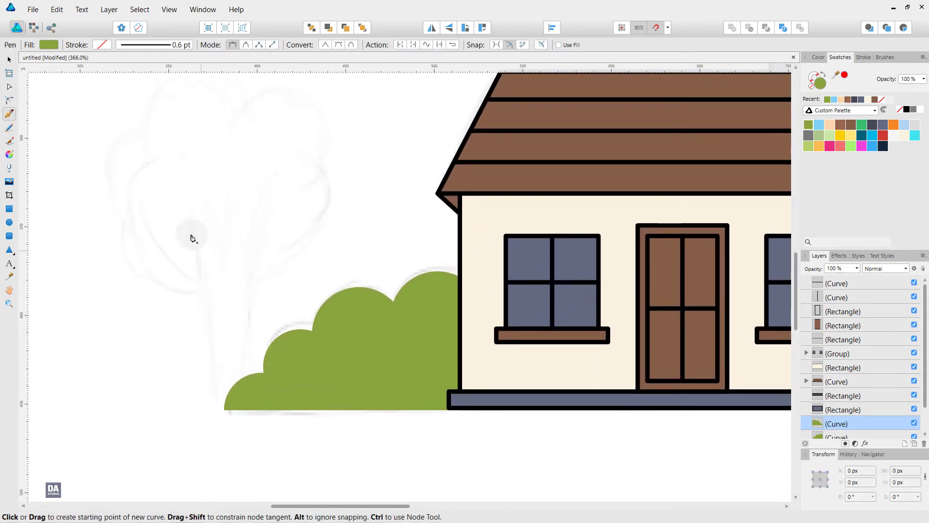
{"action": "left_click", "coordinate": [189, 225]}
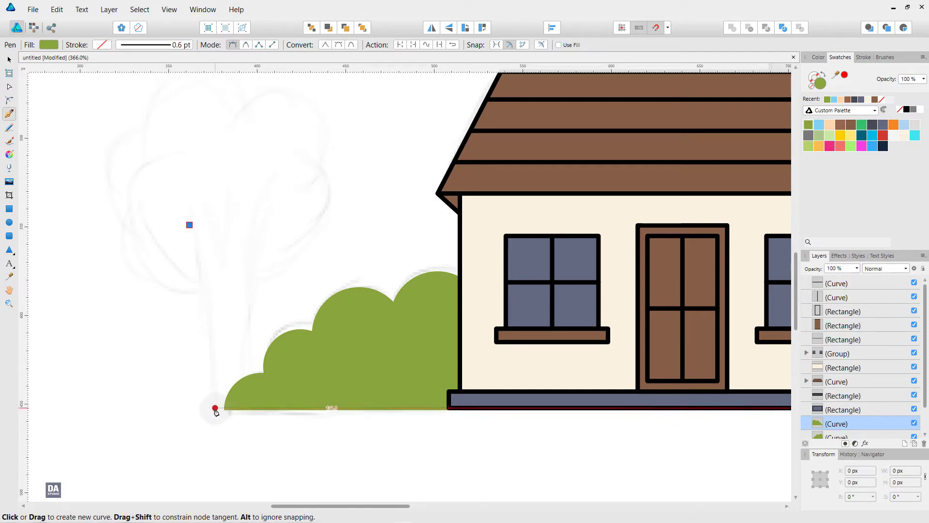
{"action": "left_click_drag", "start_coordinate": [215, 408], "coordinate": [199, 477]}
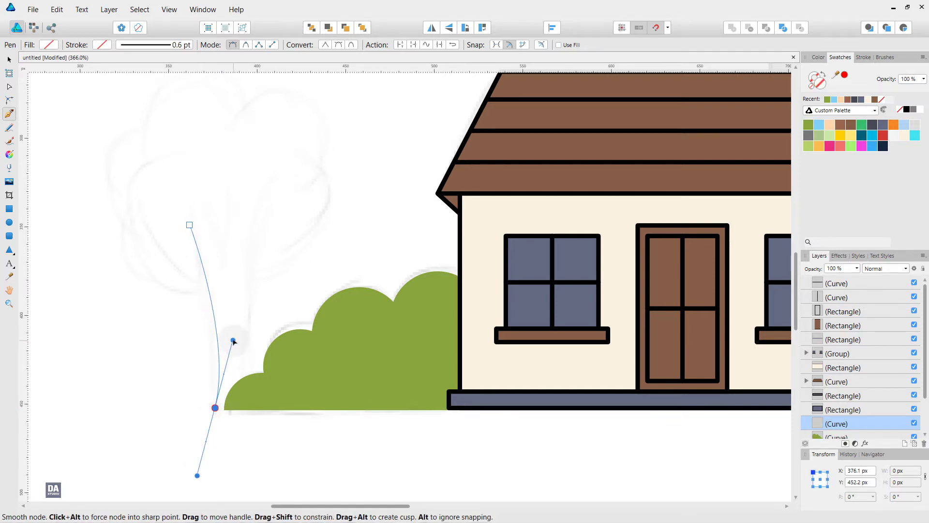
{"action": "left_click_drag", "start_coordinate": [233, 340], "coordinate": [218, 298]}
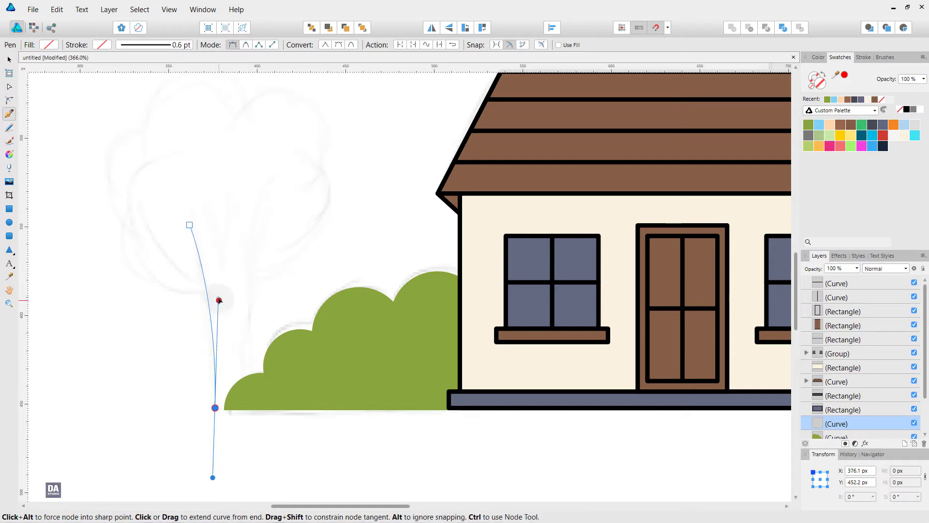
{"action": "left_click", "coordinate": [215, 408]}
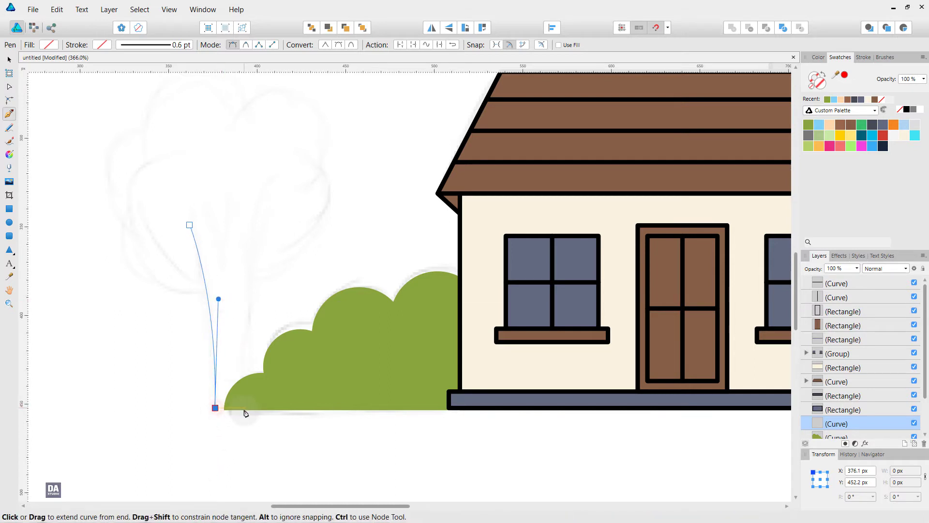
{"action": "left_click", "coordinate": [250, 408]}
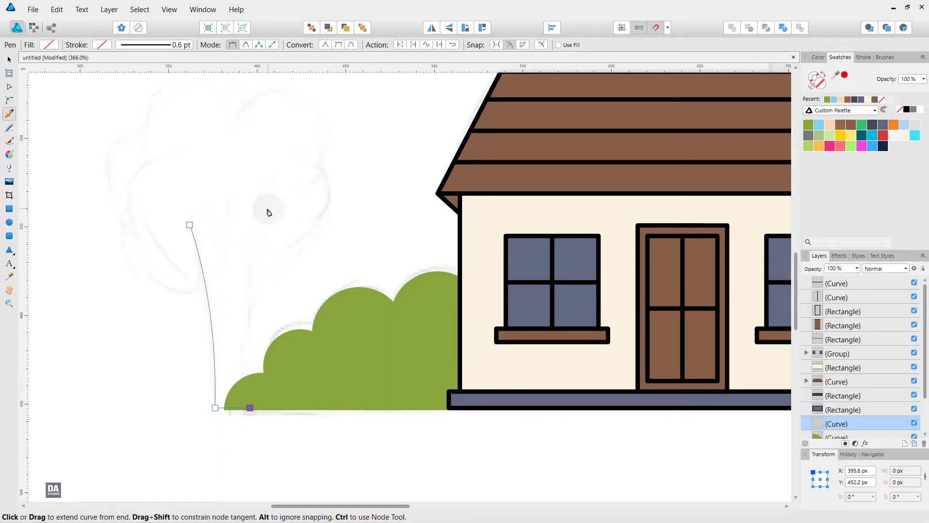
{"action": "mouse_move", "coordinate": [269, 204]}
{"action": "left_mouse_down"}
{"action": "mouse_move", "coordinate": [311, 126]}
{"action": "mouse_move", "coordinate": [303, 131]}
{"action": "left_mouse_up"}
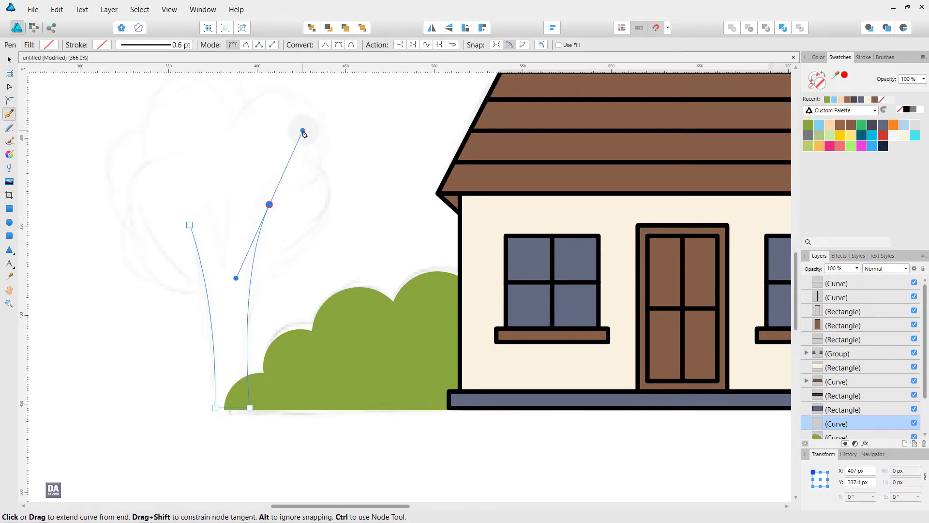
Outline the sharp branch tips and the two forks between them
{"action": "left_click", "coordinate": [269, 205]}
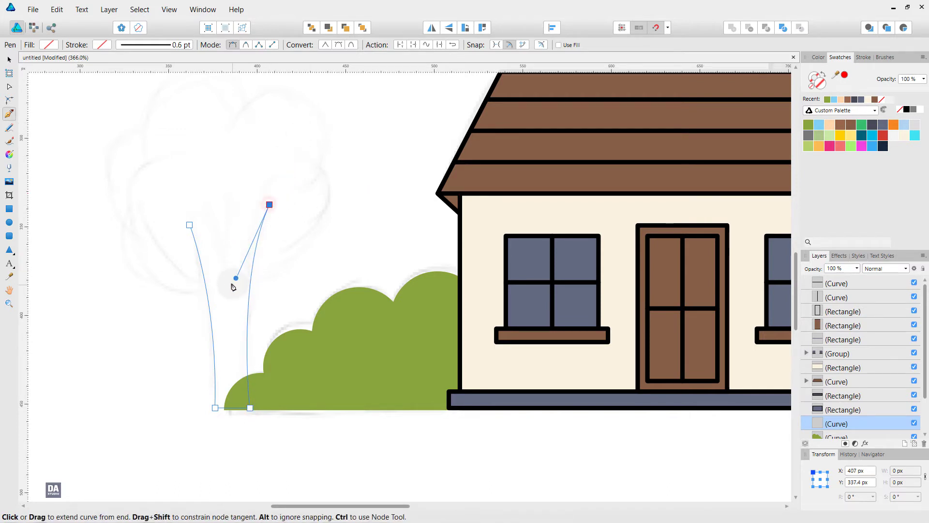
{"action": "left_click_drag", "start_coordinate": [236, 271], "coordinate": [229, 317]}
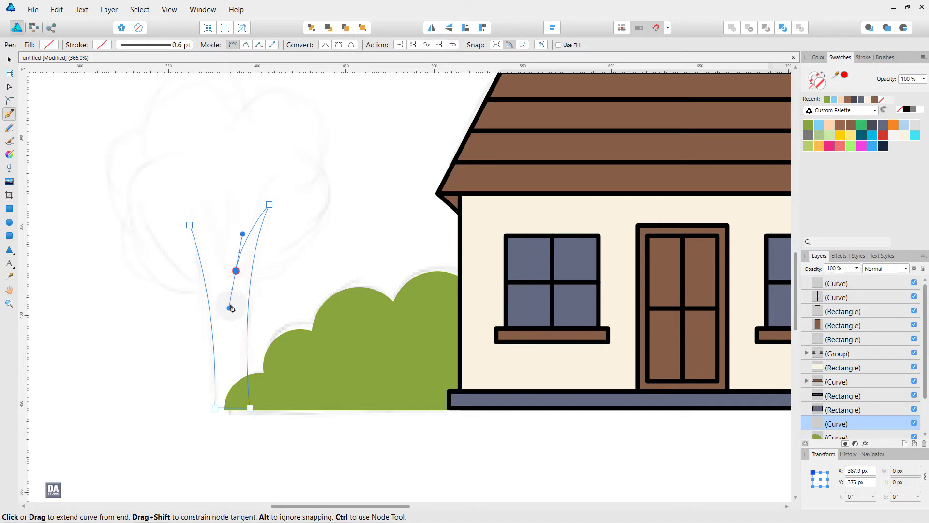
{"action": "left_click", "coordinate": [235, 271]}
{"action": "mouse_move", "coordinate": [229, 206]}
{"action": "left_mouse_down"}
{"action": "mouse_move", "coordinate": [220, 191]}
{"action": "mouse_move", "coordinate": [227, 198]}
{"action": "left_mouse_up"}
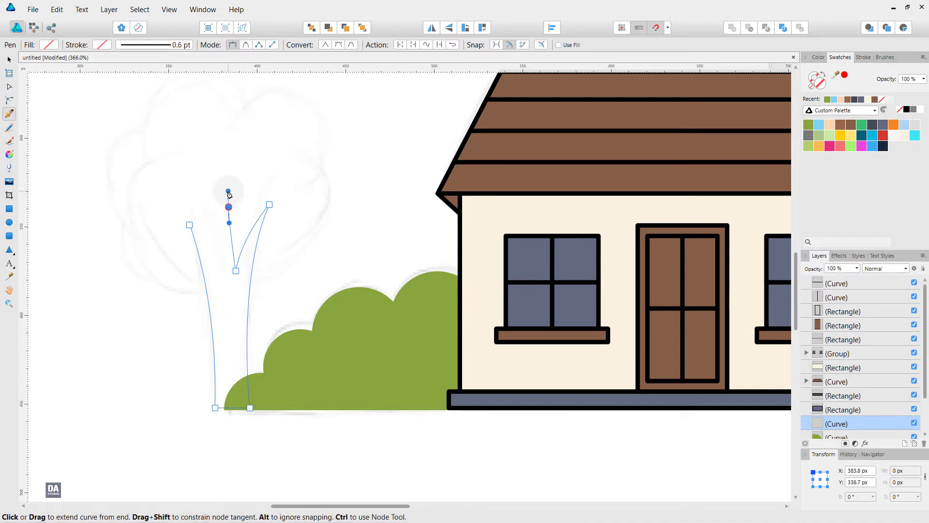
{"action": "left_click", "coordinate": [228, 207]}
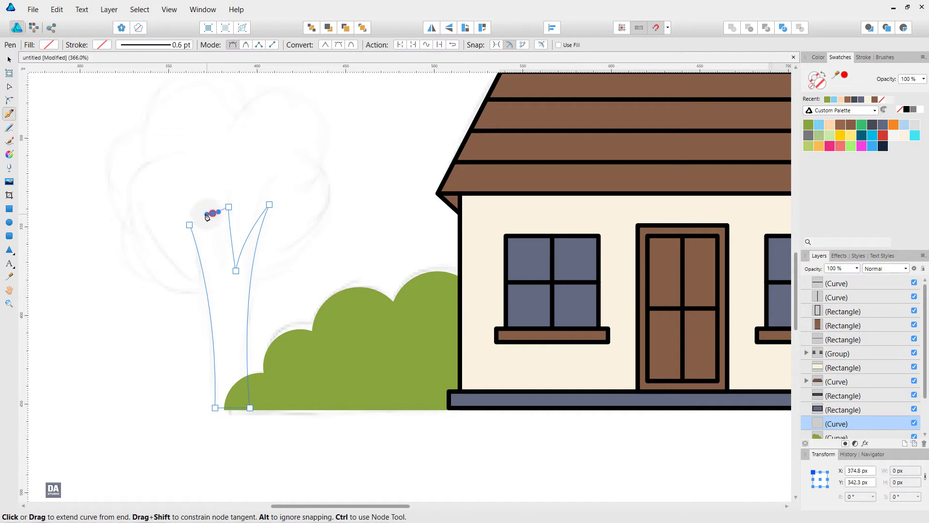
{"action": "left_click", "coordinate": [213, 213]}
{"action": "left_click_drag", "start_coordinate": [223, 270], "coordinate": [225, 282]}
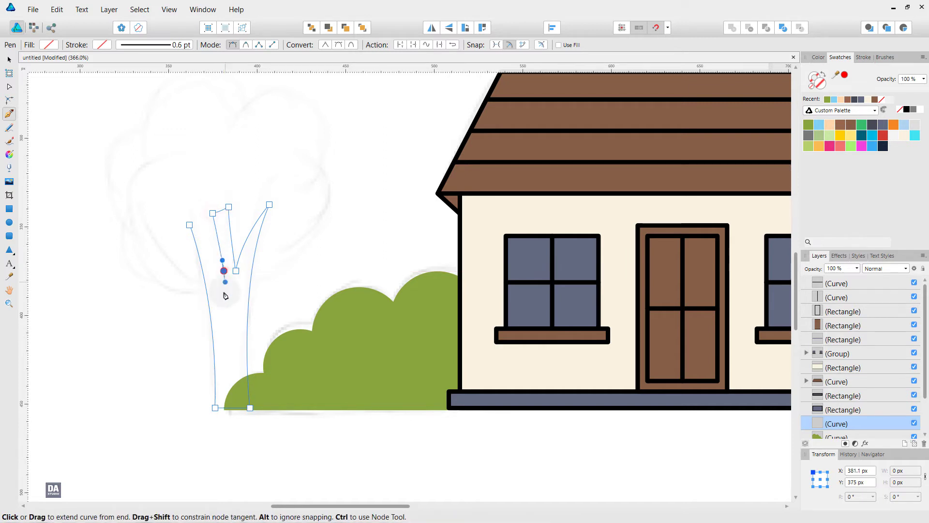
{"action": "left_click", "coordinate": [223, 270]}
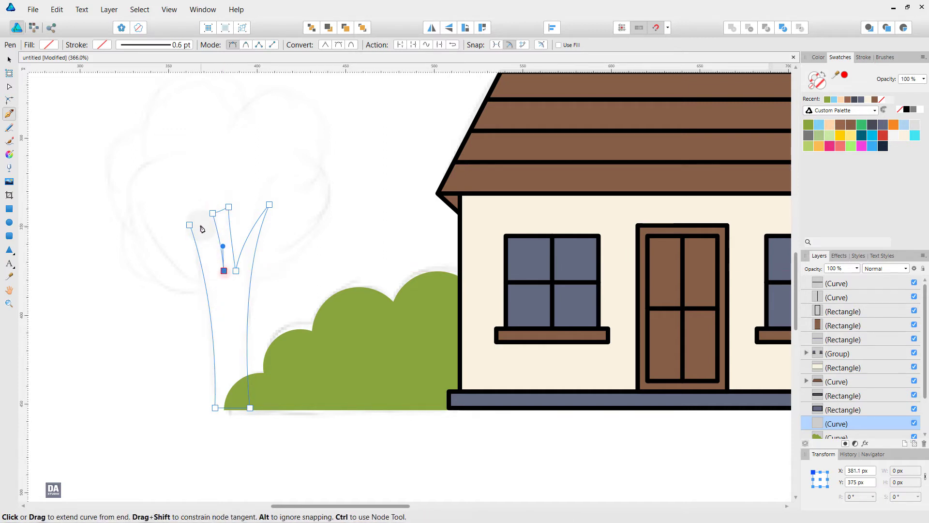
{"action": "left_click", "coordinate": [203, 220]}
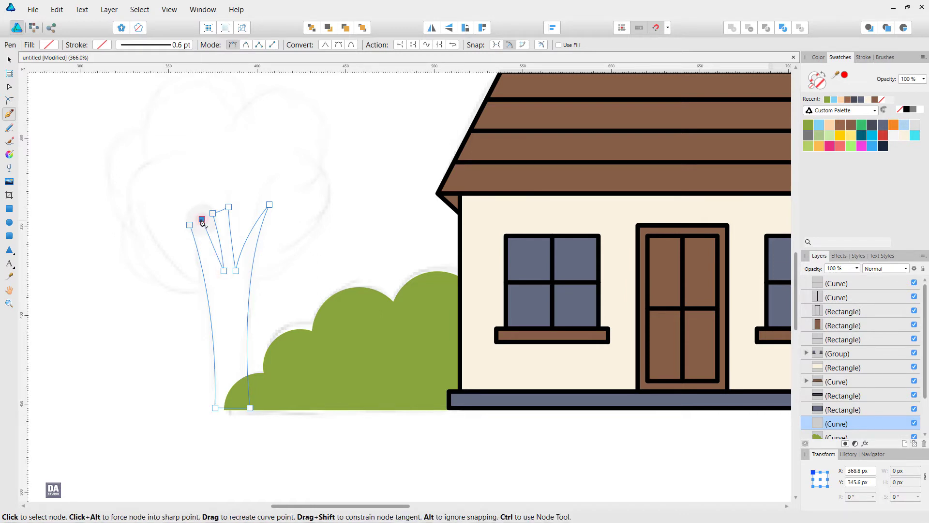
Close the trunk outline along the left branch and fill it brown
{"action": "key", "text": "ctrl+z"}
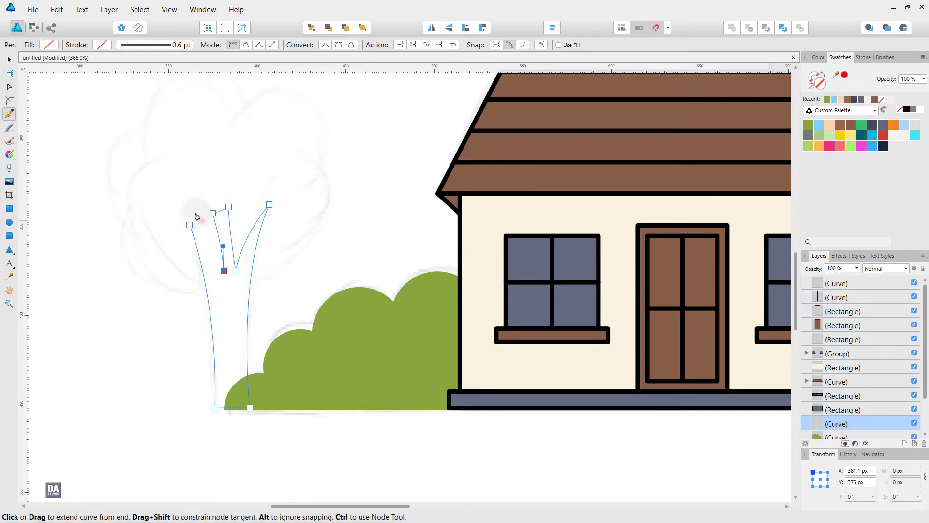
{"action": "left_click_drag", "start_coordinate": [207, 245], "coordinate": [211, 263]}
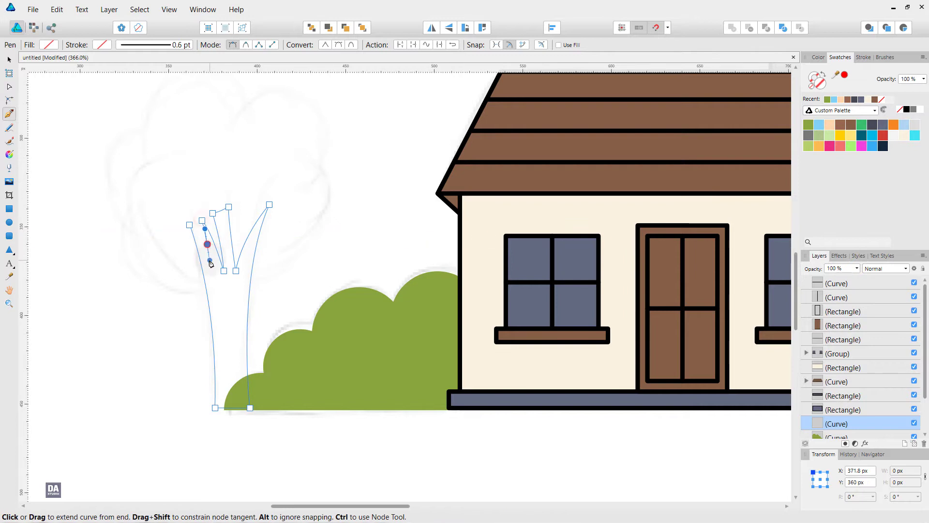
{"action": "left_click_drag", "start_coordinate": [189, 225], "coordinate": [174, 215]}
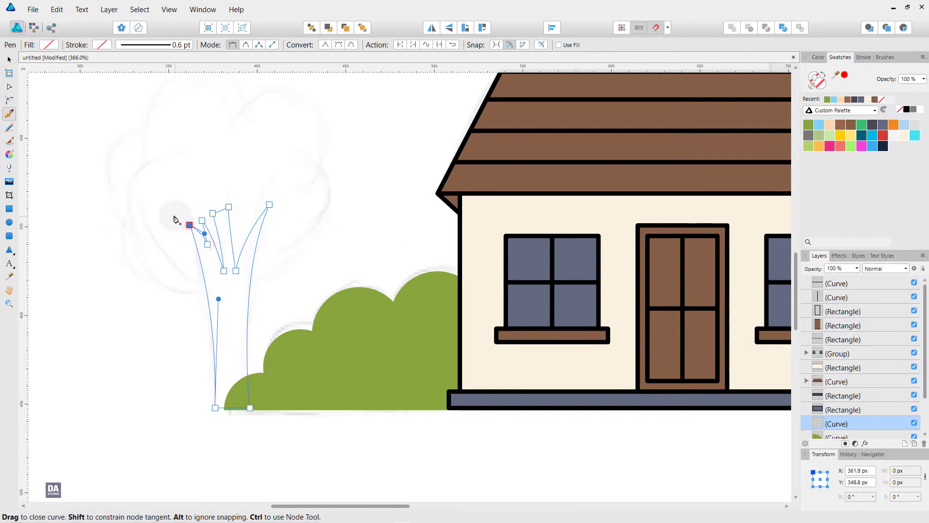
{"action": "key", "text": "Escape"}
{"action": "key", "text": "ctrl+z"}
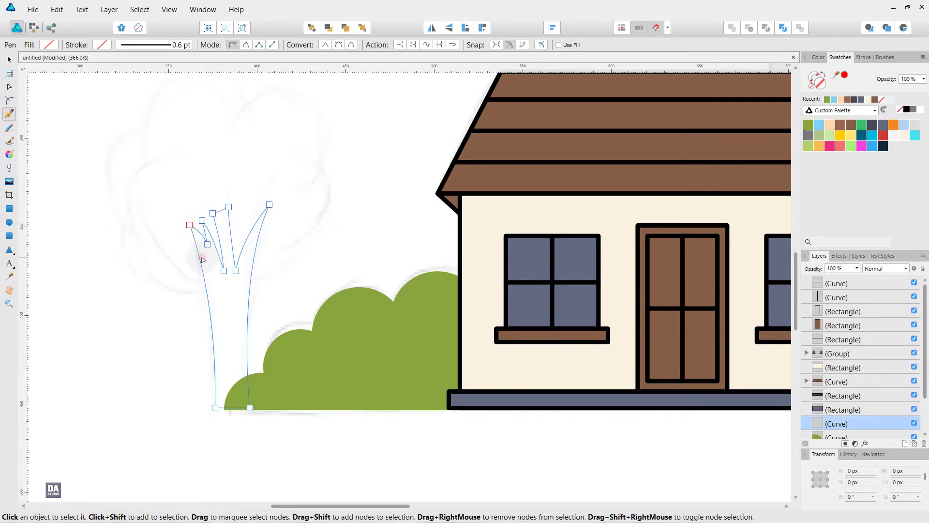
{"action": "left_click", "coordinate": [840, 127]}
{"action": "left_click", "coordinate": [287, 241], "text": "ctrl"}
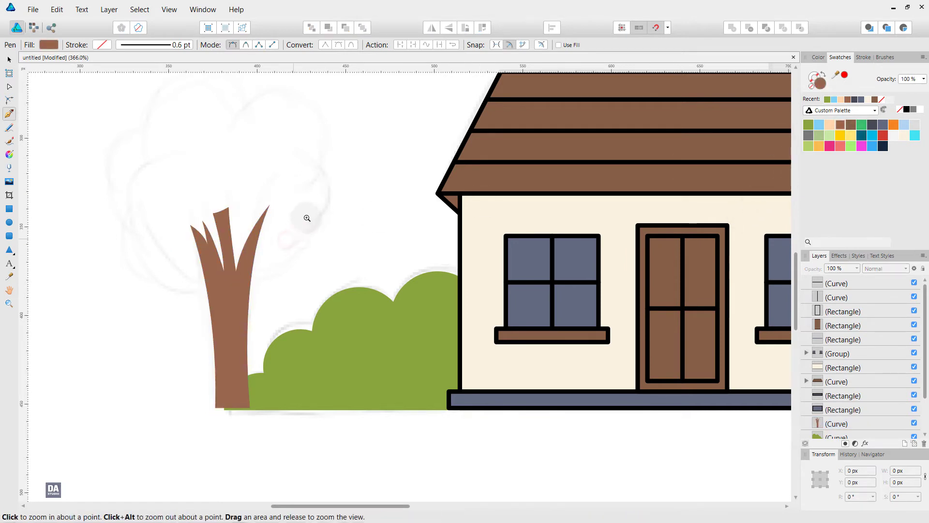
{"action": "left_click_drag", "start_coordinate": [307, 218], "coordinate": [274, 251]}
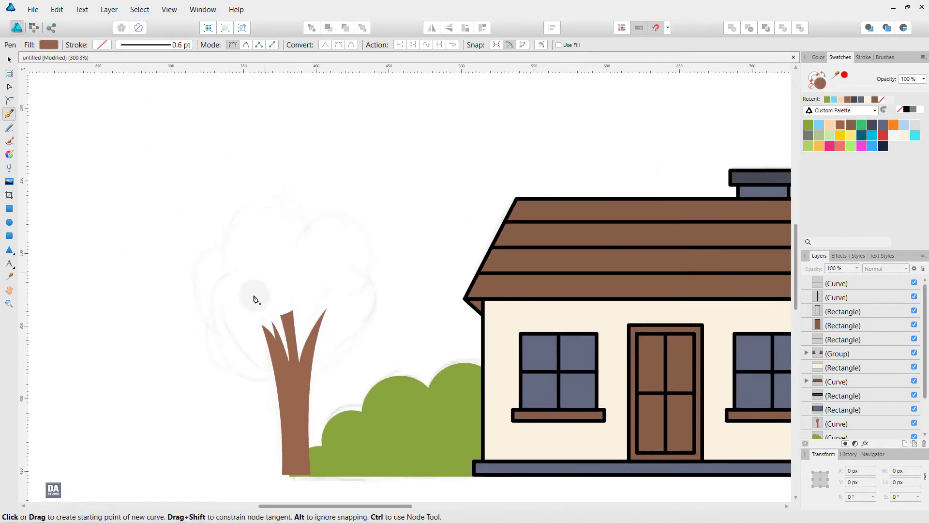
{"action": "left_click", "coordinate": [277, 380]}
{"action": "mouse_move", "coordinate": [211, 316]}
{"action": "left_mouse_down"}
{"action": "mouse_move", "coordinate": [227, 240]}
{"action": "mouse_move", "coordinate": [218, 247]}
{"action": "left_mouse_up"}
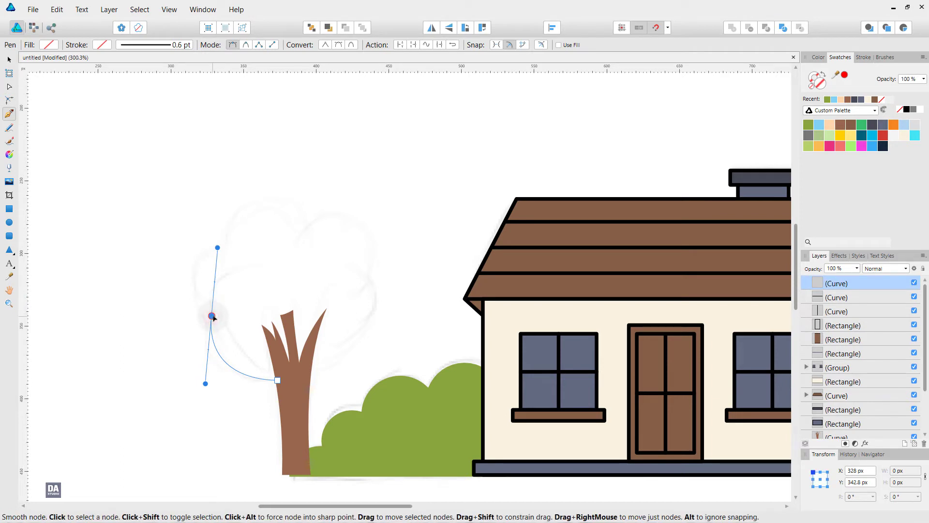
{"action": "key", "text": "ctrl+z"}
{"action": "key", "text": "ctrl+z"}
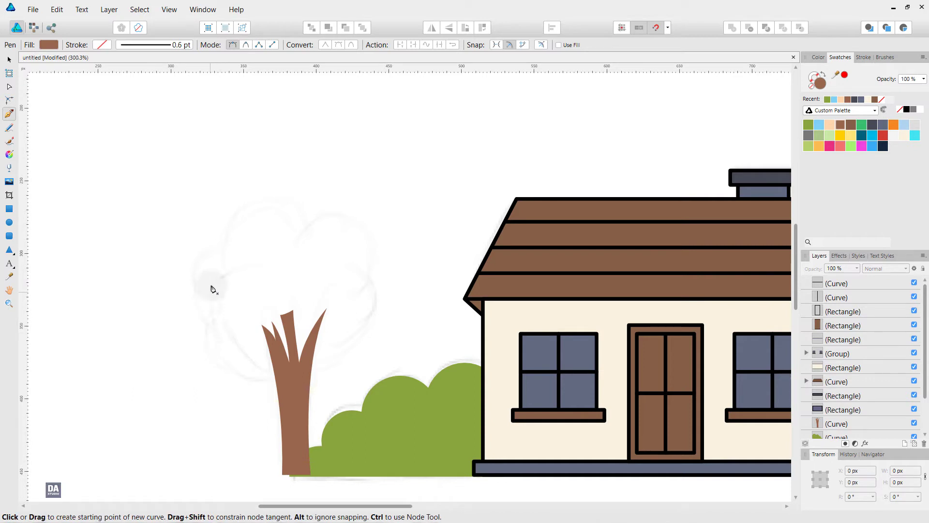
{"action": "key", "text": "e"}
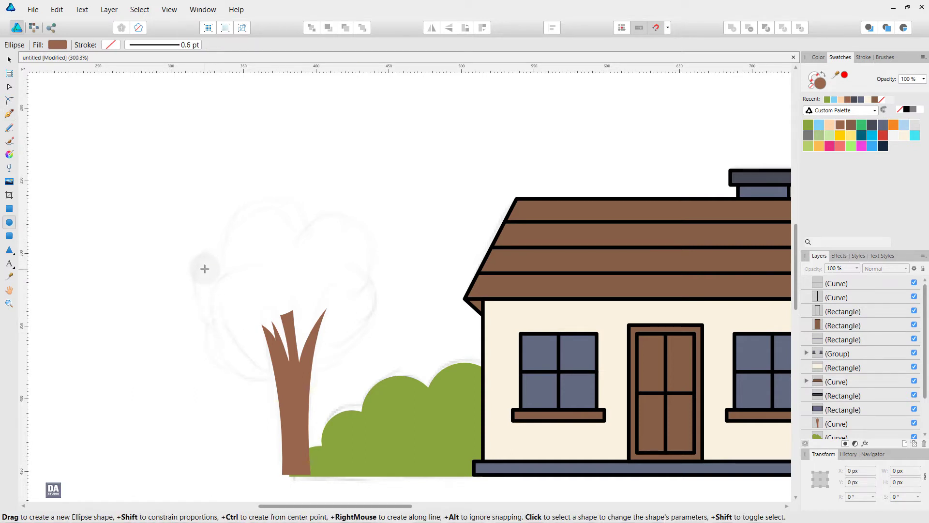
Draw a brown circle over the trunk top, then duplicate and resize copies into the lower canopy
{"action": "left_click_drag", "start_coordinate": [200, 259], "coordinate": [281, 348]}
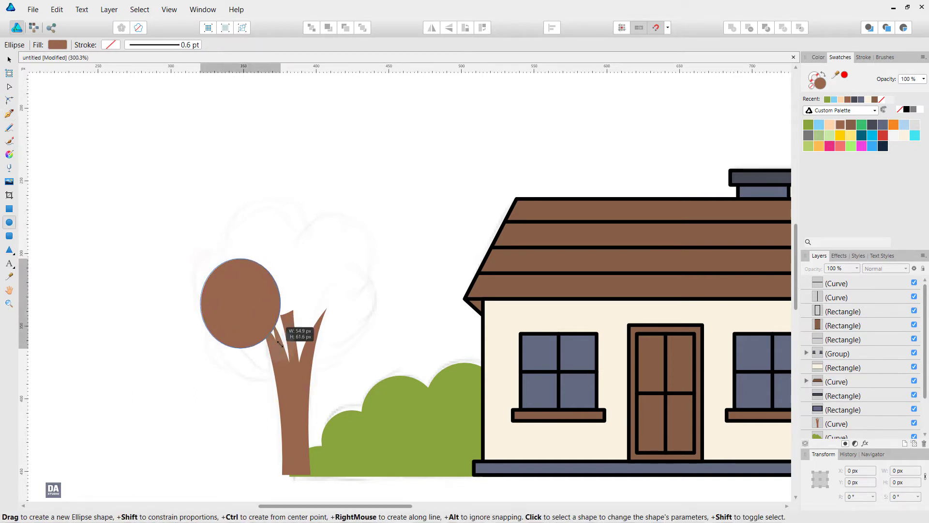
{"action": "key", "text": "v"}
{"action": "mouse_move", "coordinate": [246, 307]}
{"action": "left_mouse_down"}
{"action": "mouse_move", "coordinate": [233, 289]}
{"action": "mouse_move", "coordinate": [268, 256]}
{"action": "mouse_move", "coordinate": [259, 251]}
{"action": "mouse_move", "coordinate": [306, 247]}
{"action": "mouse_move", "coordinate": [332, 272]}
{"action": "mouse_move", "coordinate": [342, 319]}
{"action": "left_mouse_up"}
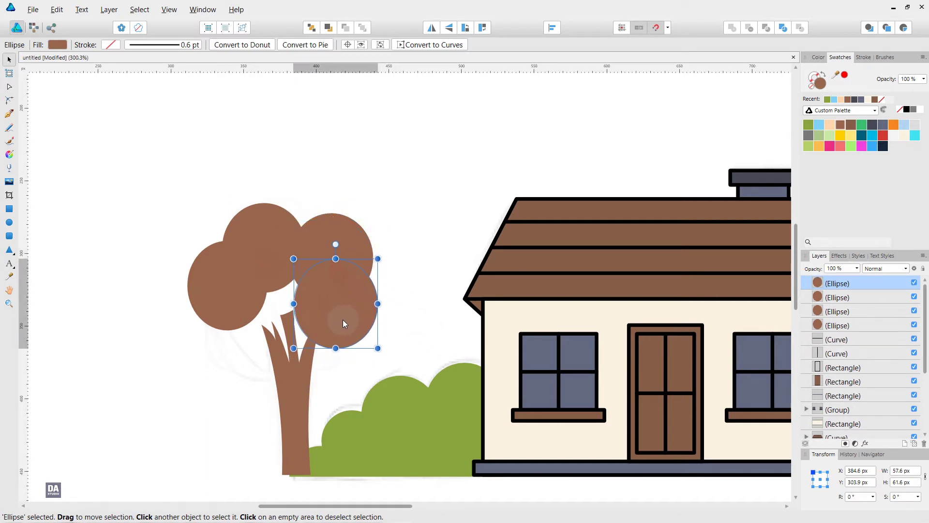
{"action": "left_click_drag", "start_coordinate": [293, 347], "coordinate": [253, 375]}
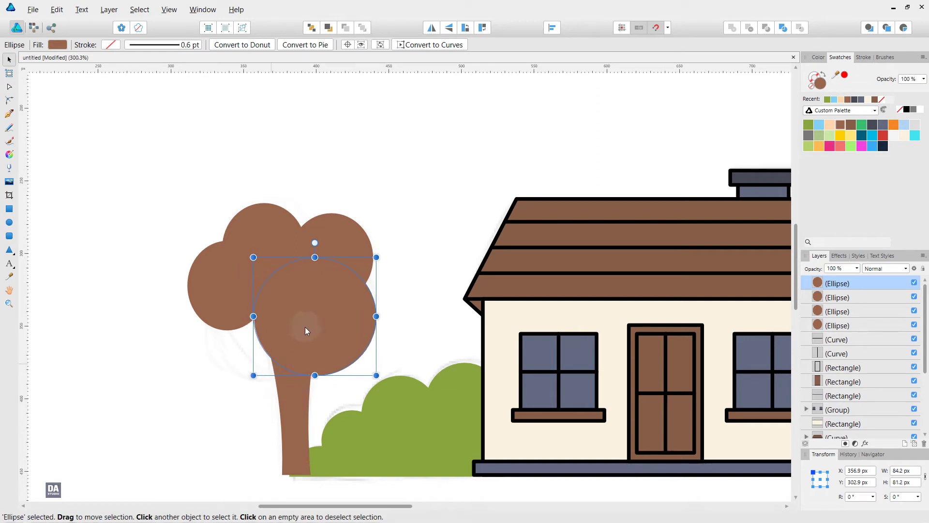
{"action": "left_click", "coordinate": [360, 270]}
{"action": "left_click_drag", "start_coordinate": [374, 213], "coordinate": [382, 203]}
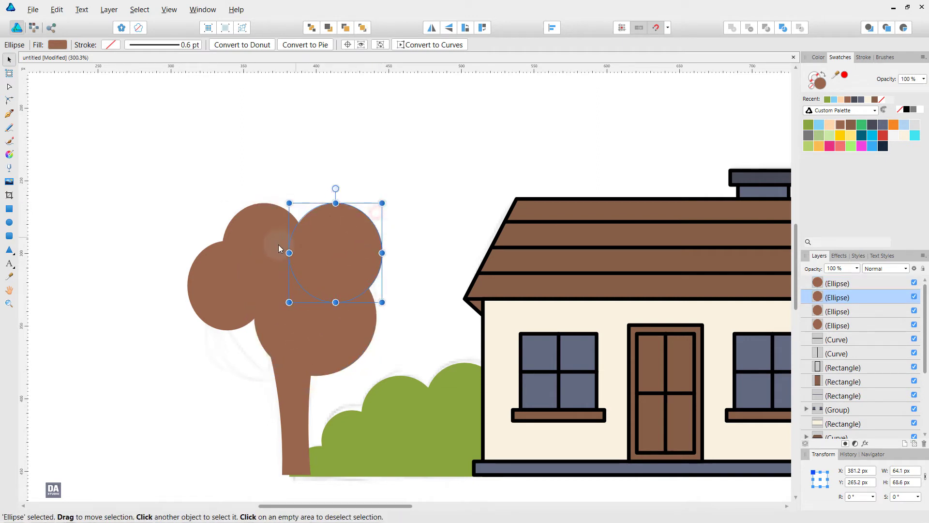
{"action": "left_click", "coordinate": [312, 355]}
{"action": "mouse_move", "coordinate": [324, 316]}
{"action": "left_mouse_down"}
{"action": "mouse_move", "coordinate": [257, 327]}
{"action": "mouse_move", "coordinate": [266, 315]}
{"action": "left_mouse_up"}
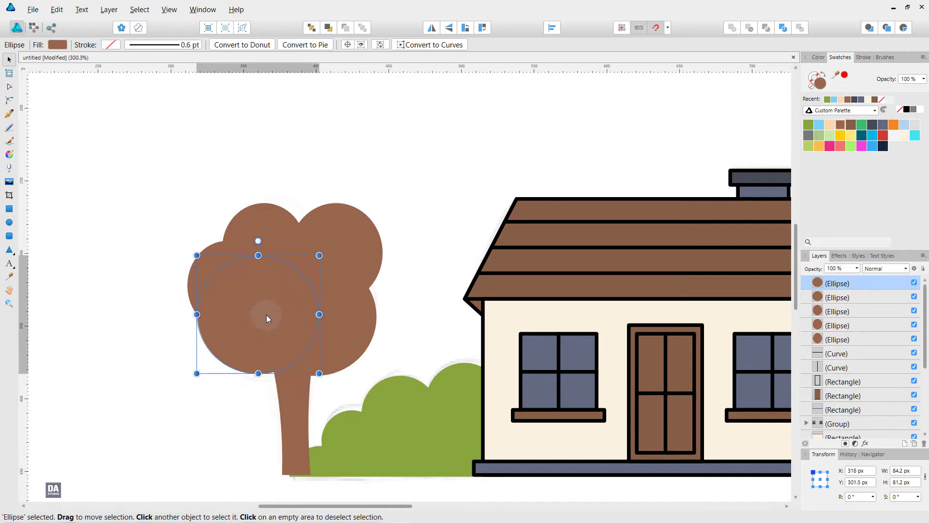
Duplicate a circle onto the canopy top, shrink it to a small bump, and select all circles
{"action": "left_click", "coordinate": [352, 303], "text": "shift"}
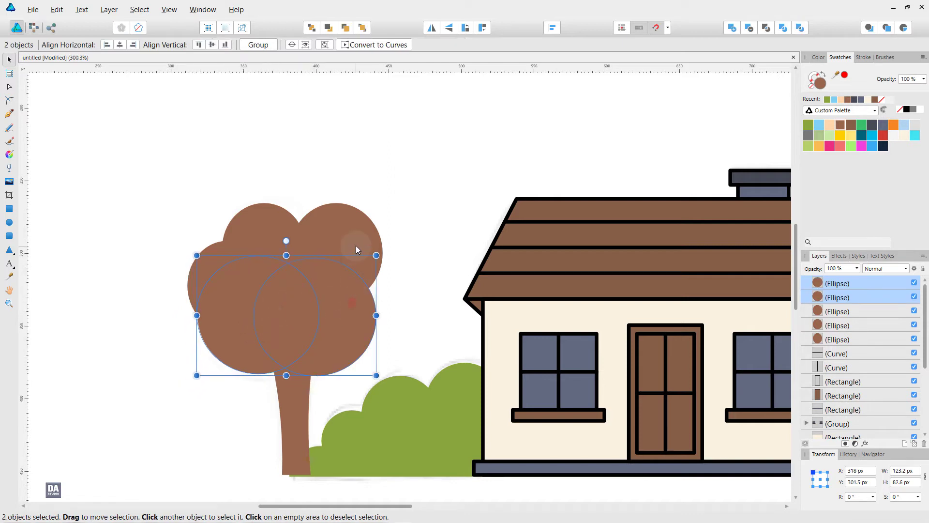
{"action": "left_click", "coordinate": [356, 245], "text": "shift"}
{"action": "left_click", "coordinate": [186, 213]}
{"action": "left_click_drag", "start_coordinate": [266, 233], "coordinate": [286, 200]}
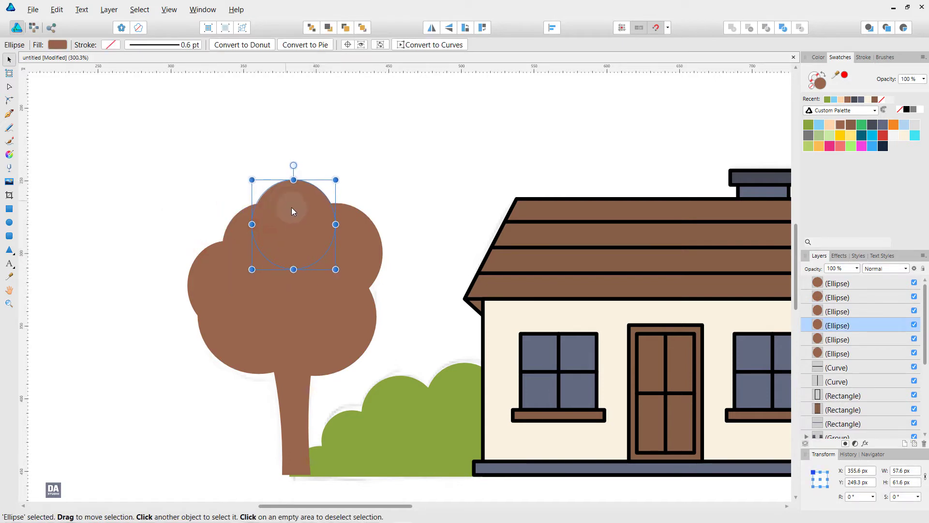
{"action": "mouse_move", "coordinate": [336, 269]}
{"action": "left_mouse_down"}
{"action": "mouse_move", "coordinate": [301, 225]}
{"action": "mouse_move", "coordinate": [221, 246]}
{"action": "mouse_move", "coordinate": [219, 231]}
{"action": "mouse_move", "coordinate": [217, 246]}
{"action": "left_mouse_up"}
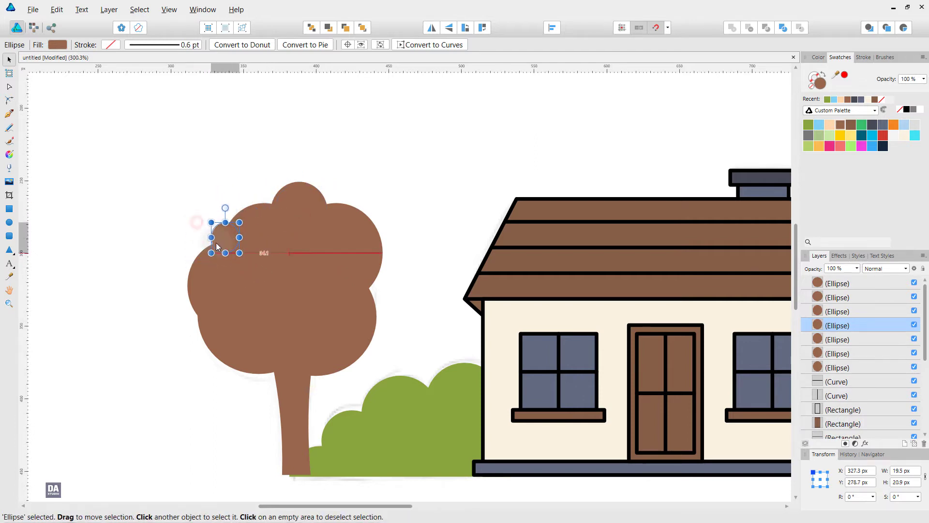
{"action": "left_click", "coordinate": [289, 209]}
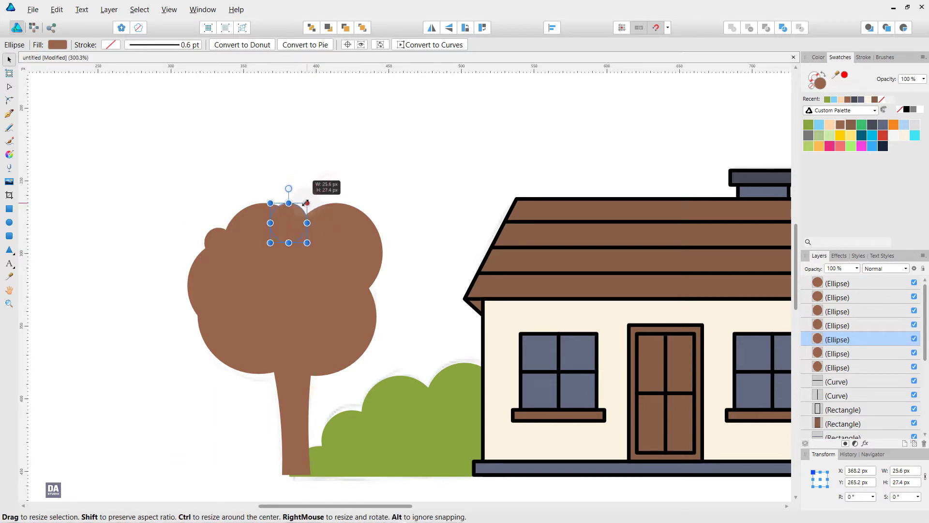
{"action": "left_click_drag", "start_coordinate": [327, 181], "coordinate": [297, 215]}
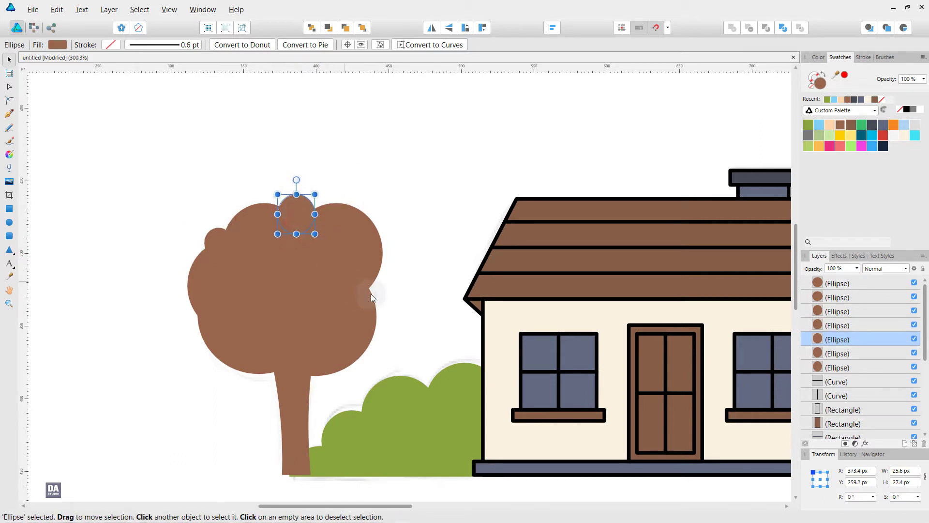
{"action": "left_click", "coordinate": [869, 286]}
Colour the seven canopy ellipses green and group them into one crown
{"action": "left_click", "coordinate": [851, 368], "text": "shift"}
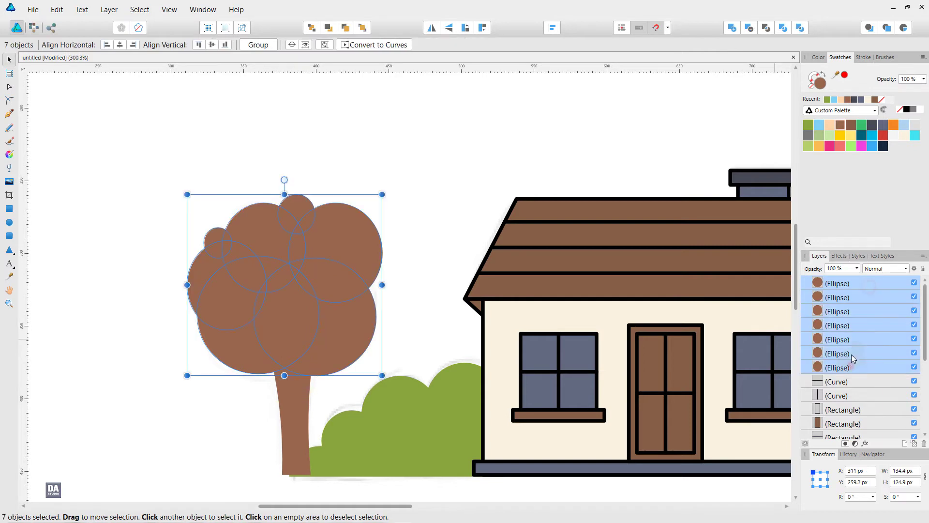
{"action": "left_click", "coordinate": [808, 124]}
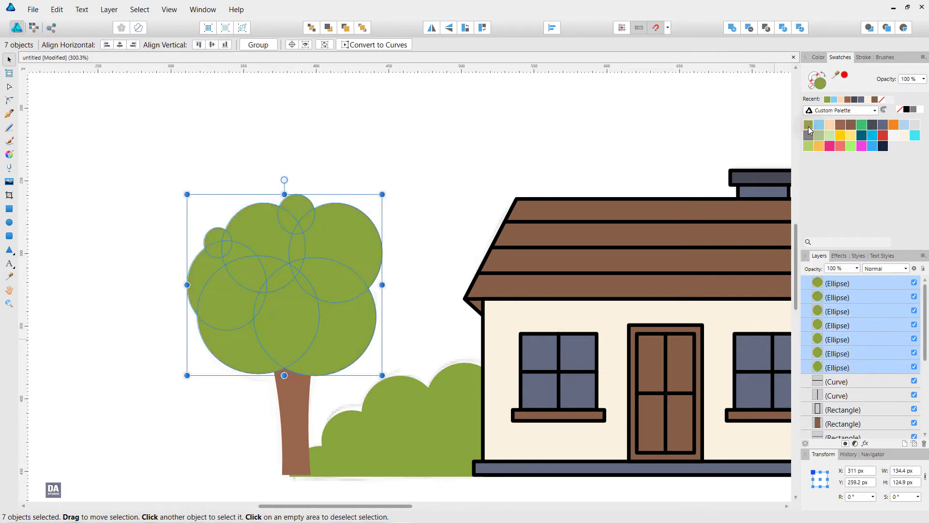
{"action": "left_click", "coordinate": [488, 120]}
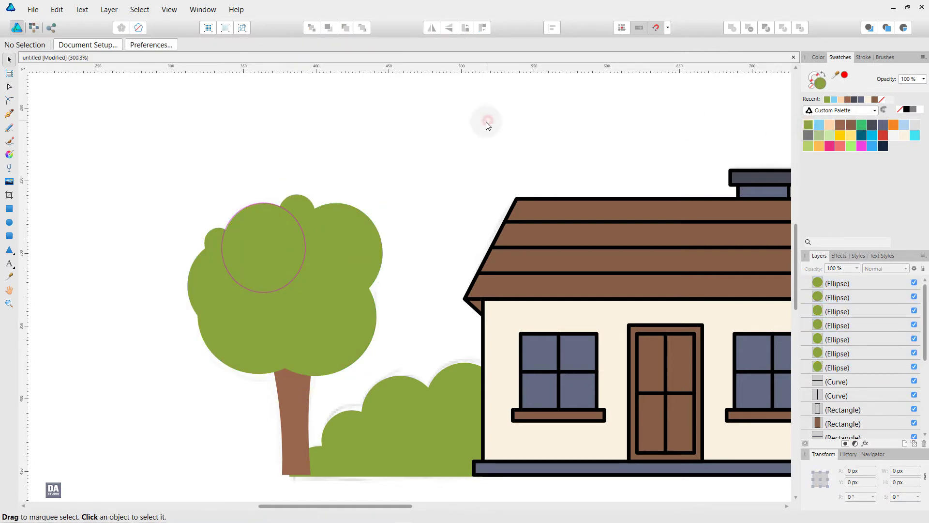
{"action": "left_click", "coordinate": [830, 369]}
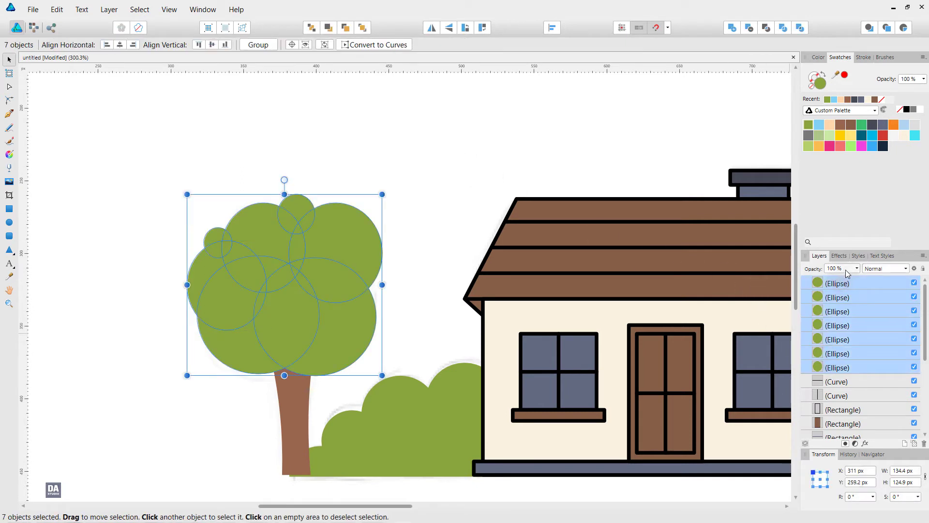
{"action": "right_click", "coordinate": [855, 286]}
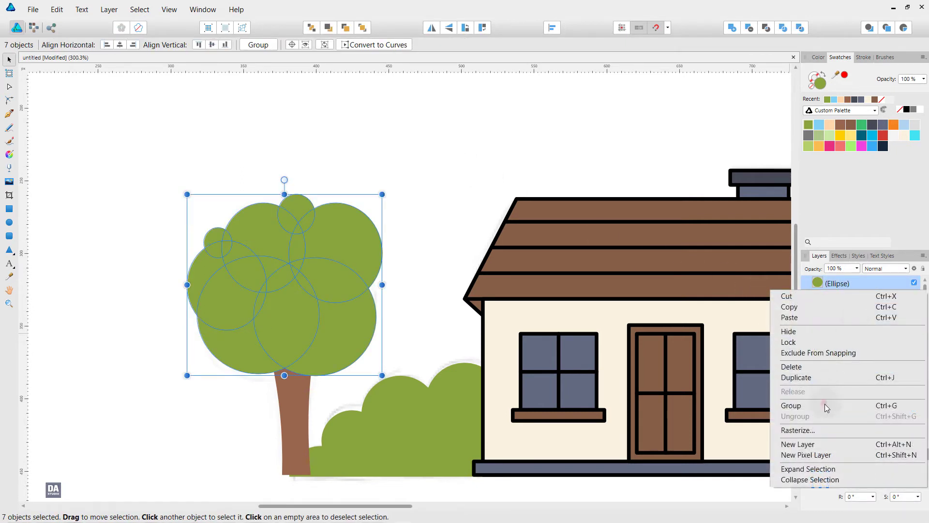
{"action": "left_click", "coordinate": [790, 405]}
Move the tree trunk layer above the foliage group
{"action": "scroll", "coordinate": [843, 366], "scroll_direction": "down", "scroll_amount": 3}
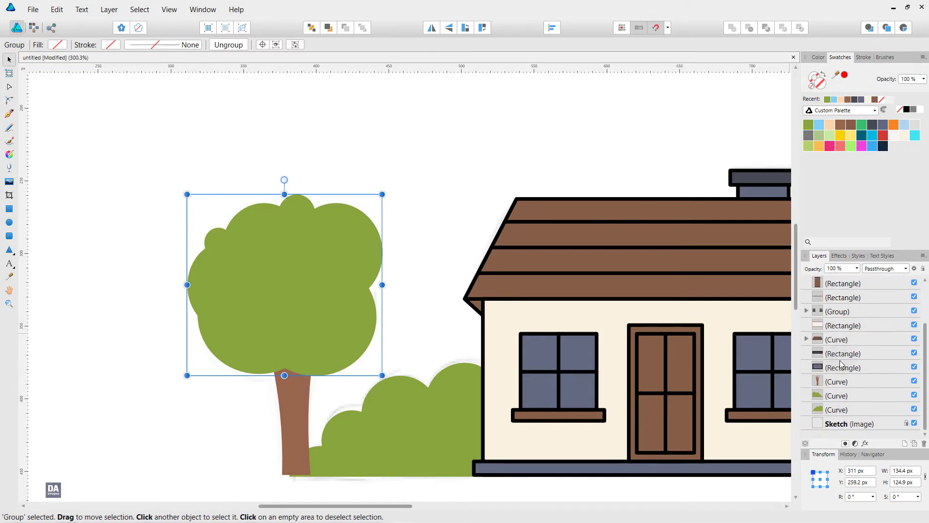
{"action": "scroll", "coordinate": [841, 364], "scroll_direction": "up", "scroll_amount": 3}
{"action": "scroll", "coordinate": [841, 364], "scroll_direction": "down", "scroll_amount": 1}
{"action": "scroll", "coordinate": [841, 364], "scroll_direction": "up", "scroll_amount": 1}
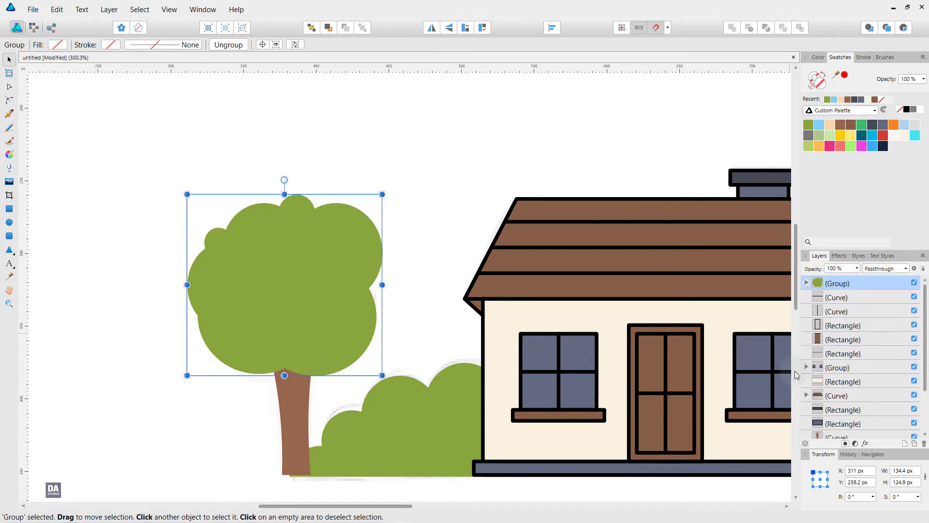
{"action": "left_click", "coordinate": [291, 420]}
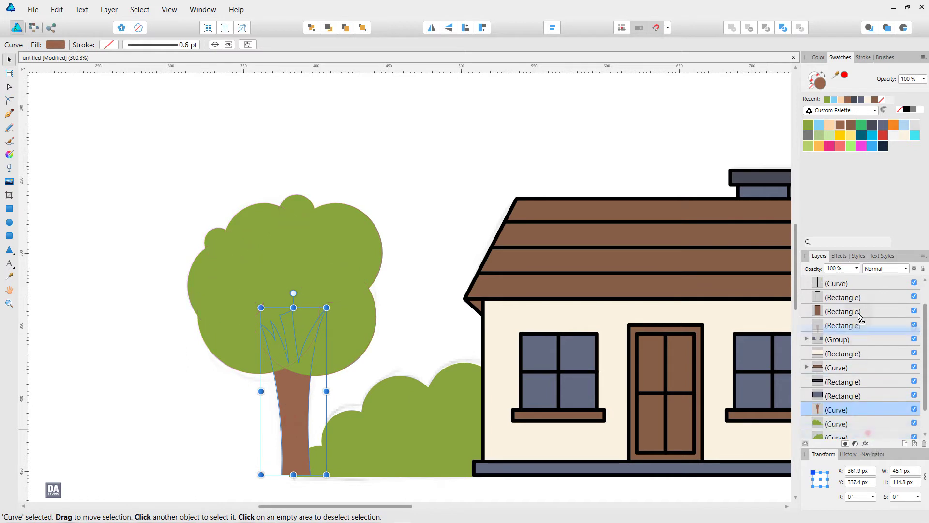
{"action": "left_click_drag", "start_coordinate": [863, 276], "coordinate": [863, 277]}
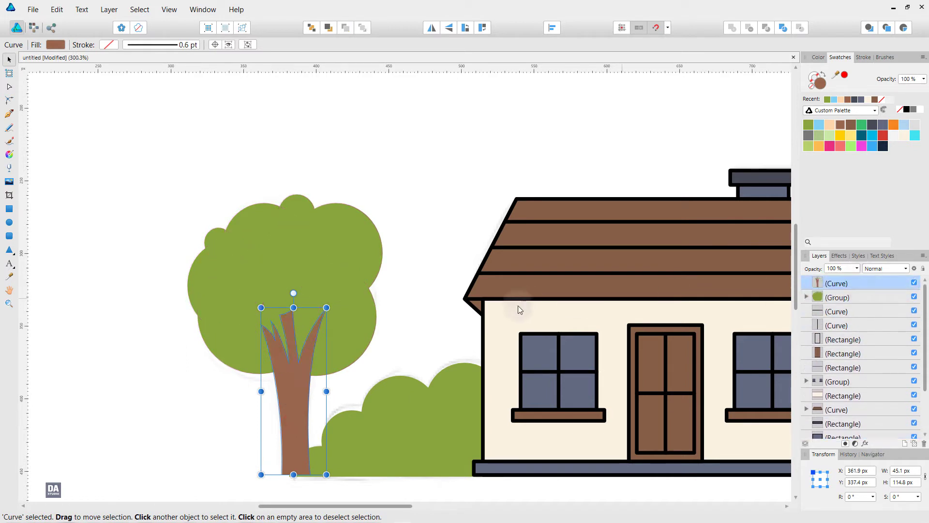
{"action": "left_click", "coordinate": [416, 333]}
Select the trunk and foliage group together and group them into one tree
{"action": "key", "text": "z"}
{"action": "mouse_move", "coordinate": [414, 313]}
{"action": "left_mouse_down"}
{"action": "mouse_move", "coordinate": [271, 251]}
{"action": "mouse_move", "coordinate": [241, 249]}
{"action": "mouse_move", "coordinate": [388, 305]}
{"action": "mouse_move", "coordinate": [236, 402]}
{"action": "mouse_move", "coordinate": [174, 364]}
{"action": "left_mouse_up"}
{"action": "key", "text": "v"}
{"action": "left_click", "coordinate": [173, 363]}
{"action": "left_click", "coordinate": [210, 269], "text": "shift"}
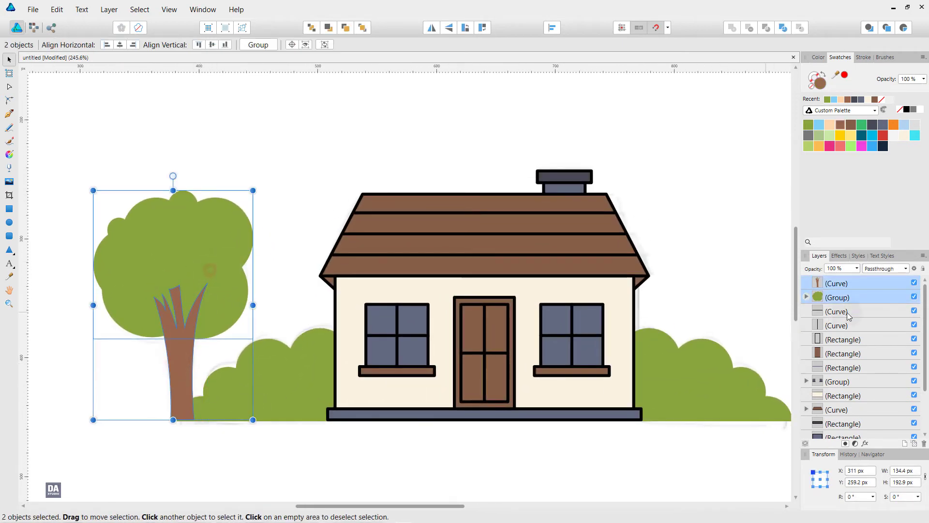
{"action": "right_click", "coordinate": [871, 296]}
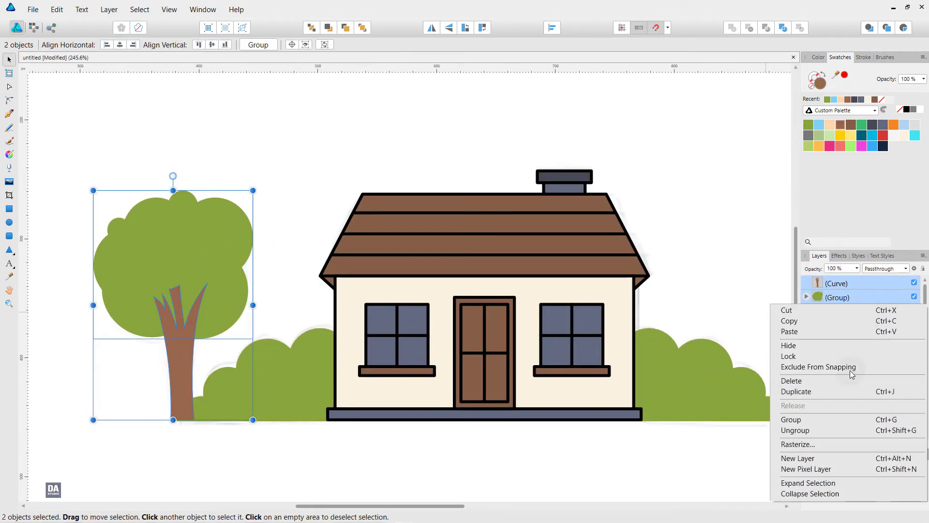
{"action": "left_click", "coordinate": [817, 420]}
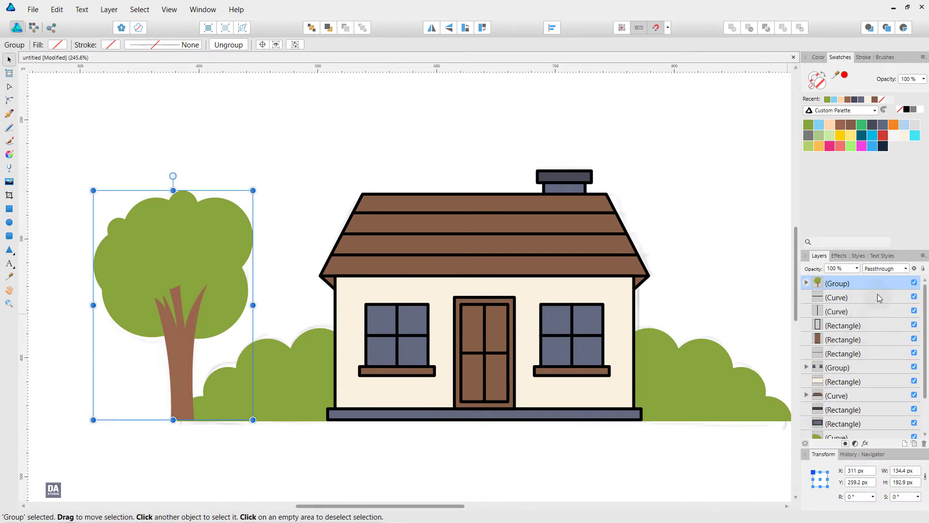
Drag the tree group down to just above the Sketch (Image) layer and recentre the house
{"action": "left_click_drag", "start_coordinate": [878, 295], "coordinate": [862, 420]}
{"action": "left_click", "coordinate": [339, 474]}
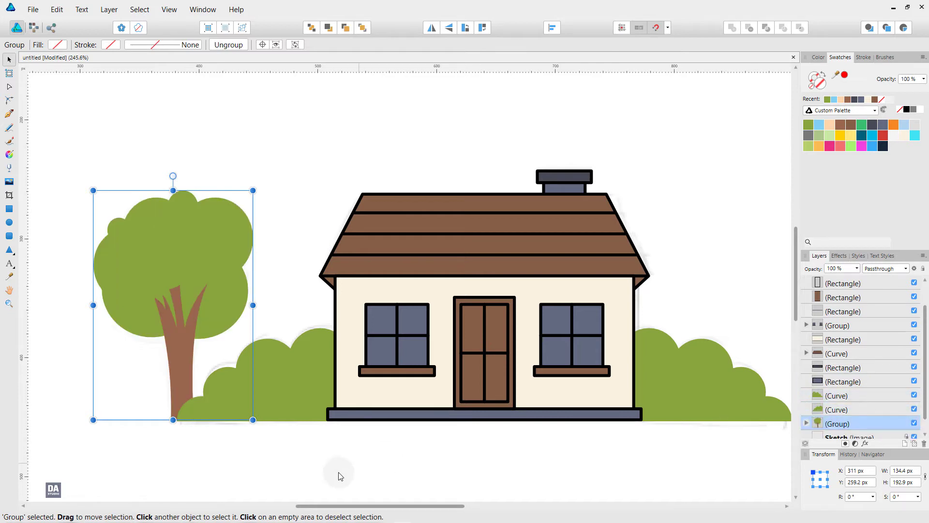
{"action": "key", "text": "z"}
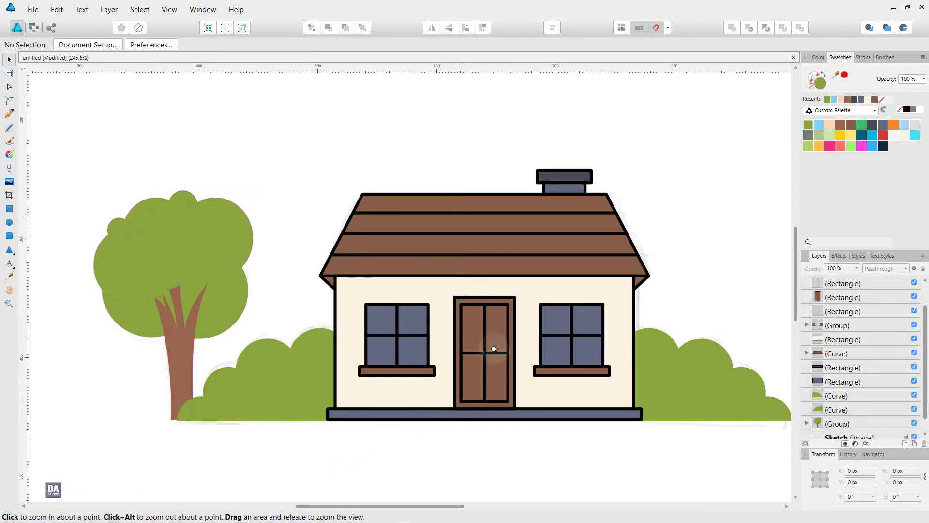
{"action": "scroll", "coordinate": [504, 334], "scroll_direction": "down", "scroll_amount": 2}
{"action": "key", "text": "h"}
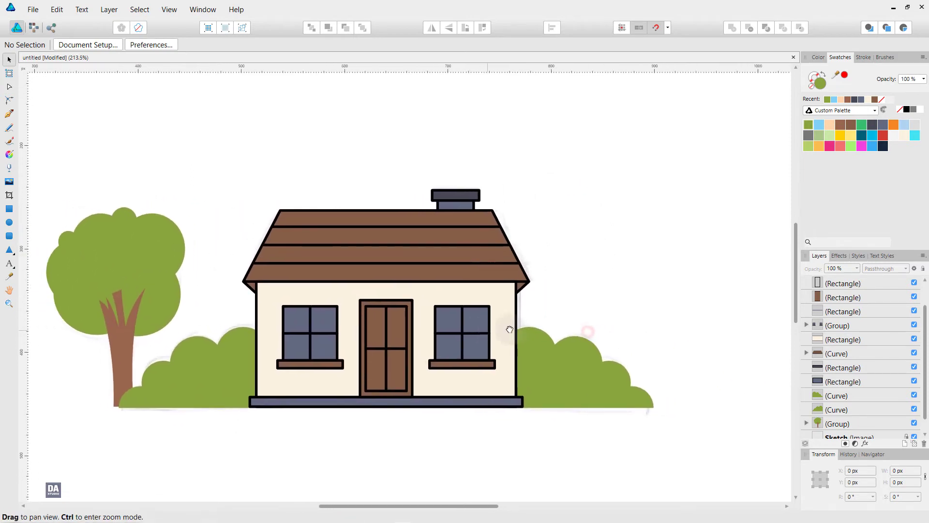
{"action": "left_click_drag", "start_coordinate": [455, 322], "coordinate": [507, 340]}
{"action": "scroll", "coordinate": [500, 317], "scroll_direction": "up", "scroll_amount": 2}
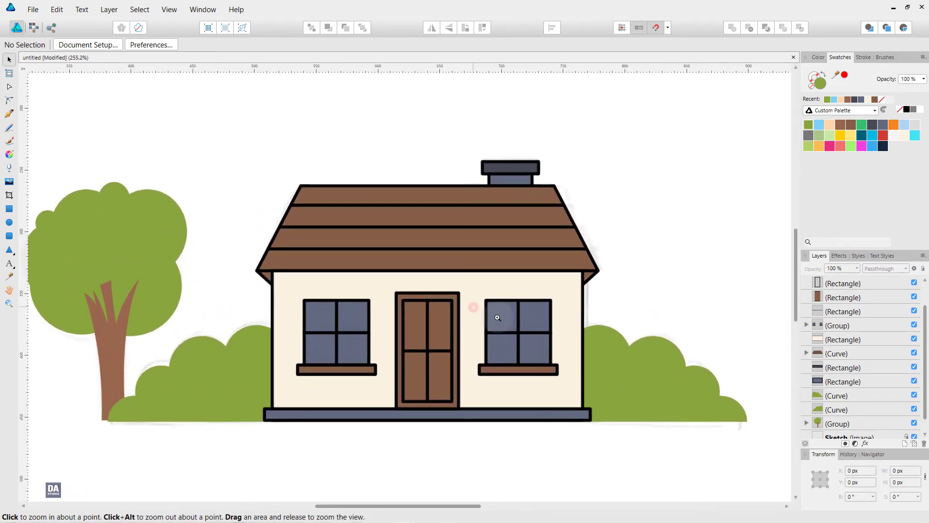
{"action": "key", "text": "v"}
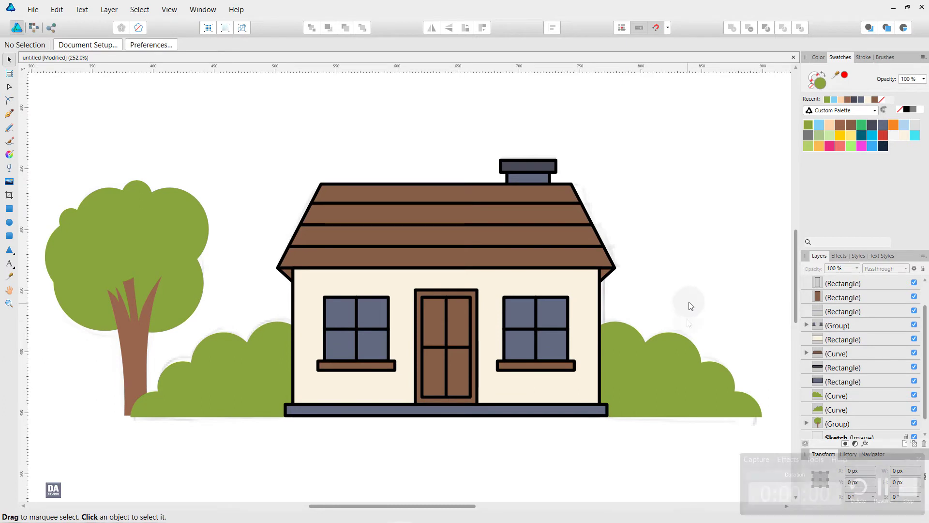
Give the roof and the door a lighter brown fill
{"action": "left_click", "coordinate": [592, 260]}
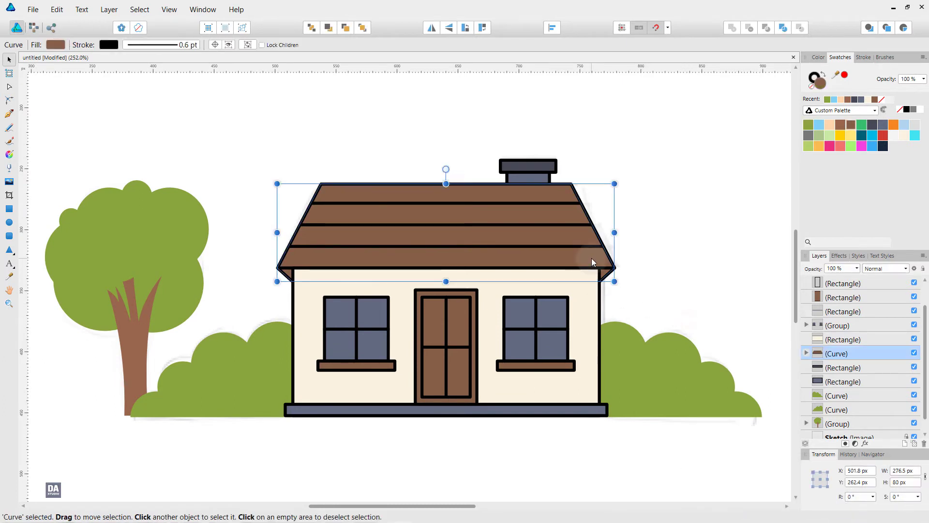
{"action": "left_click", "coordinate": [840, 125]}
{"action": "left_click", "coordinate": [697, 258]}
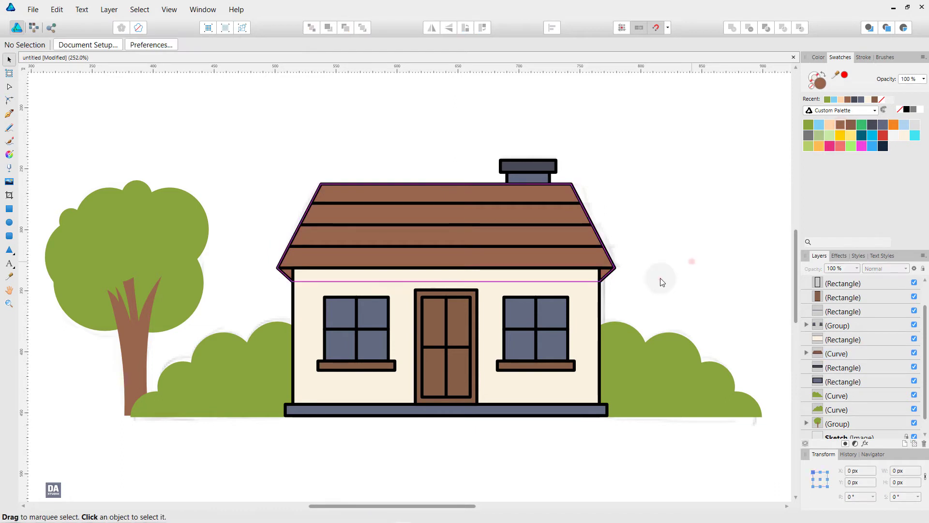
{"action": "left_click", "coordinate": [472, 296]}
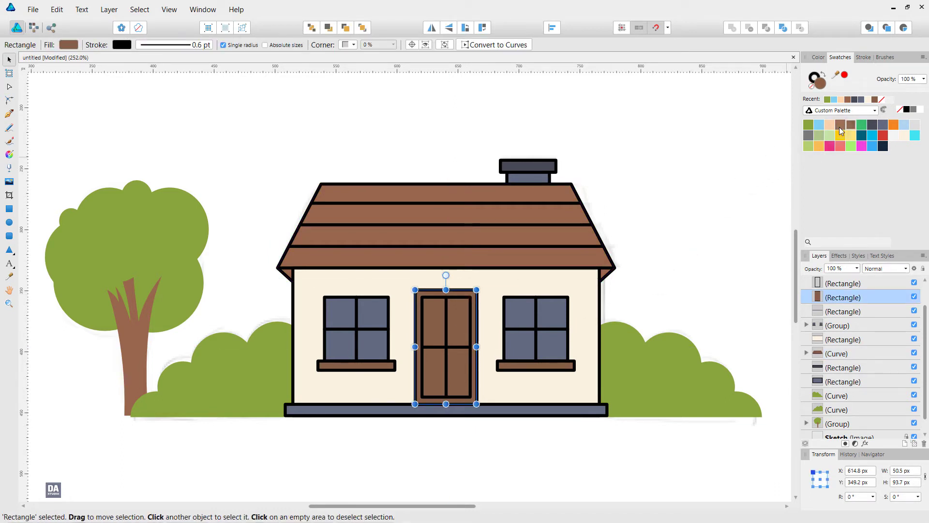
{"action": "left_click", "coordinate": [841, 127]}
{"action": "left_click", "coordinate": [734, 243]}
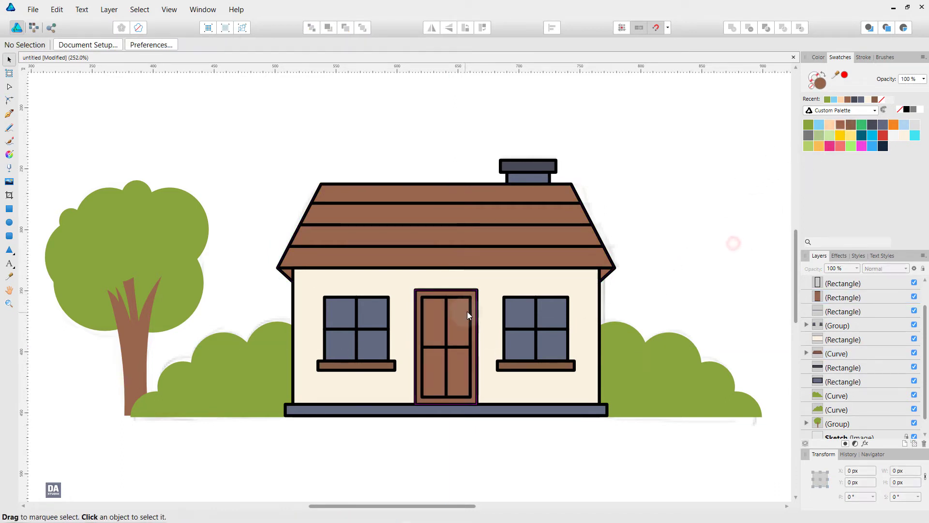
Fill the door's inner panel brown after undoing a darker pick, then select both window sills
{"action": "left_click", "coordinate": [470, 313]}
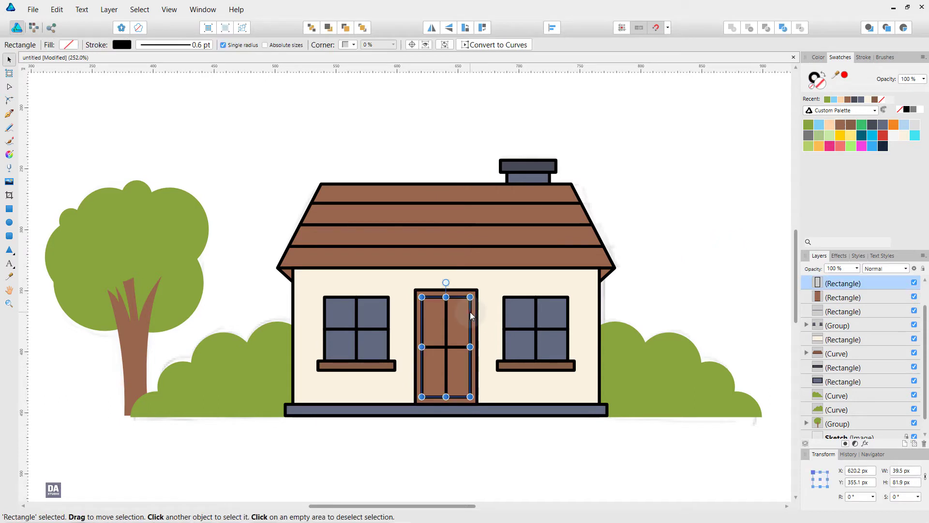
{"action": "left_click", "coordinate": [850, 128]}
{"action": "left_click", "coordinate": [750, 252]}
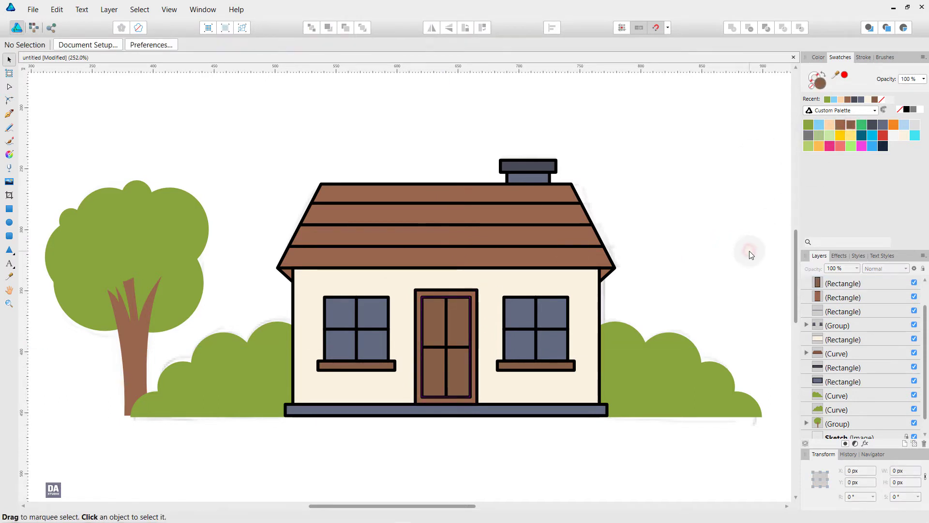
{"action": "key", "text": "ctrl+z"}
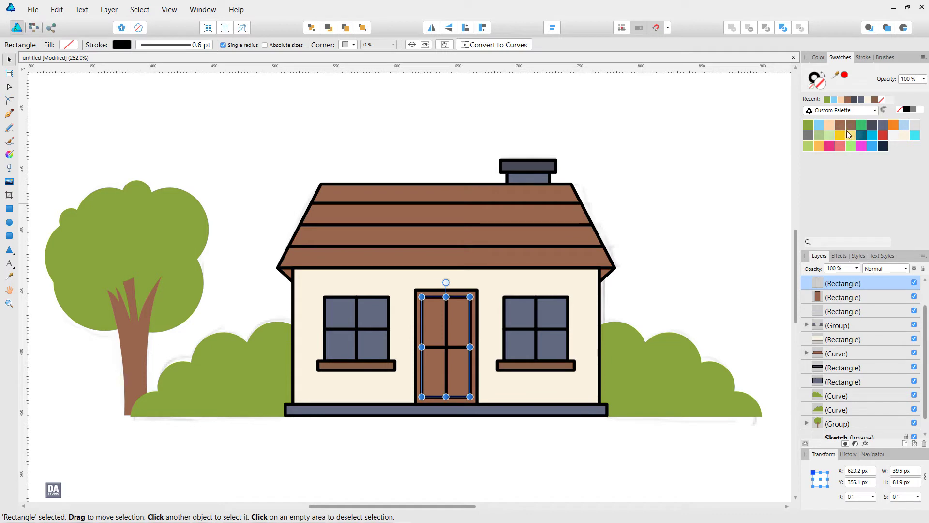
{"action": "left_click", "coordinate": [843, 127]}
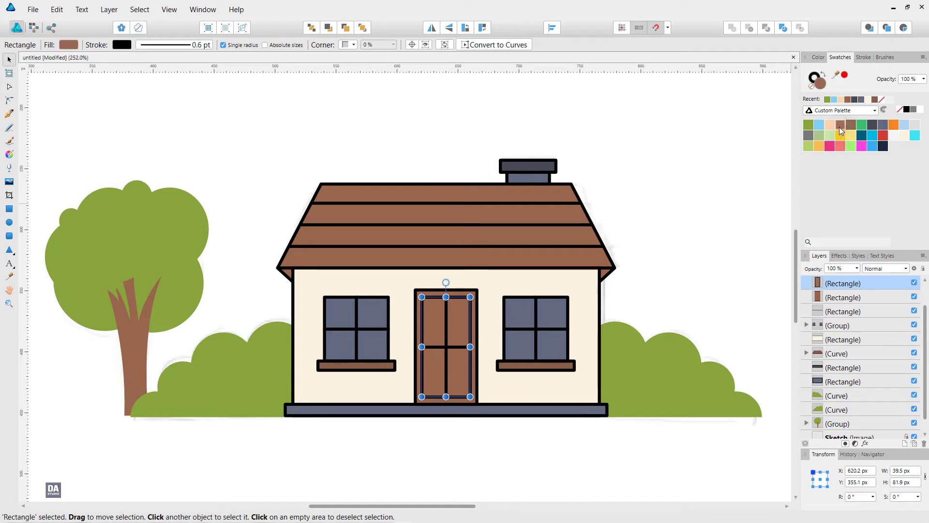
{"action": "left_click", "coordinate": [479, 298]}
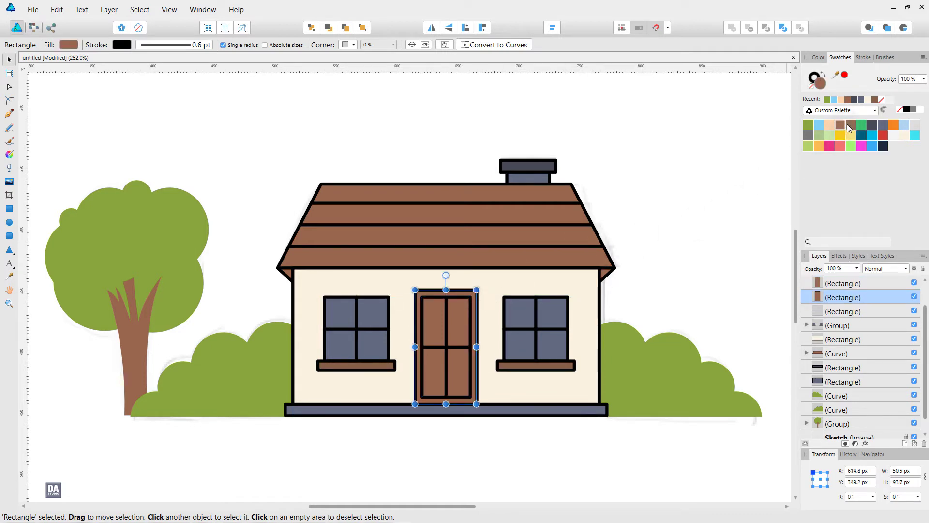
{"action": "left_click", "coordinate": [738, 247]}
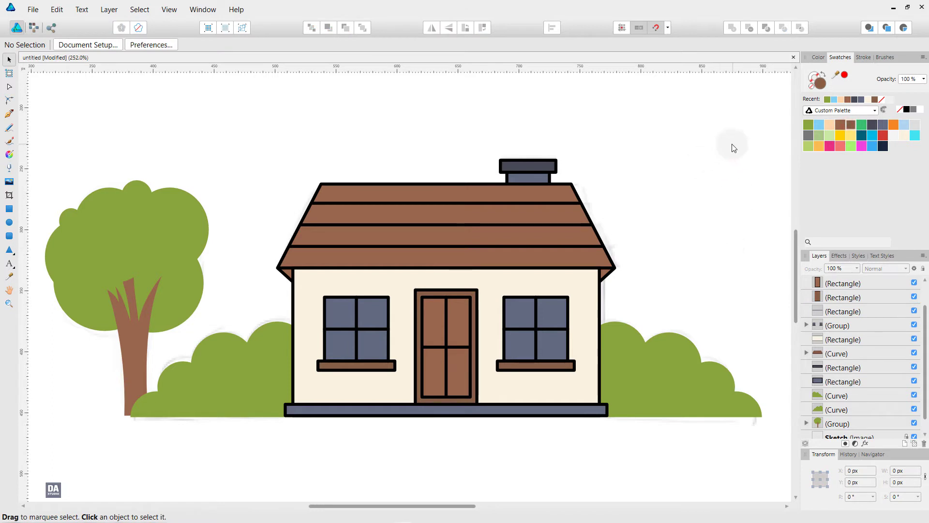
{"action": "left_click", "coordinate": [389, 366]}
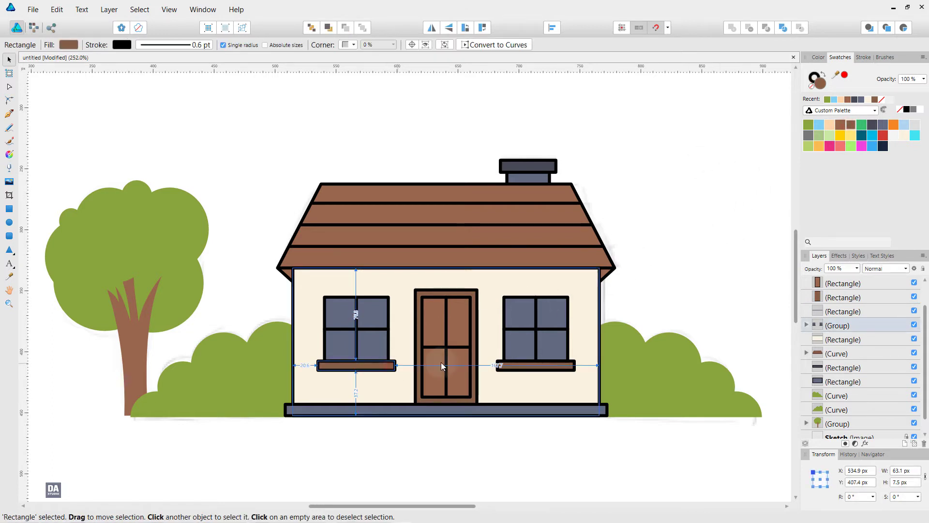
{"action": "left_click", "coordinate": [521, 366], "text": "shift"}
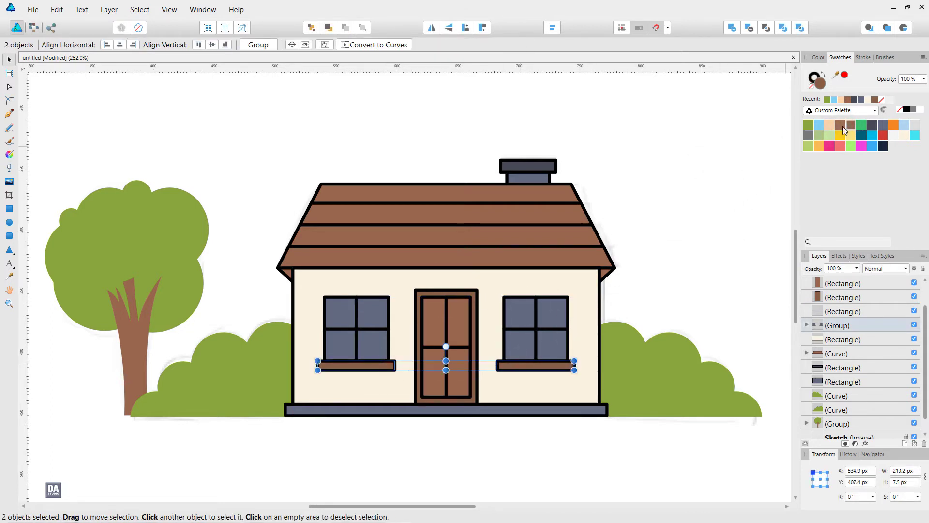
Recolour both windows light blue and the house wall peach
{"action": "left_click", "coordinate": [760, 244]}
{"action": "left_click", "coordinate": [371, 313]}
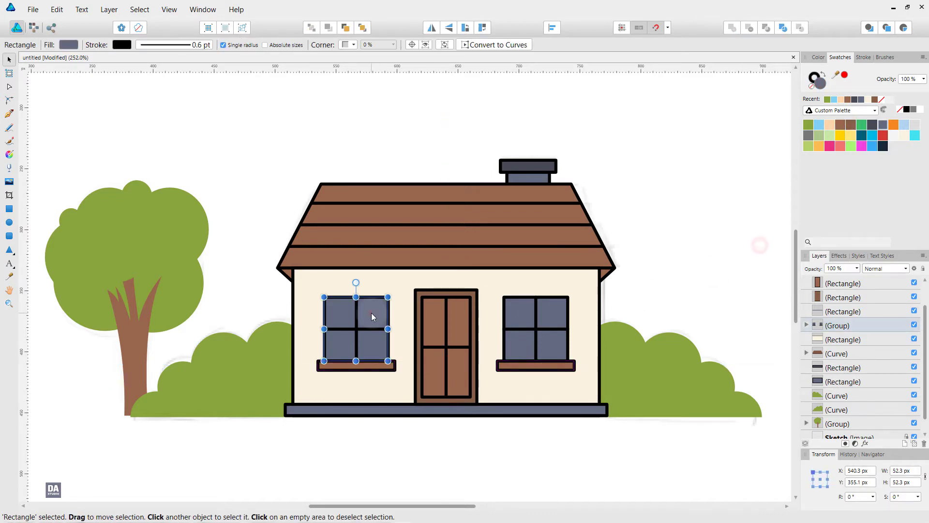
{"action": "left_click", "coordinate": [551, 306], "text": "shift"}
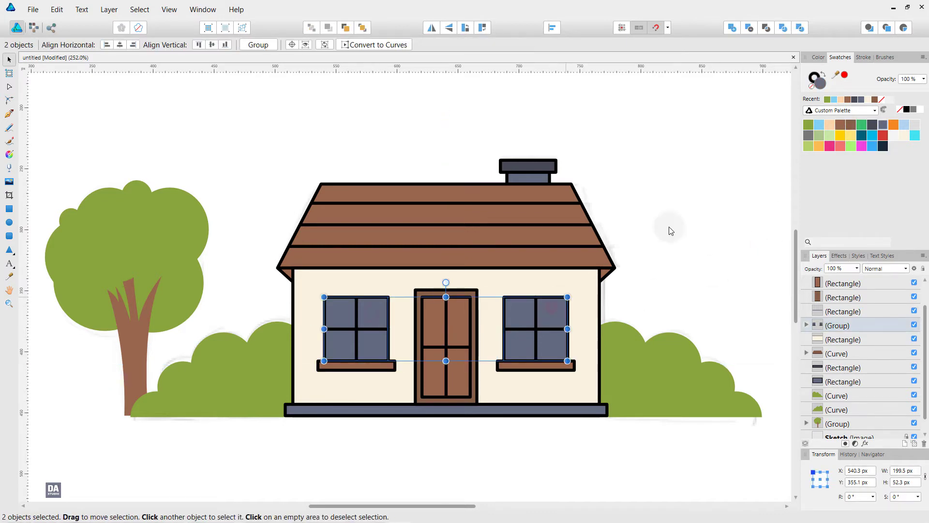
{"action": "left_click", "coordinate": [819, 124]}
{"action": "left_click", "coordinate": [762, 208]}
{"action": "left_click", "coordinate": [599, 294]}
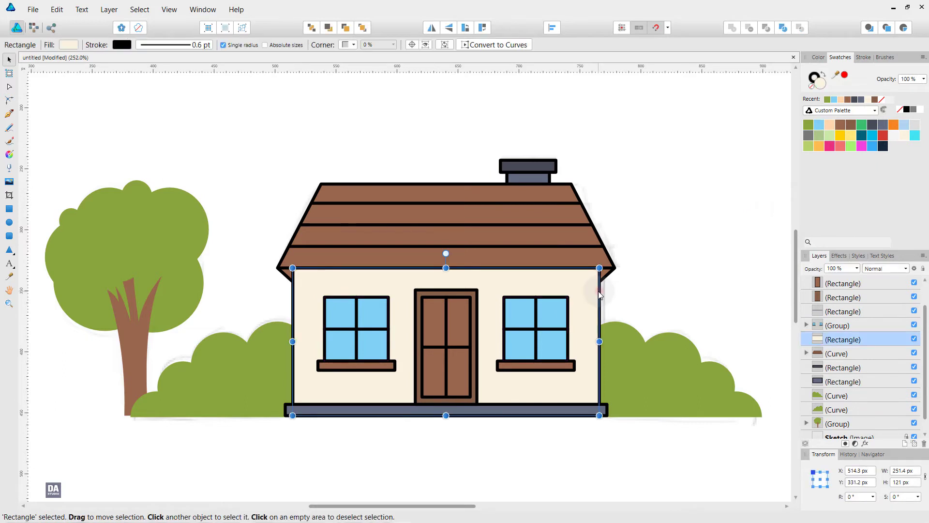
{"action": "left_click", "coordinate": [830, 125]}
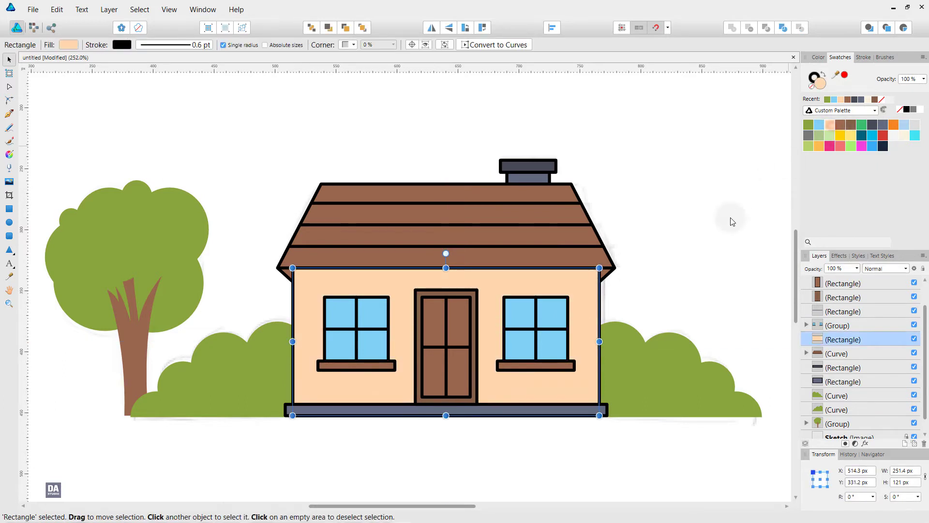
{"action": "left_click", "coordinate": [731, 221]}
Fill the chimney's lower piece dark slate grey and its cap a lighter slate
{"action": "left_click", "coordinate": [541, 182]}
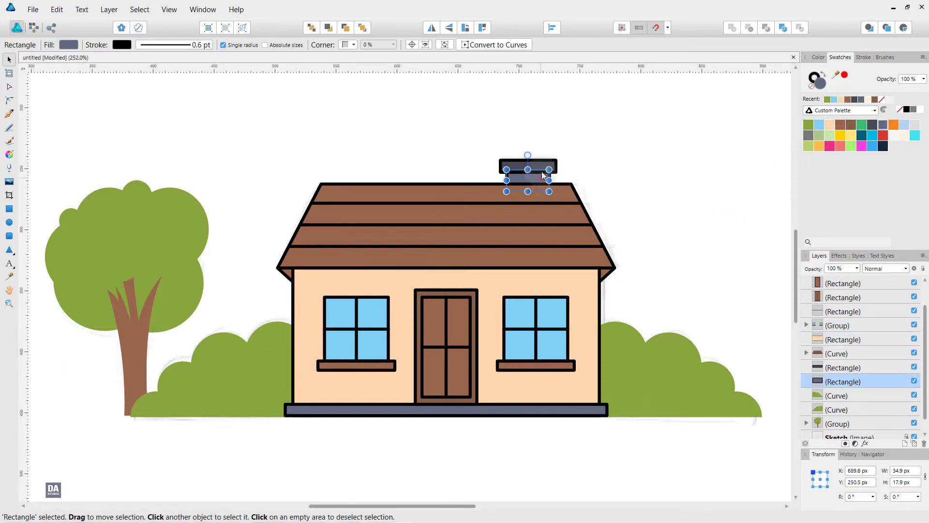
{"action": "left_click", "coordinate": [834, 124]}
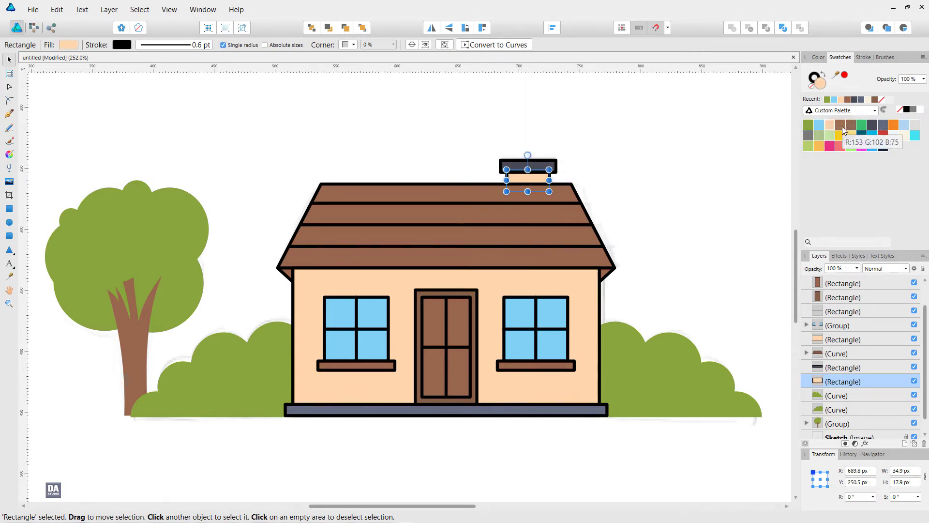
{"action": "left_click", "coordinate": [842, 126]}
{"action": "left_click", "coordinate": [850, 126]}
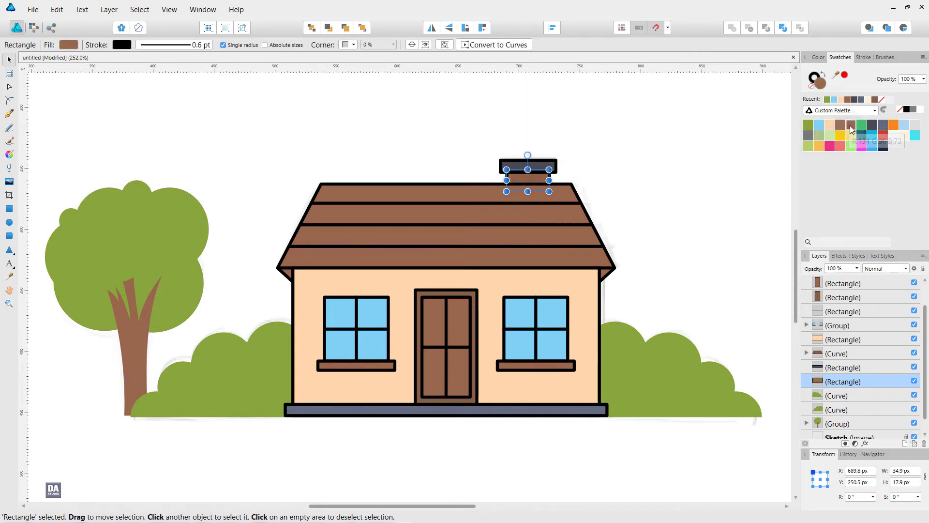
{"action": "left_click", "coordinate": [712, 175]}
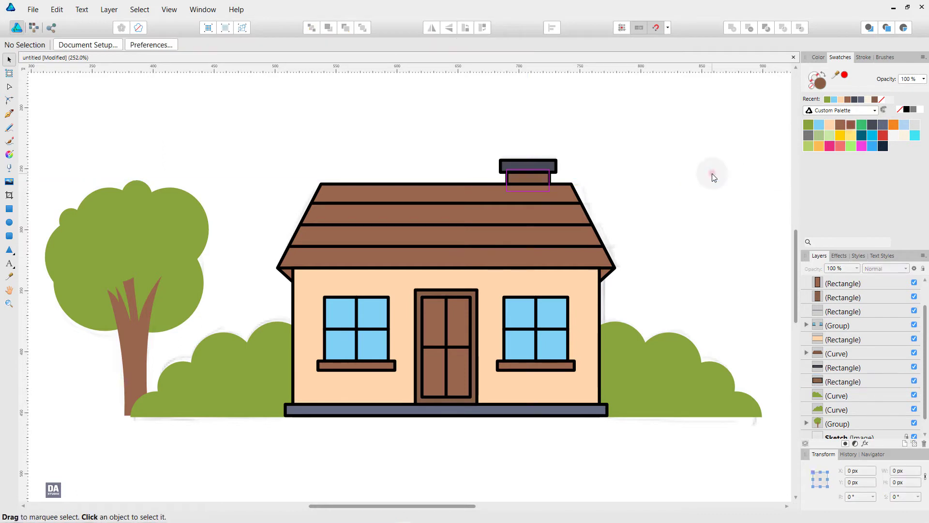
{"action": "left_click", "coordinate": [538, 177]}
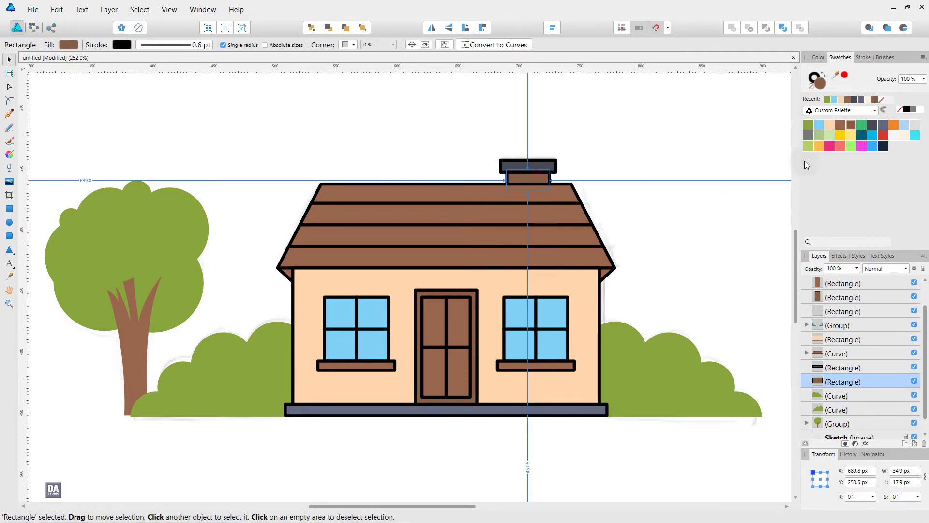
{"action": "left_click", "coordinate": [872, 126]}
{"action": "left_click", "coordinate": [652, 172]}
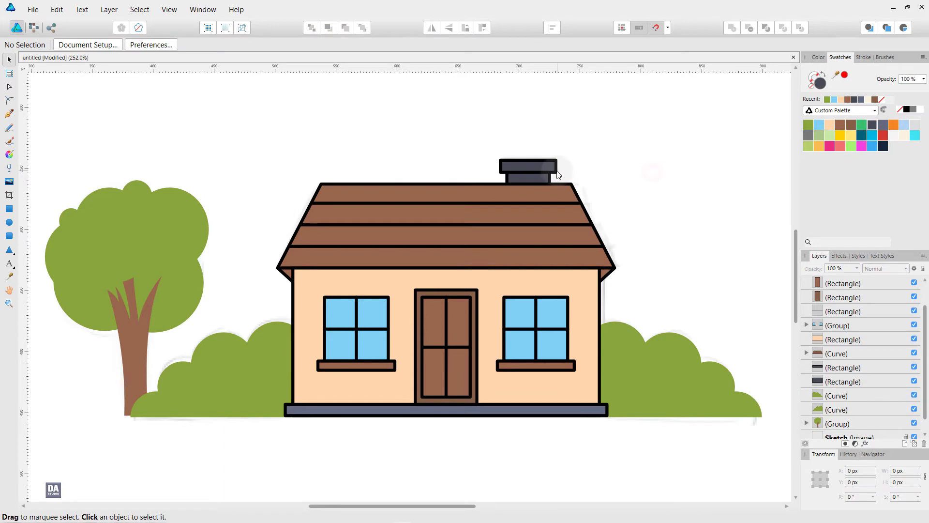
{"action": "left_click", "coordinate": [555, 170]}
{"action": "left_click", "coordinate": [884, 126]}
{"action": "left_click", "coordinate": [689, 174]}
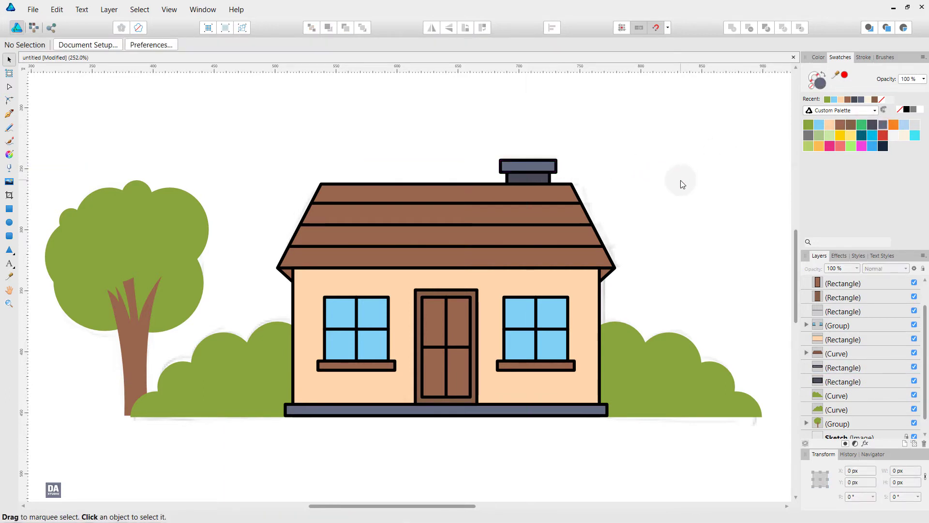
Fill the house's base strip with a darker slate grey
{"action": "left_click", "coordinate": [339, 411]}
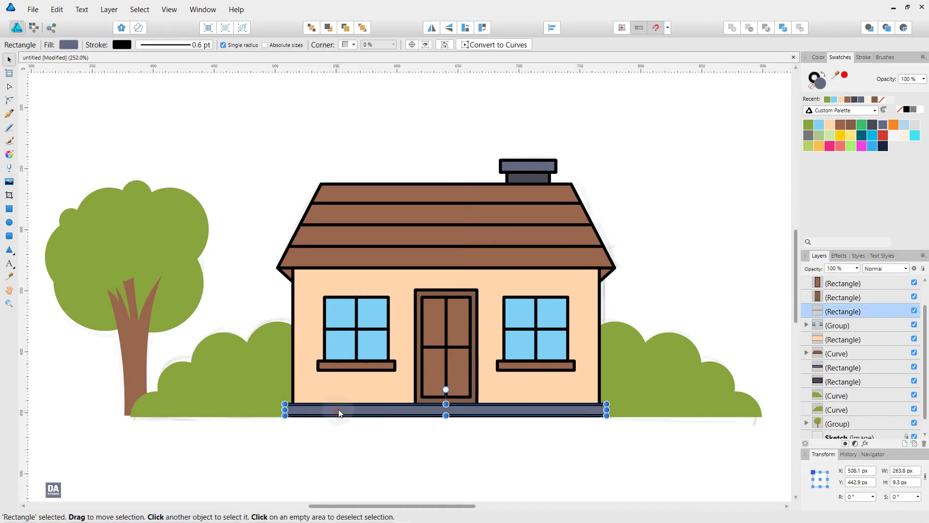
{"action": "left_click", "coordinate": [876, 127]}
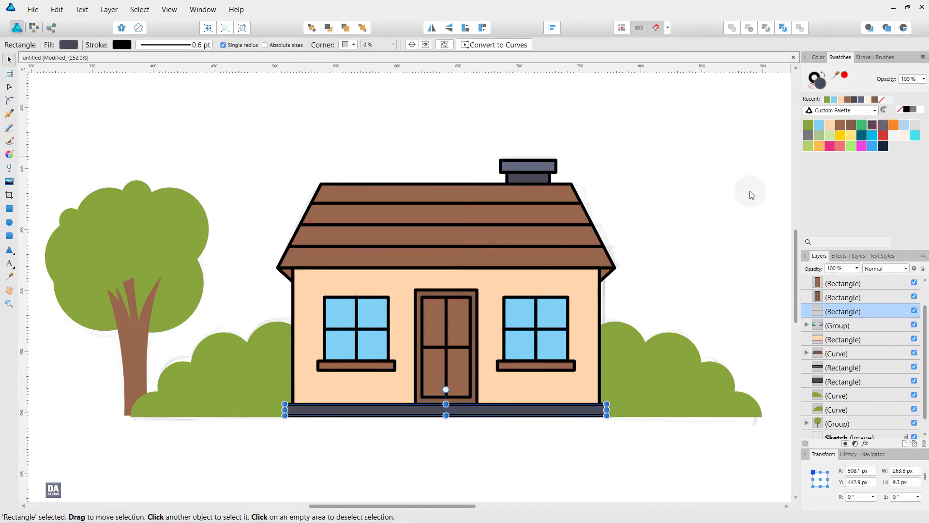
{"action": "left_click", "coordinate": [749, 194]}
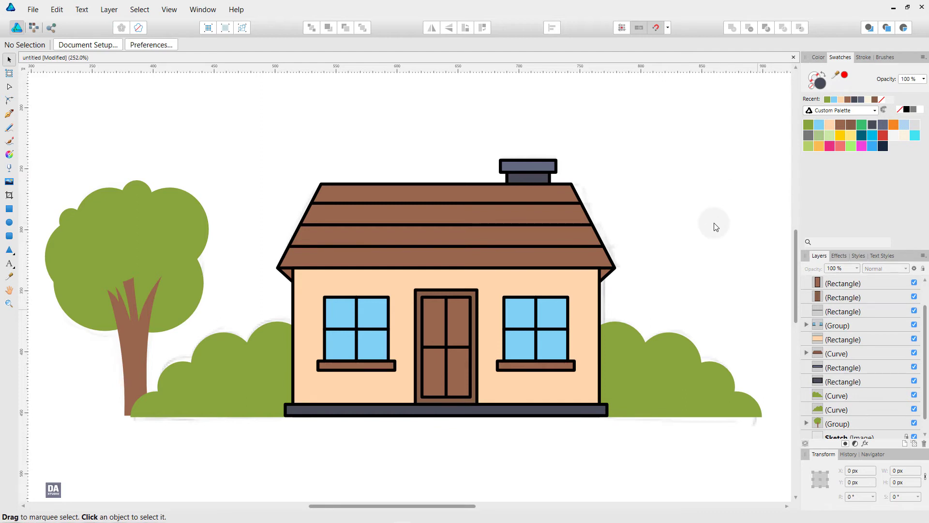
{"action": "left_click", "coordinate": [852, 355]}
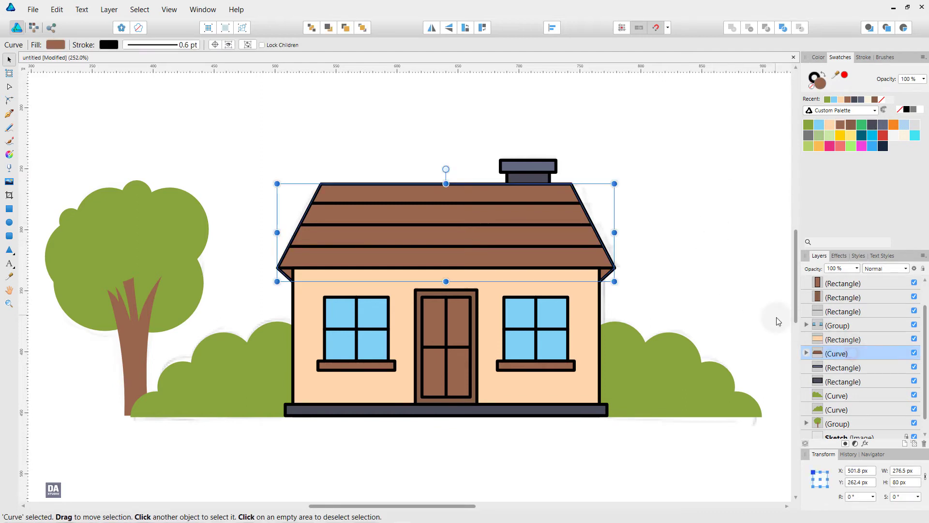
Draw a rectangle strip along the roof's lower edge and give it a brown fill
{"action": "left_click", "coordinate": [8, 209]}
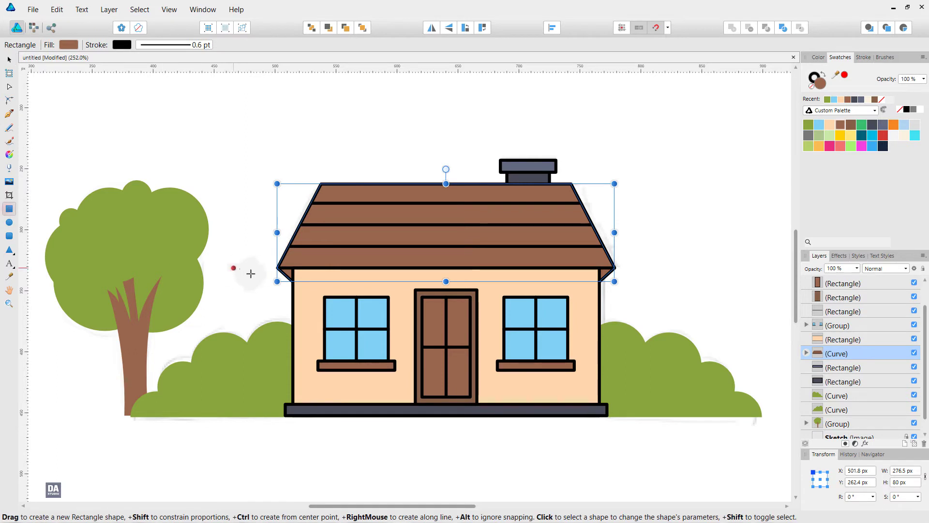
{"action": "left_click_drag", "start_coordinate": [271, 267], "coordinate": [618, 292]}
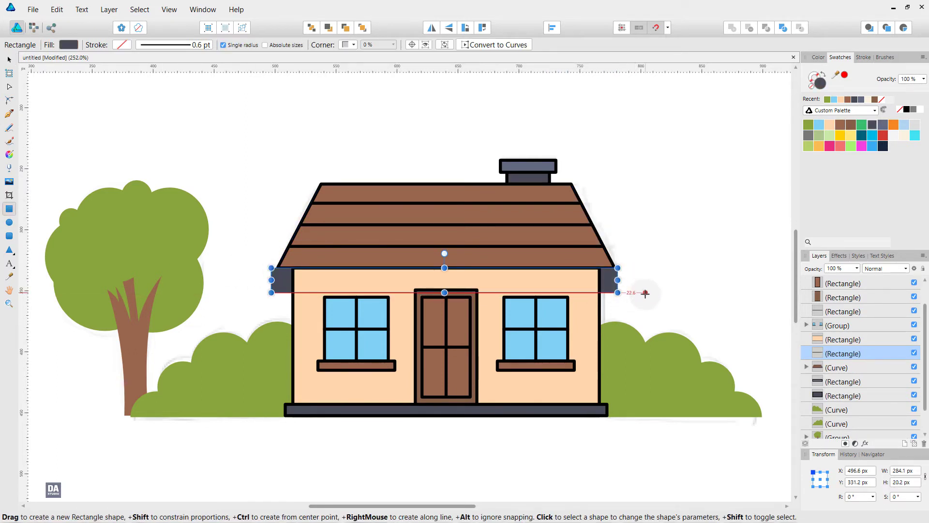
{"action": "key", "text": "v"}
{"action": "double_click", "coordinate": [818, 86]}
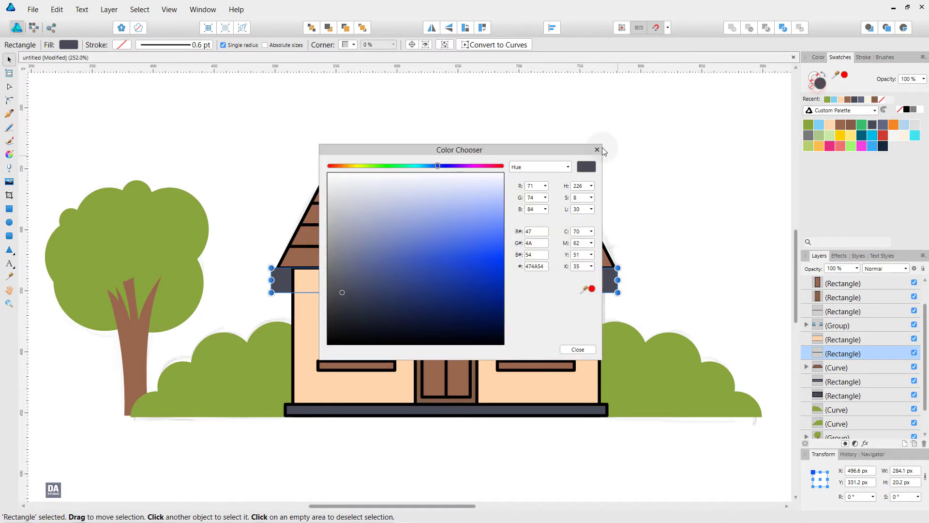
{"action": "left_click_drag", "start_coordinate": [548, 151], "coordinate": [719, 131]}
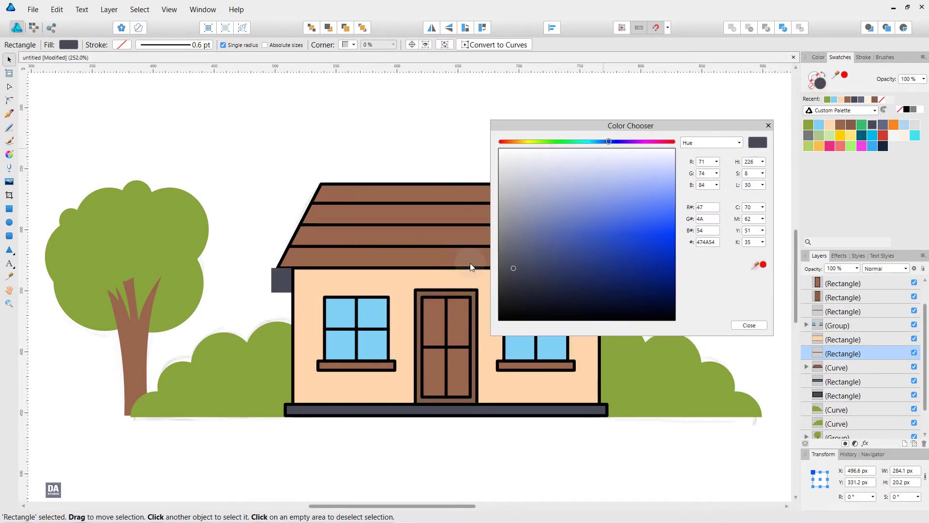
{"action": "left_click", "coordinate": [762, 267]}
{"action": "left_click_drag", "start_coordinate": [559, 243], "coordinate": [561, 261]}
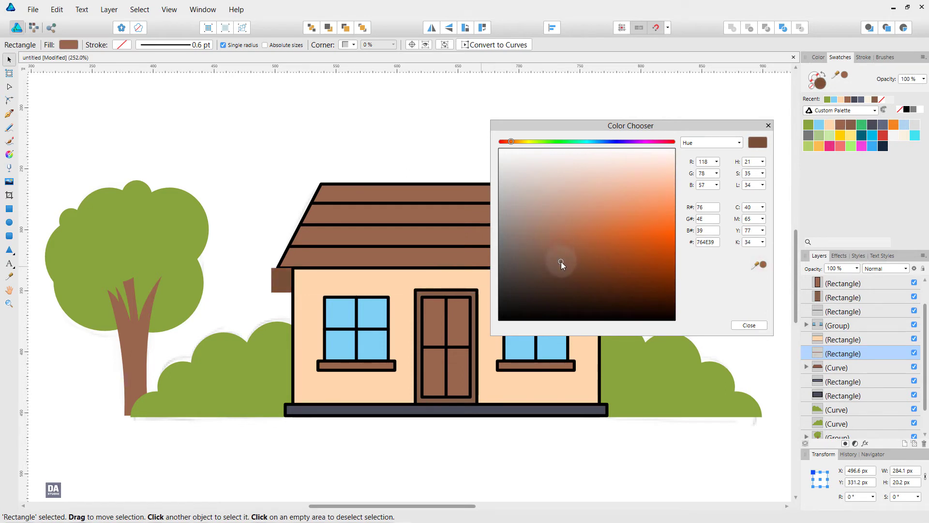
{"action": "left_click", "coordinate": [750, 324]}
Nest the strip's layer inside the roof Curve
{"action": "mouse_move", "coordinate": [872, 359]}
{"action": "left_mouse_down"}
{"action": "mouse_move", "coordinate": [874, 370]}
{"action": "mouse_move", "coordinate": [768, 315]}
{"action": "left_mouse_up"}
{"action": "left_click_drag", "start_coordinate": [873, 356], "coordinate": [875, 371]}
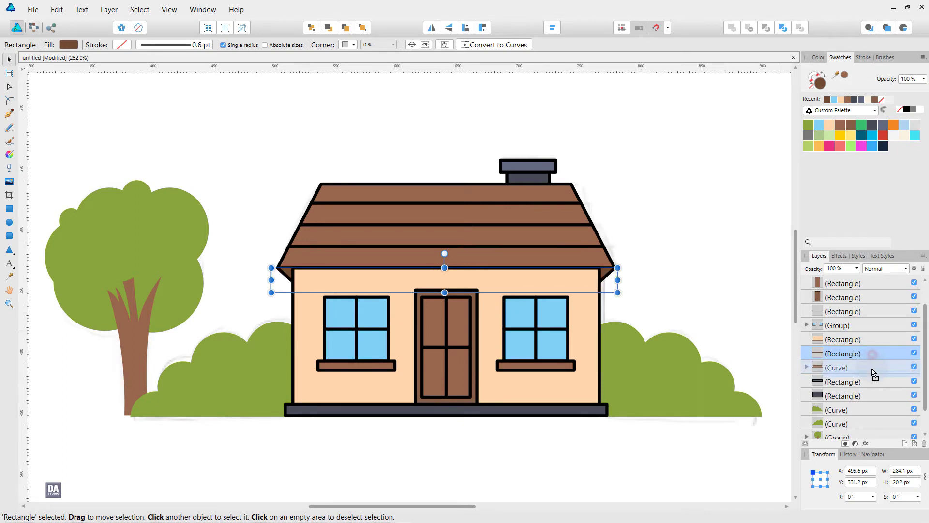
{"action": "left_click", "coordinate": [702, 288]}
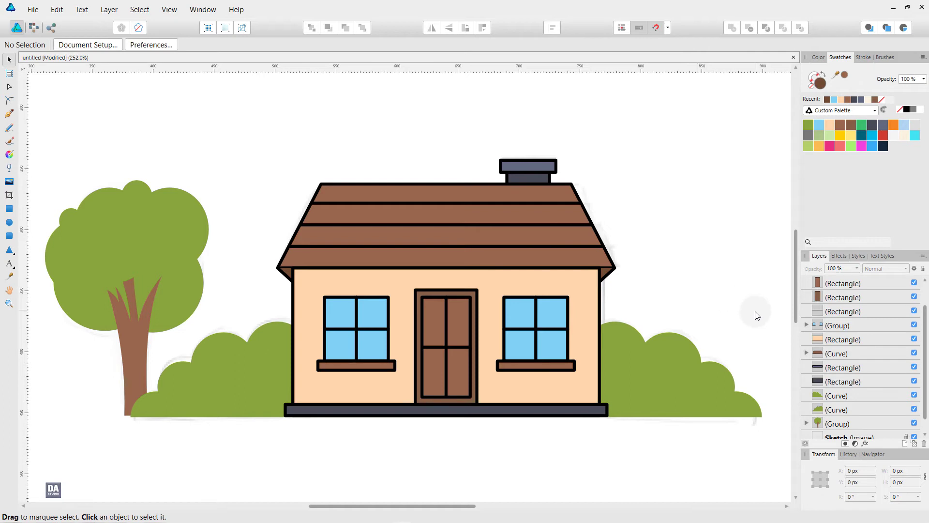
{"action": "left_click", "coordinate": [806, 353]}
{"action": "left_click_drag", "start_coordinate": [844, 372], "coordinate": [845, 386]}
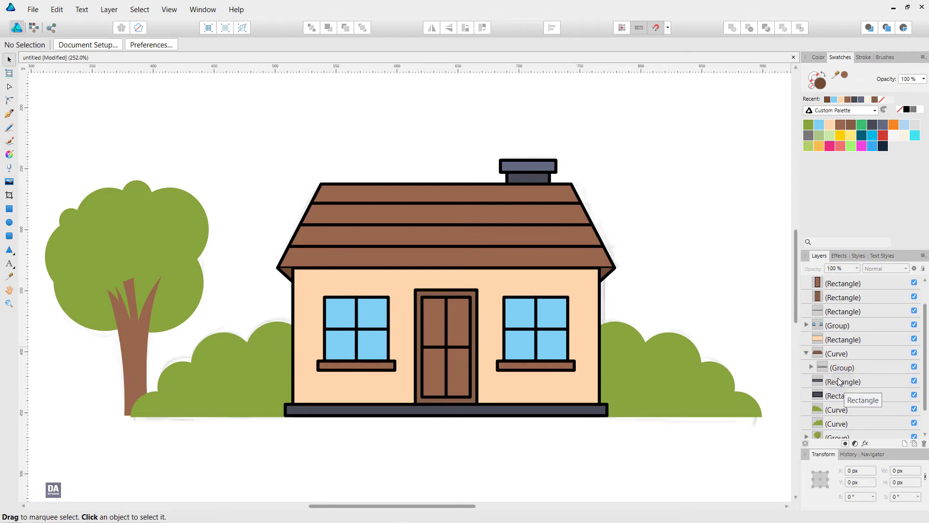
{"action": "key", "text": "ctrl+z"}
{"action": "mouse_move", "coordinate": [857, 382]}
{"action": "left_mouse_down"}
{"action": "mouse_move", "coordinate": [856, 393]}
{"action": "mouse_move", "coordinate": [867, 366]}
{"action": "left_mouse_up"}
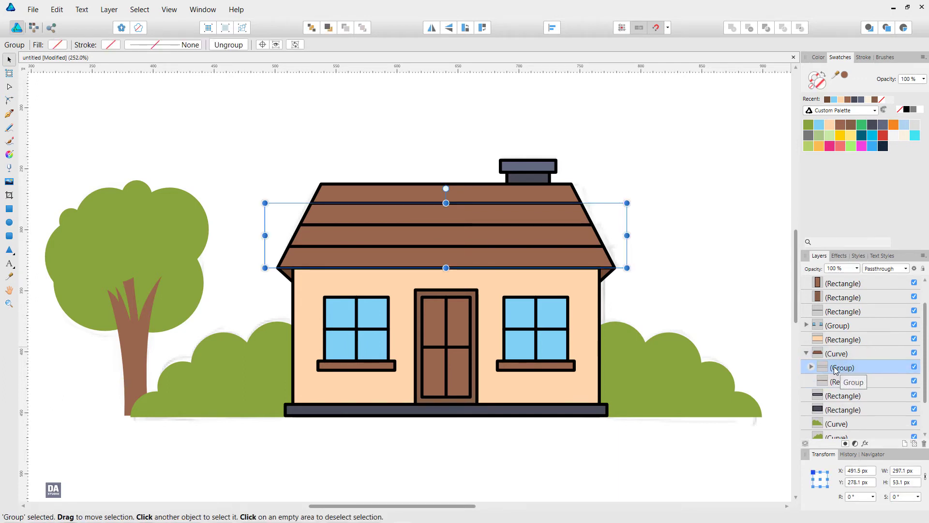
{"action": "left_click", "coordinate": [728, 302]}
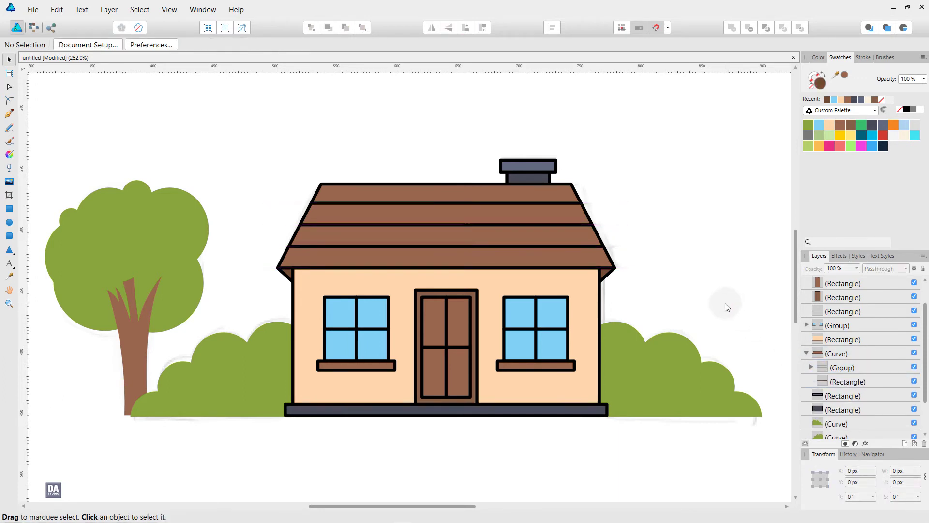
Darken the roof strip's brown fill in the Color Chooser
{"action": "left_click", "coordinate": [853, 382]}
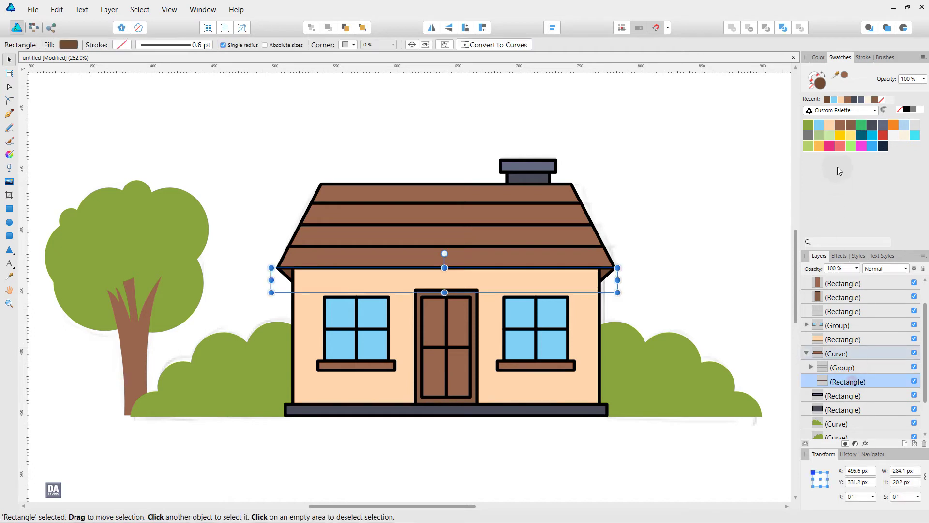
{"action": "double_click", "coordinate": [820, 82]}
{"action": "left_click_drag", "start_coordinate": [393, 289], "coordinate": [390, 294]}
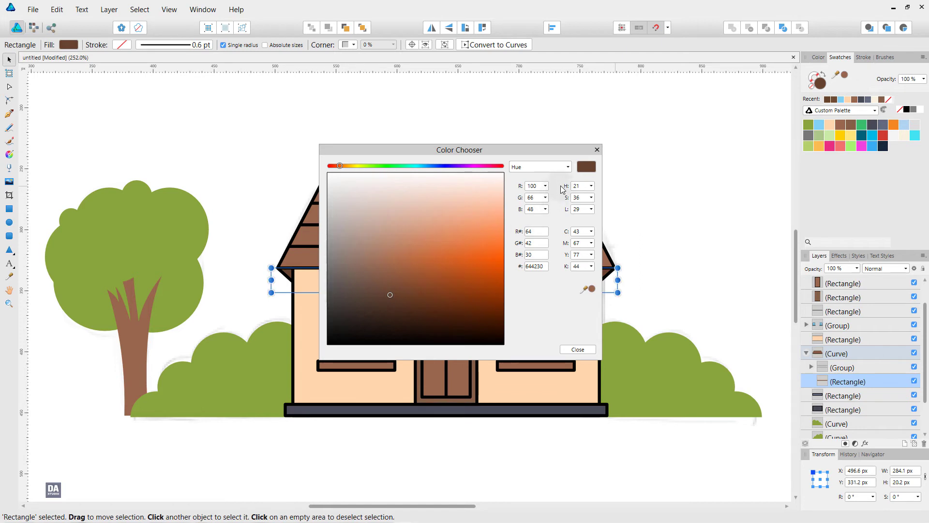
{"action": "left_click", "coordinate": [597, 150]}
{"action": "left_click", "coordinate": [714, 206]}
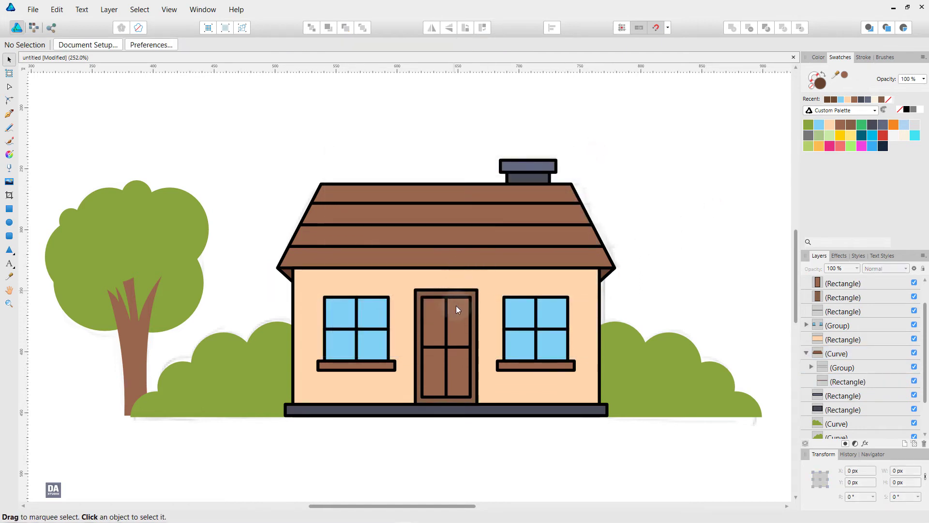
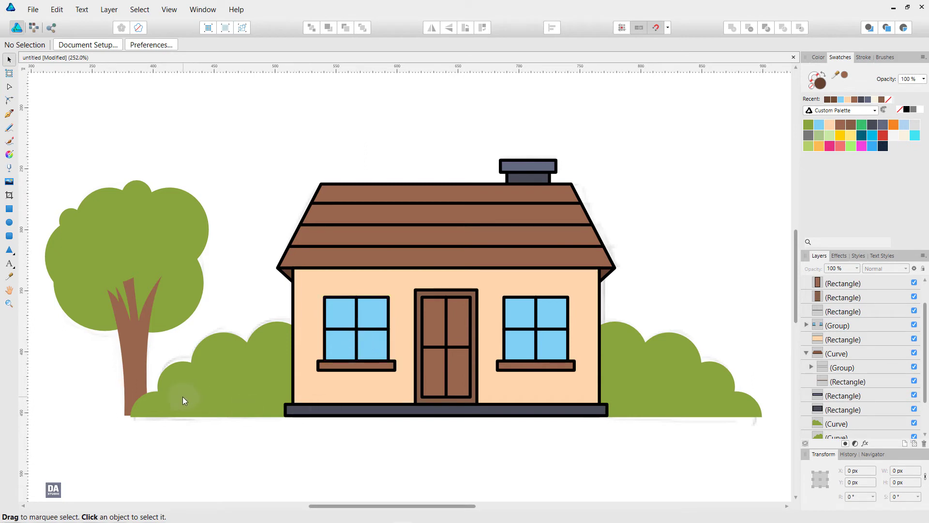
Lower the tree group so its trunk base lines up with the bushes' bottom, then reframe the house
{"action": "left_click", "coordinate": [143, 397]}
{"action": "left_click", "coordinate": [143, 348]}
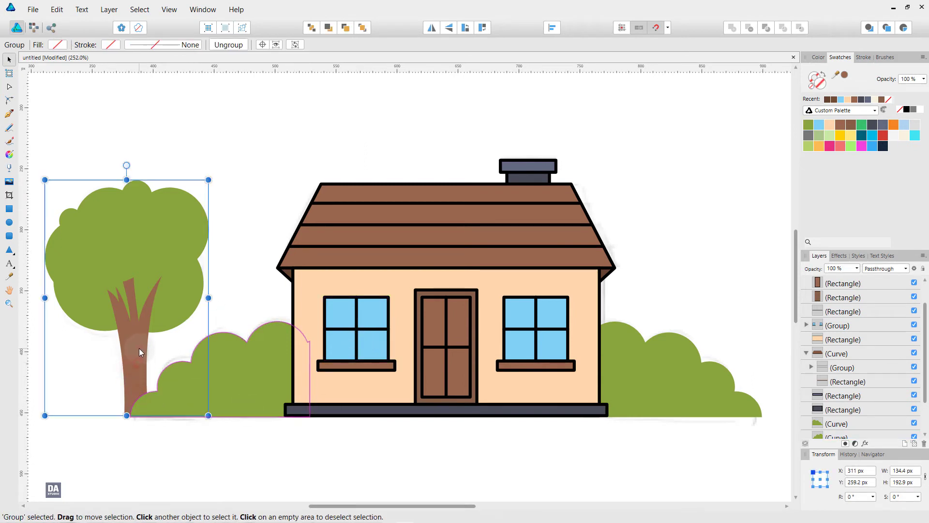
{"action": "left_click_drag", "start_coordinate": [142, 348], "coordinate": [144, 348]}
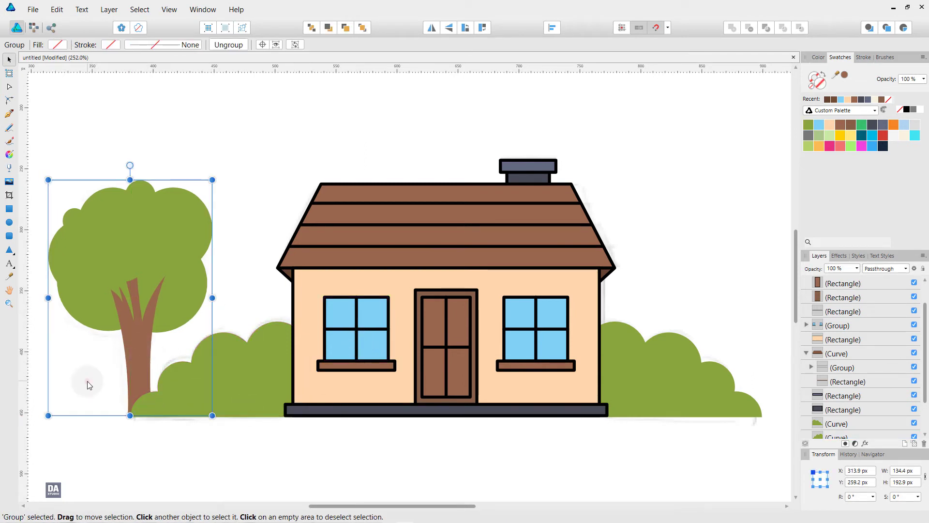
{"action": "scroll", "coordinate": [145, 382], "scroll_direction": "up", "scroll_amount": 3}
{"action": "left_click_drag", "start_coordinate": [137, 341], "coordinate": [145, 343]}
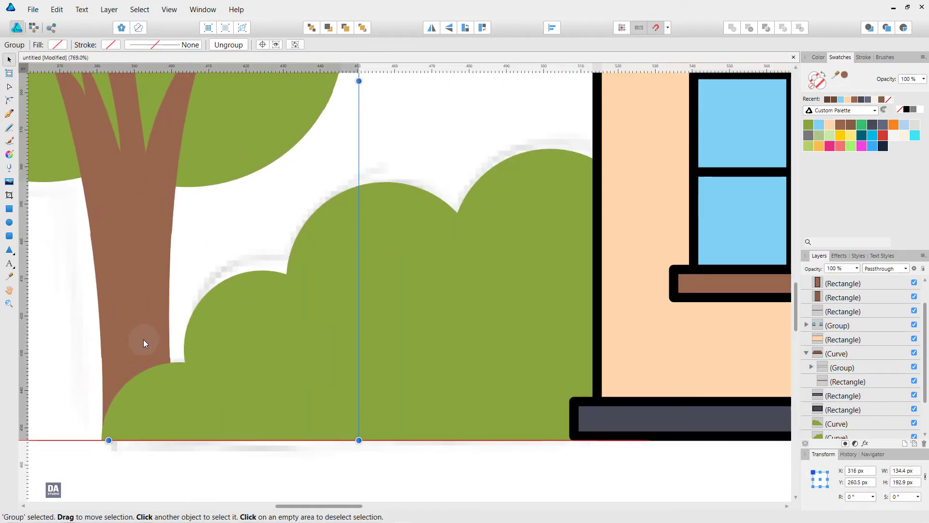
{"action": "left_click_drag", "start_coordinate": [145, 343], "coordinate": [143, 342]}
{"action": "left_click", "coordinate": [85, 364]}
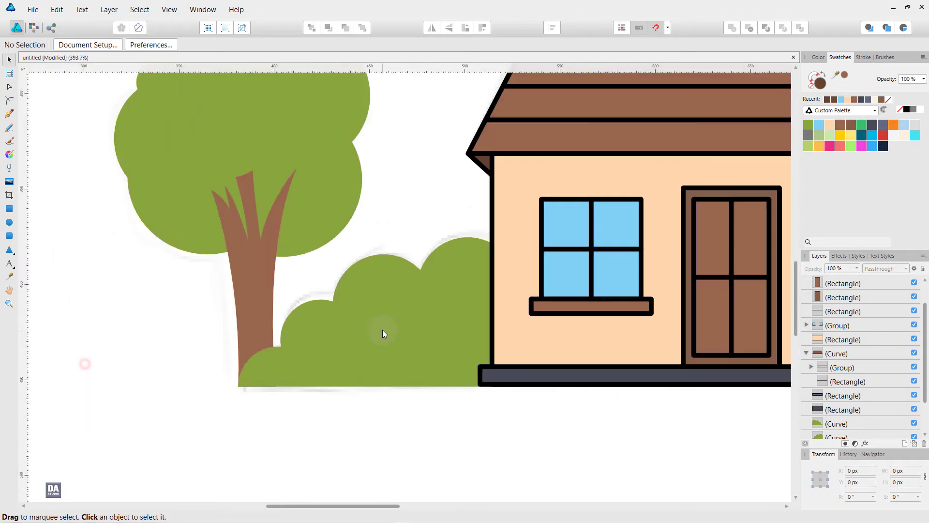
{"action": "scroll", "coordinate": [383, 330], "scroll_direction": "down", "scroll_amount": 5}
{"action": "left_click_drag", "start_coordinate": [381, 322], "coordinate": [393, 323]}
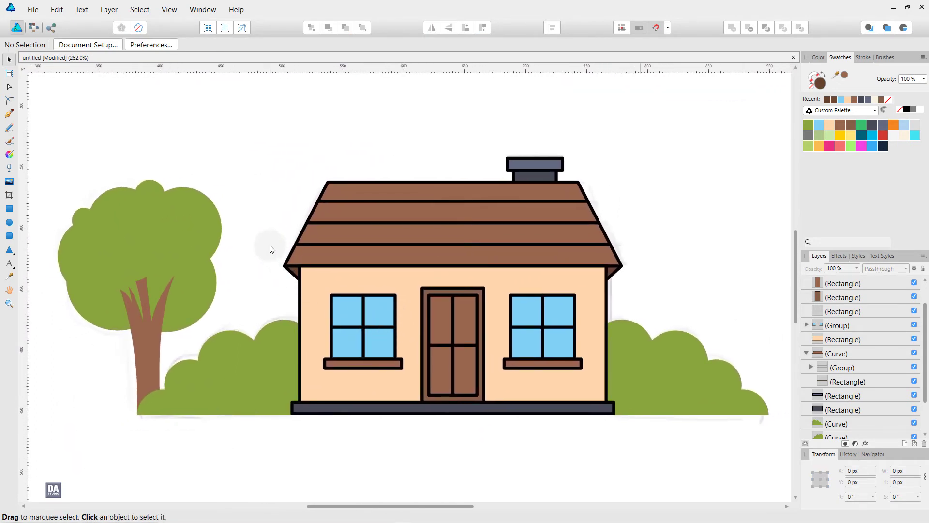
{"action": "key", "text": "z"}
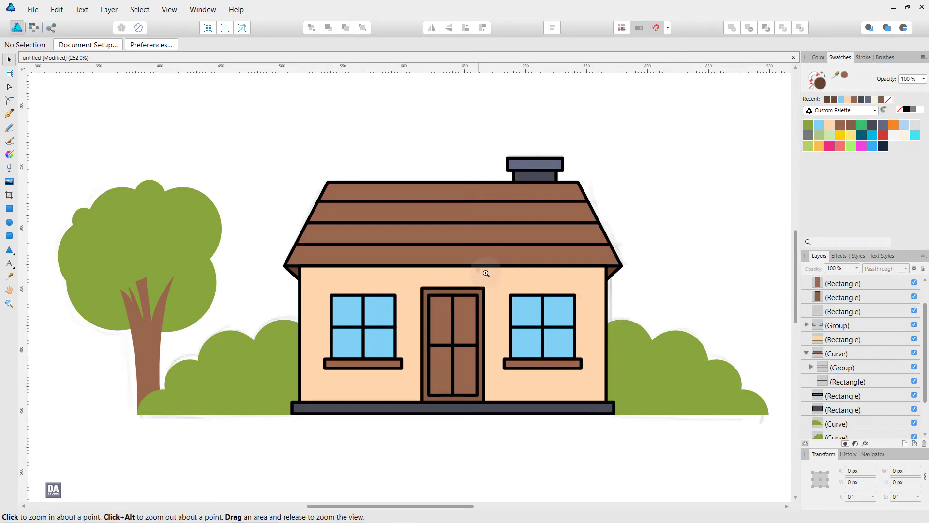
{"action": "left_click", "coordinate": [486, 273]}
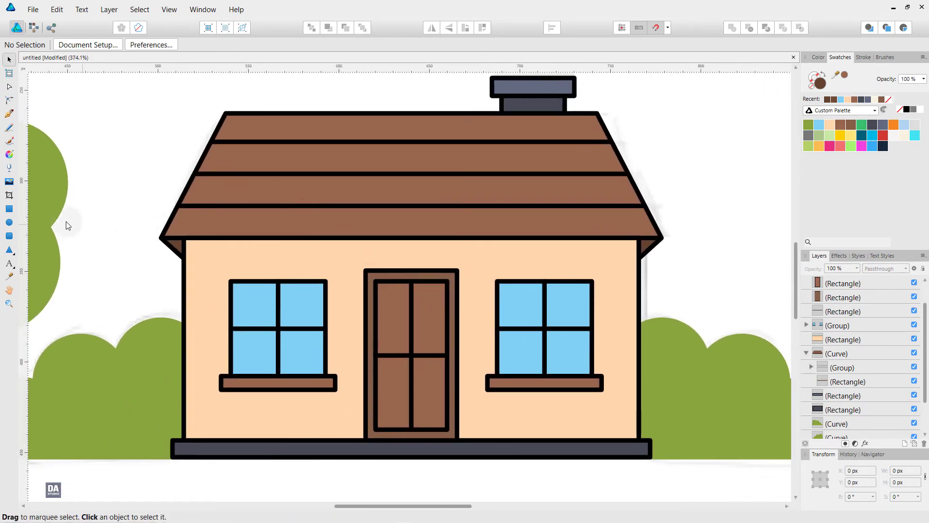
Draw a dark brown strip under the roof eave and trim its right end to the wall
{"action": "left_click", "coordinate": [9, 209]}
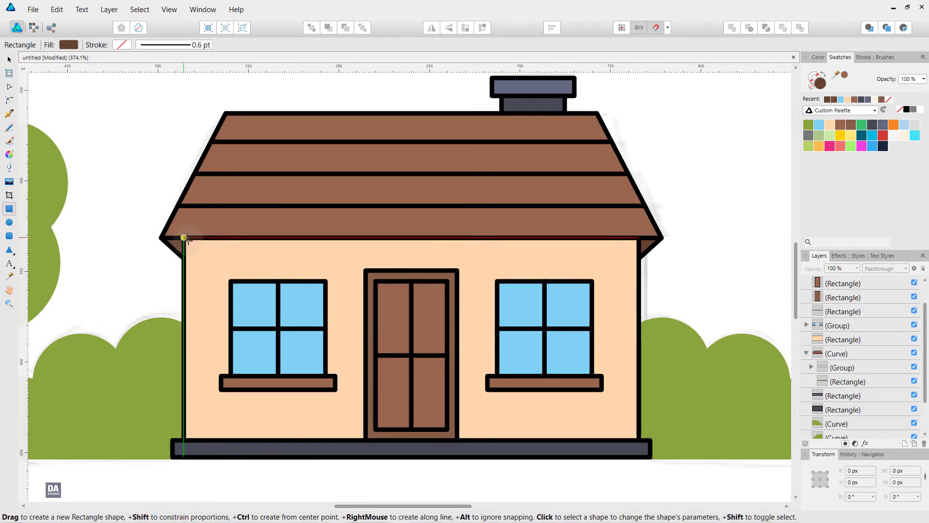
{"action": "left_click_drag", "start_coordinate": [186, 238], "coordinate": [639, 259]}
{"action": "scroll", "coordinate": [338, 267], "scroll_direction": "up", "scroll_amount": 3}
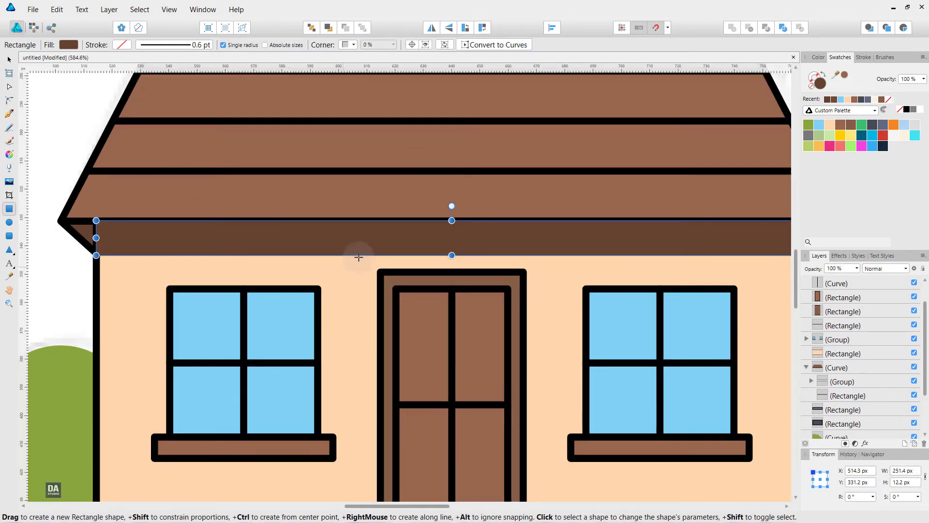
{"action": "left_click_drag", "start_coordinate": [96, 237], "coordinate": [102, 238]}
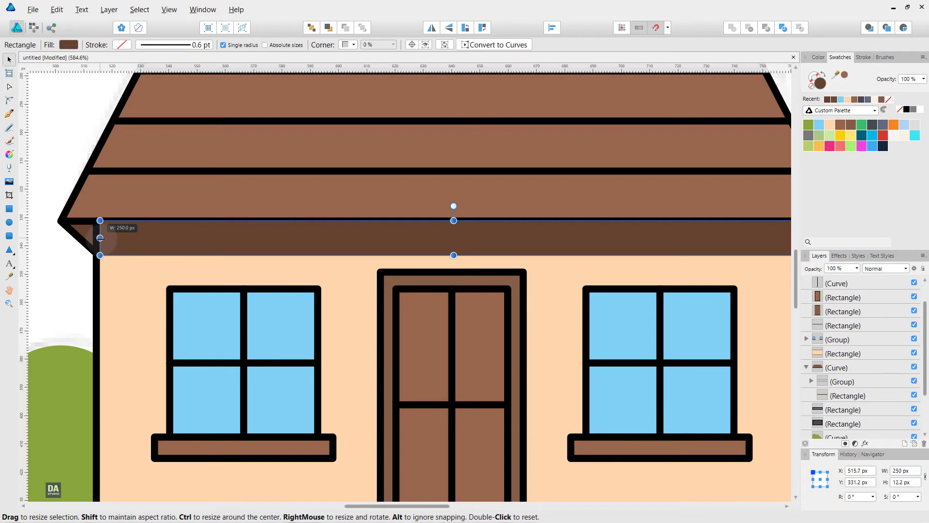
{"action": "left_click_drag", "start_coordinate": [100, 238], "coordinate": [100, 237]}
{"action": "mouse_move", "coordinate": [560, 245]}
{"action": "left_mouse_down"}
{"action": "mouse_move", "coordinate": [415, 249]}
{"action": "mouse_move", "coordinate": [526, 248]}
{"action": "left_mouse_up"}
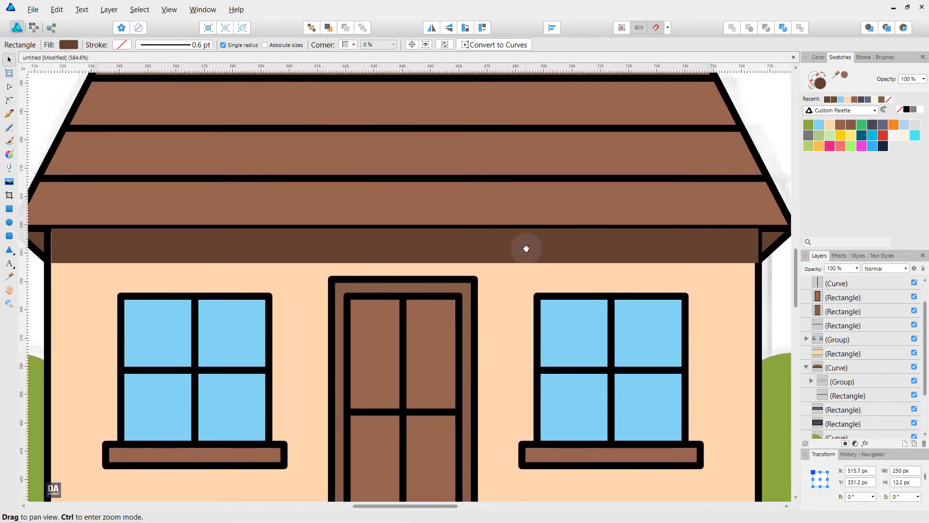
{"action": "mouse_move", "coordinate": [759, 245]}
{"action": "left_mouse_down"}
{"action": "mouse_move", "coordinate": [750, 244]}
{"action": "mouse_move", "coordinate": [759, 245]}
{"action": "left_mouse_up"}
{"action": "scroll", "coordinate": [768, 248], "scroll_direction": "up", "scroll_amount": 3}
{"action": "scroll", "coordinate": [690, 221], "scroll_direction": "up", "scroll_amount": 3}
{"action": "left_click_drag", "start_coordinate": [690, 220], "coordinate": [664, 221]}
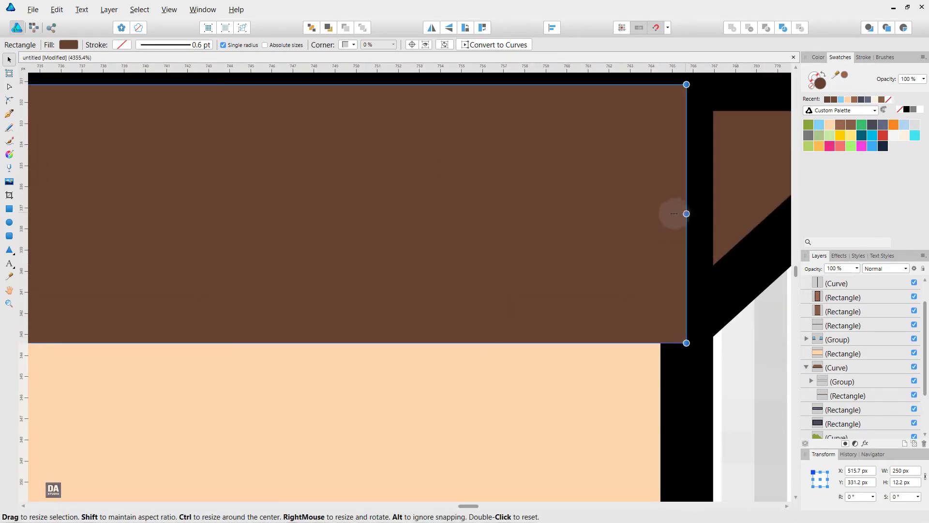
Align the strip's left end with the wall and thin it to sit just below the roof
{"action": "scroll", "coordinate": [399, 224], "scroll_direction": "down", "scroll_amount": 5}
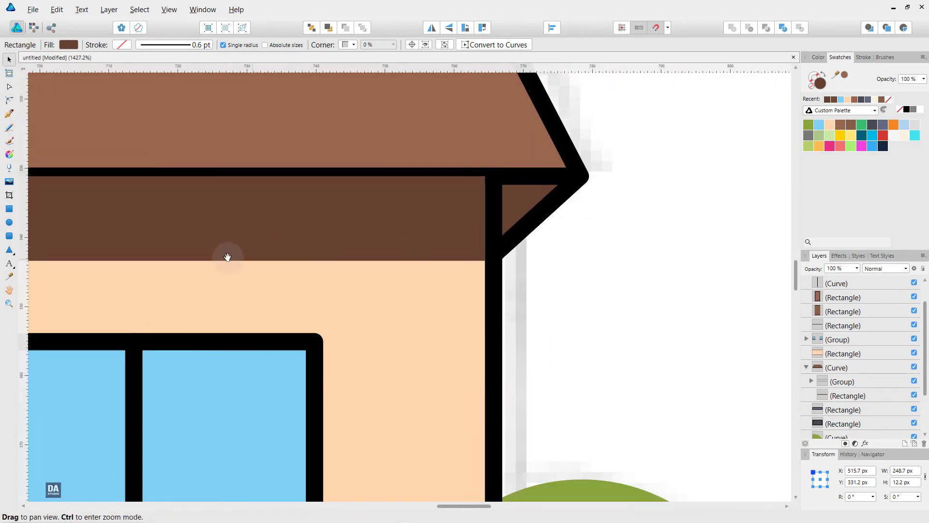
{"action": "scroll", "coordinate": [228, 255], "scroll_direction": "up", "scroll_amount": 2}
{"action": "scroll", "coordinate": [286, 249], "scroll_direction": "up", "scroll_amount": 1}
{"action": "left_click_drag", "start_coordinate": [5, 254], "coordinate": [199, 274]}
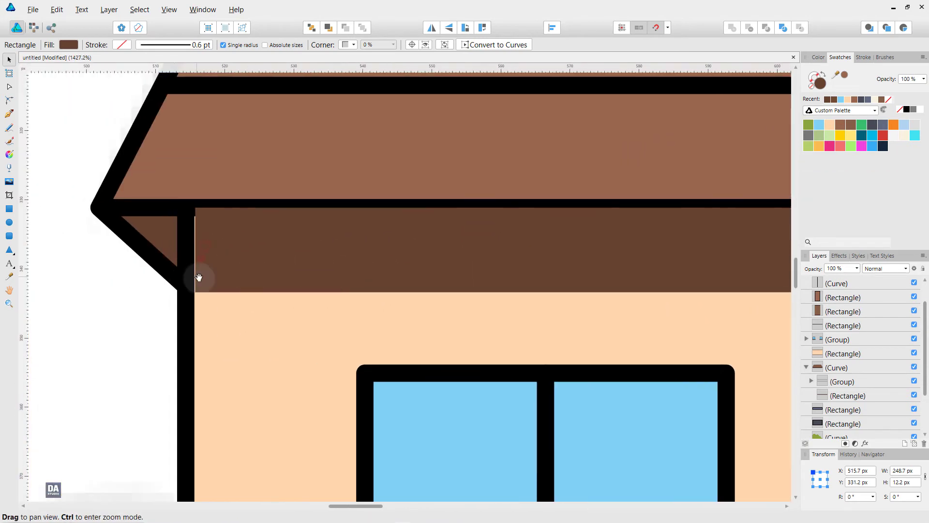
{"action": "left_click_drag", "start_coordinate": [195, 251], "coordinate": [197, 249]}
{"action": "scroll", "coordinate": [498, 257], "scroll_direction": "down", "scroll_amount": 3}
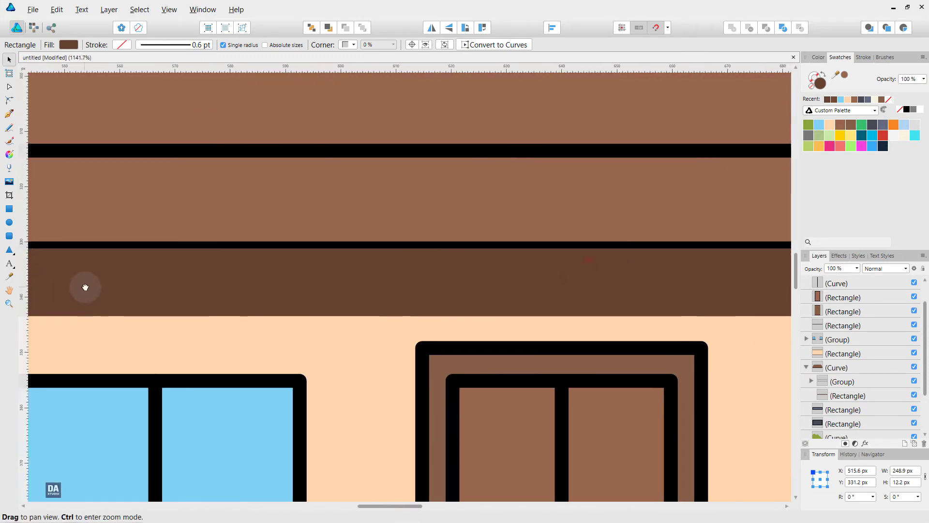
{"action": "scroll", "coordinate": [597, 252], "scroll_direction": "up", "scroll_amount": 3}
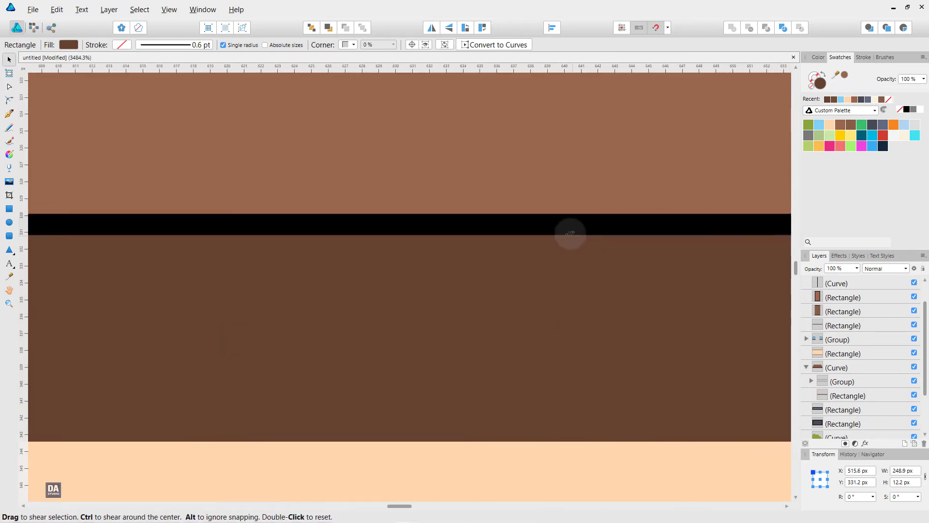
{"action": "left_click_drag", "start_coordinate": [564, 235], "coordinate": [564, 256]}
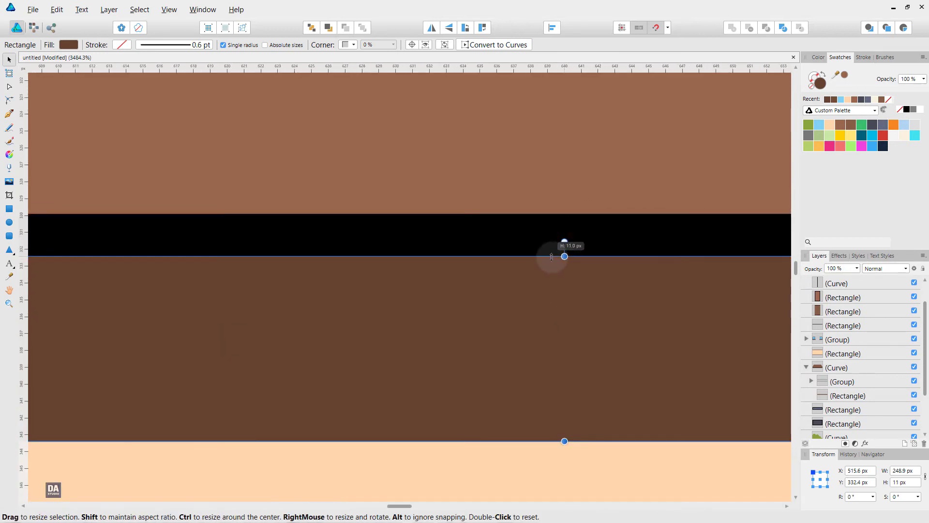
{"action": "left_click_drag", "start_coordinate": [564, 441], "coordinate": [564, 378]}
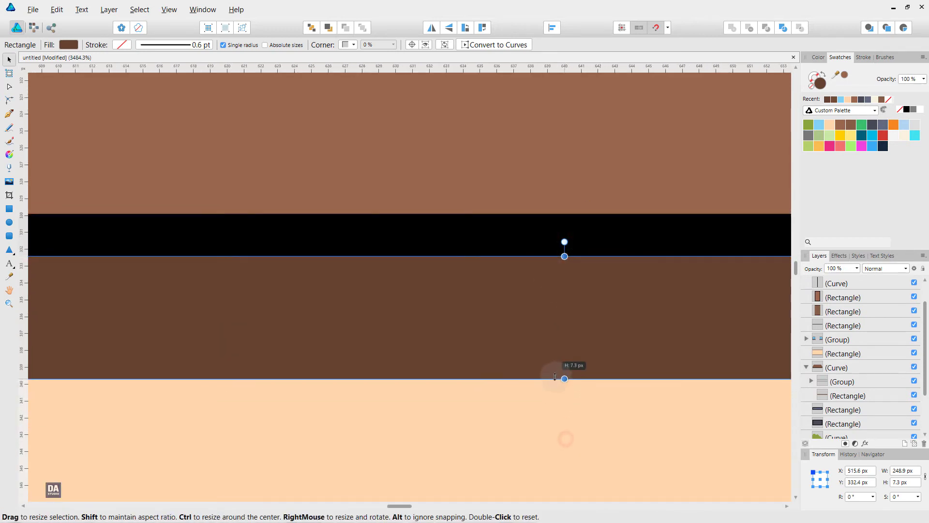
Lower the eave shadow strip's opacity to about 34%
{"action": "scroll", "coordinate": [606, 318], "scroll_direction": "down", "scroll_amount": 3}
{"action": "scroll", "coordinate": [606, 317], "scroll_direction": "down", "scroll_amount": 3}
{"action": "scroll", "coordinate": [606, 319], "scroll_direction": "down", "scroll_amount": 2}
{"action": "left_click_drag", "start_coordinate": [606, 318], "coordinate": [409, 262]}
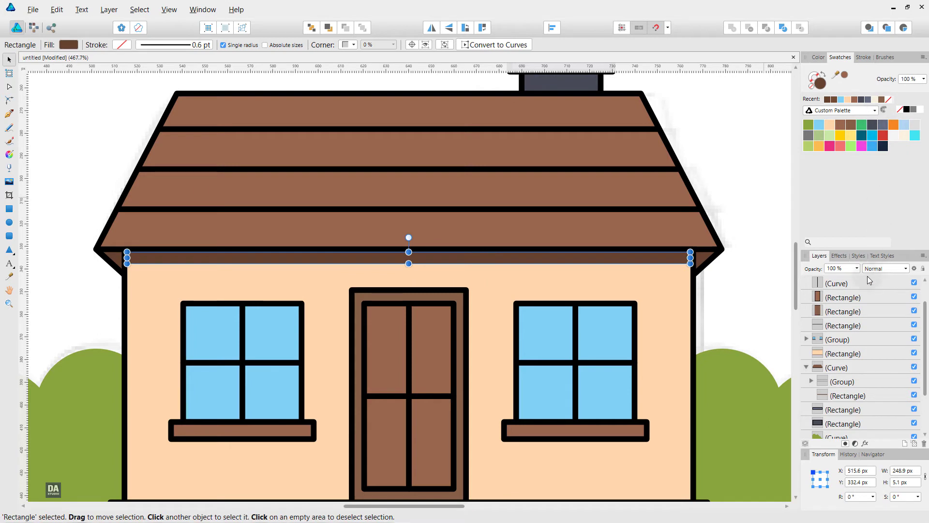
{"action": "left_click_drag", "start_coordinate": [812, 279], "coordinate": [811, 280]}
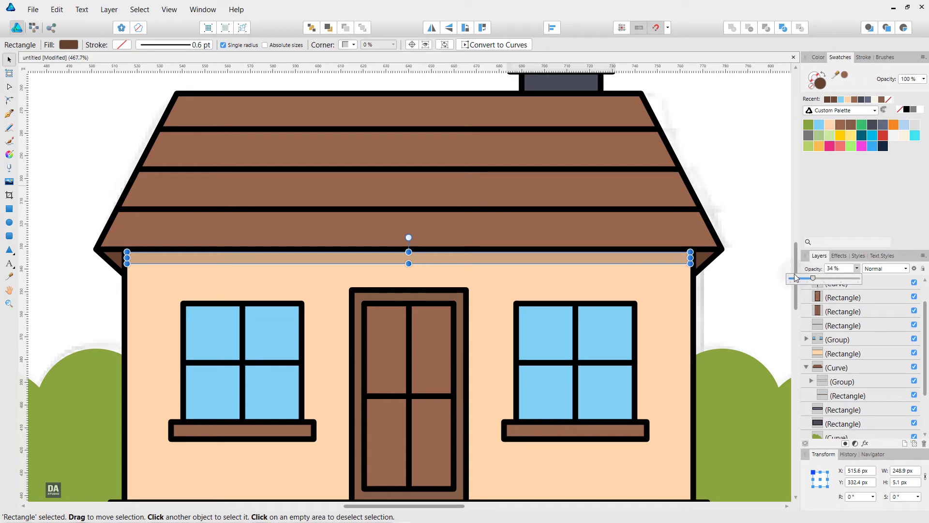
Duplicate the roof shadow band down toward the left window sill
{"action": "left_click", "coordinate": [751, 280]}
{"action": "left_click_drag", "start_coordinate": [404, 375], "coordinate": [380, 284]}
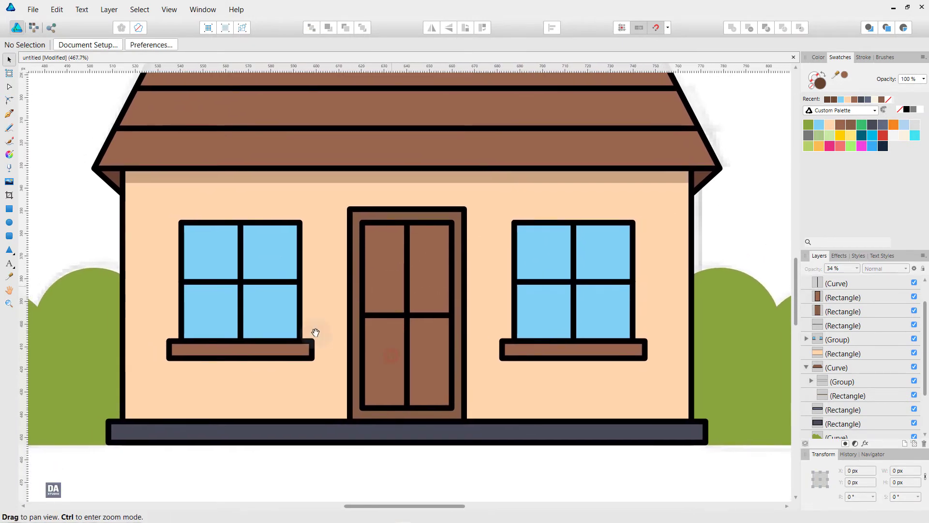
{"action": "scroll", "coordinate": [213, 372], "scroll_direction": "up", "scroll_amount": 3}
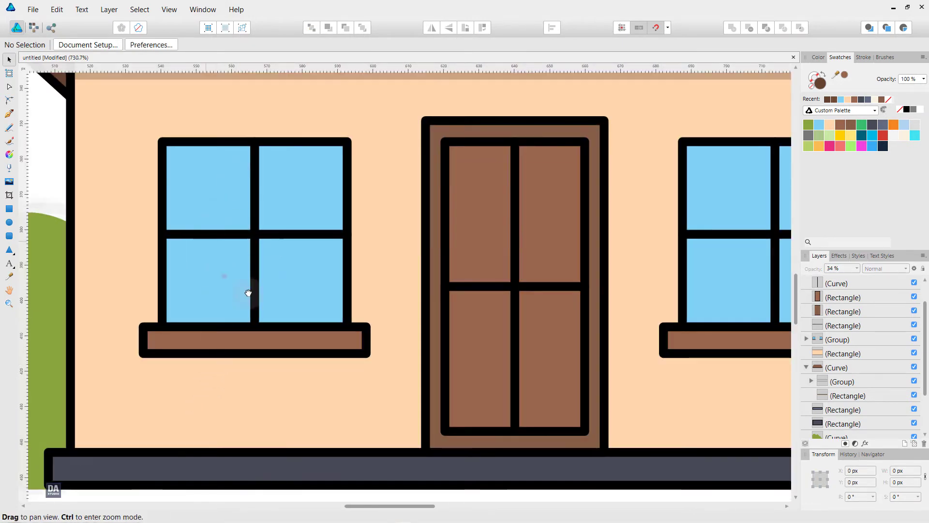
{"action": "left_click_drag", "start_coordinate": [225, 276], "coordinate": [248, 299]}
{"action": "left_click", "coordinate": [272, 105]}
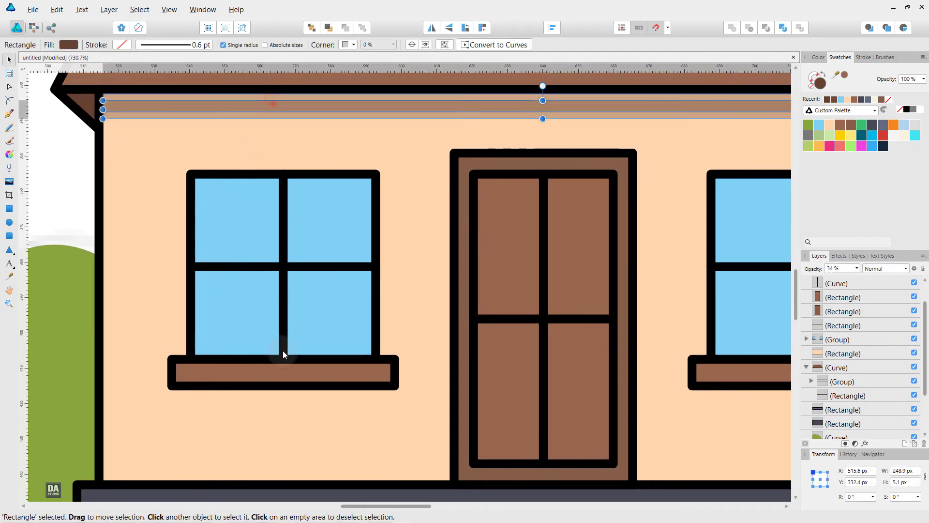
{"action": "left_click_drag", "start_coordinate": [272, 104], "coordinate": [339, 400]}
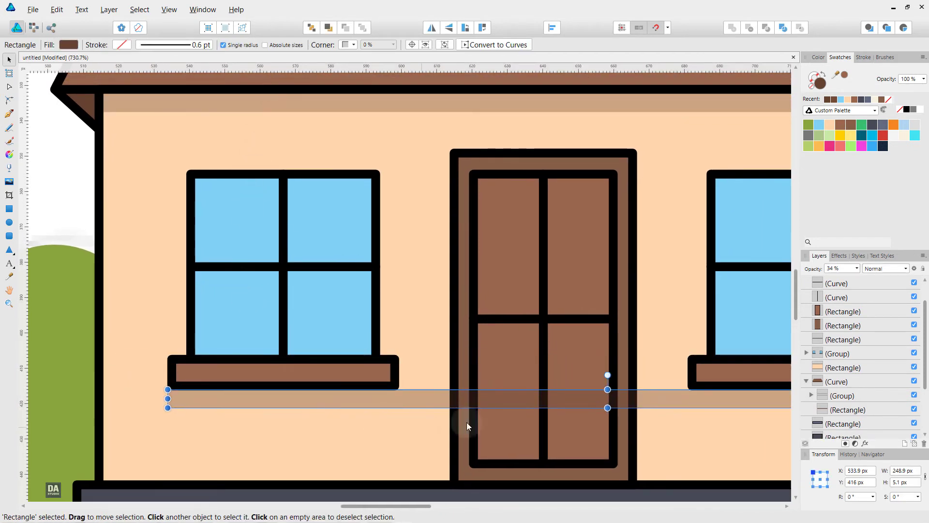
Shorten the copied band to the sill's width and move it under the sill
{"action": "left_click_drag", "start_coordinate": [665, 406], "coordinate": [411, 380]}
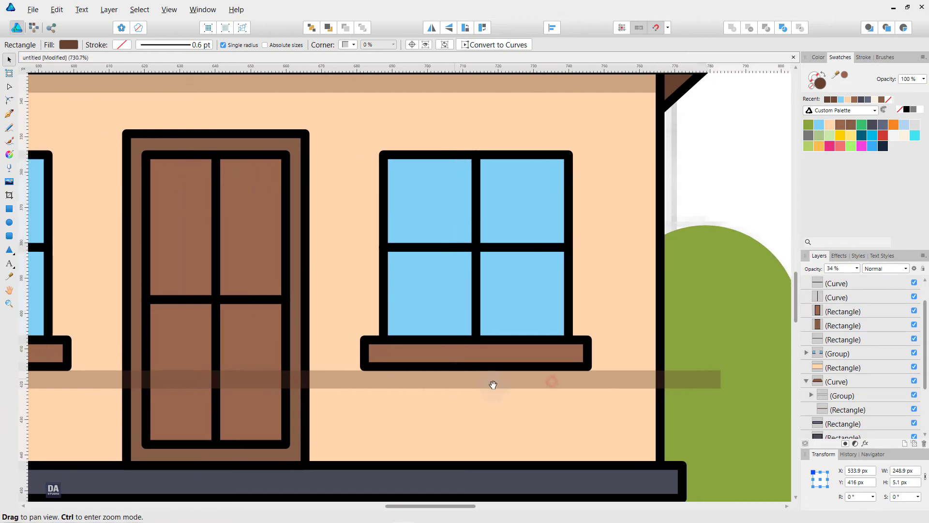
{"action": "mouse_move", "coordinate": [721, 379]}
{"action": "left_mouse_down"}
{"action": "mouse_move", "coordinate": [74, 379]}
{"action": "mouse_move", "coordinate": [264, 411]}
{"action": "left_mouse_up"}
{"action": "scroll", "coordinate": [275, 389], "scroll_direction": "up", "scroll_amount": 2}
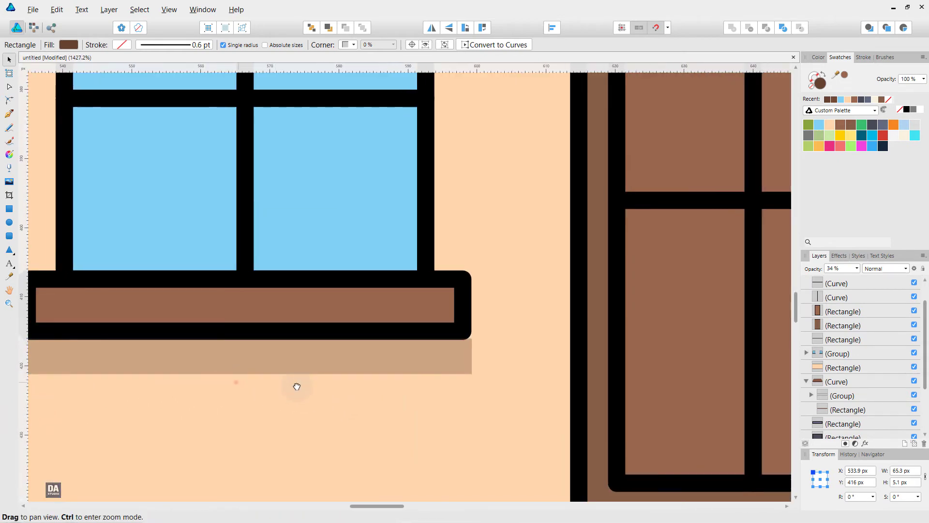
{"action": "left_click_drag", "start_coordinate": [297, 384], "coordinate": [377, 392]}
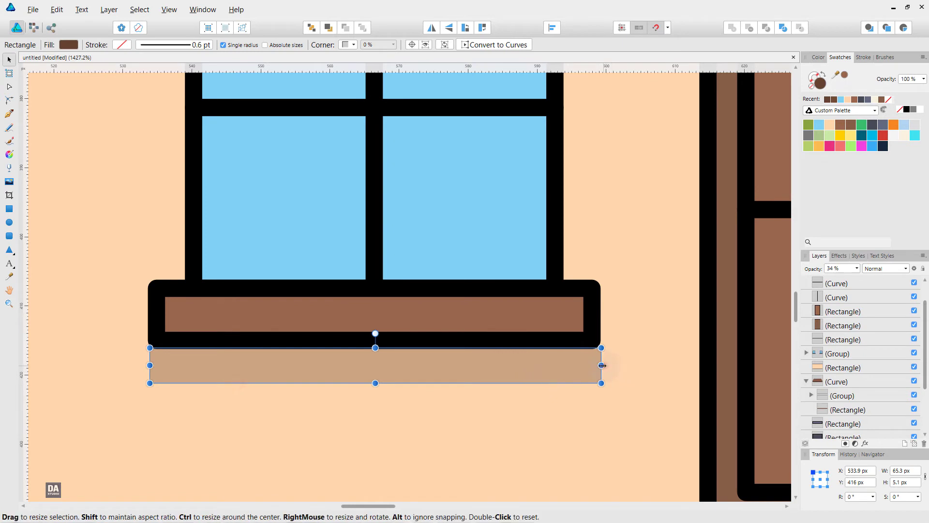
{"action": "left_click_drag", "start_coordinate": [602, 365], "coordinate": [602, 365]}
{"action": "left_click_drag", "start_coordinate": [149, 365], "coordinate": [152, 365]}
{"action": "left_click_drag", "start_coordinate": [432, 364], "coordinate": [431, 353]}
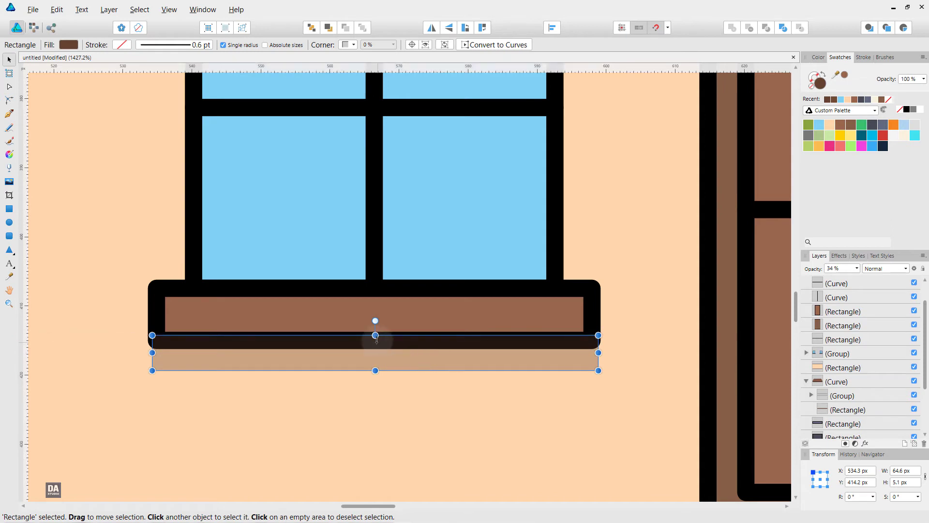
Thin the sill shadow to a narrow strip, then view the whole house and deselect
{"action": "left_click_drag", "start_coordinate": [375, 335], "coordinate": [377, 349]}
{"action": "scroll", "coordinate": [408, 367], "scroll_direction": "down", "scroll_amount": 3, "text": "ctrl"}
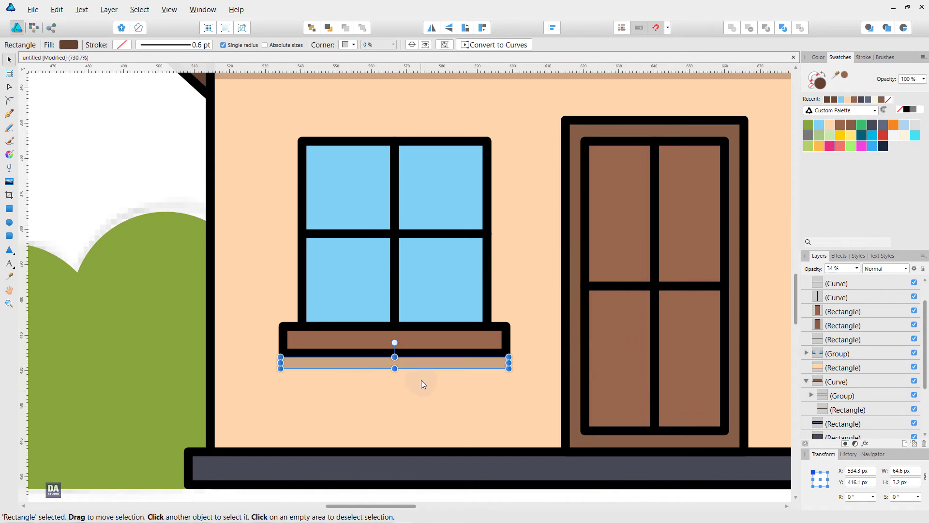
{"action": "scroll", "coordinate": [426, 378], "scroll_direction": "down", "scroll_amount": 2, "text": "ctrl"}
{"action": "scroll", "coordinate": [434, 376], "scroll_direction": "up", "scroll_amount": 3, "text": "ctrl"}
{"action": "scroll", "coordinate": [366, 356], "scroll_direction": "up", "scroll_amount": 3, "text": "ctrl"}
{"action": "scroll", "coordinate": [352, 362], "scroll_direction": "up", "scroll_amount": 2, "text": "ctrl"}
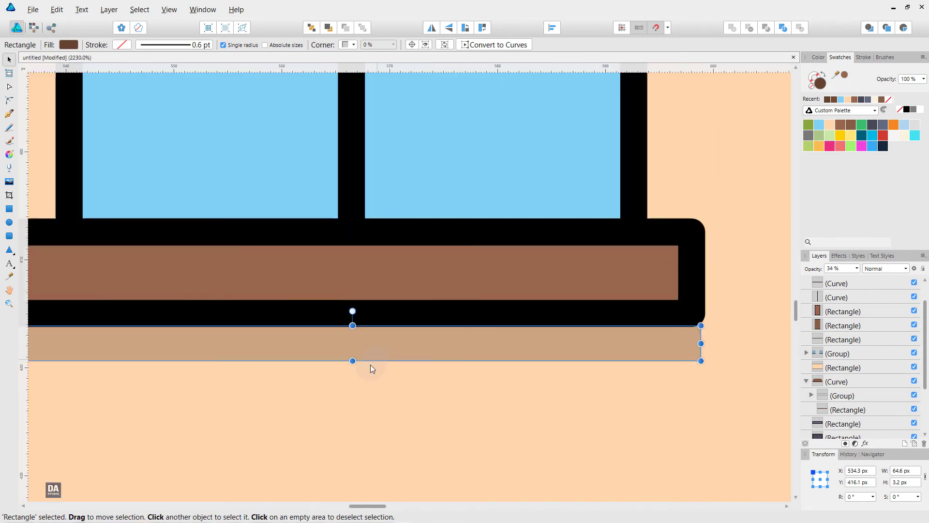
{"action": "left_click_drag", "start_coordinate": [353, 362], "coordinate": [352, 343]}
{"action": "scroll", "coordinate": [432, 358], "scroll_direction": "down", "scroll_amount": 4, "text": "ctrl"}
{"action": "scroll", "coordinate": [431, 357], "scroll_direction": "down", "scroll_amount": 2, "text": "ctrl"}
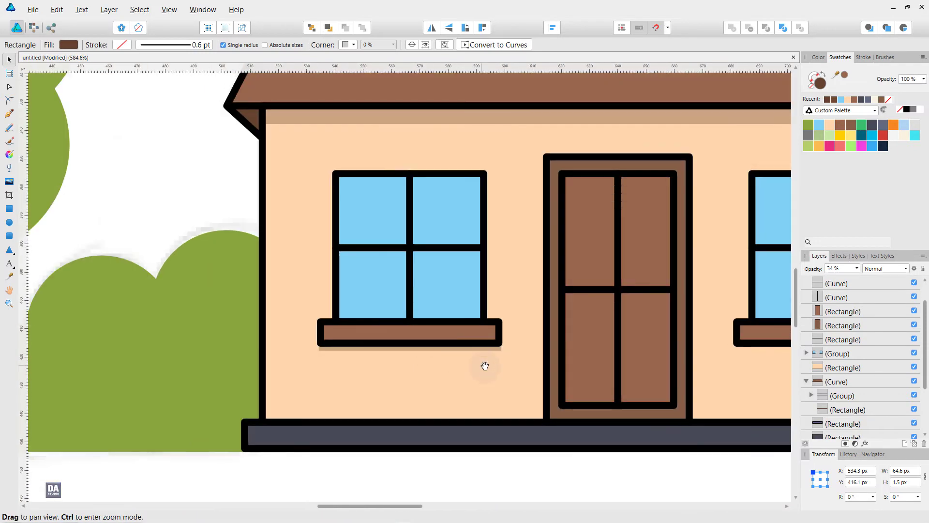
{"action": "mouse_move", "coordinate": [482, 368]}
{"action": "left_mouse_down"}
{"action": "mouse_move", "coordinate": [202, 356]}
{"action": "mouse_move", "coordinate": [620, 359]}
{"action": "left_mouse_up"}
{"action": "scroll", "coordinate": [610, 356], "scroll_direction": "up", "scroll_amount": 5}
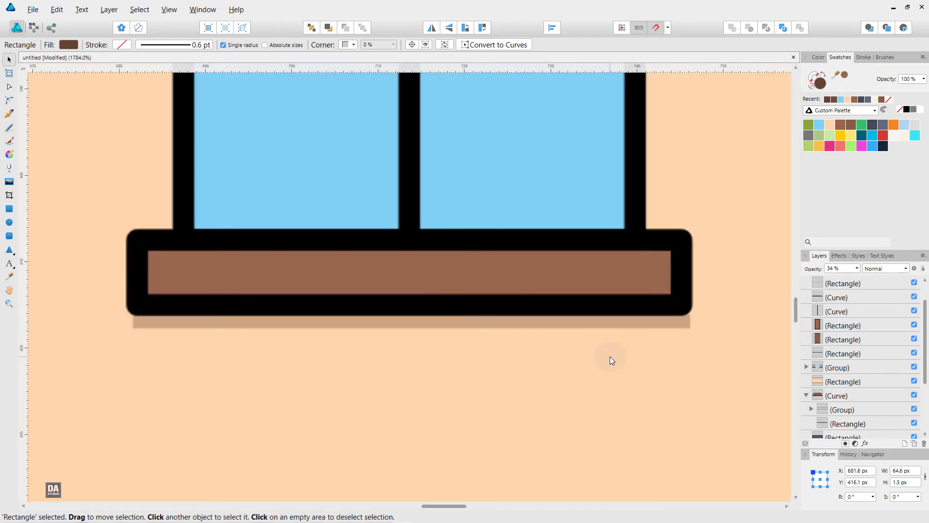
{"action": "scroll", "coordinate": [442, 339], "scroll_direction": "up", "scroll_amount": 1}
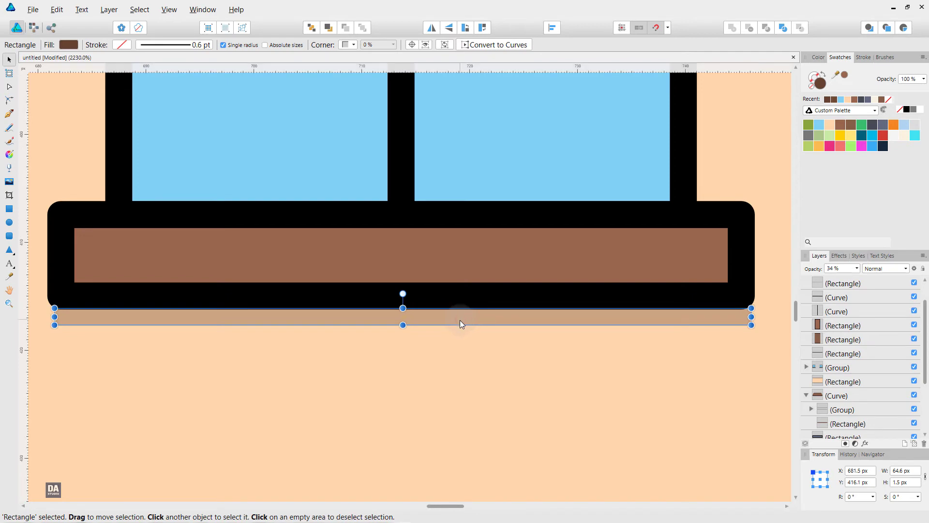
{"action": "scroll", "coordinate": [460, 320], "scroll_direction": "down", "scroll_amount": 4}
{"action": "scroll", "coordinate": [460, 321], "scroll_direction": "down", "scroll_amount": 5}
{"action": "left_click", "coordinate": [635, 233]}
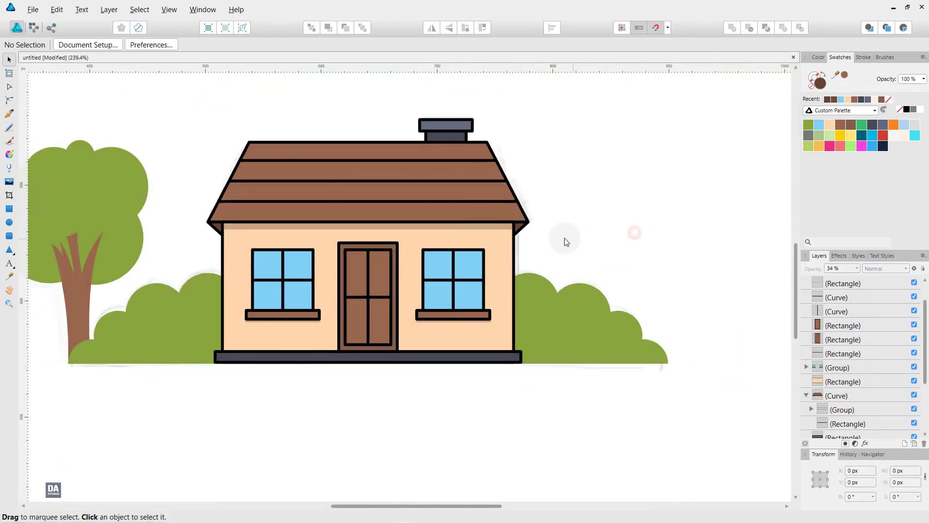
Draw a white diagonal glare line across the left window's top-right pane
{"action": "scroll", "coordinate": [289, 265], "scroll_direction": "up", "scroll_amount": 2}
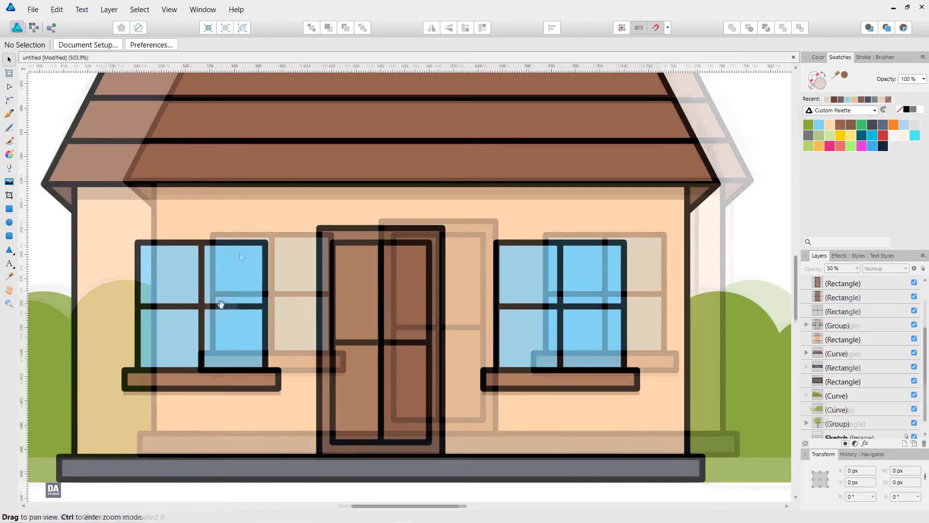
{"action": "scroll", "coordinate": [256, 309], "scroll_direction": "up", "scroll_amount": 2}
{"action": "key", "text": "p"}
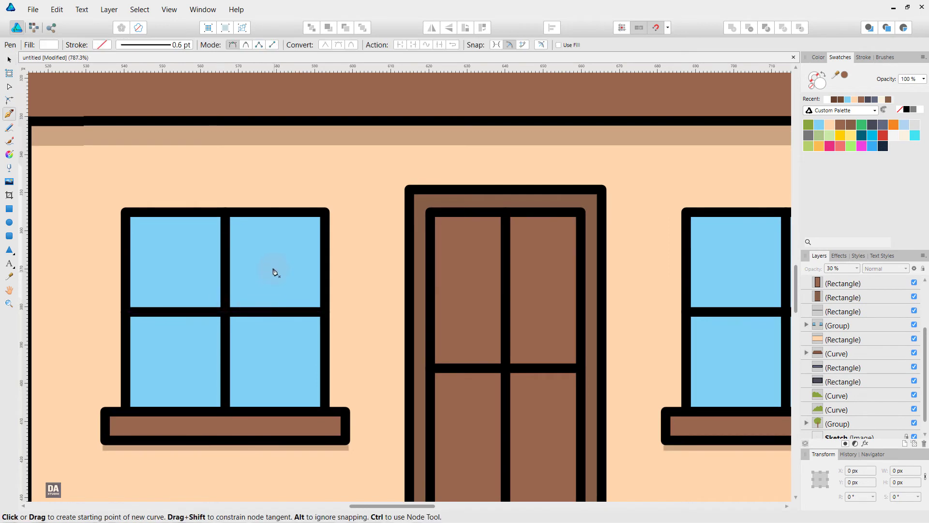
{"action": "left_click", "coordinate": [241, 230]}
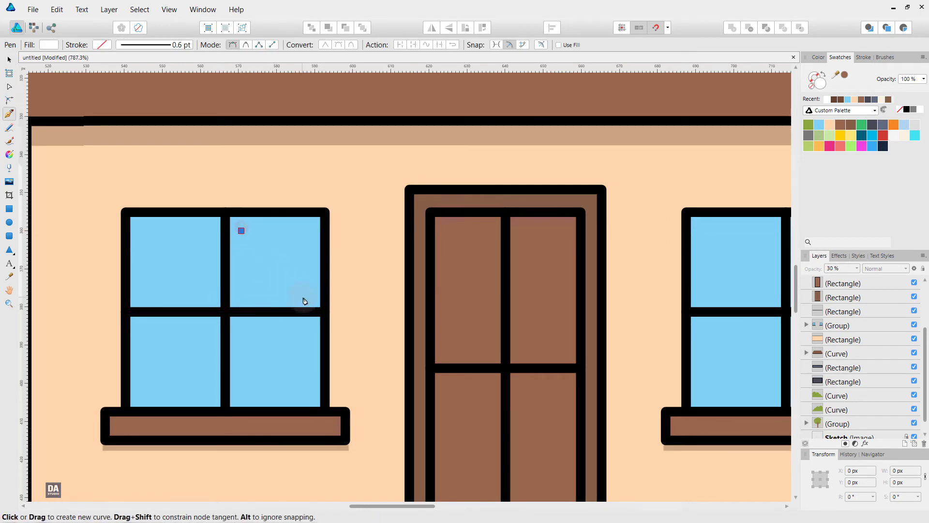
{"action": "left_click", "coordinate": [303, 297]}
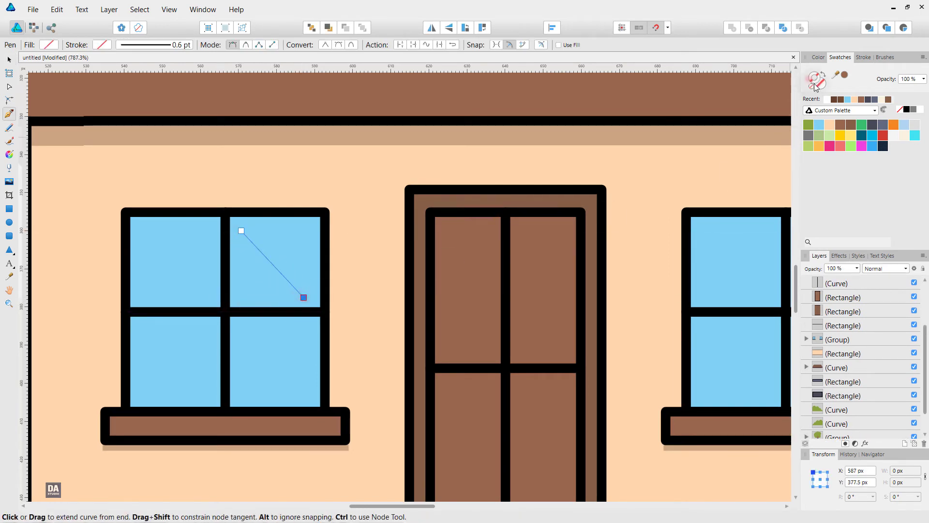
{"action": "left_click", "coordinate": [920, 110]}
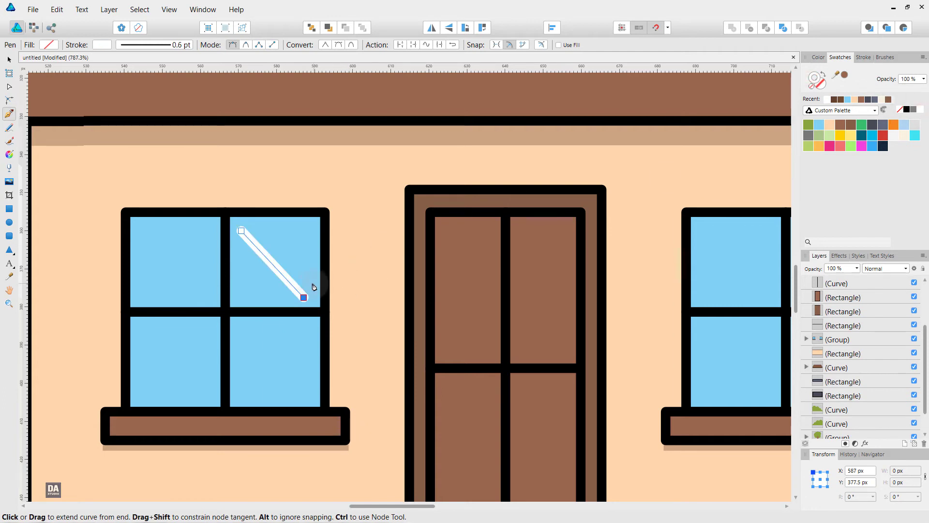
{"action": "key", "text": "v"}
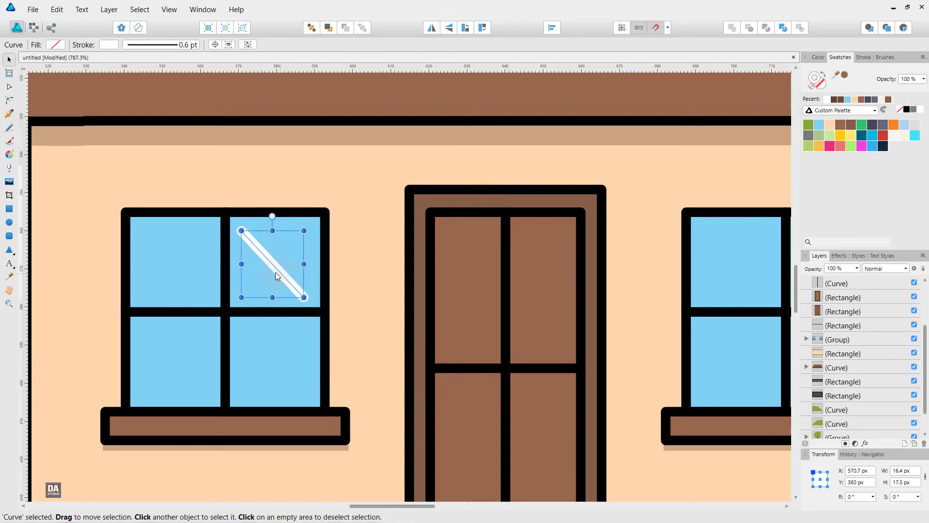
Duplicate the glare lines into the bottom-left pane and group all the window's glare lines
{"action": "mouse_move", "coordinate": [276, 275]}
{"action": "left_mouse_down"}
{"action": "mouse_move", "coordinate": [292, 262]}
{"action": "mouse_move", "coordinate": [304, 279]}
{"action": "mouse_move", "coordinate": [300, 272]}
{"action": "mouse_move", "coordinate": [267, 287]}
{"action": "mouse_move", "coordinate": [258, 273]}
{"action": "left_mouse_up"}
{"action": "left_click", "coordinate": [284, 264], "text": "shift"}
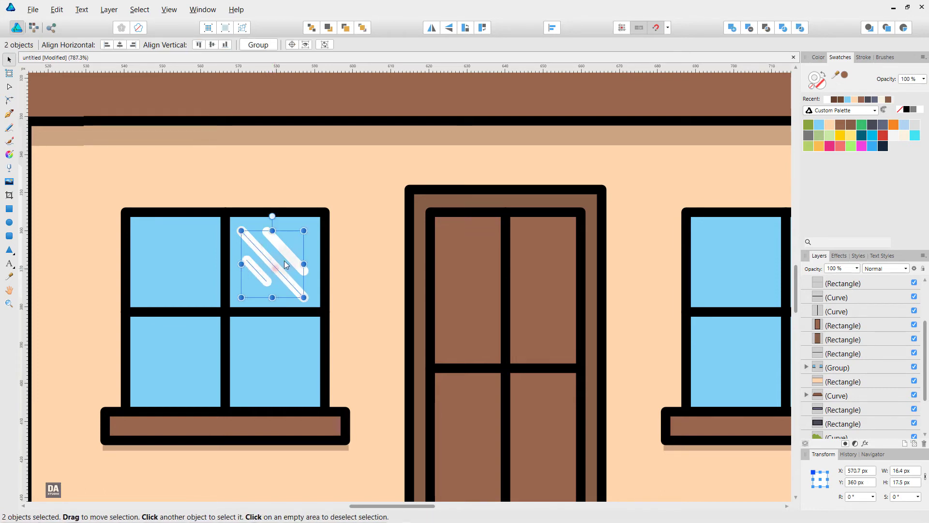
{"action": "left_click_drag", "start_coordinate": [292, 264], "coordinate": [193, 361]}
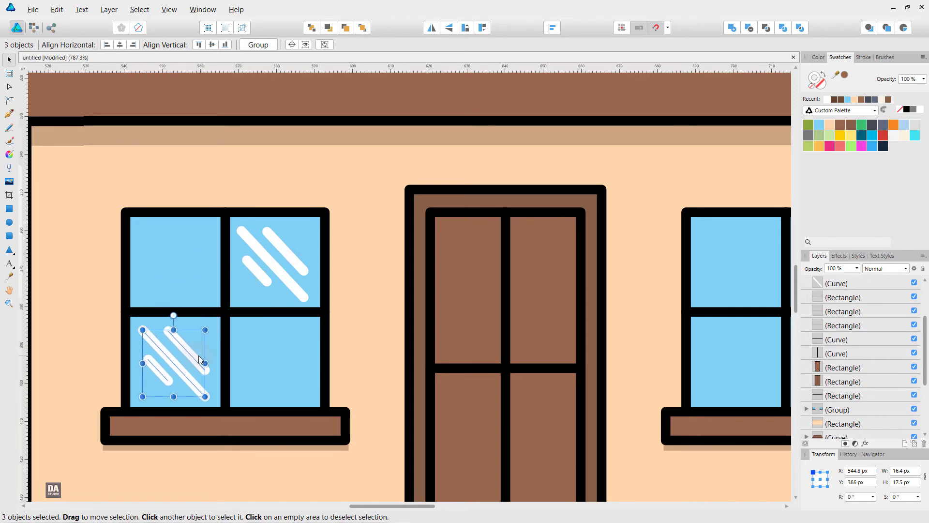
{"action": "key", "text": "ctrl+g"}
{"action": "left_click", "coordinate": [267, 278], "text": "shift"}
{"action": "left_click", "coordinate": [288, 267], "text": "shift"}
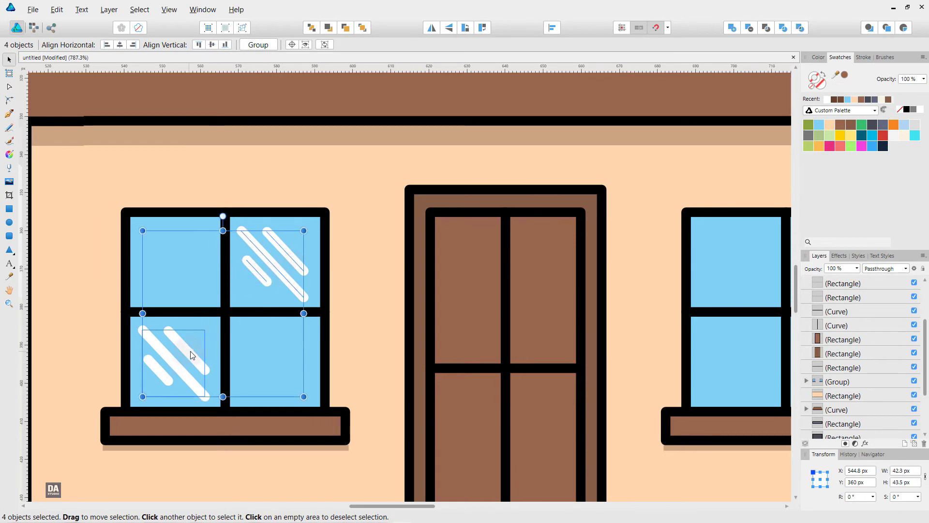
{"action": "key", "text": "ctrl+g"}
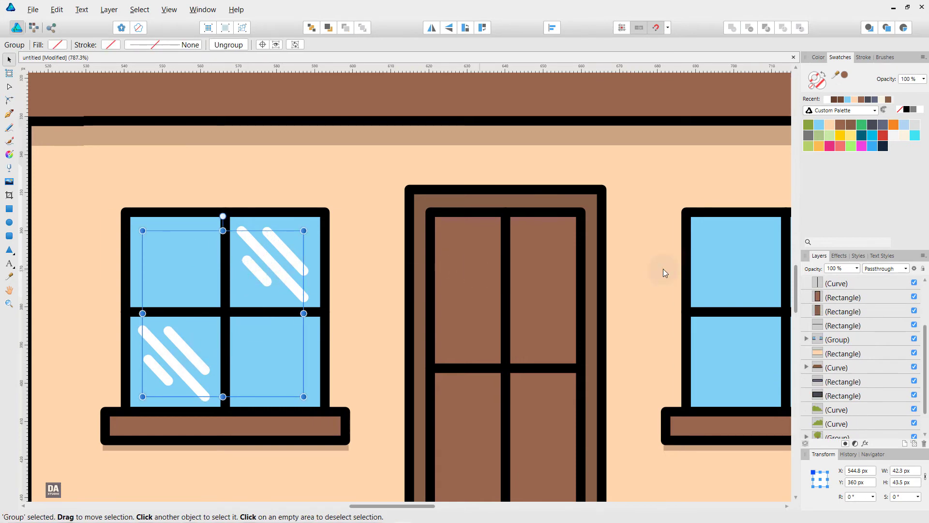
Set the glare group to 50% opacity and copy it onto the right window
{"action": "left_click_drag", "start_coordinate": [858, 276], "coordinate": [826, 283]}
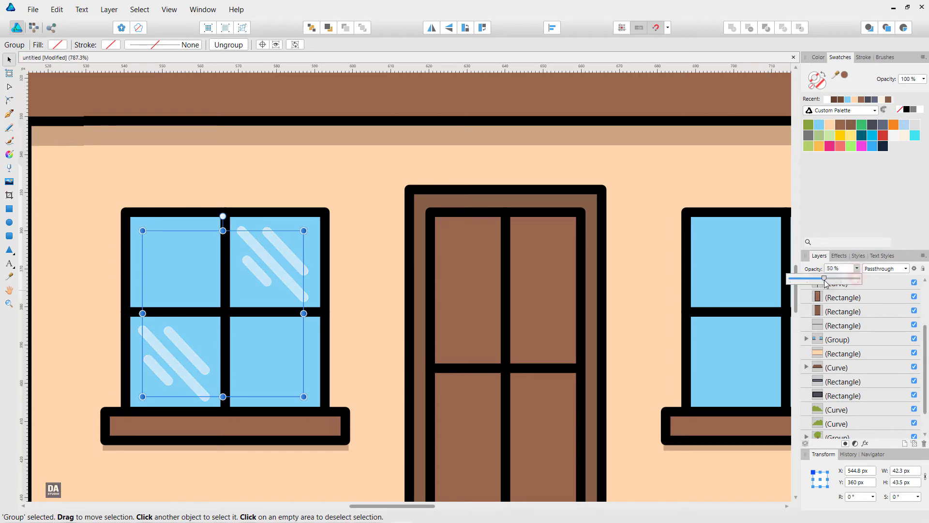
{"action": "scroll", "coordinate": [415, 297], "scroll_direction": "down", "scroll_amount": 5, "text": "ctrl"}
{"action": "left_click", "coordinate": [377, 422]}
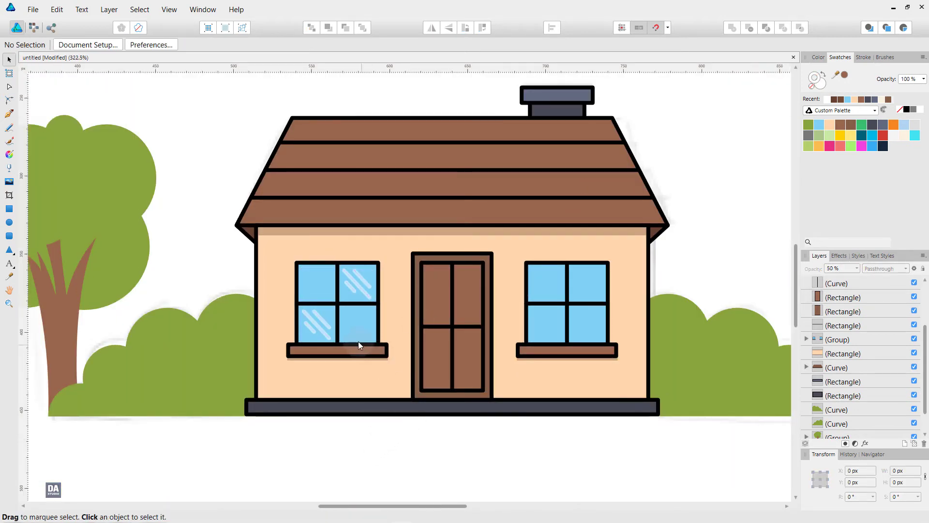
{"action": "left_click_drag", "start_coordinate": [318, 324], "coordinate": [549, 334]}
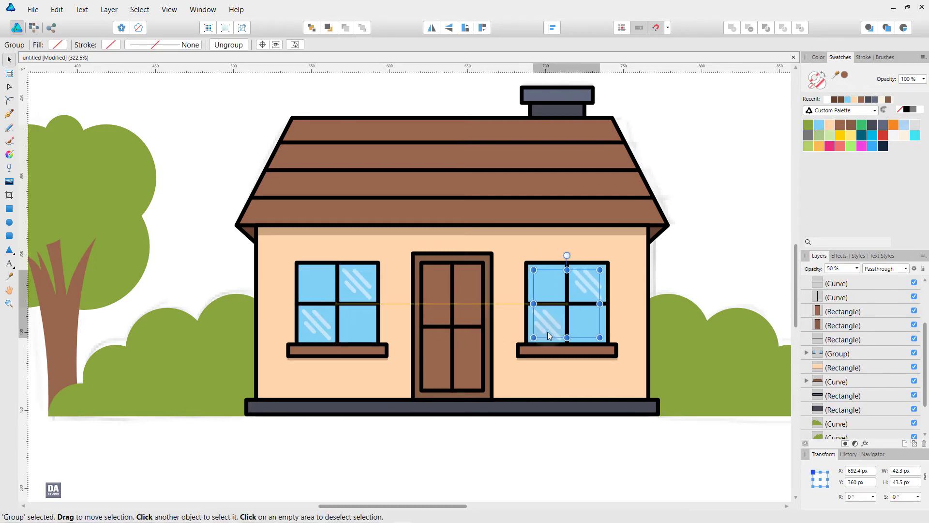
{"action": "left_click", "coordinate": [542, 447]}
{"action": "scroll", "coordinate": [514, 428], "scroll_direction": "down", "scroll_amount": 2}
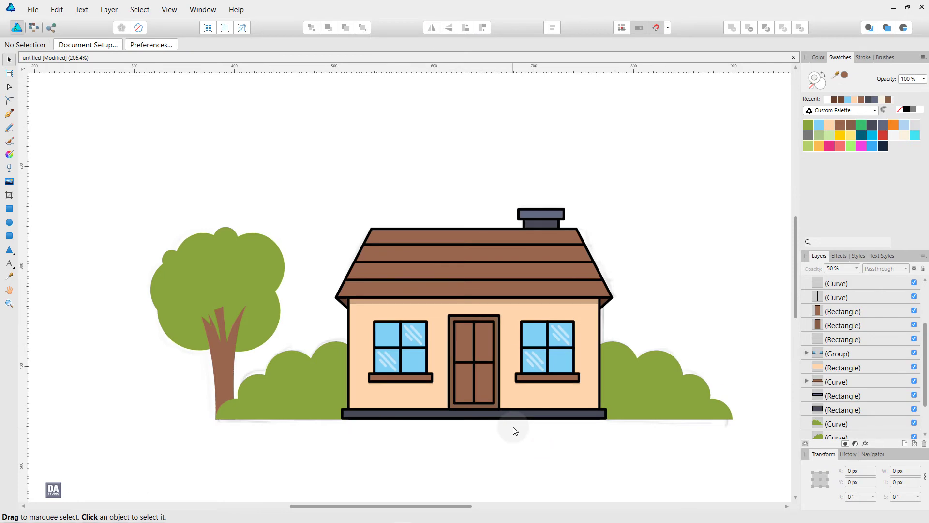
{"action": "left_click_drag", "start_coordinate": [484, 402], "coordinate": [417, 374]}
Draw pale grey rectangles fitted to the door's two upper panels
{"action": "scroll", "coordinate": [401, 333], "scroll_direction": "up", "scroll_amount": 2}
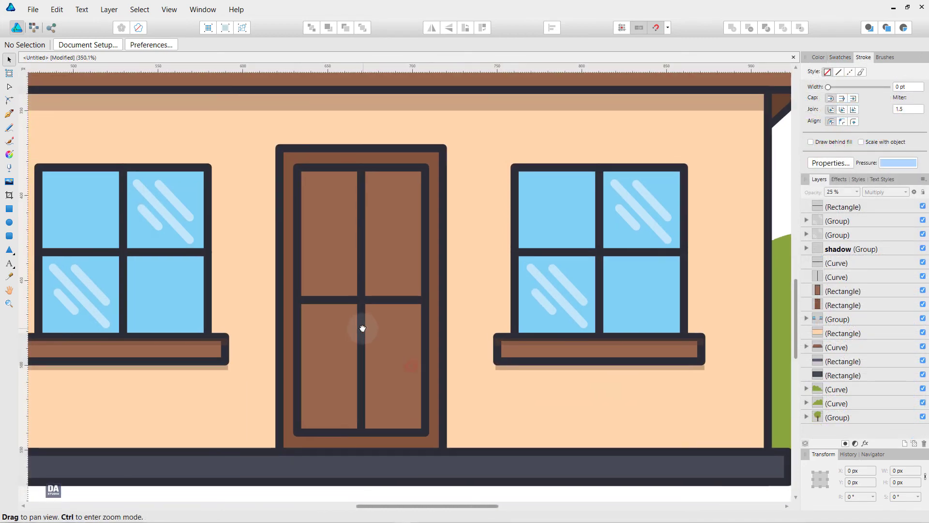
{"action": "left_click", "coordinate": [11, 210]}
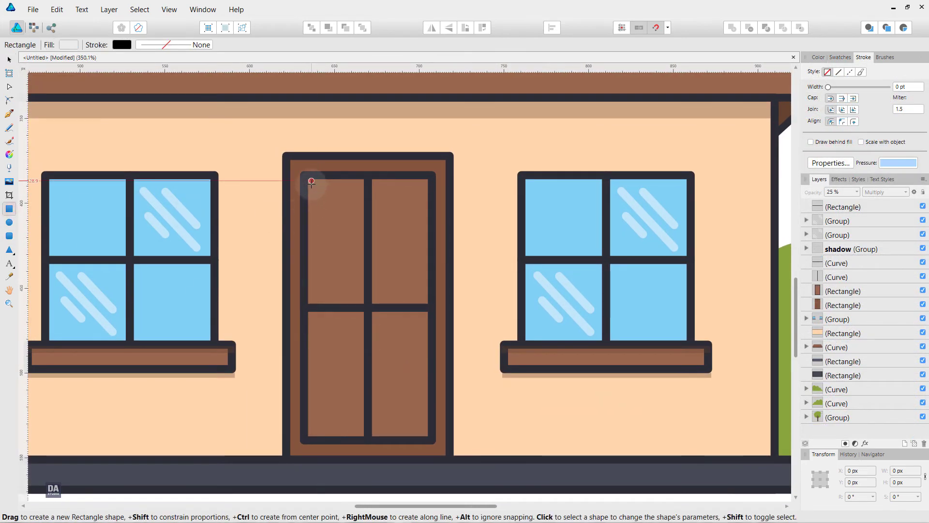
{"action": "left_click_drag", "start_coordinate": [311, 182], "coordinate": [360, 299]}
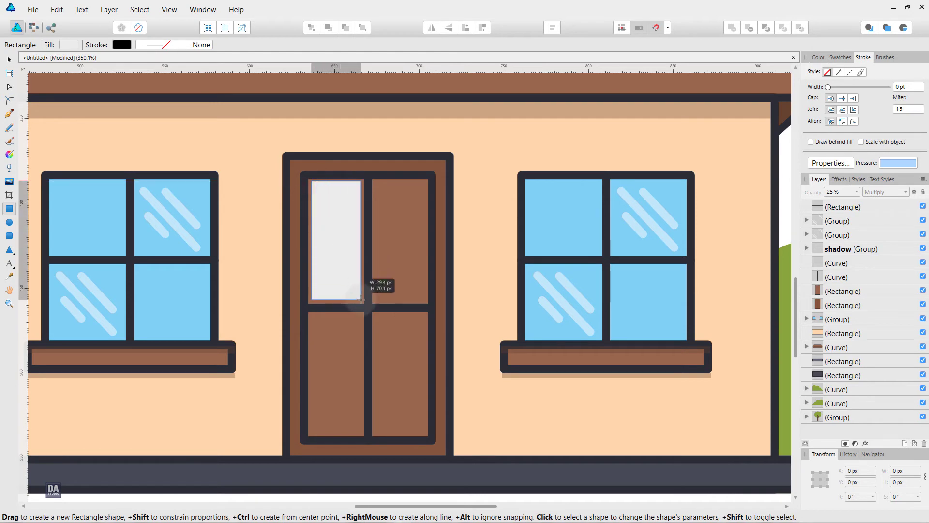
{"action": "scroll", "coordinate": [361, 299], "scroll_direction": "up", "scroll_amount": 3}
{"action": "scroll", "coordinate": [349, 290], "scroll_direction": "up", "scroll_amount": 3}
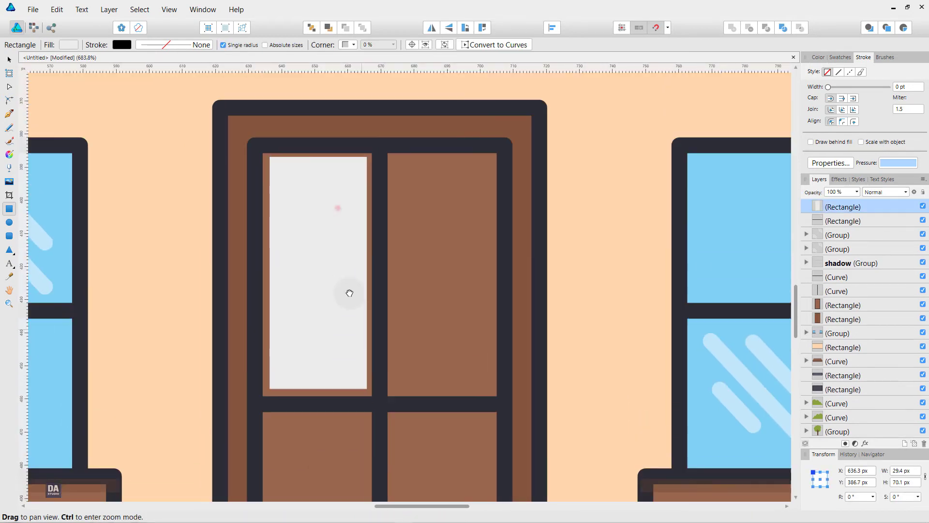
{"action": "scroll", "coordinate": [349, 287], "scroll_direction": "up", "scroll_amount": 1}
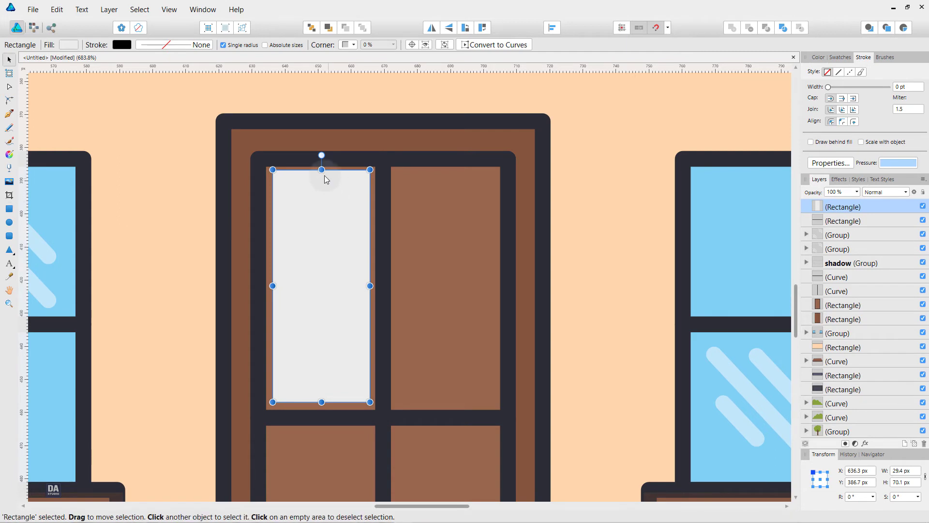
{"action": "left_click_drag", "start_coordinate": [321, 169], "coordinate": [321, 174]}
{"action": "scroll", "coordinate": [332, 201], "scroll_direction": "up", "scroll_amount": 1}
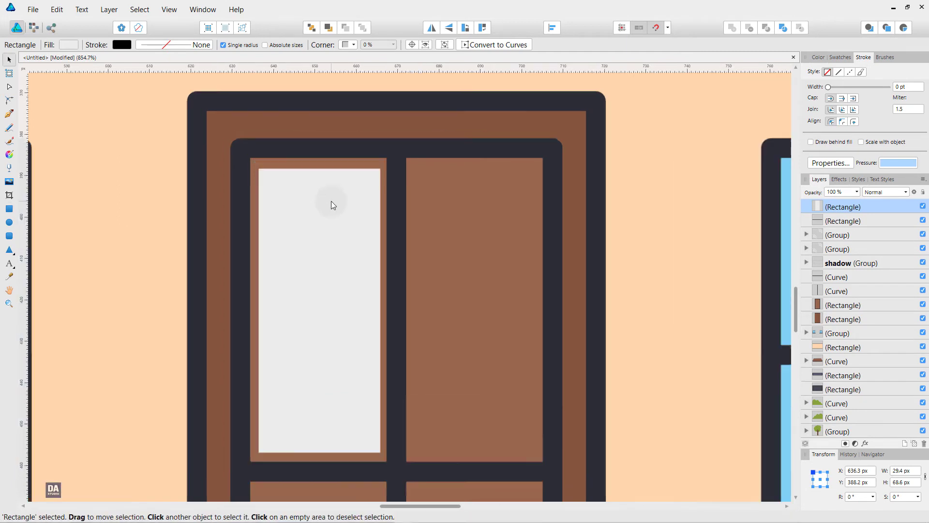
{"action": "scroll", "coordinate": [331, 201], "scroll_direction": "up", "scroll_amount": 1}
{"action": "left_click_drag", "start_coordinate": [318, 157], "coordinate": [317, 156]}
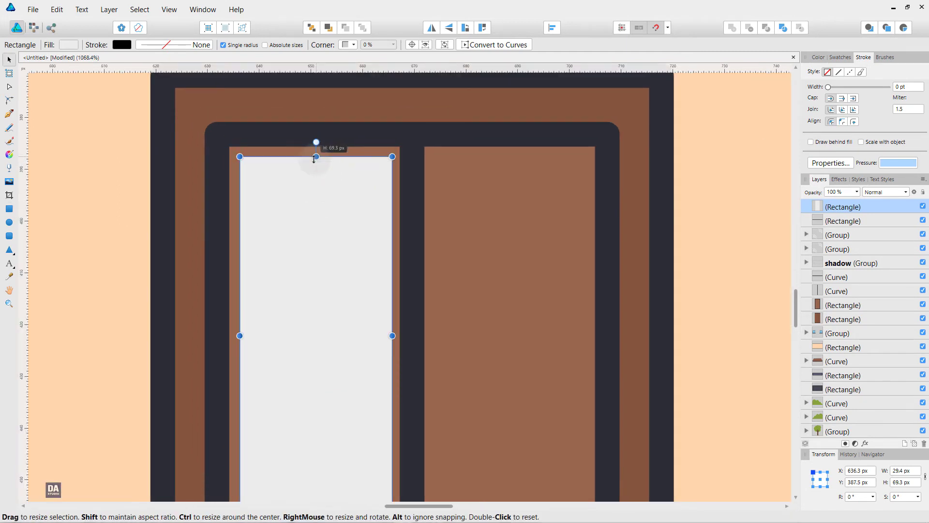
{"action": "left_click_drag", "start_coordinate": [359, 400], "coordinate": [347, 388]}
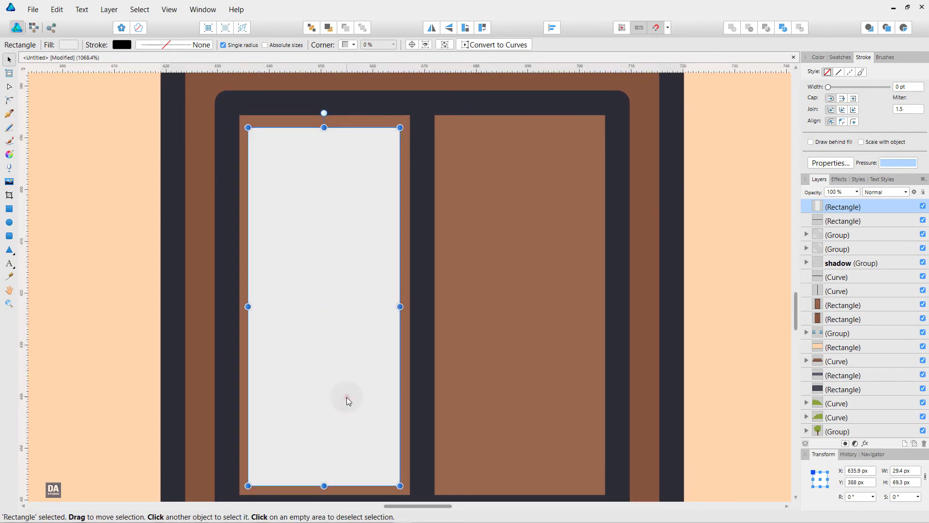
{"action": "left_click_drag", "start_coordinate": [347, 394], "coordinate": [522, 393]}
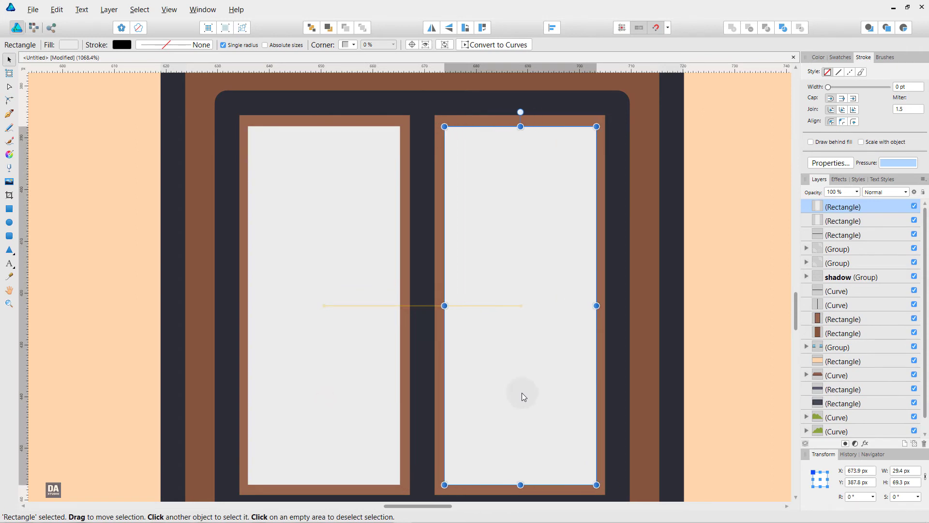
{"action": "key", "text": "space"}
Copy both upper pale rectangles down into the lower door panels
{"action": "left_click_drag", "start_coordinate": [445, 446], "coordinate": [425, 352]}
{"action": "left_click", "coordinate": [369, 376], "text": "shift"}
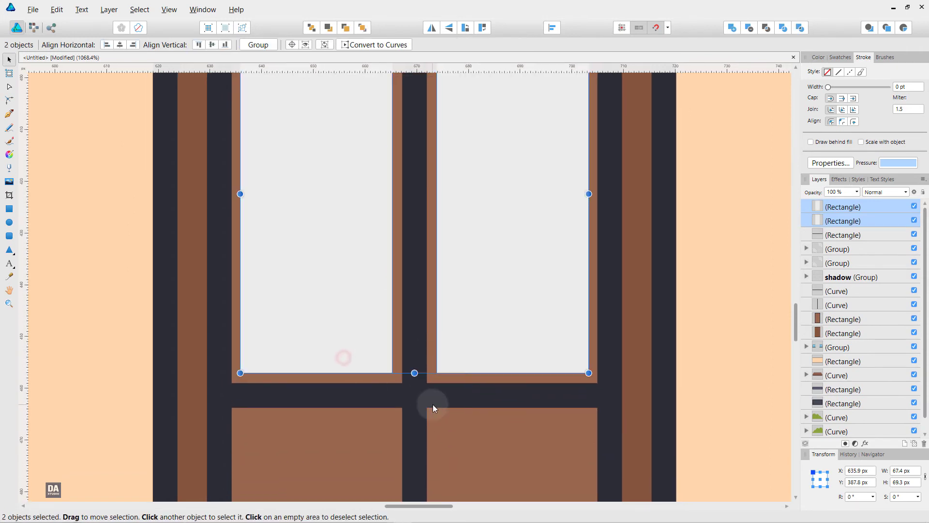
{"action": "scroll", "coordinate": [443, 451], "scroll_direction": "down", "scroll_amount": 3}
{"action": "left_click_drag", "start_coordinate": [443, 450], "coordinate": [401, 307]}
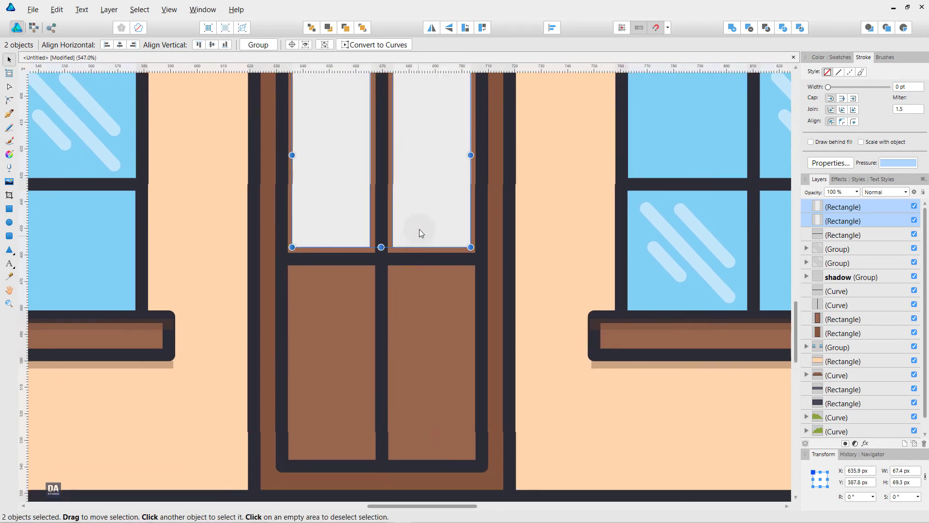
{"action": "left_click_drag", "start_coordinate": [420, 228], "coordinate": [420, 431]}
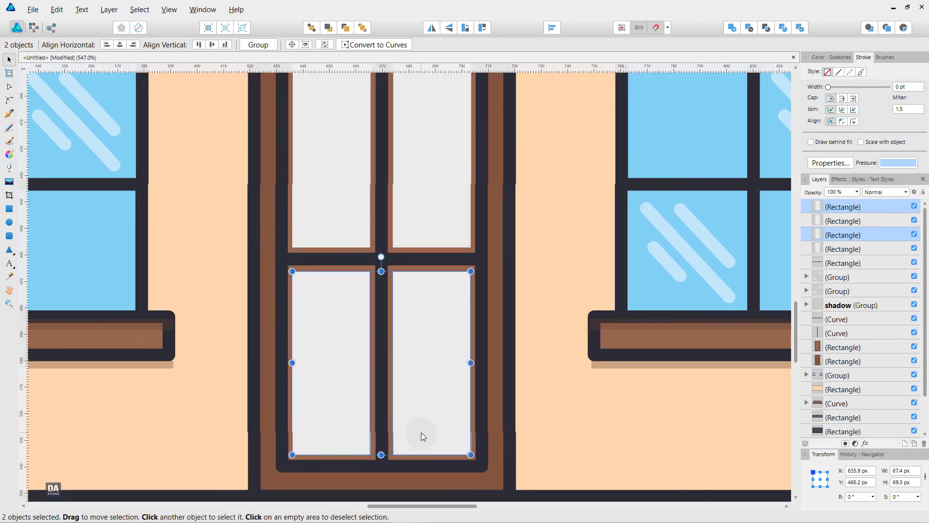
{"action": "scroll", "coordinate": [421, 432], "scroll_direction": "up", "scroll_amount": 1}
{"action": "left_click_drag", "start_coordinate": [421, 431], "coordinate": [414, 414]}
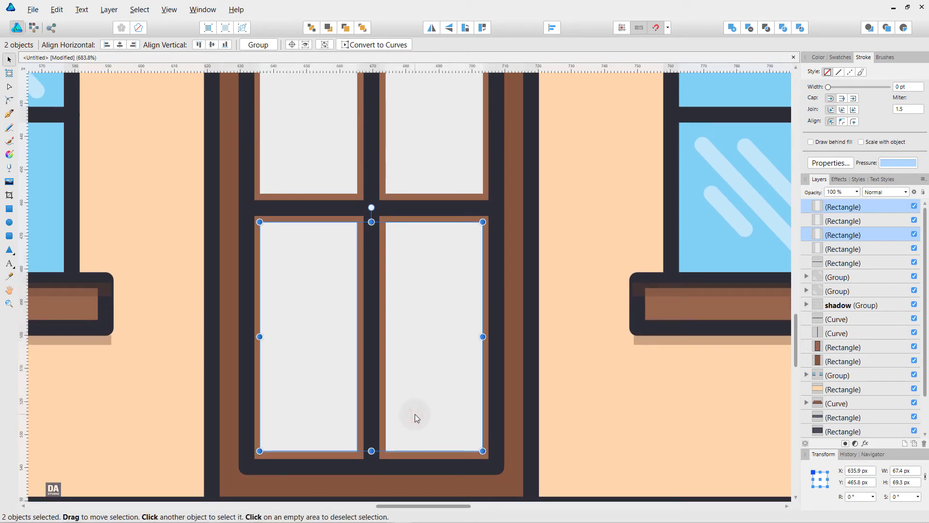
Shift-select all four door panel rectangles
{"action": "left_click", "coordinate": [332, 185]}
{"action": "left_click", "coordinate": [416, 167], "text": "shift"}
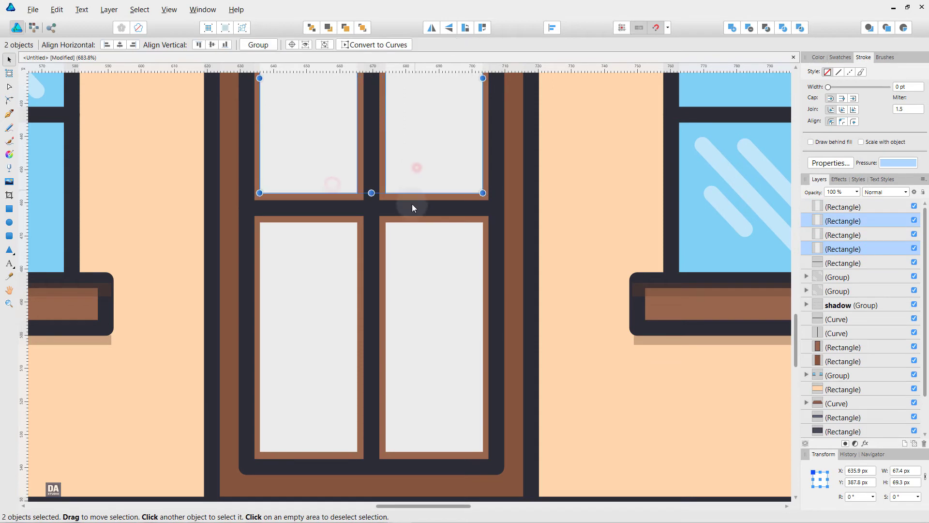
{"action": "left_click", "coordinate": [419, 267], "text": "shift"}
{"action": "left_click", "coordinate": [330, 280], "text": "shift"}
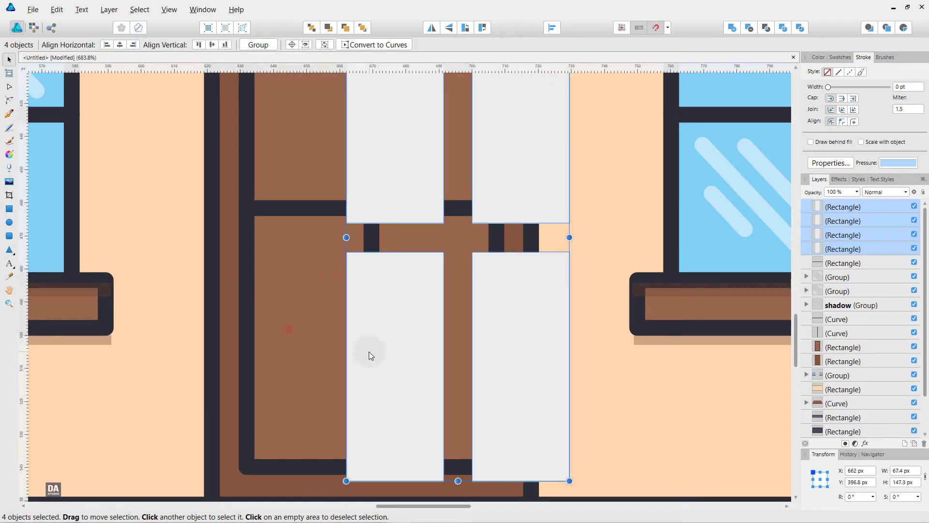
Group the four door panel rectangles
{"action": "right_click", "coordinate": [432, 299]}
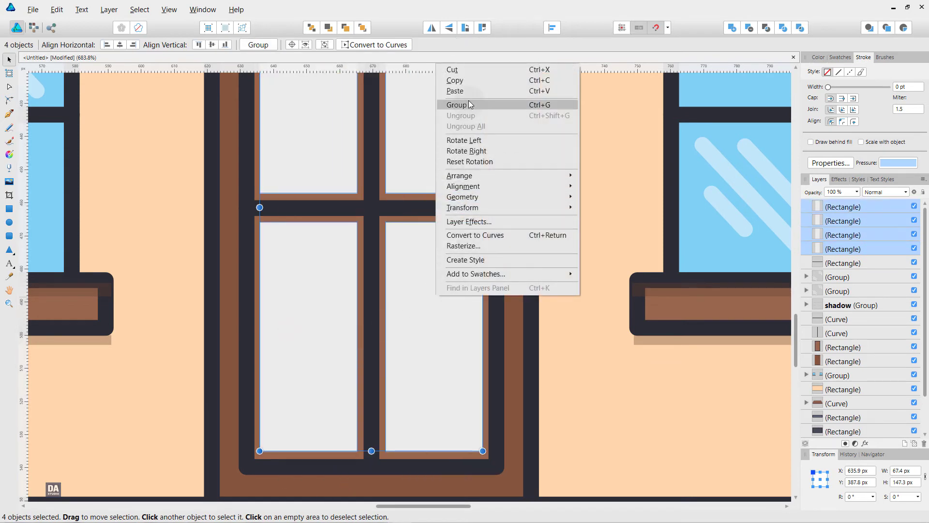
{"action": "left_click", "coordinate": [535, 106]}
{"action": "scroll", "coordinate": [490, 103], "scroll_direction": "down", "scroll_amount": 2}
{"action": "scroll", "coordinate": [469, 204], "scroll_direction": "down", "scroll_amount": 2}
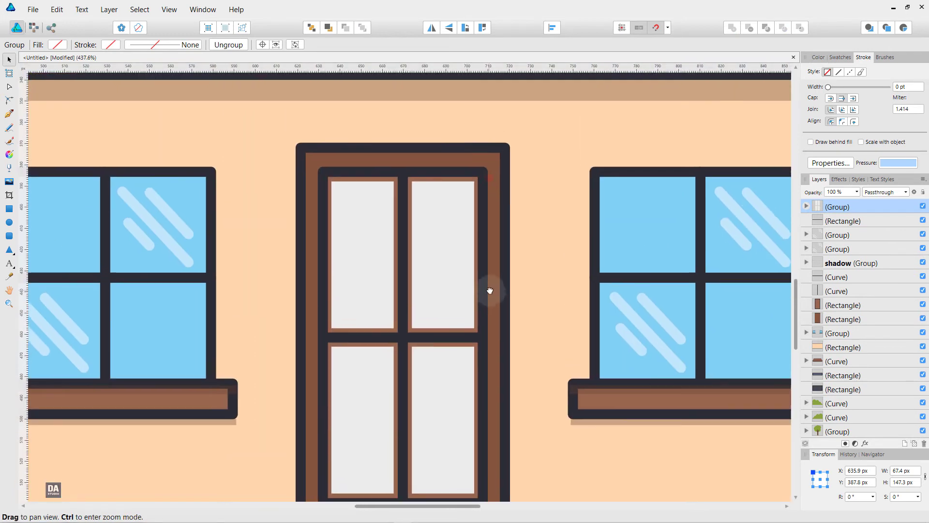
{"action": "left_click_drag", "start_coordinate": [489, 290], "coordinate": [484, 259]}
Fill the panel group brown with Multiply blending at about 25% opacity
{"action": "left_click", "coordinate": [832, 57]}
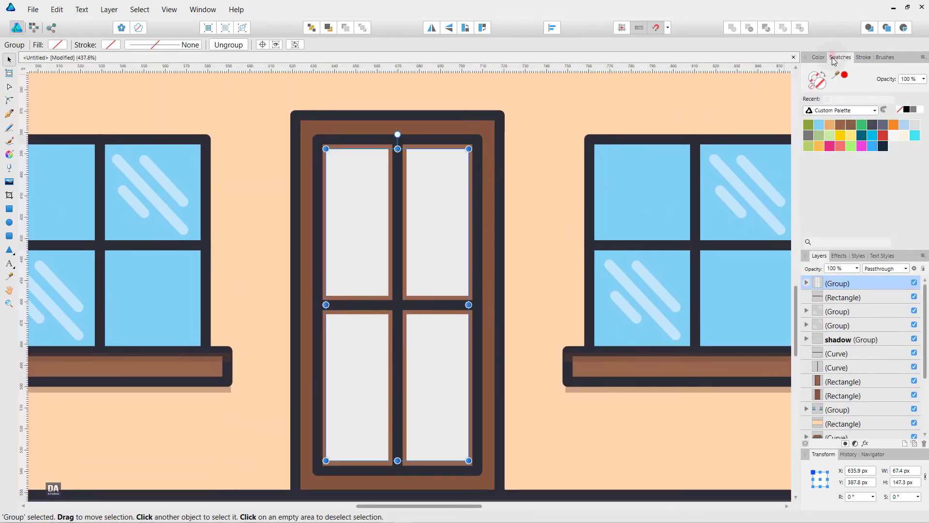
{"action": "left_click", "coordinate": [838, 127]}
{"action": "left_click", "coordinate": [881, 269]}
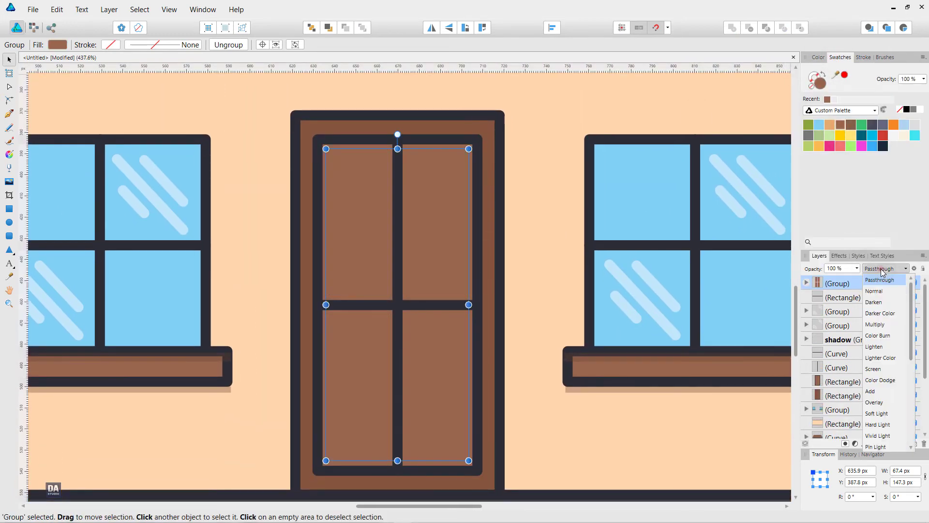
{"action": "left_click", "coordinate": [875, 325]}
{"action": "left_click", "coordinate": [857, 269]}
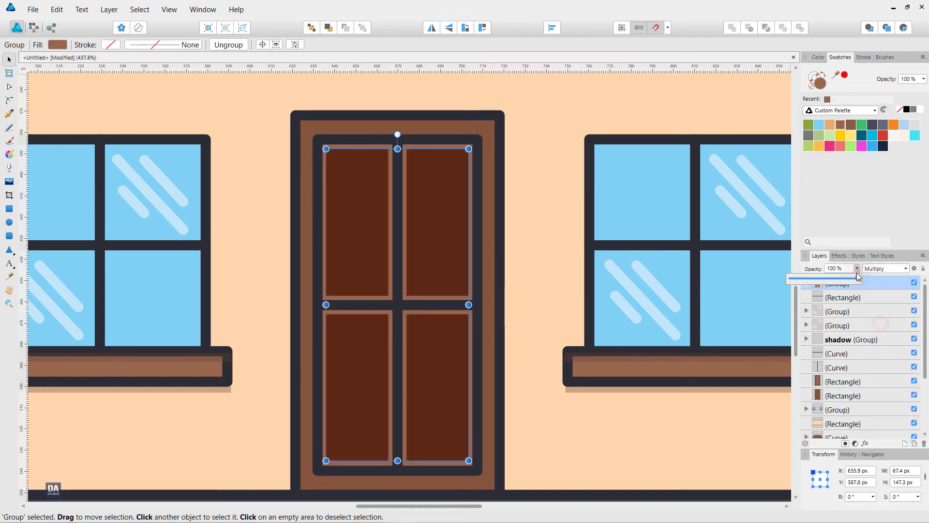
{"action": "left_click_drag", "start_coordinate": [857, 278], "coordinate": [813, 278]}
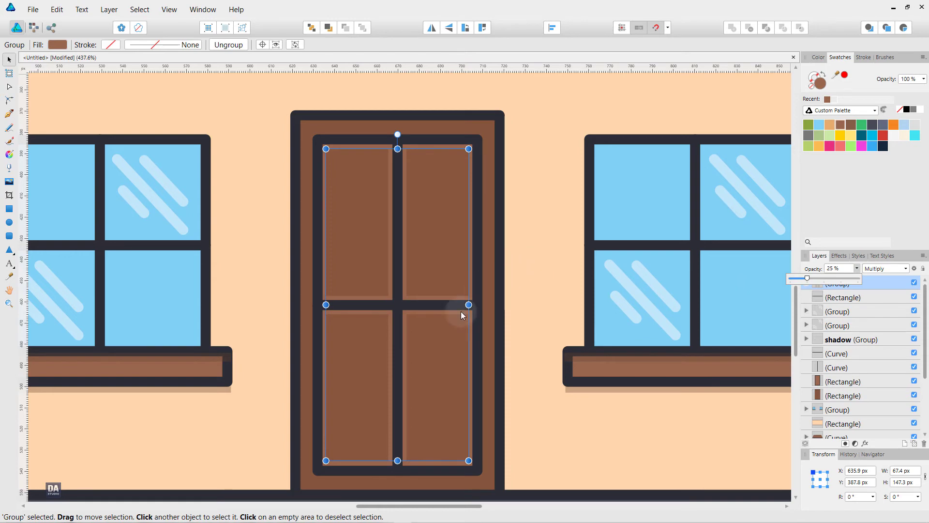
{"action": "scroll", "coordinate": [461, 316], "scroll_direction": "down", "scroll_amount": 4}
{"action": "scroll", "coordinate": [451, 344], "scroll_direction": "down", "scroll_amount": 1}
{"action": "left_click", "coordinate": [401, 466]}
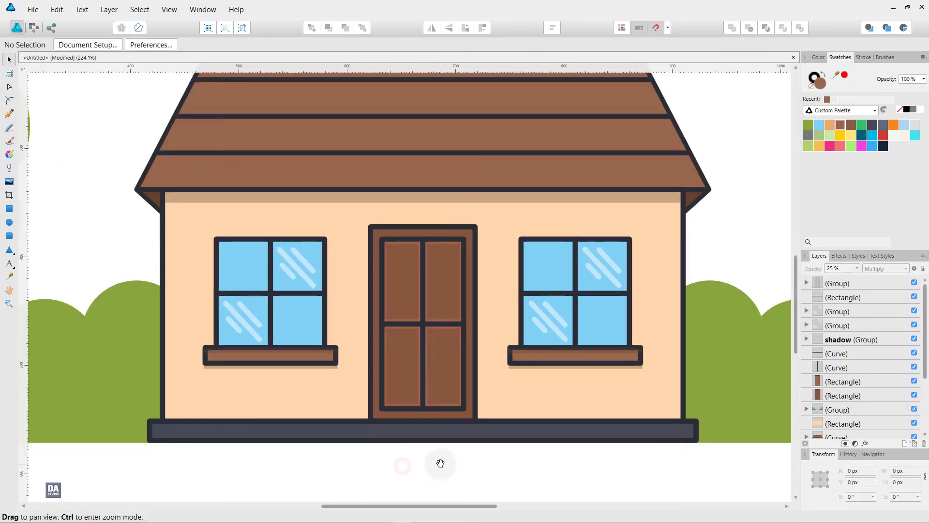
Start a Pen outline at the right-hand bush's right side, bending its first scalloped segment
{"action": "mouse_move", "coordinate": [421, 464]}
{"action": "left_mouse_down"}
{"action": "mouse_move", "coordinate": [398, 407]}
{"action": "mouse_move", "coordinate": [220, 346]}
{"action": "mouse_move", "coordinate": [167, 349]}
{"action": "left_mouse_up"}
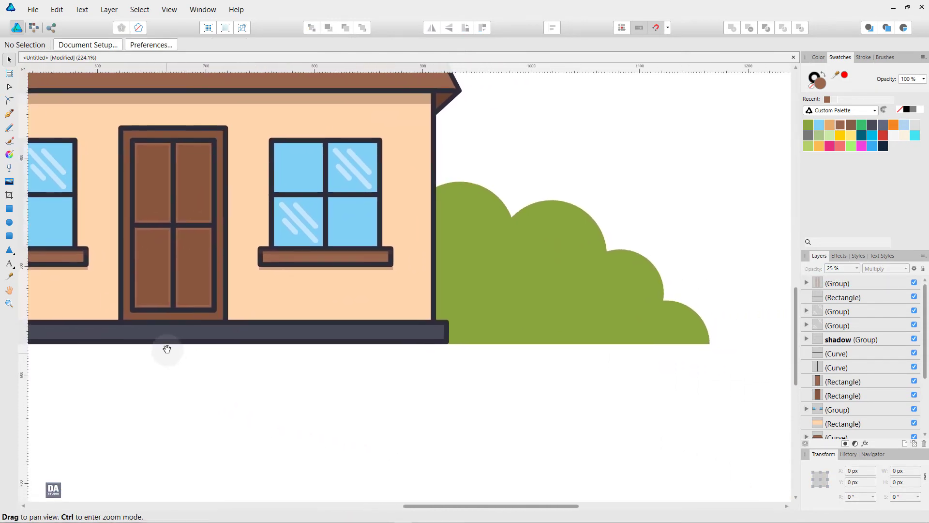
{"action": "scroll", "coordinate": [551, 321], "scroll_direction": "up", "scroll_amount": 2}
{"action": "left_click", "coordinate": [551, 320]}
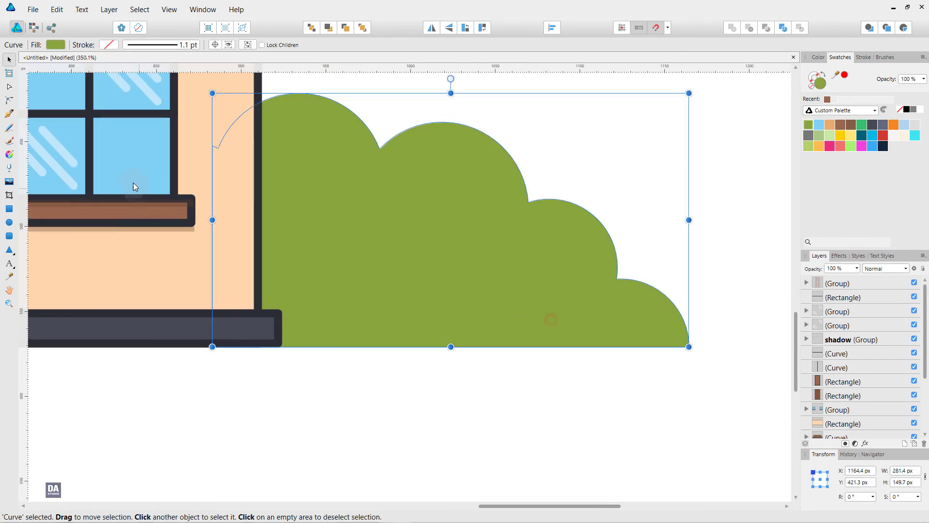
{"action": "left_click", "coordinate": [9, 115]}
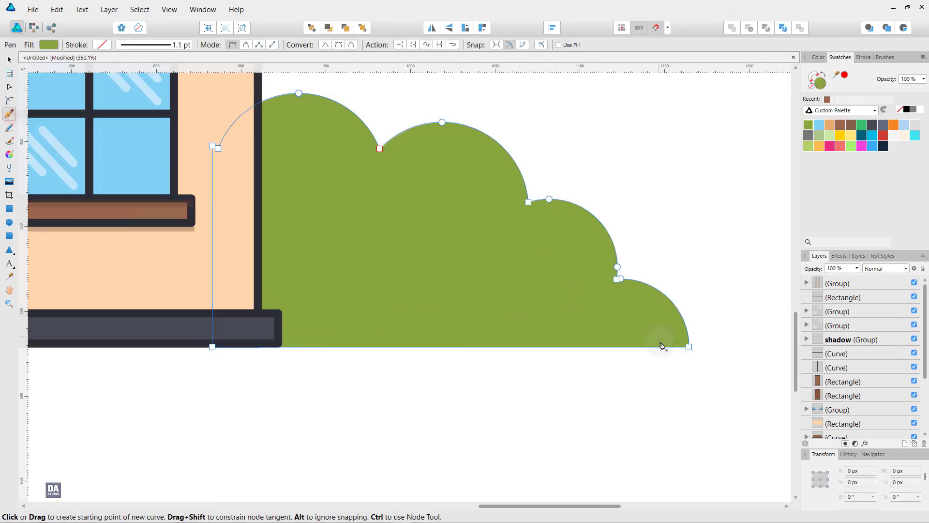
{"action": "left_click", "coordinate": [632, 274]}
{"action": "left_click_drag", "start_coordinate": [571, 304], "coordinate": [534, 337]}
{"action": "left_click", "coordinate": [573, 305]}
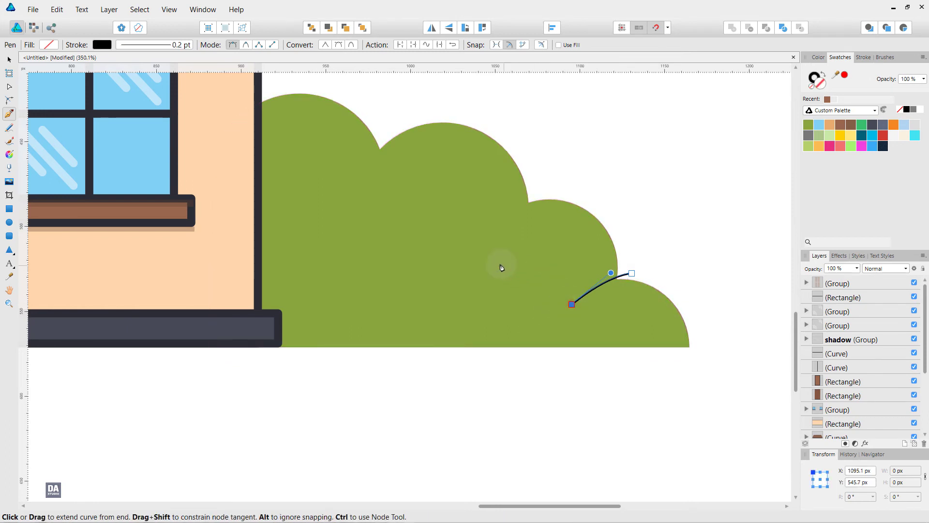
Continue the scalloped bumps left to the house wall and close with a straight bottom edge
{"action": "key", "text": "ctrl+z"}
{"action": "left_click_drag", "start_coordinate": [422, 245], "coordinate": [331, 280]}
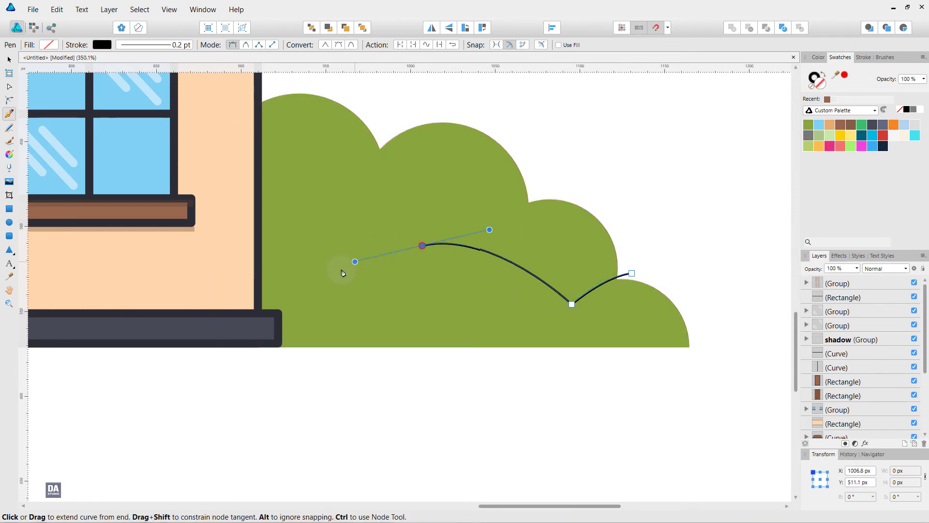
{"action": "left_click", "coordinate": [423, 246]}
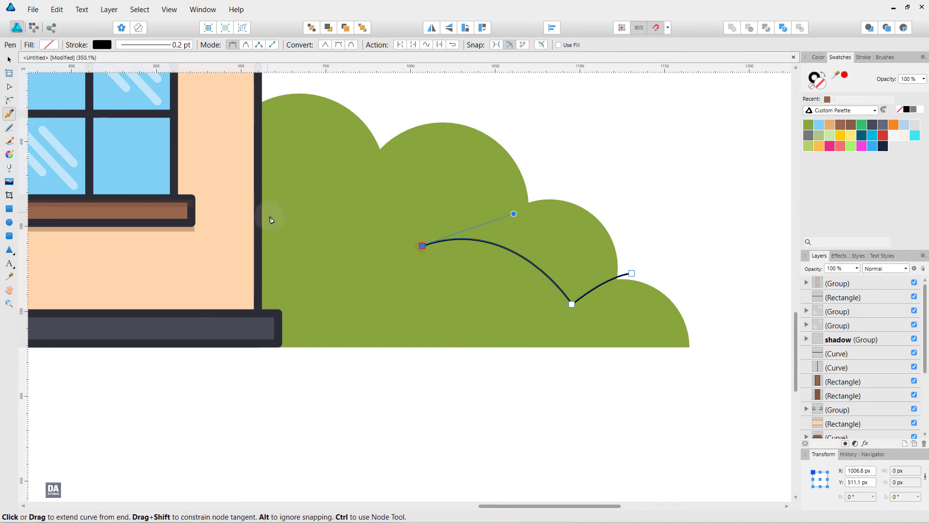
{"action": "left_click_drag", "start_coordinate": [247, 209], "coordinate": [342, 163]}
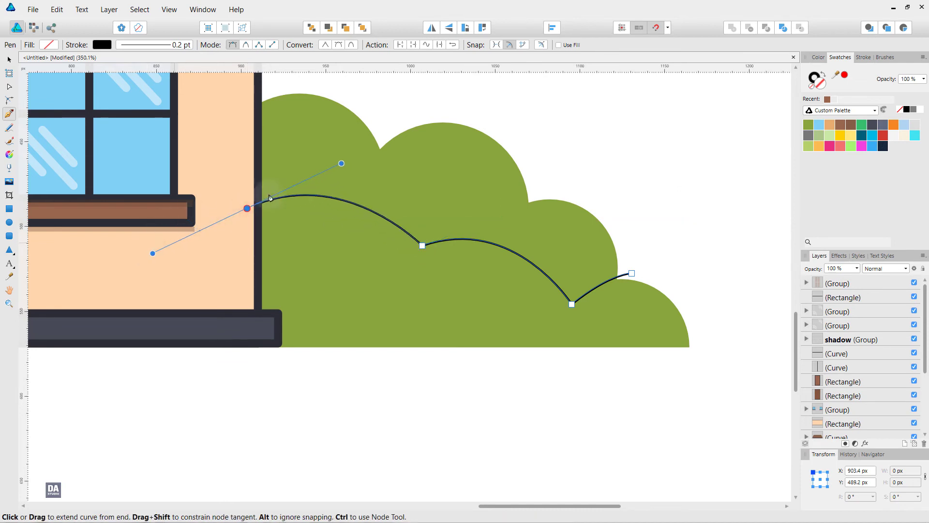
{"action": "left_click", "coordinate": [247, 208]}
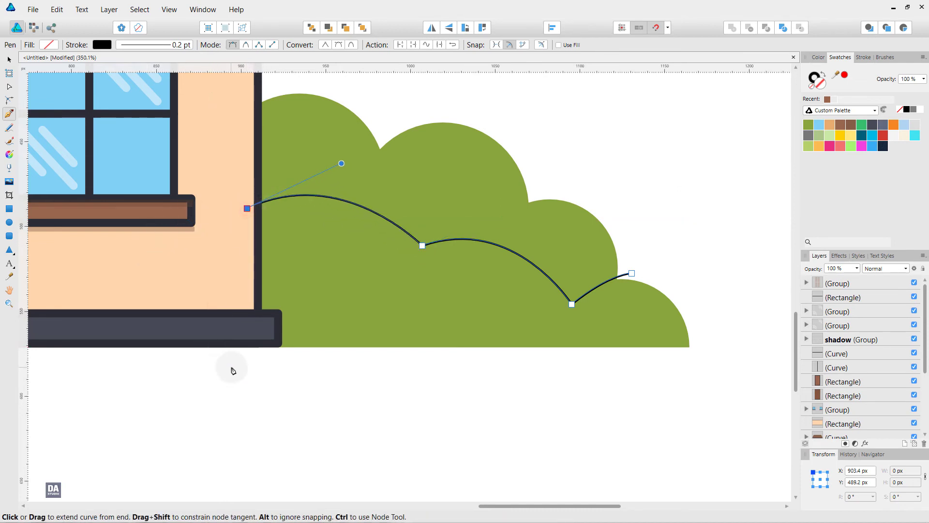
{"action": "left_click", "coordinate": [707, 364]}
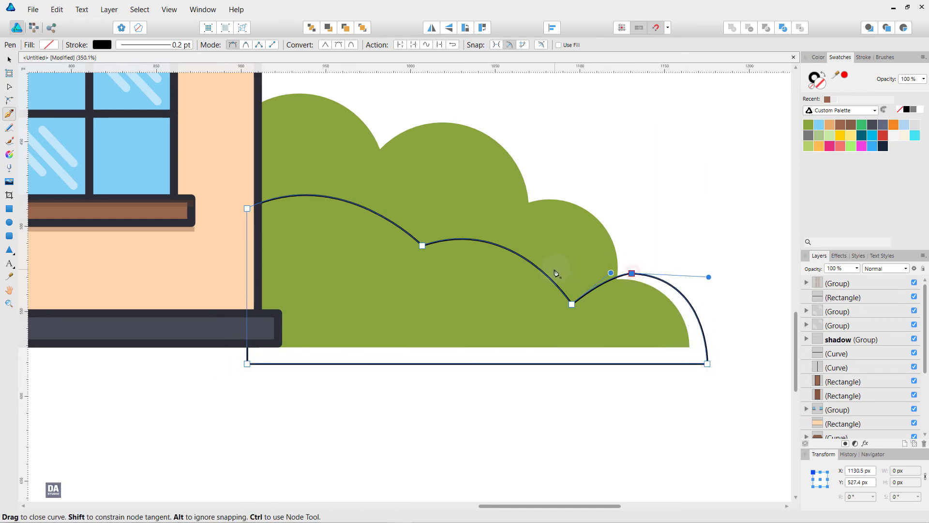
{"action": "key", "text": "Escape"}
{"action": "key", "text": "v"}
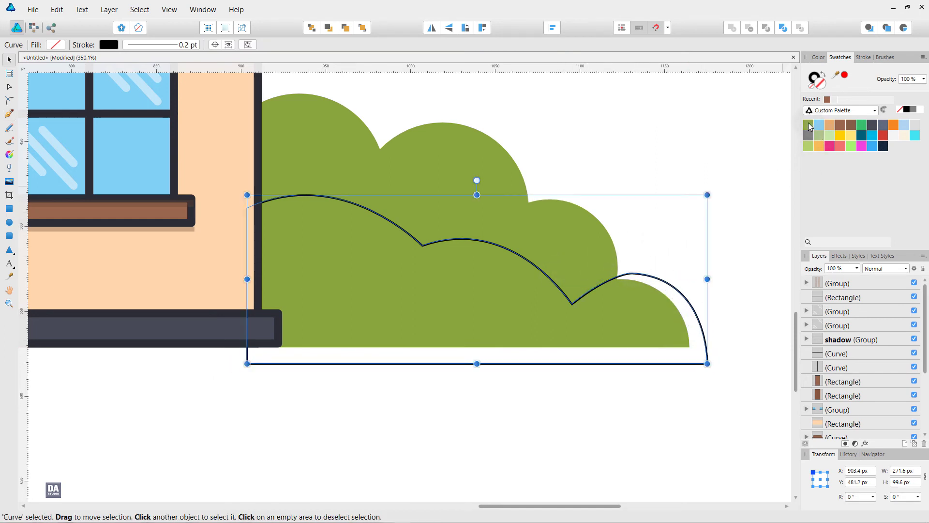
Fill the new shape green with no stroke, then darken the green in the Color Chooser
{"action": "left_click", "coordinate": [808, 125]}
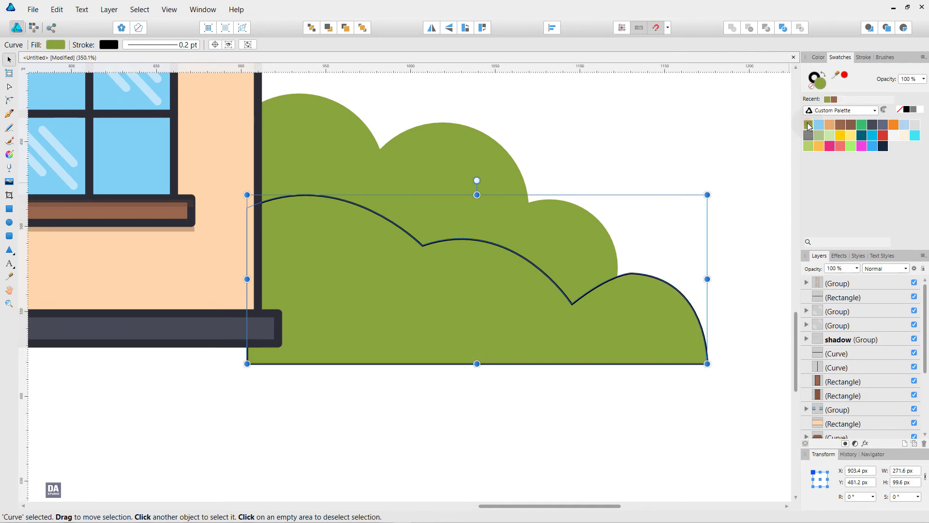
{"action": "left_click", "coordinate": [812, 85]}
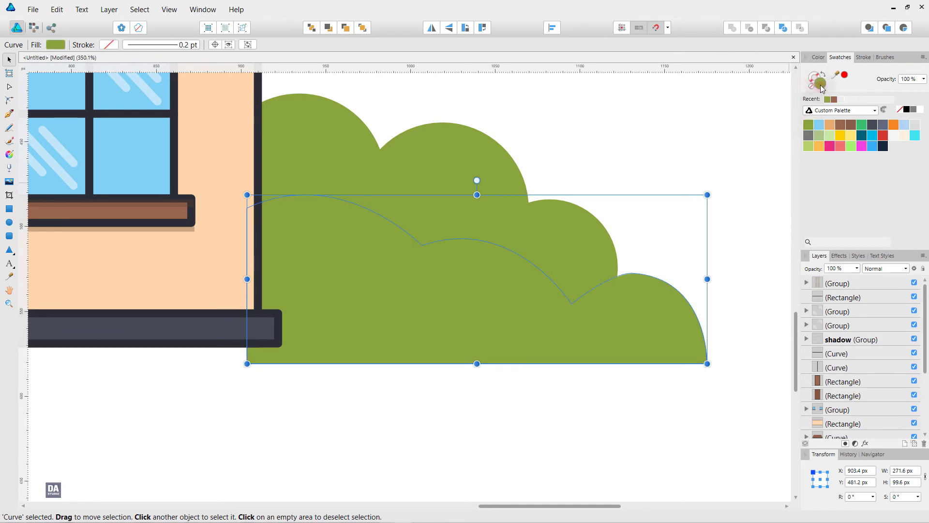
{"action": "double_click", "coordinate": [820, 86]}
{"action": "left_click_drag", "start_coordinate": [411, 268], "coordinate": [422, 286]}
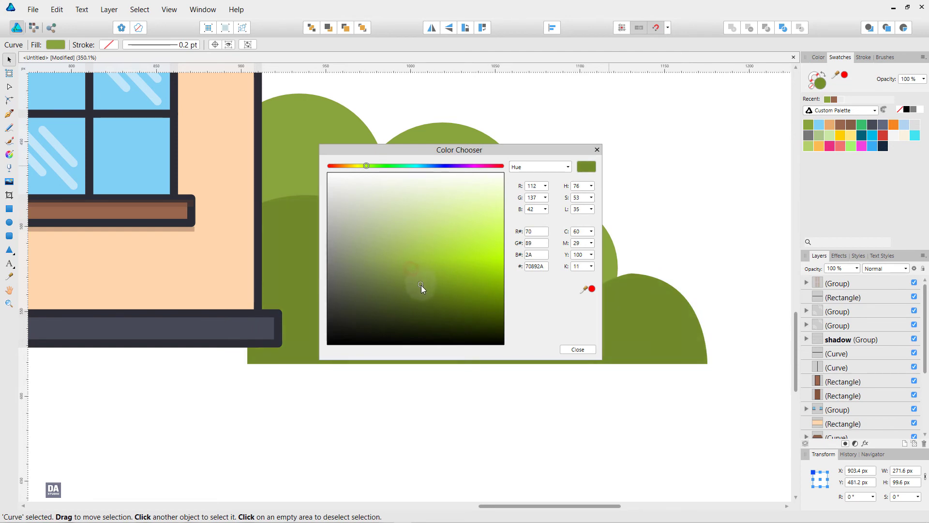
{"action": "left_click", "coordinate": [574, 350]}
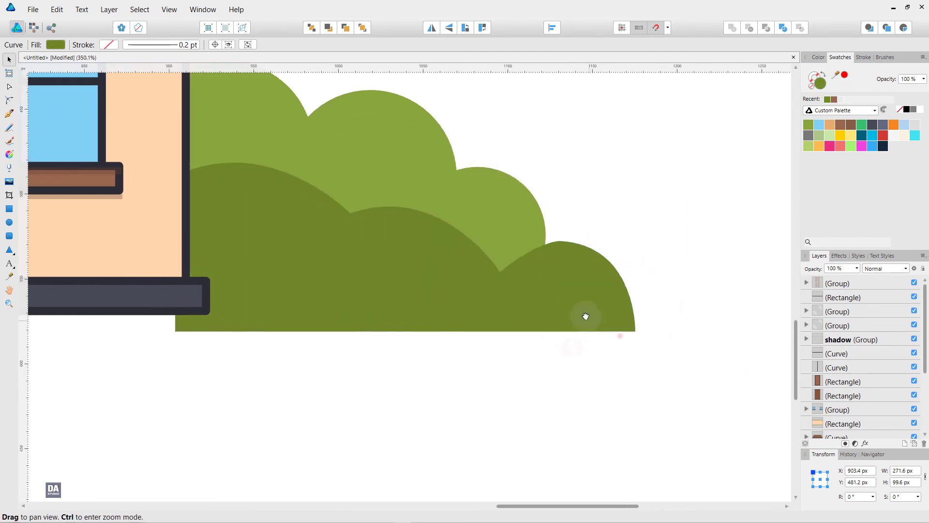
Move the dark-green shape lower in the Layers stacking order and deselect it
{"action": "left_click_drag", "start_coordinate": [731, 342], "coordinate": [667, 309]}
{"action": "scroll", "coordinate": [855, 385], "scroll_direction": "down", "scroll_amount": 3}
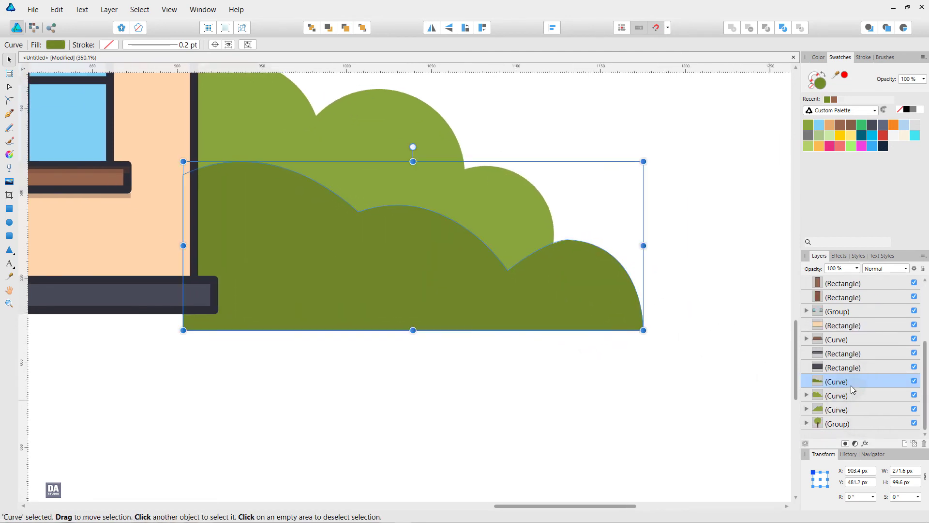
{"action": "left_click_drag", "start_coordinate": [851, 385], "coordinate": [856, 402]}
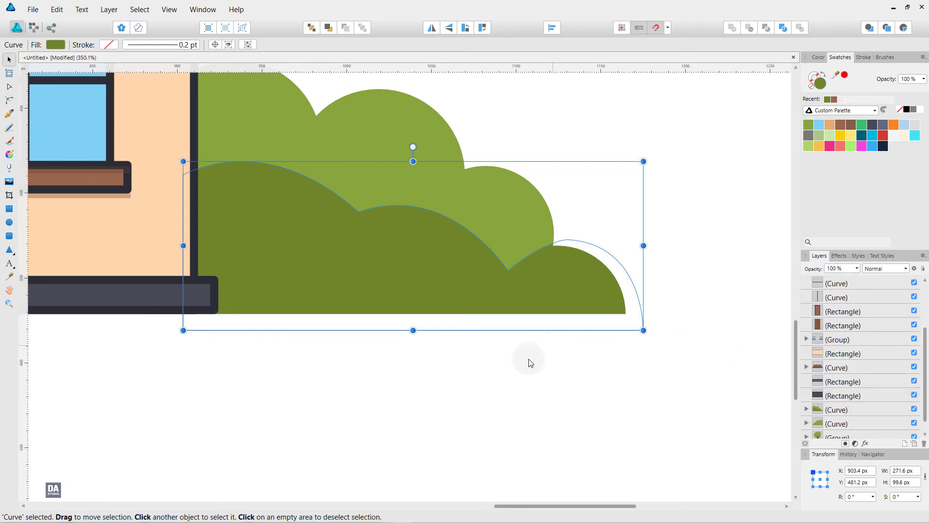
{"action": "left_click", "coordinate": [529, 363]}
{"action": "left_click_drag", "start_coordinate": [396, 226], "coordinate": [515, 320]}
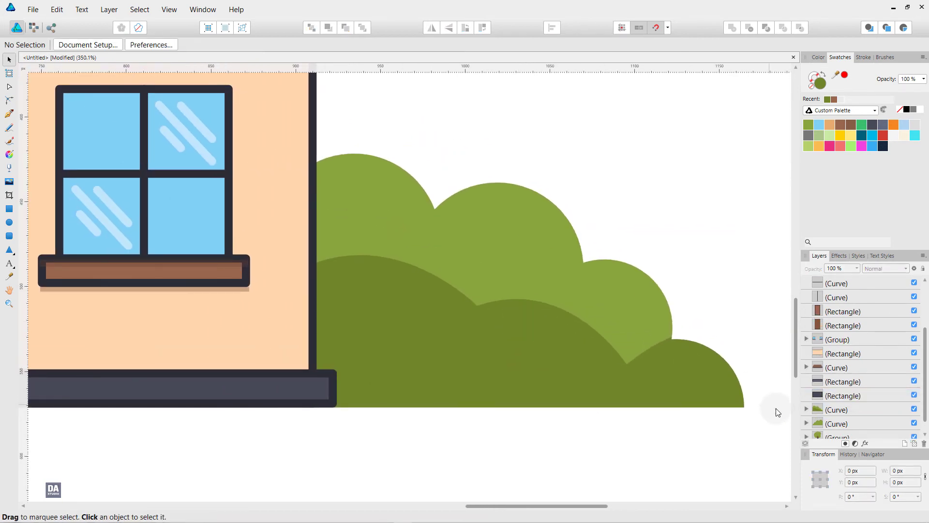
{"action": "left_click", "coordinate": [777, 410]}
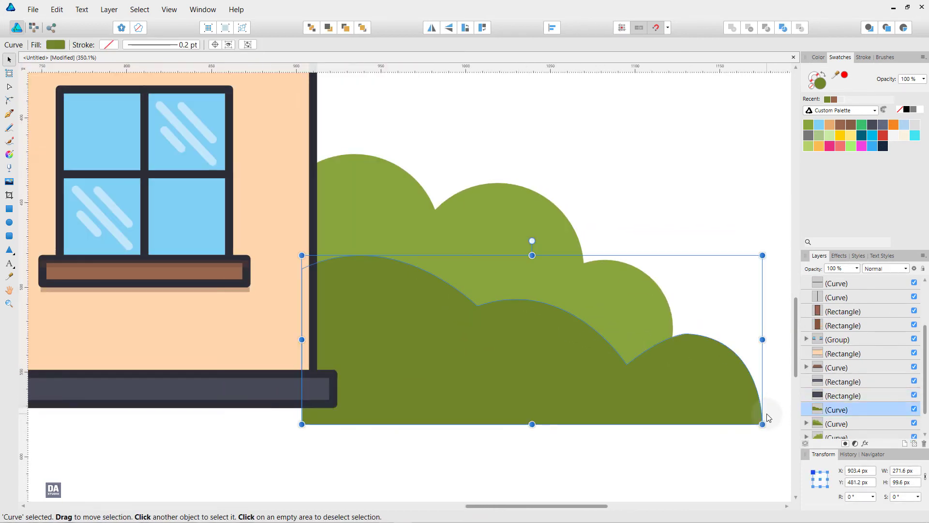
{"action": "left_click", "coordinate": [675, 448]}
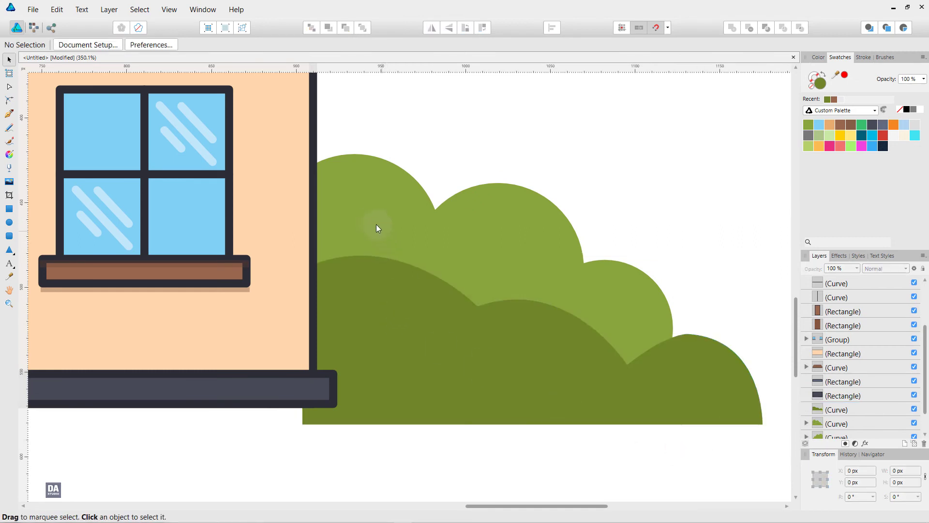
Draw a curved stroke along the bush's upper-left bump and taper its ends with the Pressure graph
{"action": "key", "text": "p"}
{"action": "left_click", "coordinate": [323, 180]}
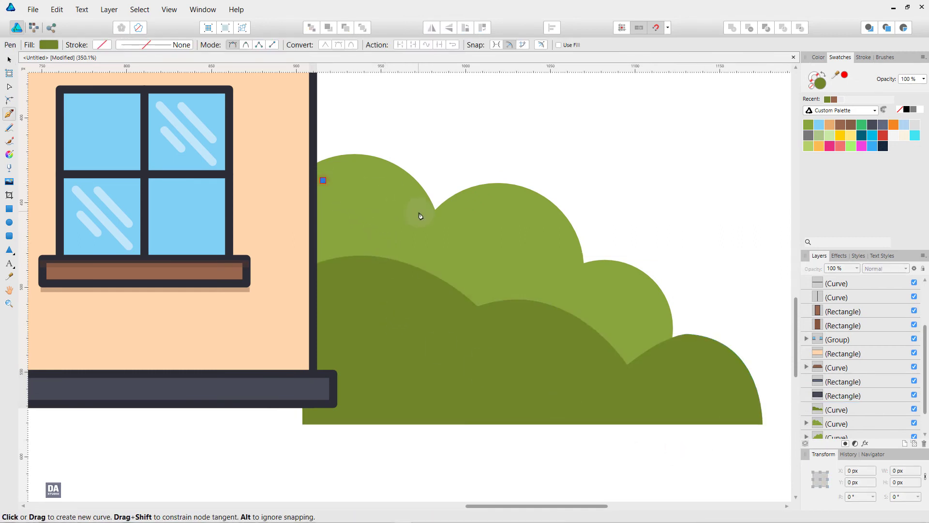
{"action": "left_click_drag", "start_coordinate": [459, 279], "coordinate": [459, 275]}
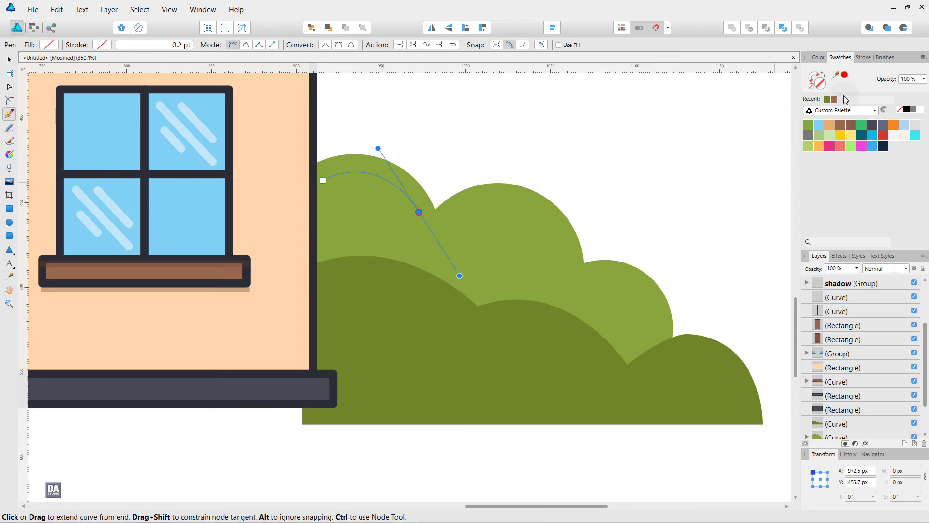
{"action": "left_click", "coordinate": [863, 60]}
{"action": "left_click", "coordinate": [888, 163]}
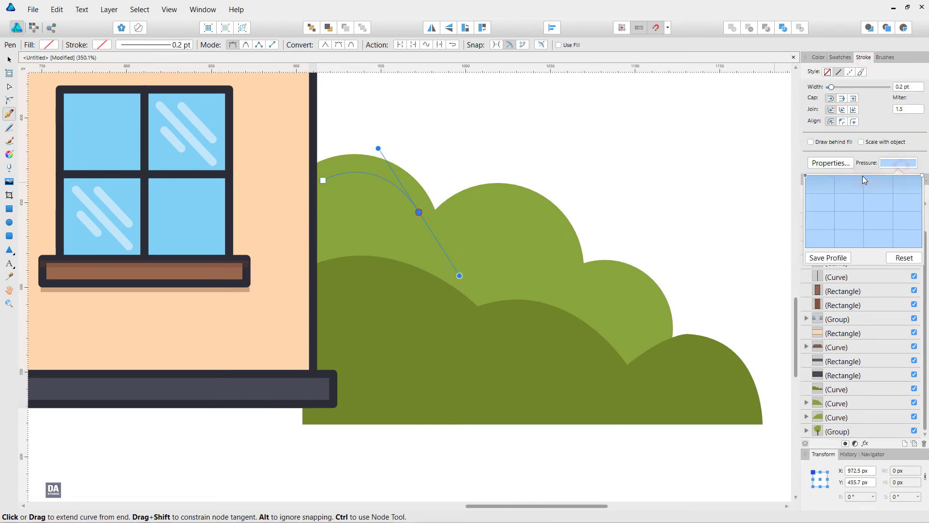
{"action": "left_click_drag", "start_coordinate": [806, 177], "coordinate": [806, 246]}
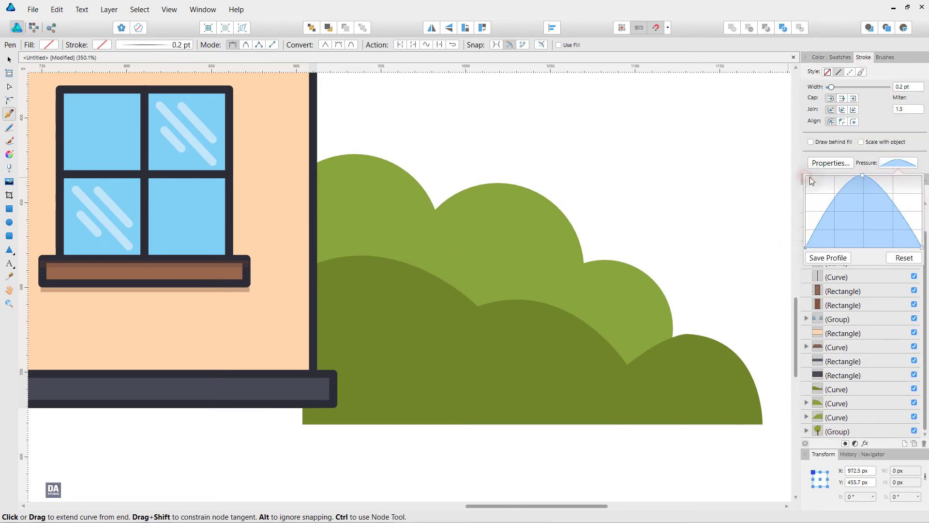
Change the highlight stroke's colour to a lighter, brighter green
{"action": "left_click", "coordinate": [843, 58]}
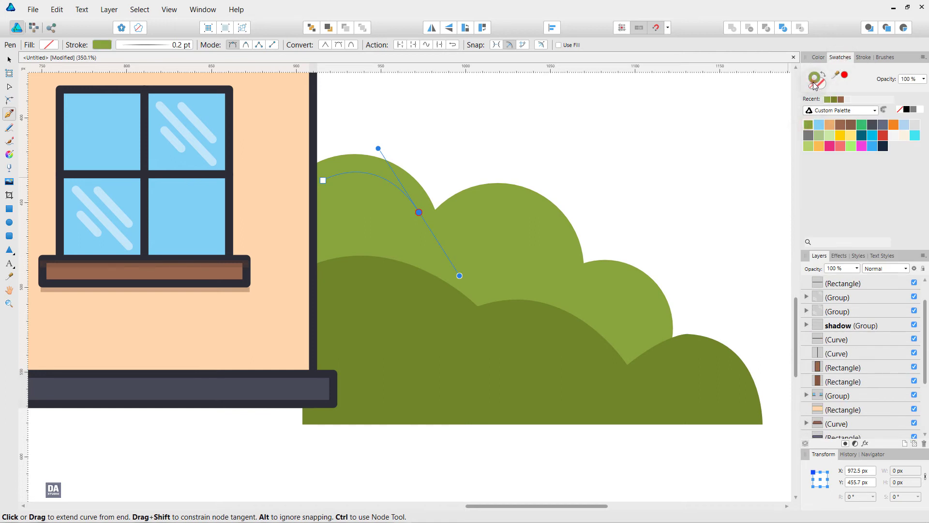
{"action": "double_click", "coordinate": [814, 83]}
{"action": "left_click_drag", "start_coordinate": [457, 149], "coordinate": [685, 116]}
{"action": "mouse_move", "coordinate": [658, 180]}
{"action": "left_mouse_down"}
{"action": "mouse_move", "coordinate": [649, 227]}
{"action": "mouse_move", "coordinate": [669, 225]}
{"action": "left_mouse_up"}
{"action": "left_click", "coordinate": [801, 318]}
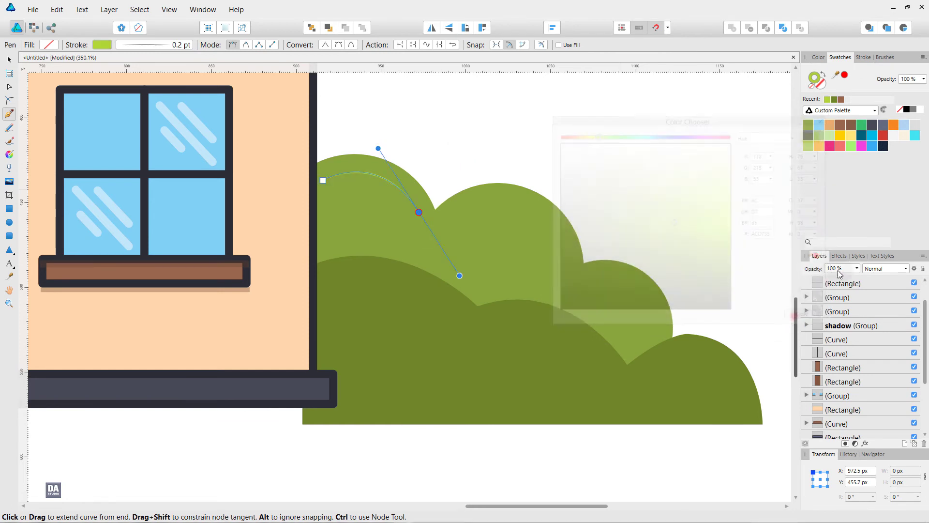
{"action": "left_click", "coordinate": [865, 57]}
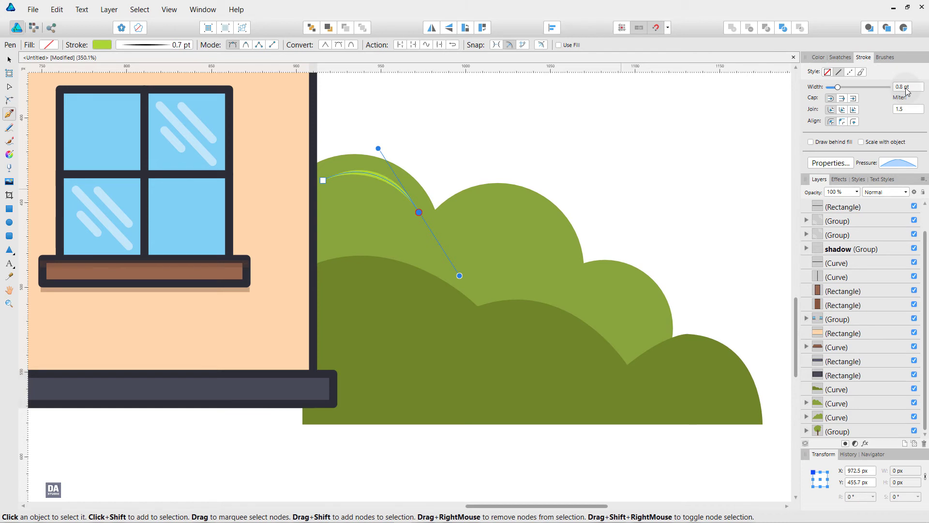
Set the stroke width to 0.8 pt and draw highlight curves on the second and right lobes
{"action": "left_click", "coordinate": [476, 159]}
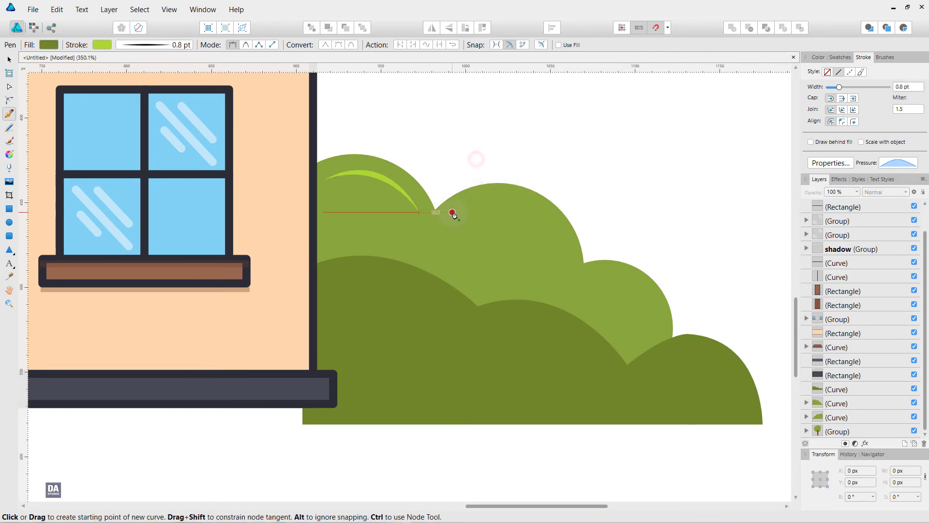
{"action": "left_click", "coordinate": [454, 212]}
{"action": "left_click_drag", "start_coordinate": [574, 256], "coordinate": [611, 342]}
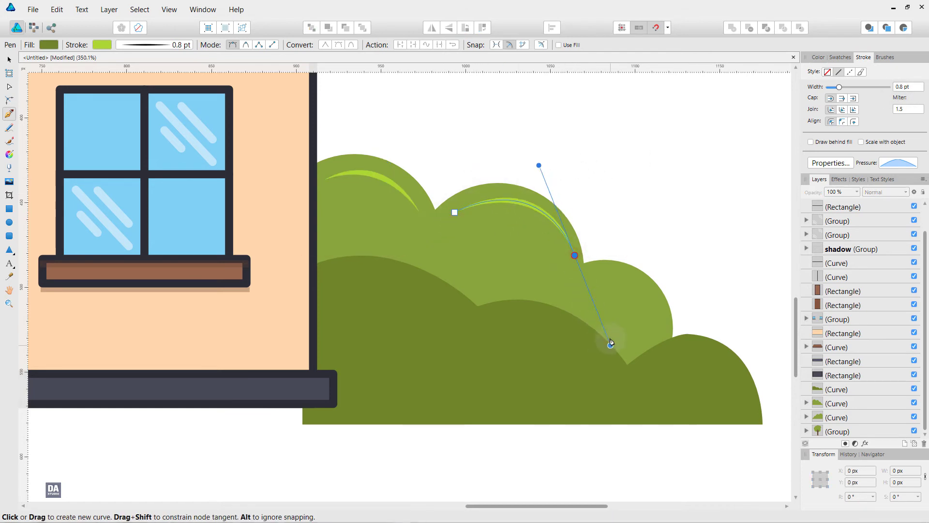
{"action": "left_click", "coordinate": [662, 223], "text": "ctrl"}
{"action": "left_click", "coordinate": [599, 277]}
{"action": "left_click_drag", "start_coordinate": [660, 322], "coordinate": [663, 372]}
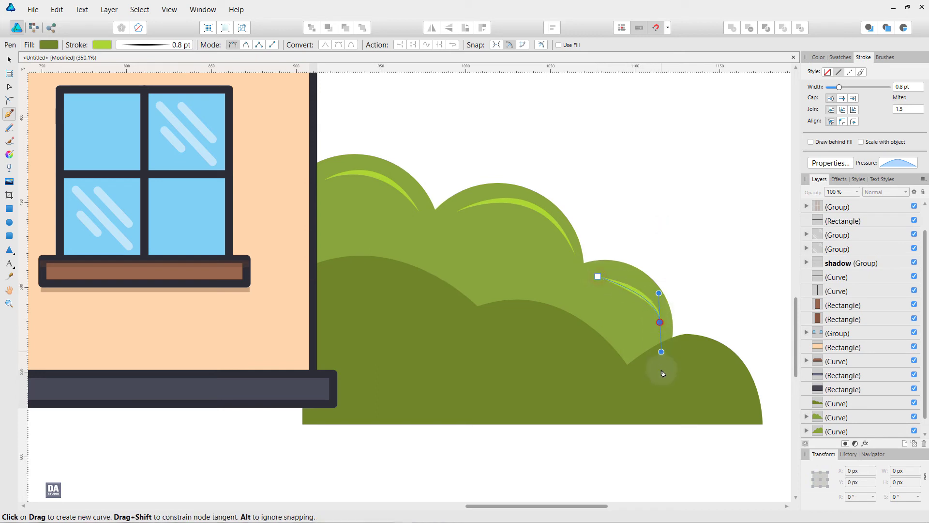
{"action": "left_click", "coordinate": [704, 292], "text": "ctrl"}
Add highlights on the lower-right lobe and the dark shape's middle and left lobes, then deselect
{"action": "left_click", "coordinate": [633, 381]}
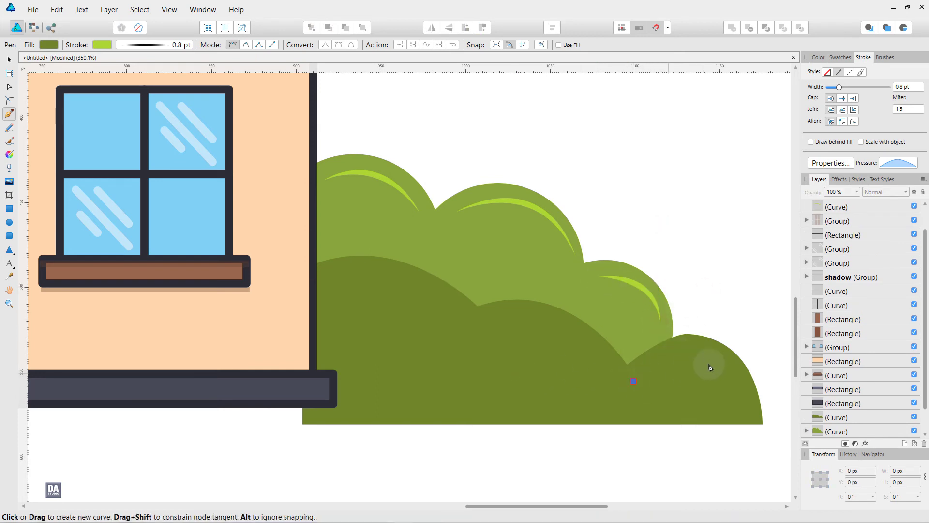
{"action": "left_click_drag", "start_coordinate": [718, 345], "coordinate": [771, 365]}
{"action": "left_click", "coordinate": [719, 312], "text": "ctrl"}
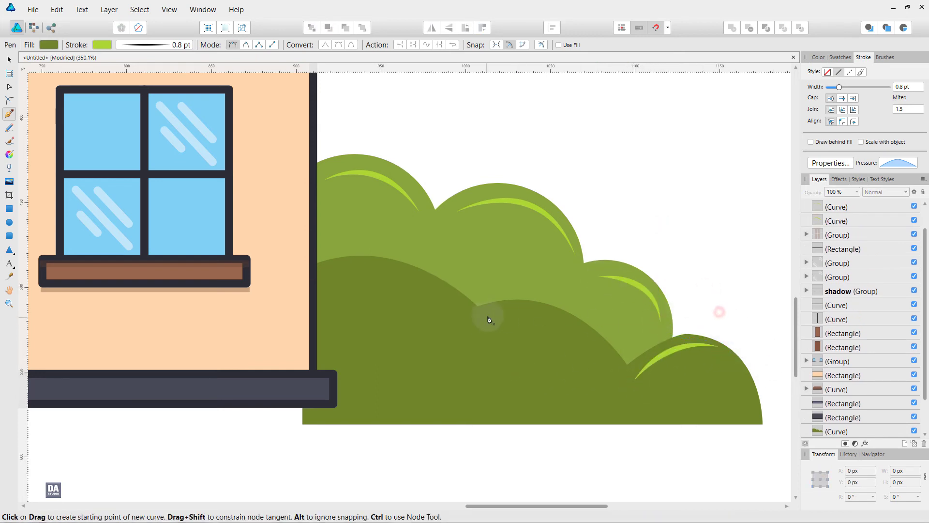
{"action": "left_click", "coordinate": [491, 311]}
{"action": "left_click_drag", "start_coordinate": [607, 366], "coordinate": [624, 428]}
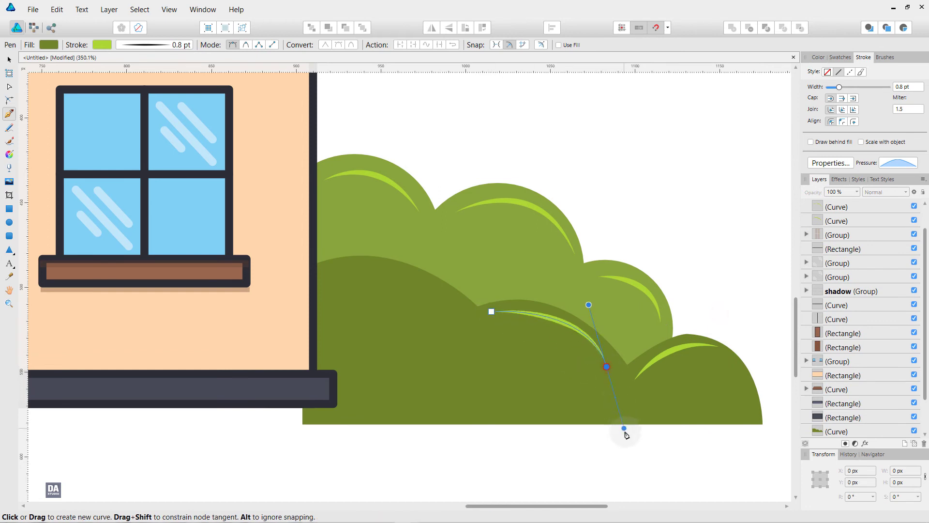
{"action": "left_click", "coordinate": [539, 452], "text": "ctrl"}
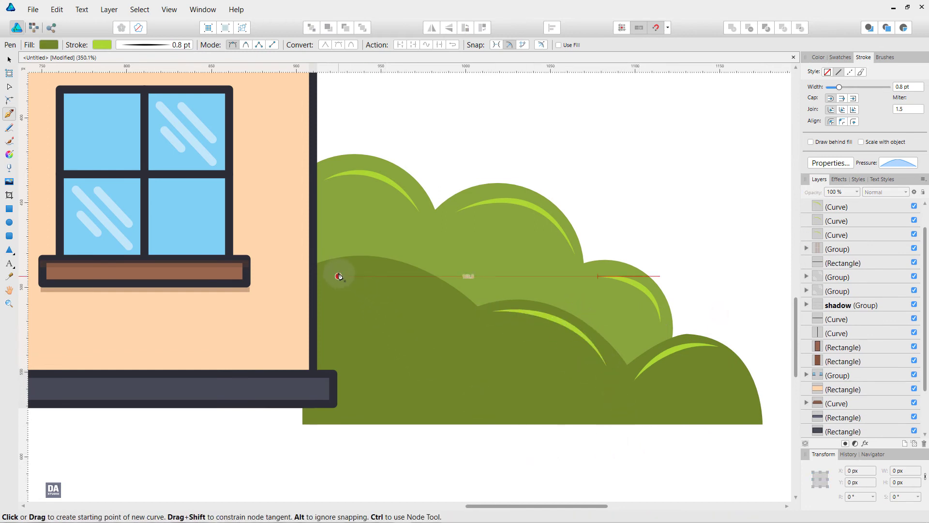
{"action": "left_click", "coordinate": [339, 276]}
{"action": "left_click_drag", "start_coordinate": [450, 309], "coordinate": [499, 375]}
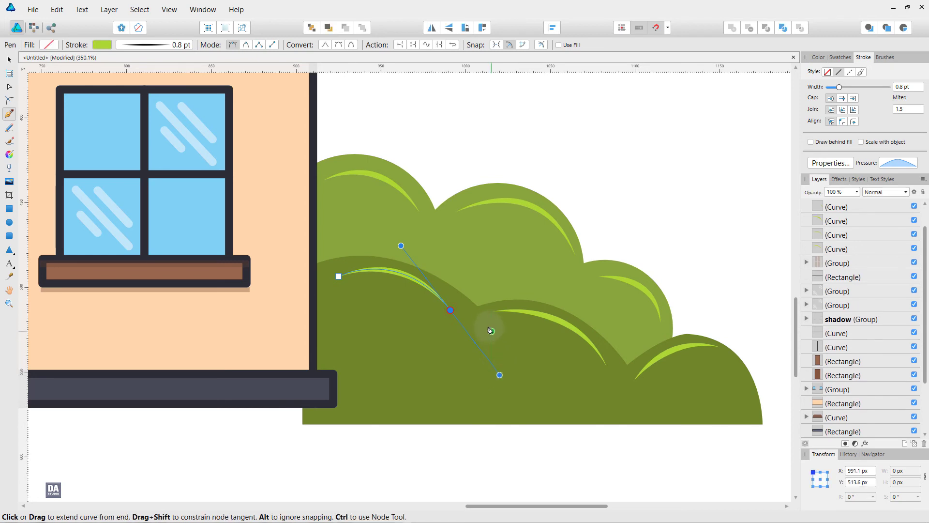
{"action": "key", "text": "v"}
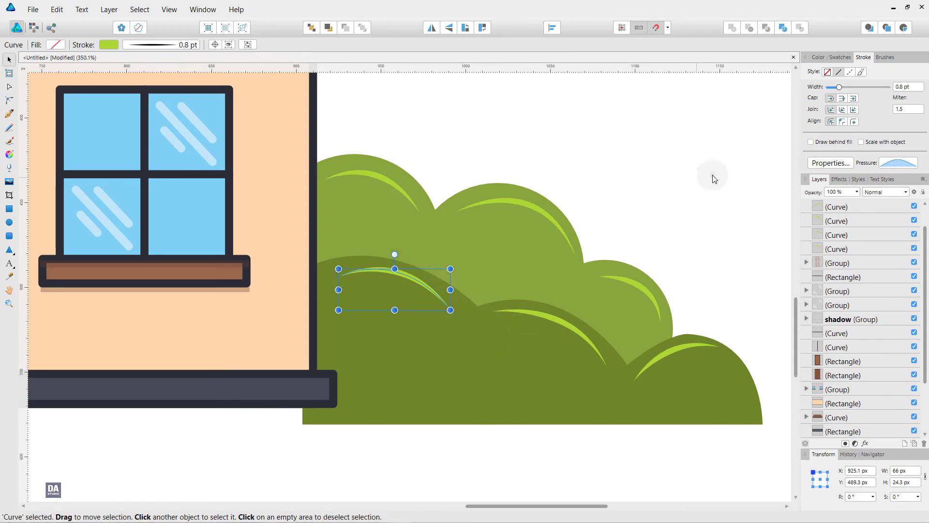
{"action": "left_click", "coordinate": [712, 175]}
Select all seven bush pieces and group them
{"action": "left_click_drag", "start_coordinate": [776, 149], "coordinate": [300, 448]}
{"action": "left_click_drag", "start_coordinate": [400, 339], "coordinate": [449, 361]}
{"action": "key", "text": "ctrl+z"}
{"action": "right_click", "coordinate": [461, 344]}
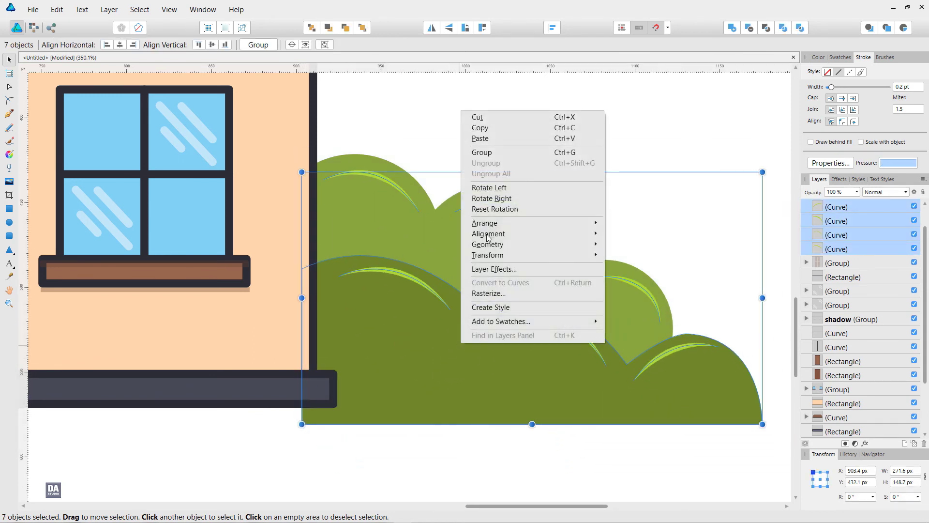
{"action": "left_click", "coordinate": [481, 151]}
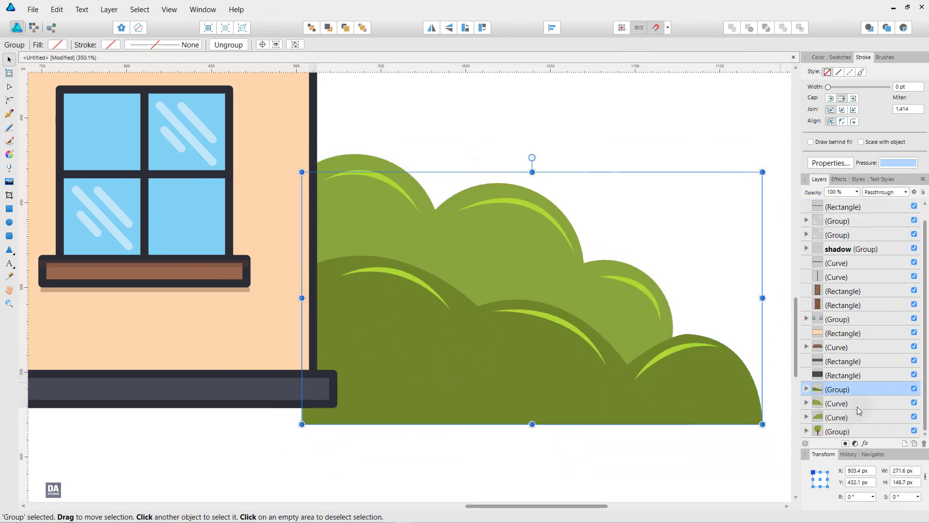
Duplicate the bush group and flip the copy horizontally
{"action": "right_click", "coordinate": [862, 388]}
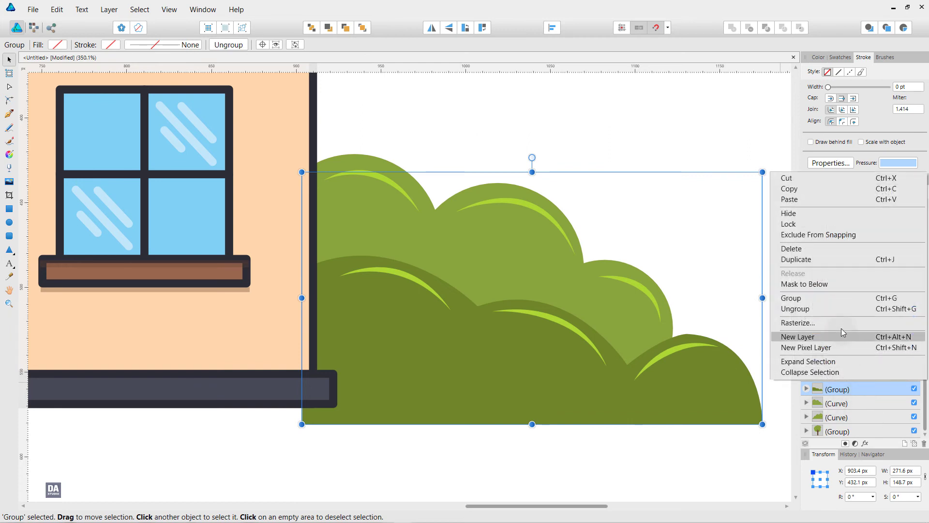
{"action": "left_click", "coordinate": [841, 259]}
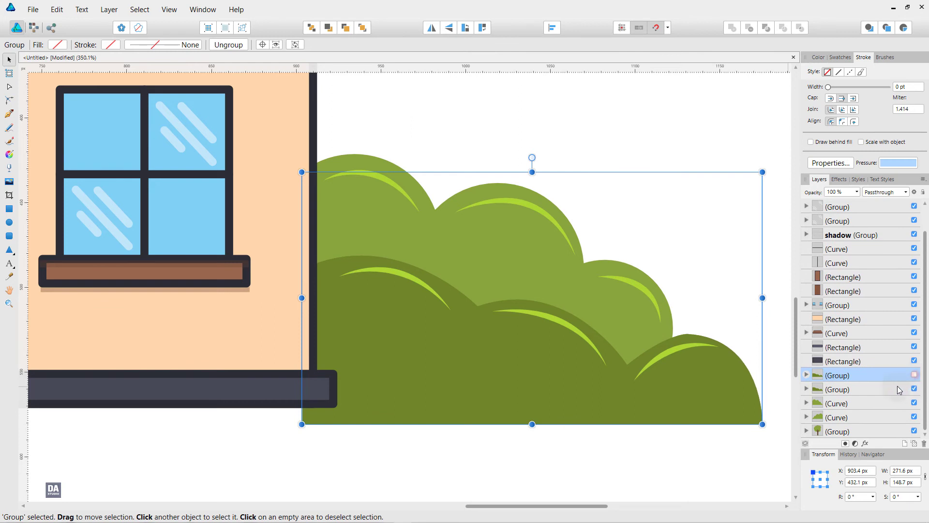
{"action": "left_click_drag", "start_coordinate": [898, 389], "coordinate": [861, 408]}
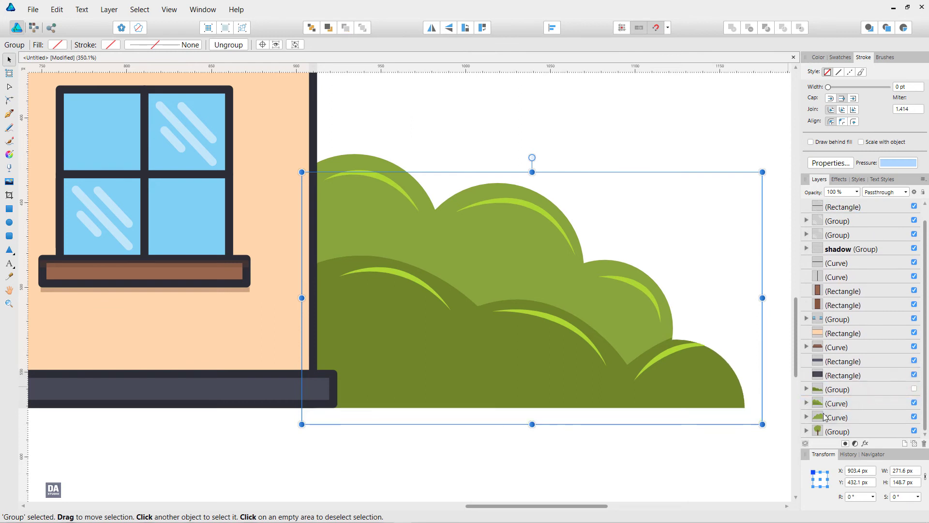
{"action": "left_click", "coordinate": [865, 390]}
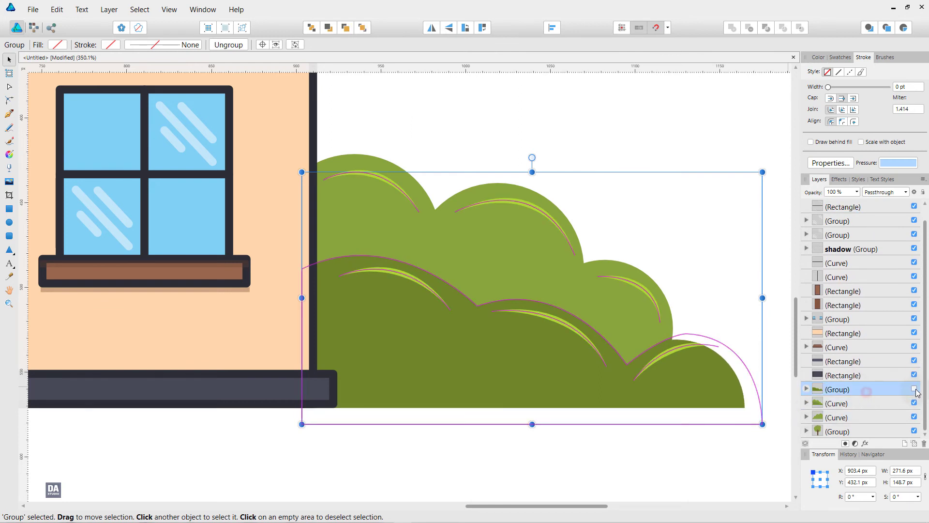
{"action": "right_click", "coordinate": [866, 393]}
{"action": "left_click", "coordinate": [768, 290]}
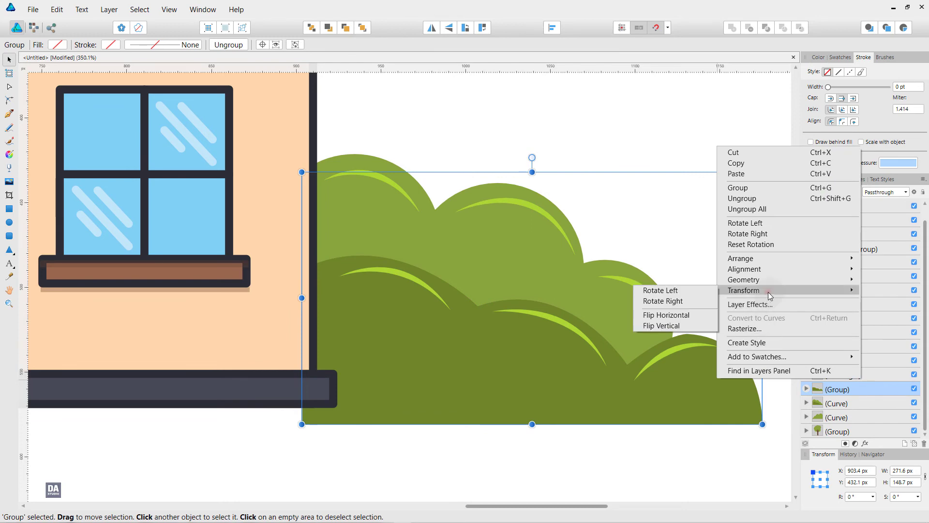
{"action": "left_click", "coordinate": [677, 315]}
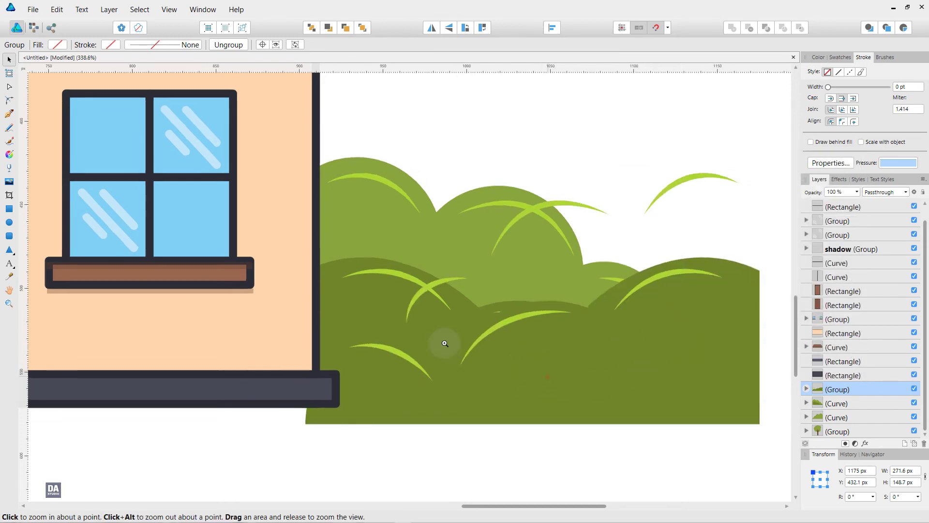
Move the flipped bush left of the house and reorder its lower curve in Layers
{"action": "scroll", "coordinate": [445, 343], "scroll_direction": "down", "scroll_amount": 3}
{"action": "key", "text": "v"}
{"action": "left_click_drag", "start_coordinate": [538, 390], "coordinate": [188, 396]}
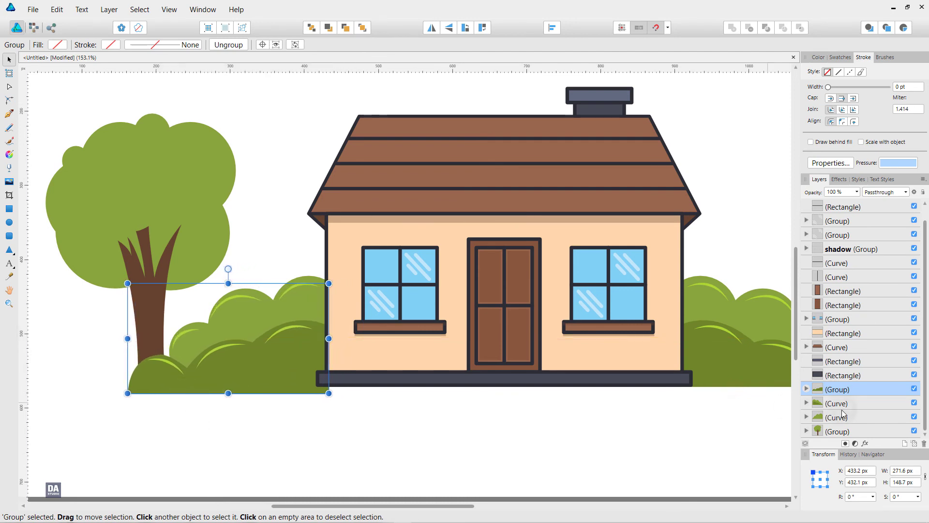
{"action": "left_click_drag", "start_coordinate": [874, 417], "coordinate": [876, 423]}
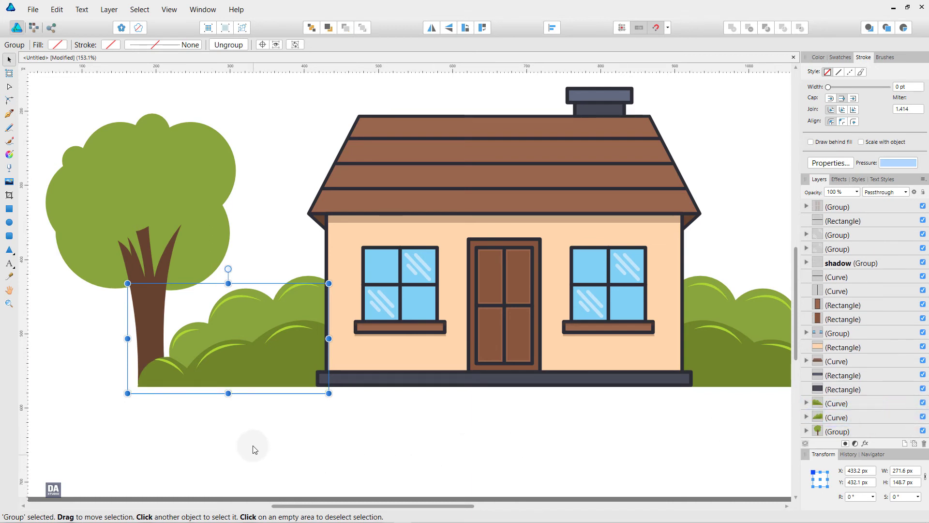
{"action": "left_click_drag", "start_coordinate": [259, 379], "coordinate": [256, 377]}
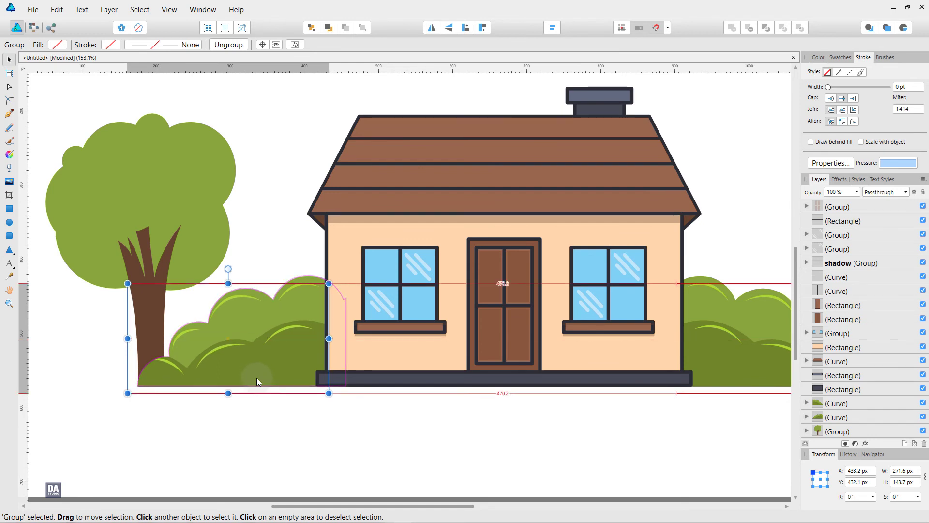
{"action": "left_click_drag", "start_coordinate": [256, 377], "coordinate": [256, 377]}
{"action": "left_click", "coordinate": [189, 420]}
Rotate the small highlight near the tree base to fit the bush's left lobe
{"action": "left_click", "coordinate": [173, 371]}
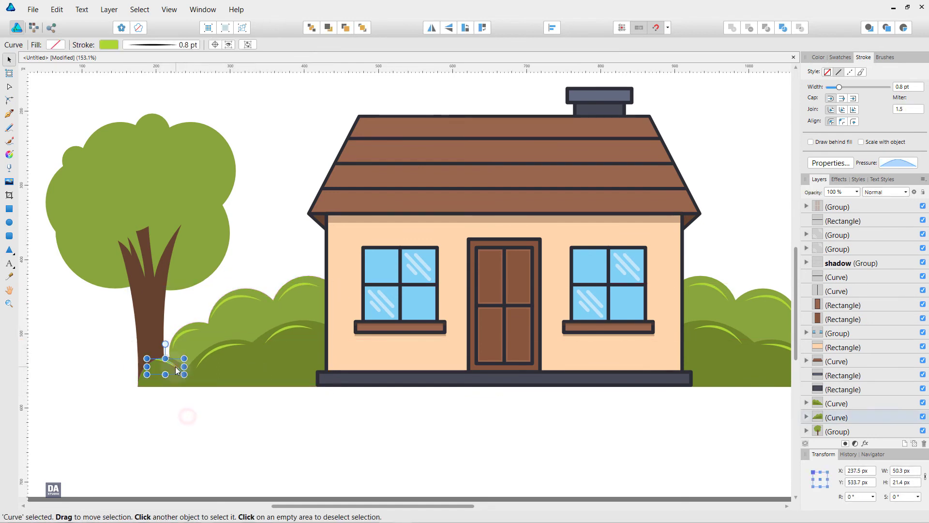
{"action": "left_click_drag", "start_coordinate": [188, 379], "coordinate": [176, 368]}
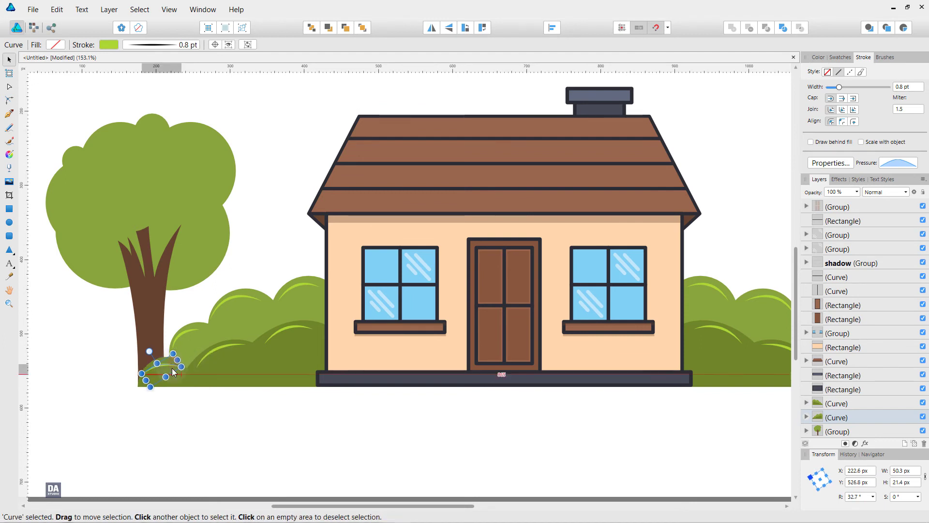
{"action": "left_click", "coordinate": [187, 370]}
{"action": "left_click", "coordinate": [185, 416]}
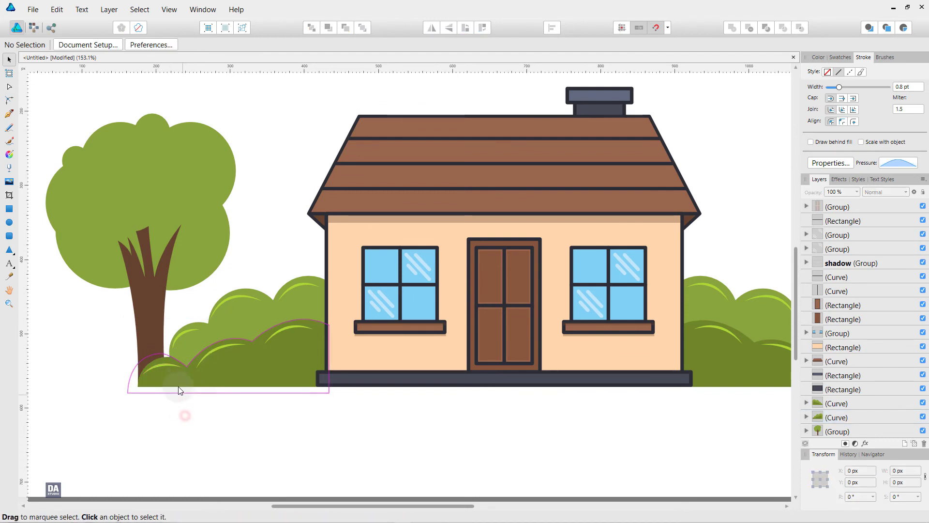
{"action": "left_click", "coordinate": [175, 367]}
{"action": "left_click_drag", "start_coordinate": [188, 370], "coordinate": [187, 362]}
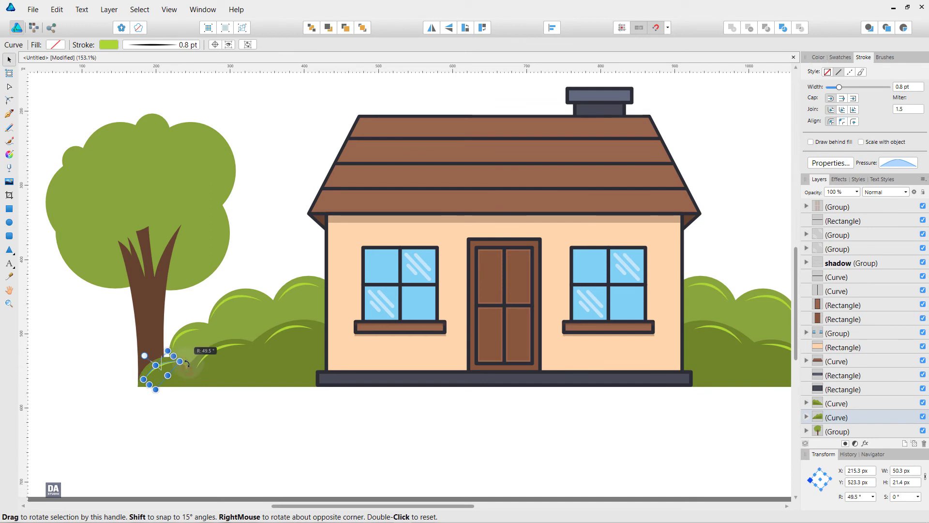
{"action": "left_click", "coordinate": [196, 421]}
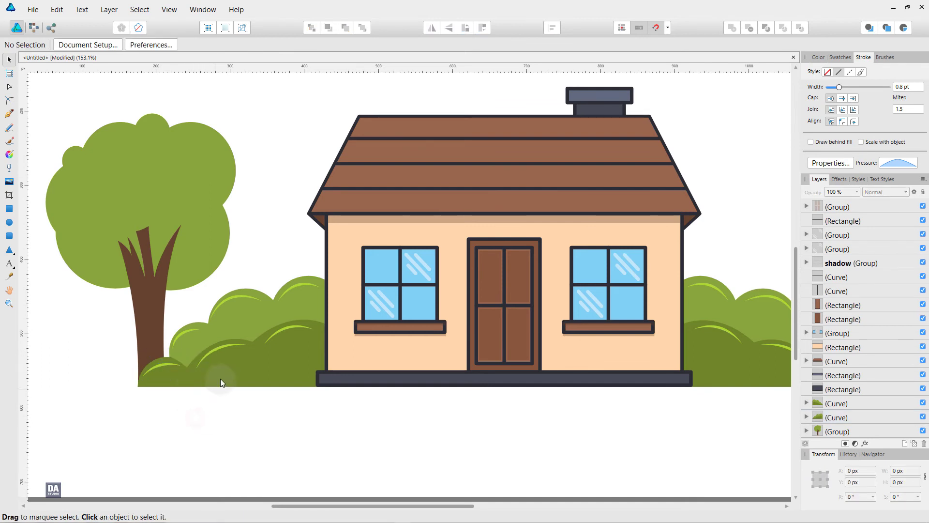
Select the left bush group via Layers and shift it into line with the ground
{"action": "left_click", "coordinate": [220, 415]}
{"action": "left_click", "coordinate": [231, 365]}
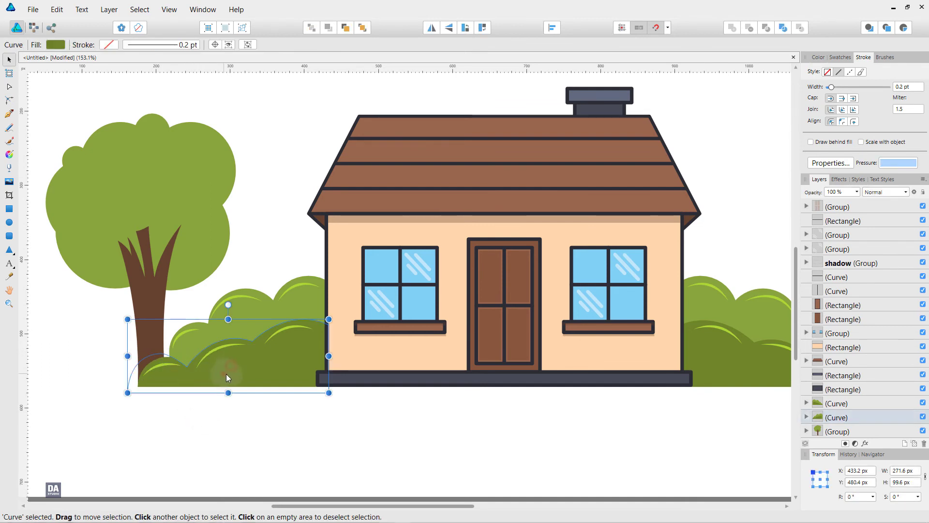
{"action": "left_click", "coordinate": [228, 374]}
{"action": "left_click", "coordinate": [213, 417]}
{"action": "left_click", "coordinate": [226, 367]}
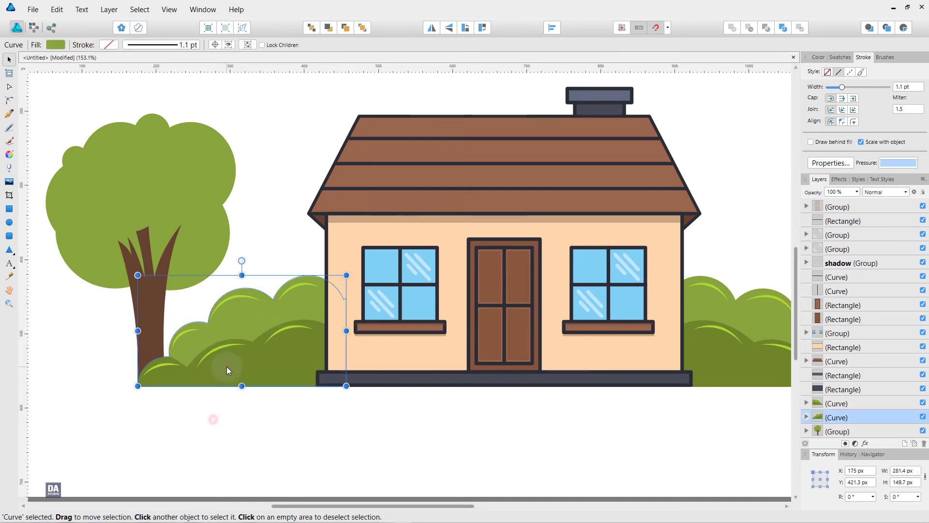
{"action": "left_click", "coordinate": [807, 417]}
{"action": "left_click", "coordinate": [834, 408]}
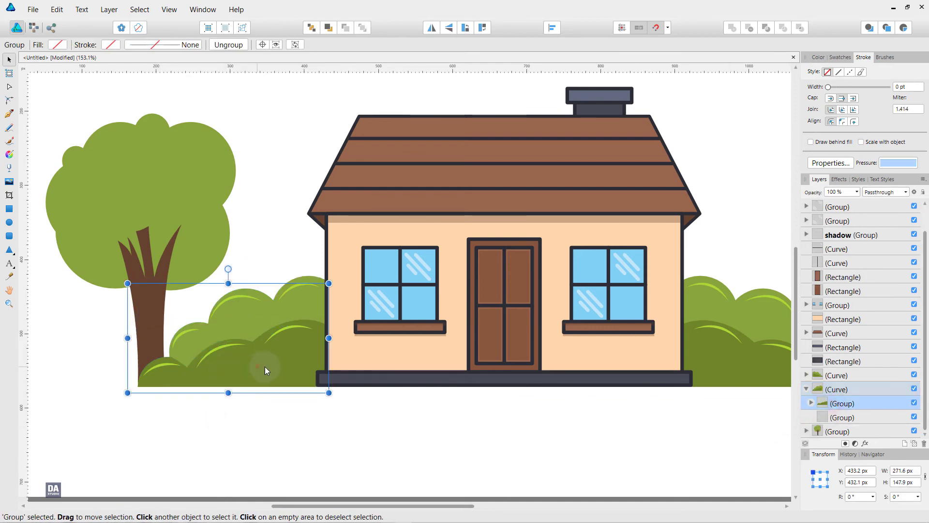
{"action": "left_click_drag", "start_coordinate": [265, 367], "coordinate": [260, 367]}
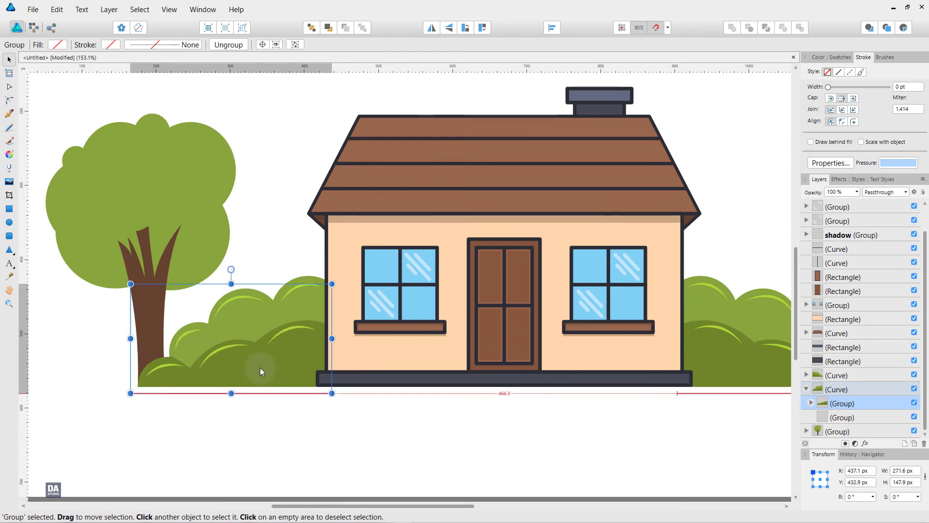
{"action": "left_click", "coordinate": [234, 418]}
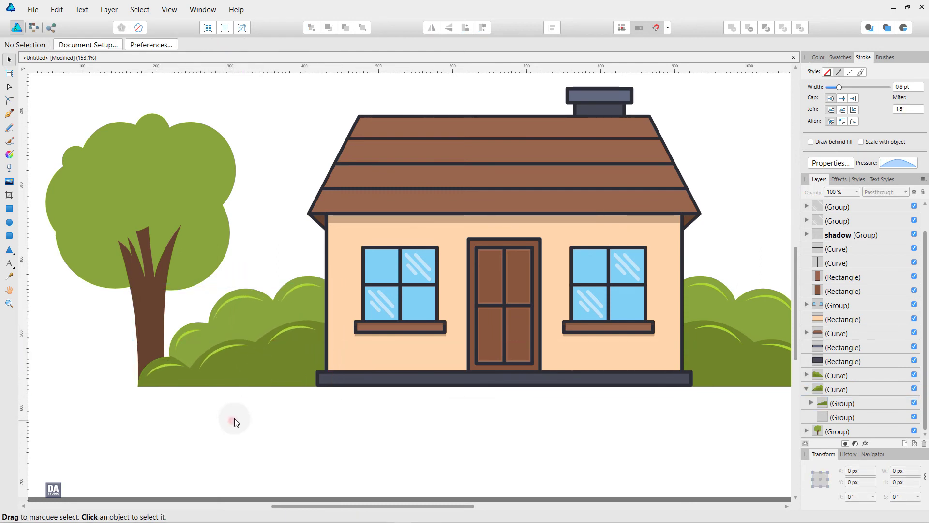
Rotate the right bush's small lower-right highlight about -26° to follow its lobe
{"action": "key", "text": "ctrl+0"}
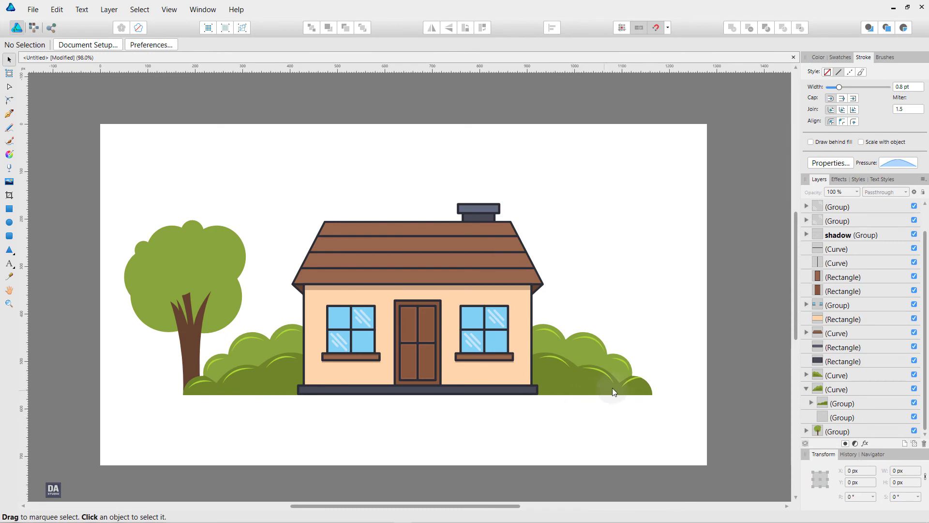
{"action": "left_click", "coordinate": [629, 381]}
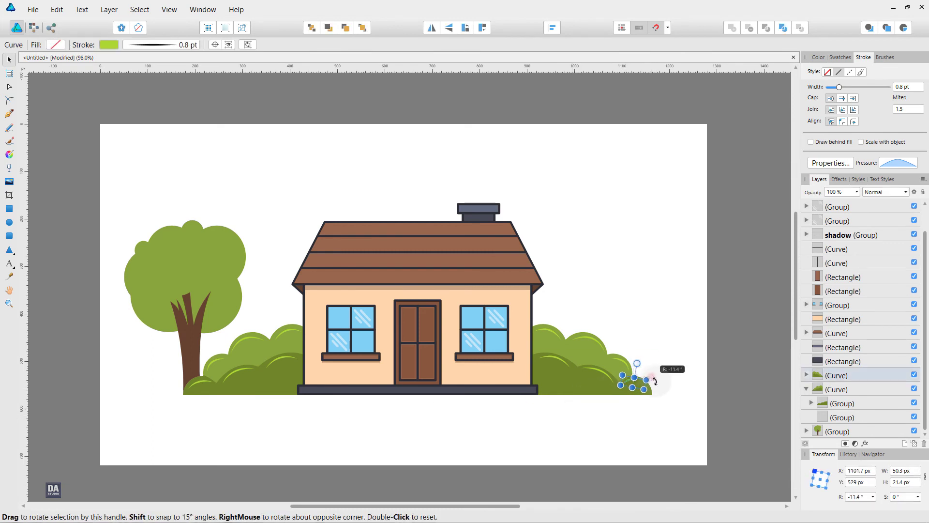
{"action": "left_click_drag", "start_coordinate": [651, 377], "coordinate": [663, 395]}
{"action": "scroll", "coordinate": [663, 395], "scroll_direction": "up", "scroll_amount": 3}
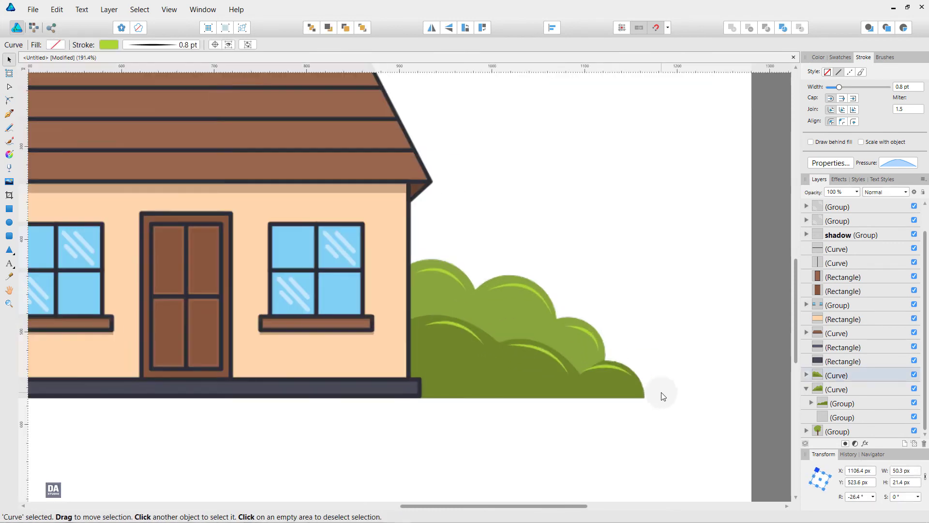
{"action": "scroll", "coordinate": [629, 382], "scroll_direction": "up", "scroll_amount": 3}
{"action": "left_click_drag", "start_coordinate": [594, 353], "coordinate": [596, 361]}
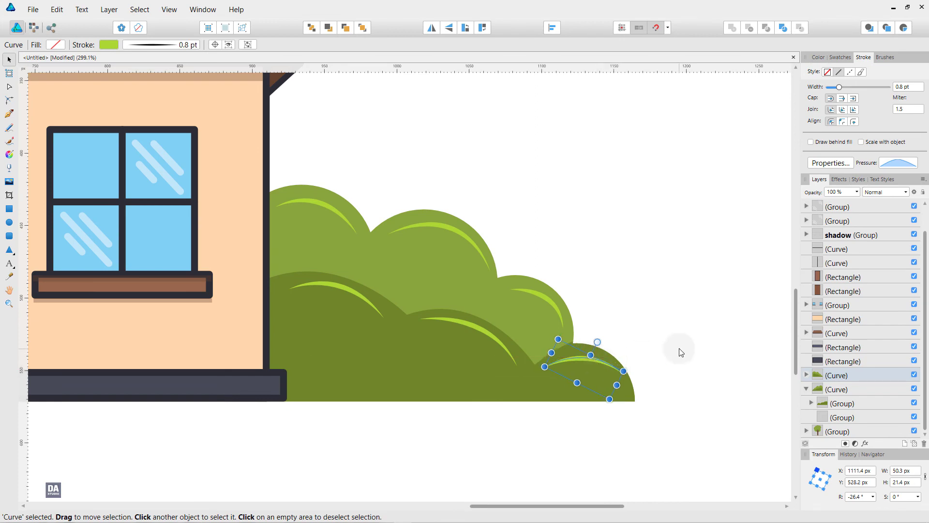
{"action": "left_click", "coordinate": [678, 348]}
{"action": "scroll", "coordinate": [650, 375], "scroll_direction": "down", "scroll_amount": 5}
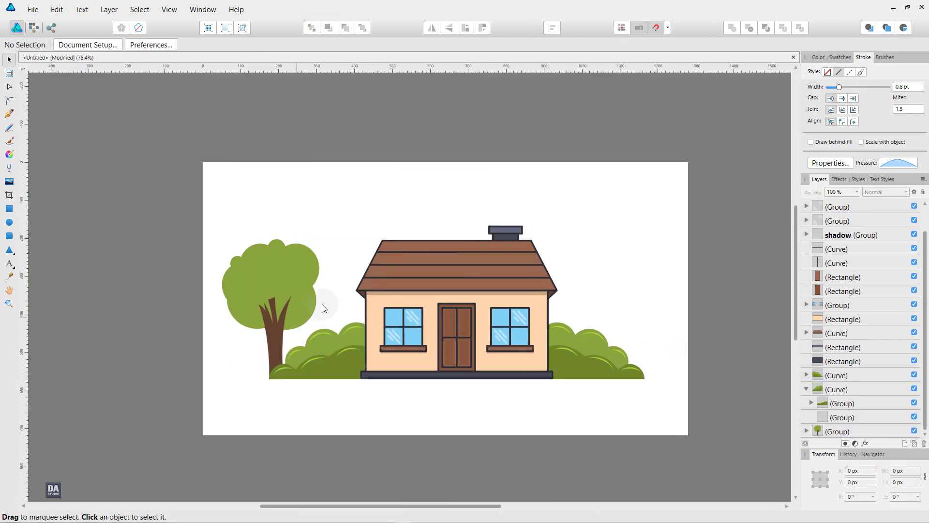
Select the lower tree-crown circle and move it down over the trunk
{"action": "scroll", "coordinate": [322, 308], "scroll_direction": "up", "scroll_amount": 3}
{"action": "scroll", "coordinate": [377, 310], "scroll_direction": "up", "scroll_amount": 1}
{"action": "scroll", "coordinate": [309, 317], "scroll_direction": "up", "scroll_amount": 1}
{"action": "scroll", "coordinate": [249, 232], "scroll_direction": "up", "scroll_amount": 2}
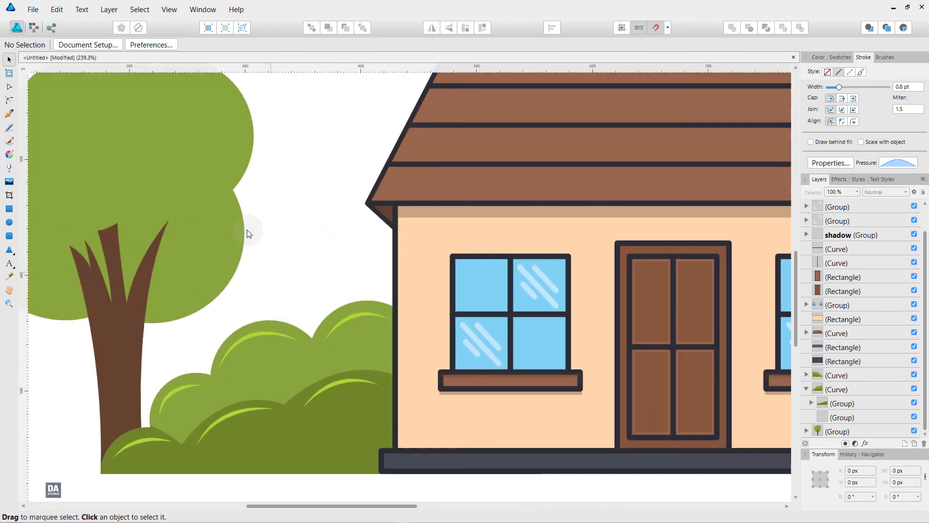
{"action": "scroll", "coordinate": [285, 250], "scroll_direction": "up", "scroll_amount": 1}
{"action": "left_click_drag", "start_coordinate": [285, 250], "coordinate": [277, 233]}
{"action": "left_click", "coordinate": [179, 302]}
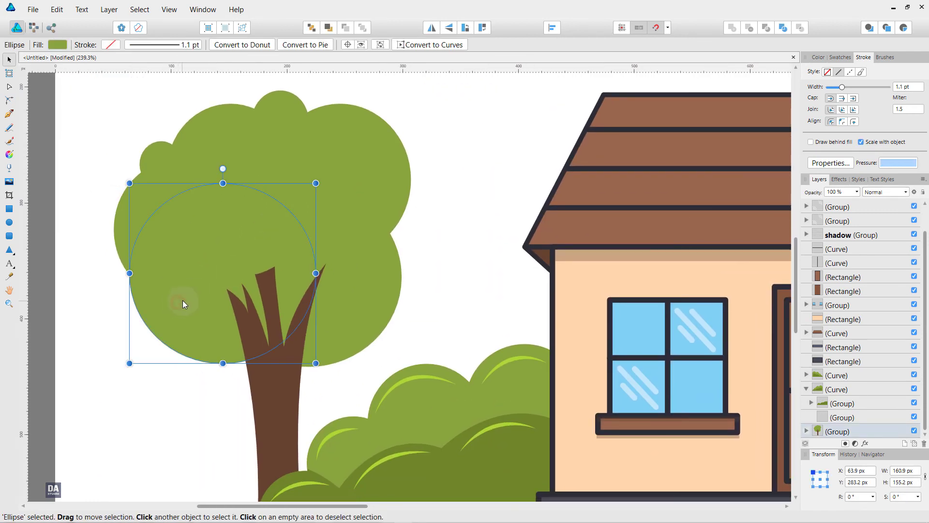
{"action": "left_click_drag", "start_coordinate": [194, 267], "coordinate": [191, 301]}
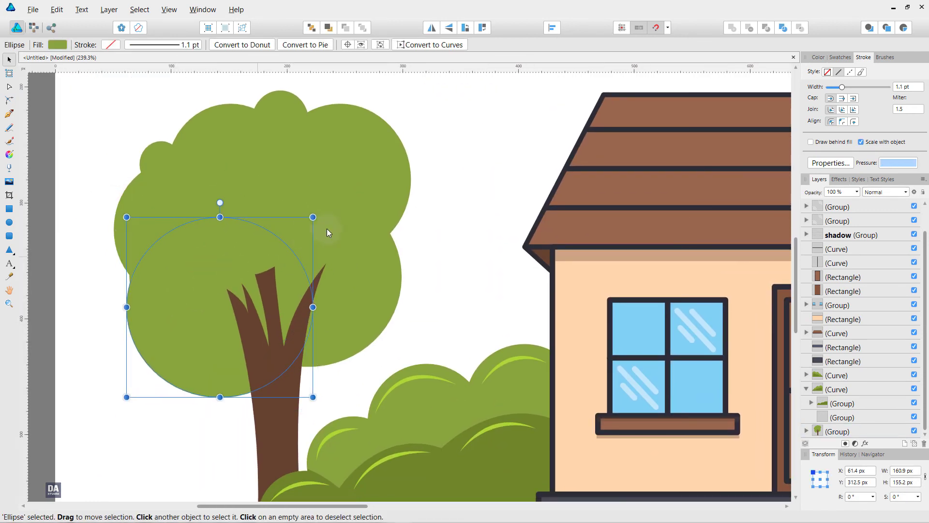
Remove the circle's outline and fill it with the dark bush green sampled by Color Picker
{"action": "key", "text": "i"}
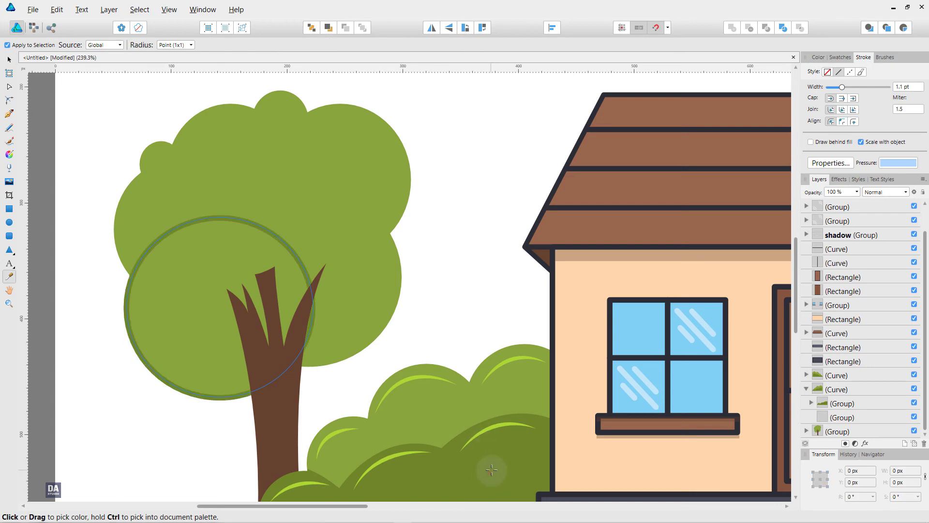
{"action": "left_click", "coordinate": [843, 58]}
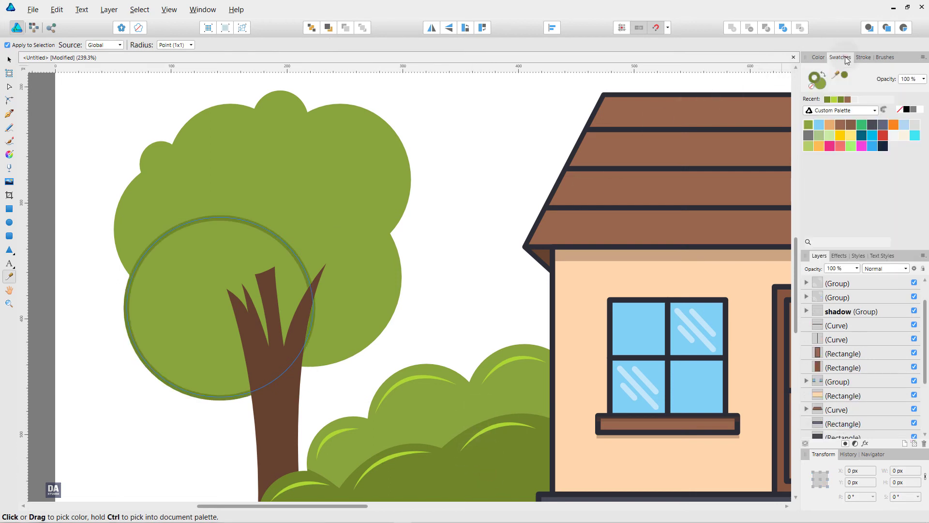
{"action": "left_click", "coordinate": [811, 87]}
{"action": "left_click", "coordinate": [519, 449]}
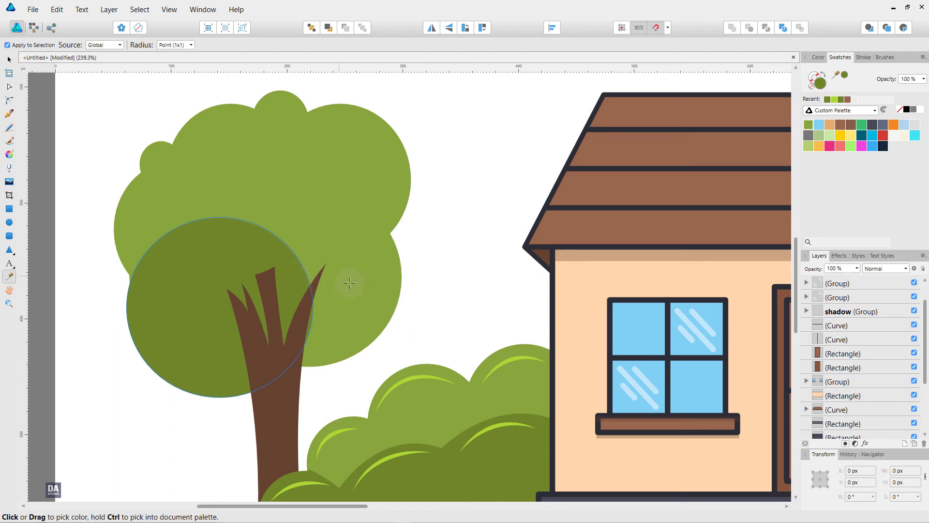
{"action": "key", "text": "v"}
Clip the dark circle inside the crown circle below it in the Layers panel
{"action": "scroll", "coordinate": [892, 387], "scroll_direction": "down", "scroll_amount": 2}
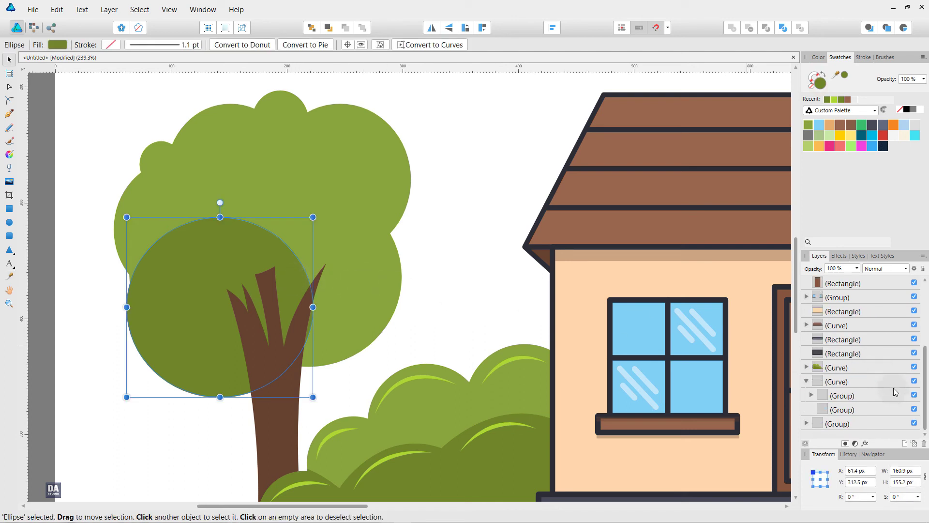
{"action": "left_click", "coordinate": [807, 382]}
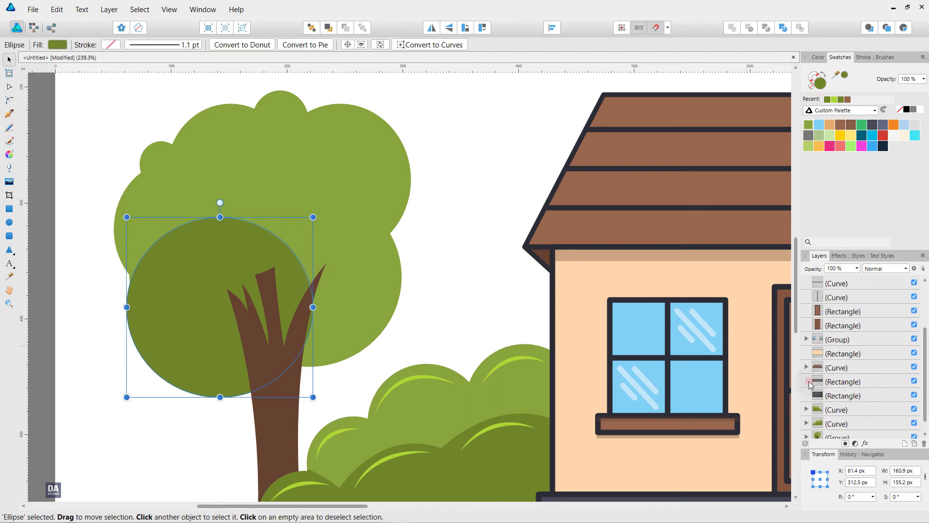
{"action": "scroll", "coordinate": [848, 412], "scroll_direction": "down", "scroll_amount": 2}
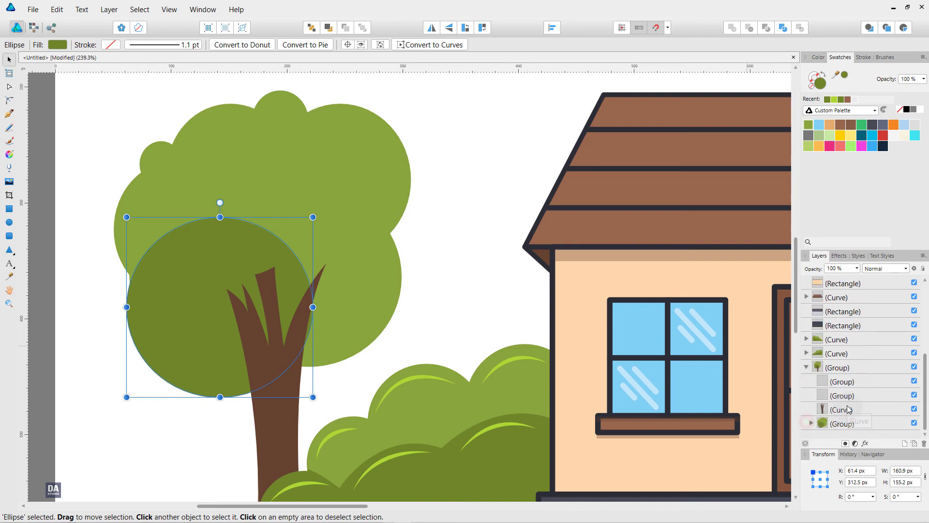
{"action": "left_click", "coordinate": [811, 424]}
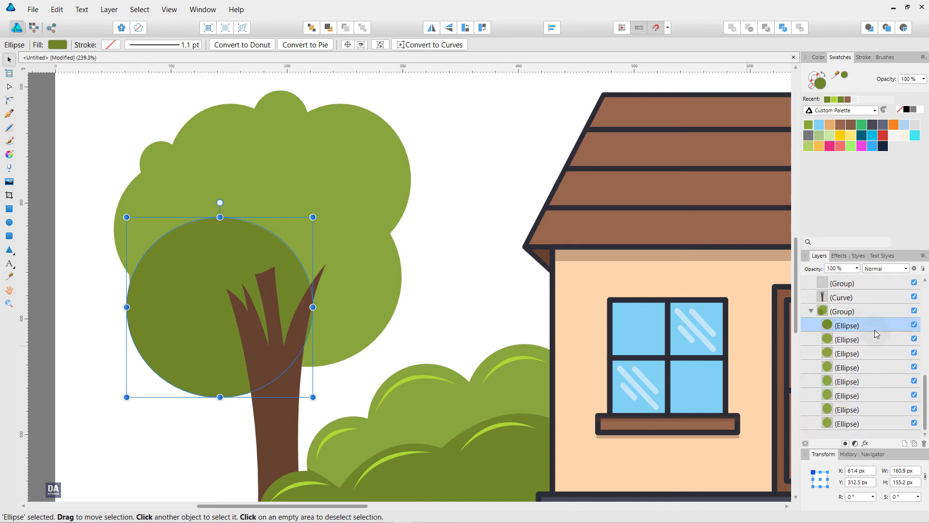
{"action": "left_click_drag", "start_coordinate": [876, 331], "coordinate": [870, 341]}
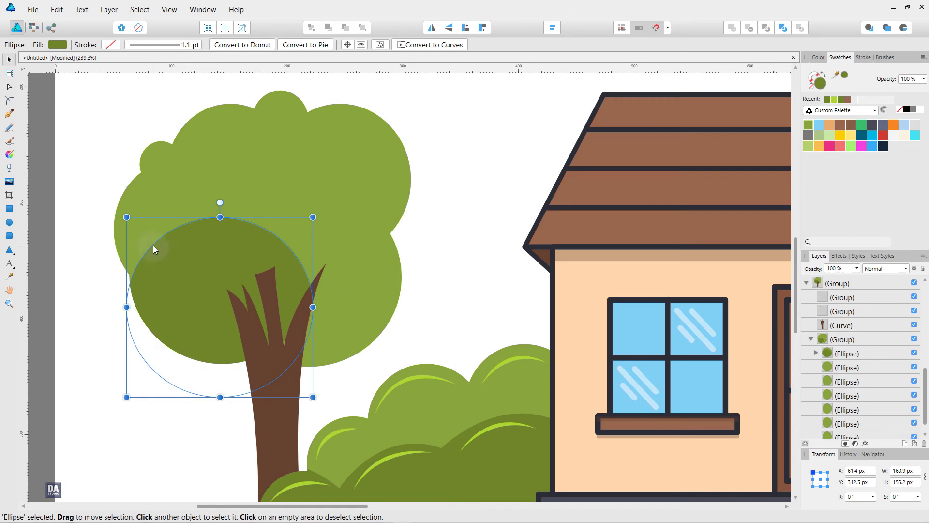
Move the upper-left and small crown circles and refill both with the sampled dark green
{"action": "left_click", "coordinate": [145, 197]}
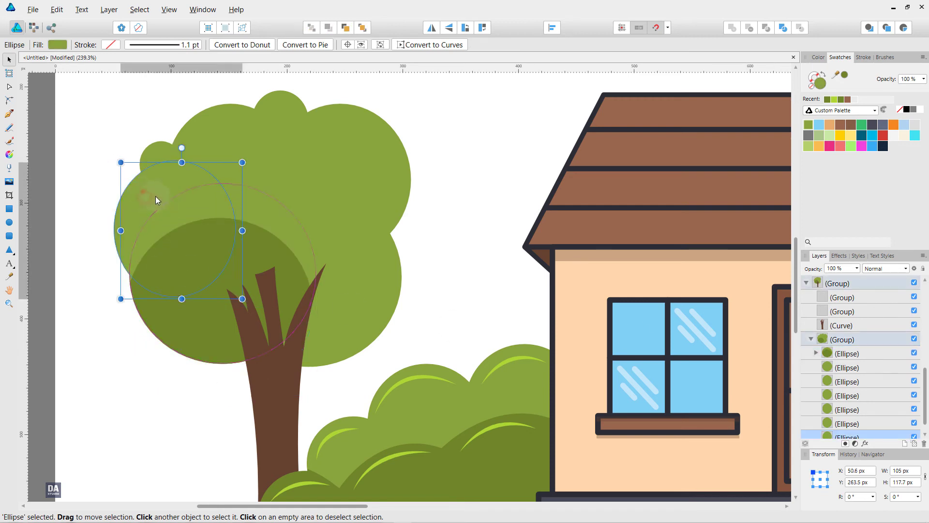
{"action": "left_click_drag", "start_coordinate": [156, 196], "coordinate": [152, 207]}
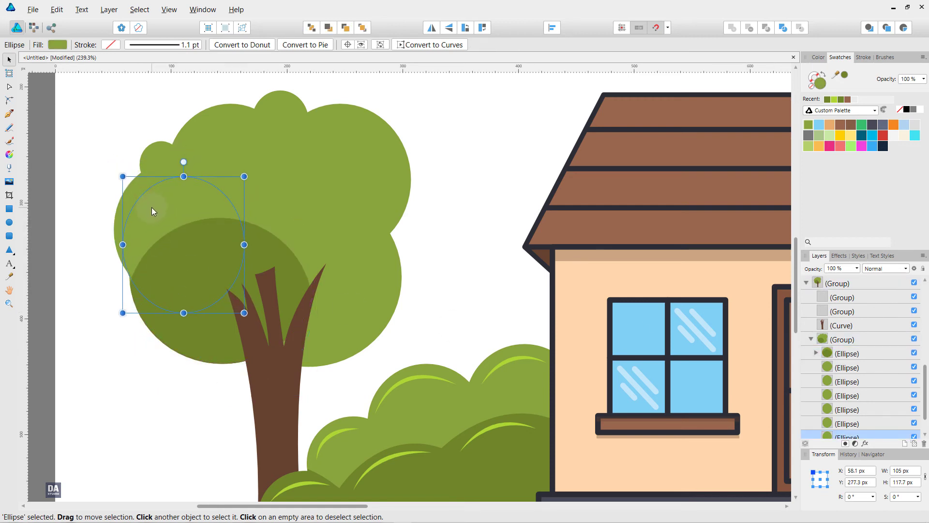
{"action": "key", "text": "i"}
{"action": "left_click", "coordinate": [185, 261]}
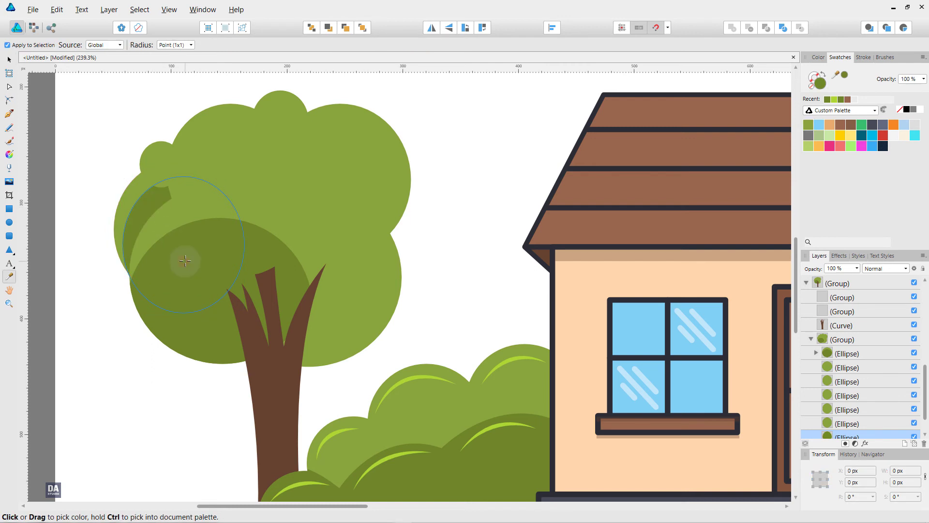
{"action": "key", "text": "v"}
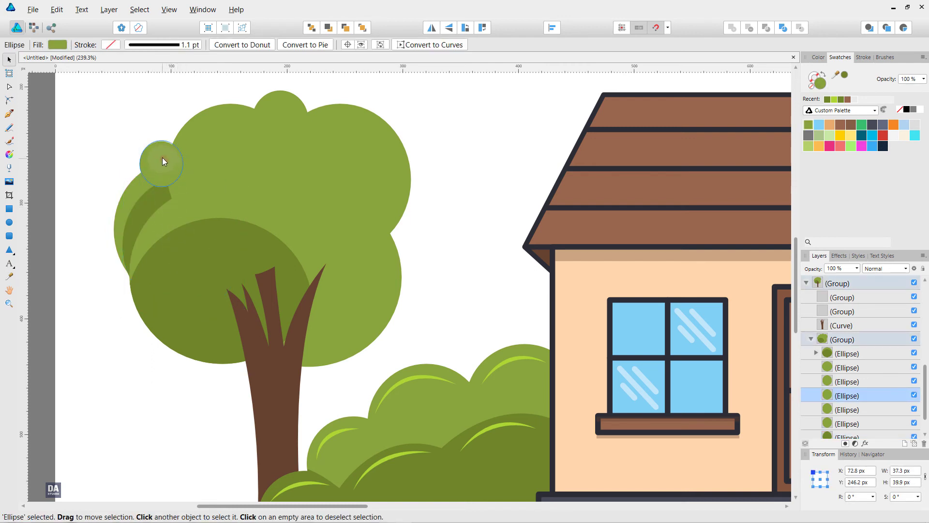
{"action": "left_click_drag", "start_coordinate": [162, 158], "coordinate": [176, 181]}
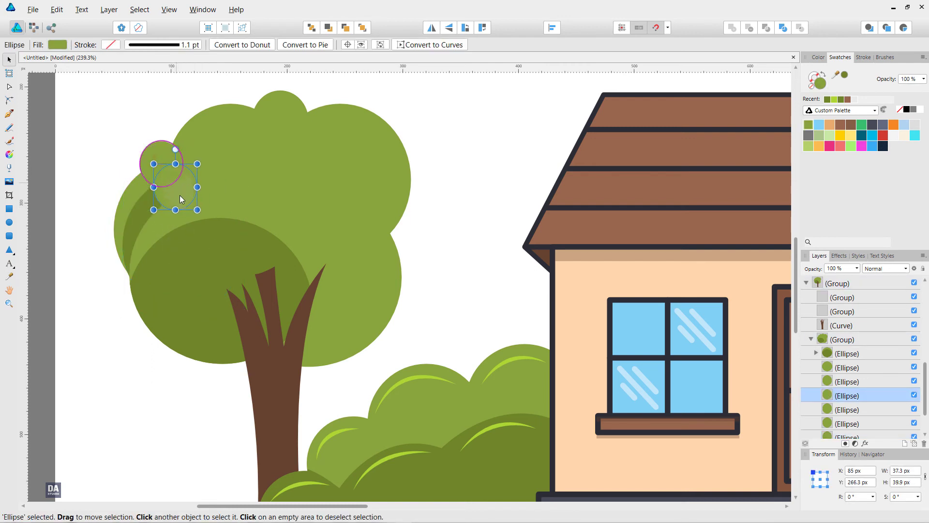
{"action": "key", "text": "i"}
{"action": "left_click", "coordinate": [202, 266]}
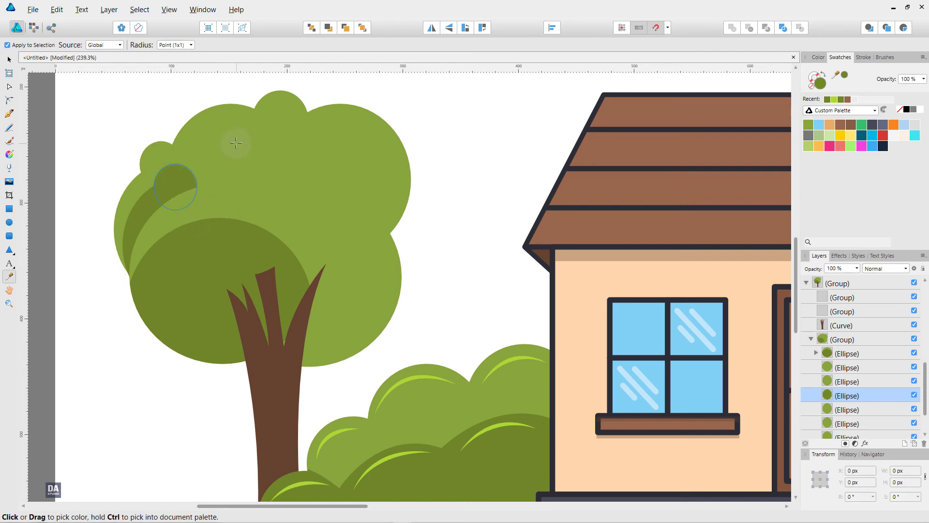
{"action": "key", "text": "v"}
Reposition two large crown circles and refill them dark green, then shift another circle over the trunk
{"action": "left_click_drag", "start_coordinate": [235, 142], "coordinate": [235, 155]}
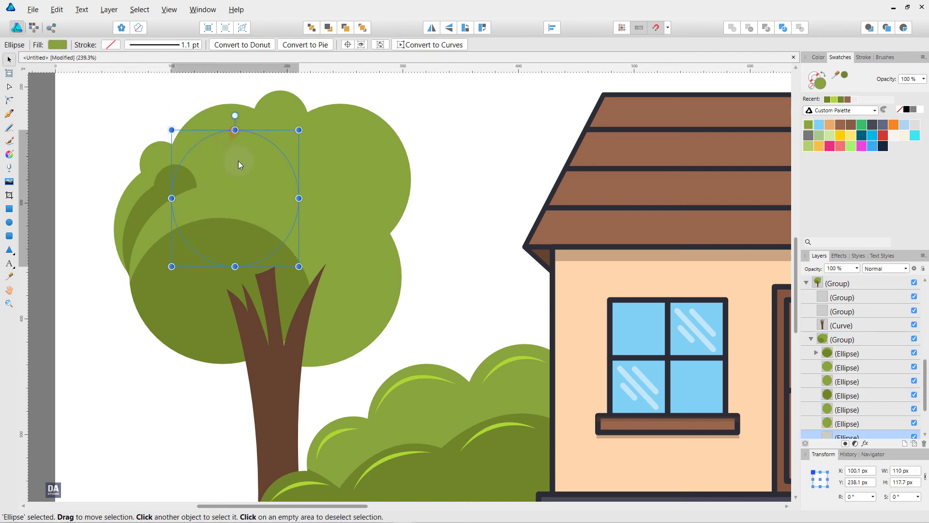
{"action": "key", "text": "i"}
{"action": "left_click", "coordinate": [241, 241]}
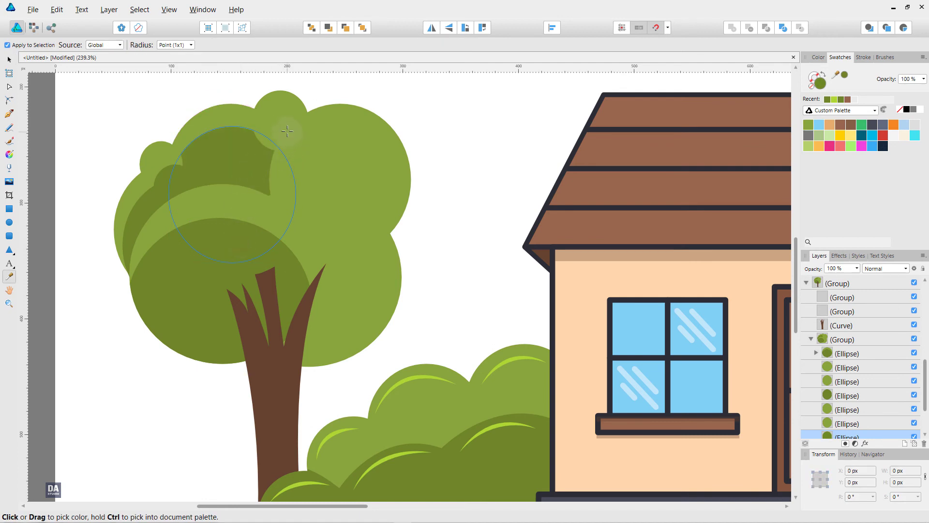
{"action": "key", "text": "v"}
{"action": "left_click", "coordinate": [217, 169]}
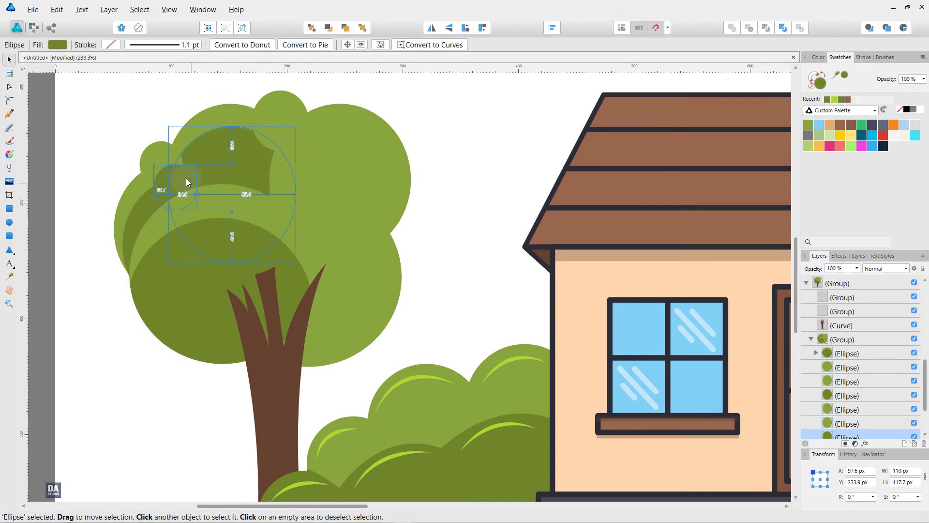
{"action": "left_click_drag", "start_coordinate": [179, 176], "coordinate": [176, 169]}
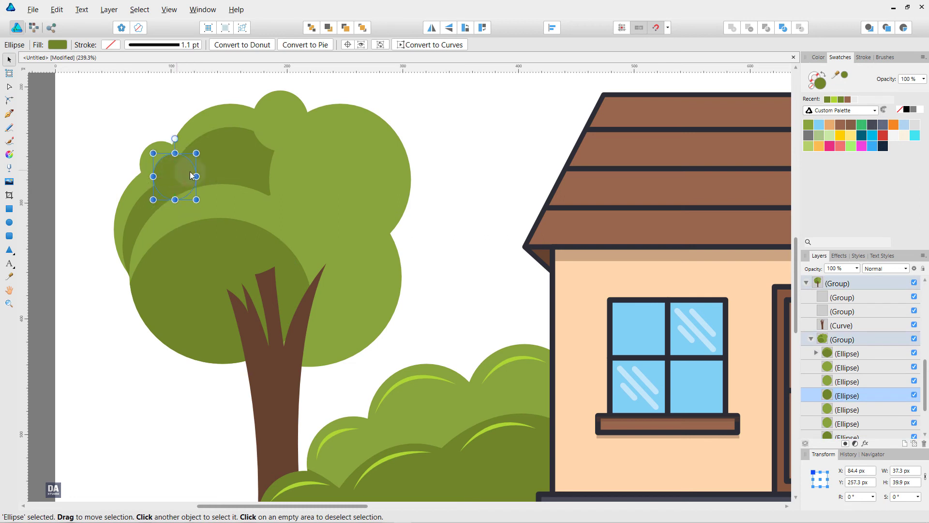
{"action": "mouse_move", "coordinate": [284, 127]}
{"action": "left_mouse_down"}
{"action": "mouse_move", "coordinate": [322, 152]}
{"action": "mouse_move", "coordinate": [320, 185]}
{"action": "left_mouse_up"}
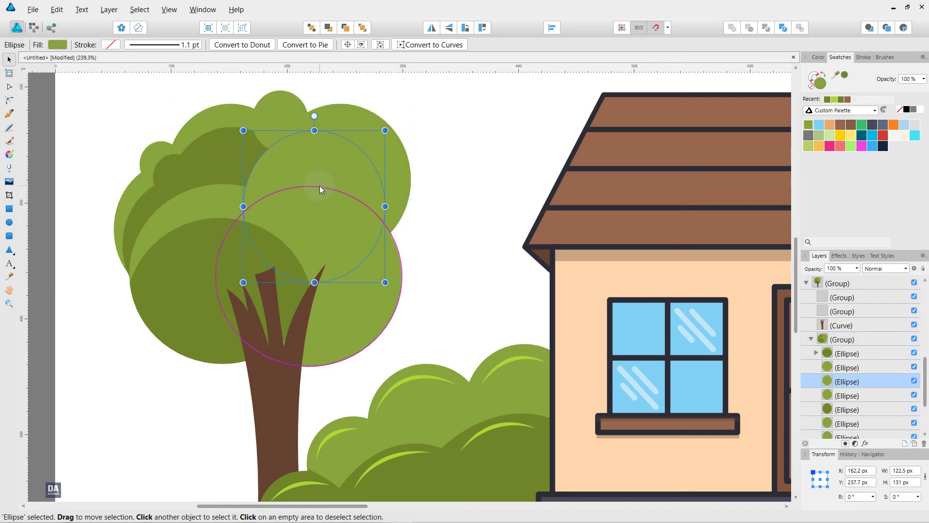
{"action": "key", "text": "i"}
{"action": "left_click", "coordinate": [252, 257]}
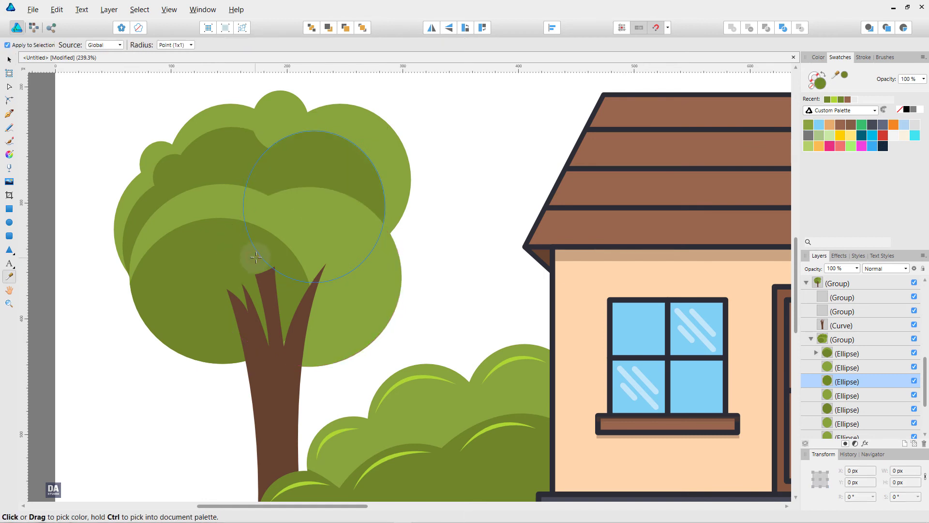
{"action": "key", "text": "v"}
{"action": "left_click_drag", "start_coordinate": [377, 283], "coordinate": [343, 282]}
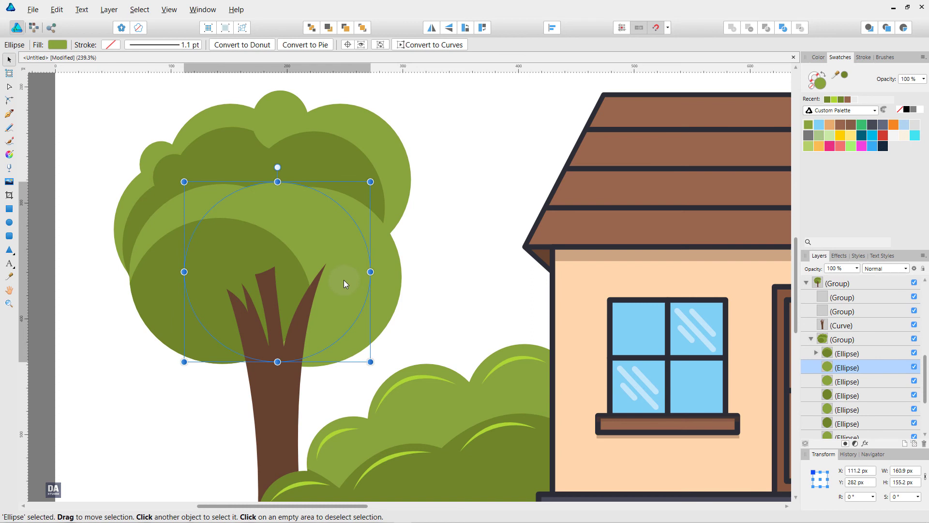
Fill a crown circle and the small top crown circle with the darker green
{"action": "key", "text": "i"}
{"action": "left_click", "coordinate": [221, 276]}
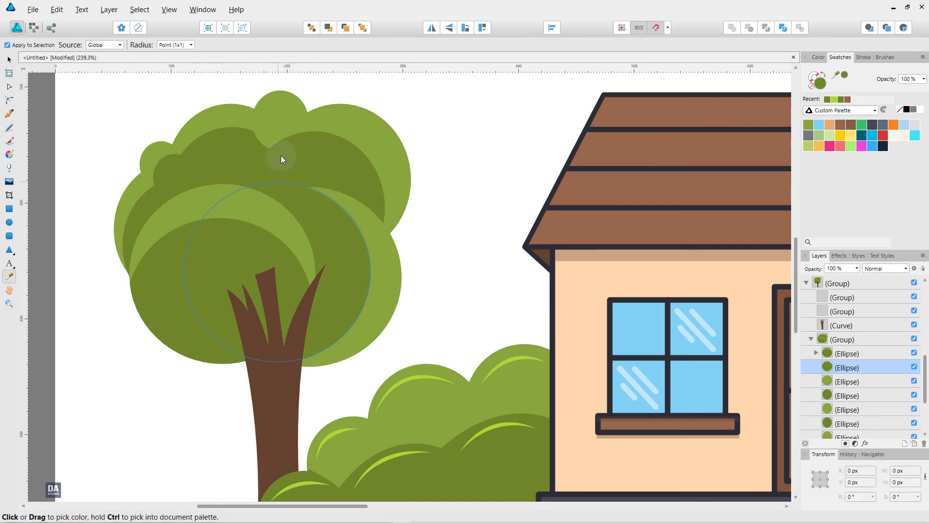
{"action": "key", "text": "v"}
{"action": "left_click", "coordinate": [283, 113]}
{"action": "left_click", "coordinate": [284, 129]}
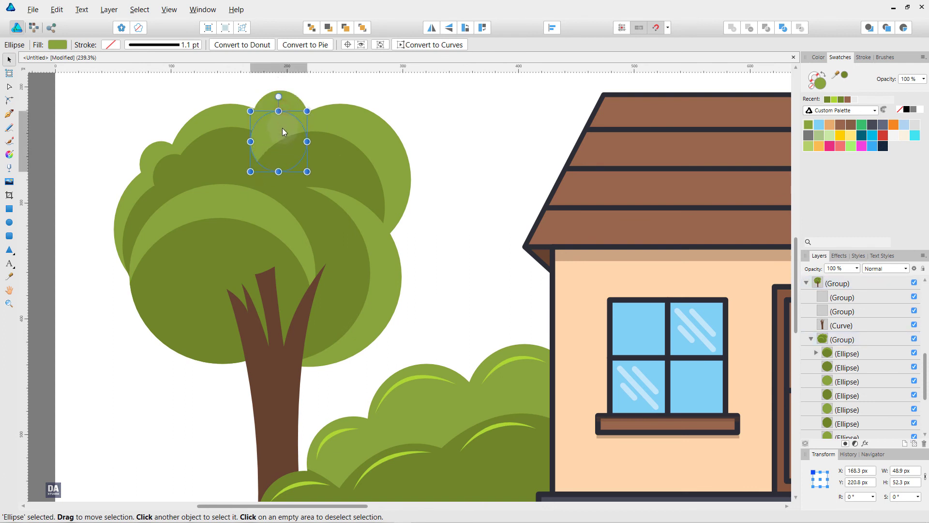
{"action": "key", "text": "i"}
{"action": "left_click", "coordinate": [303, 158]}
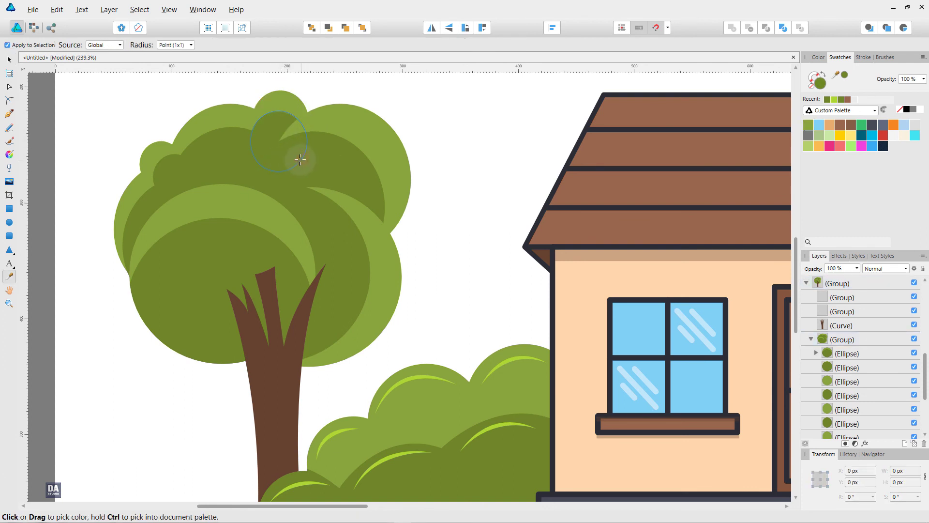
Nudge the small top and left crown circles into place and refill them light green
{"action": "key", "text": "v"}
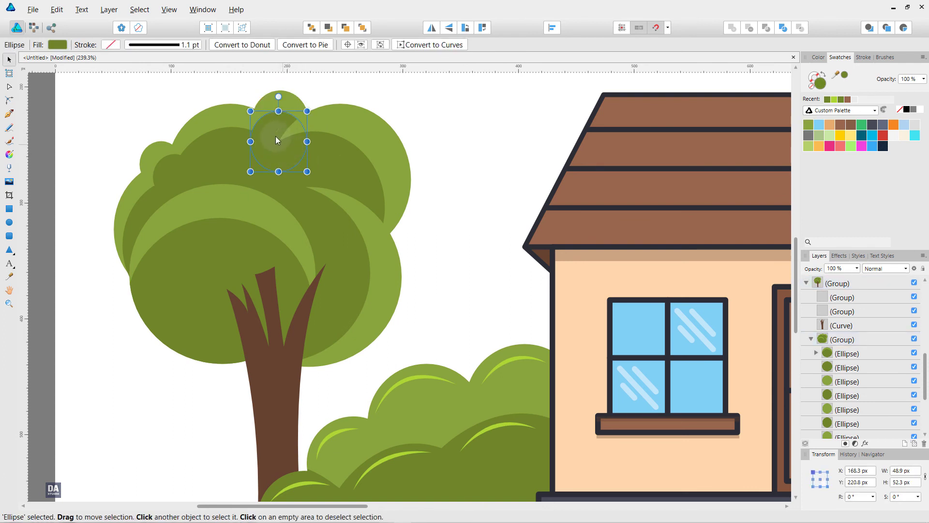
{"action": "left_click_drag", "start_coordinate": [274, 133], "coordinate": [268, 135]}
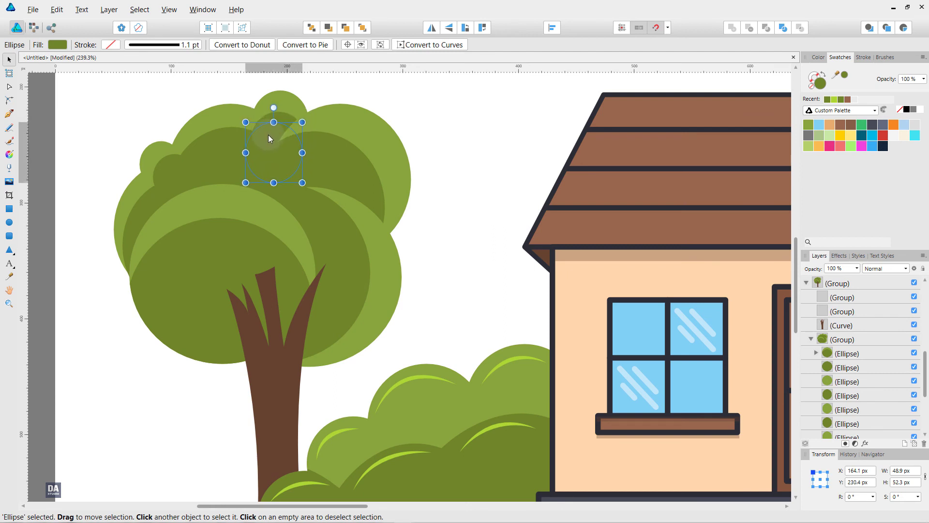
{"action": "left_click", "coordinate": [358, 114]}
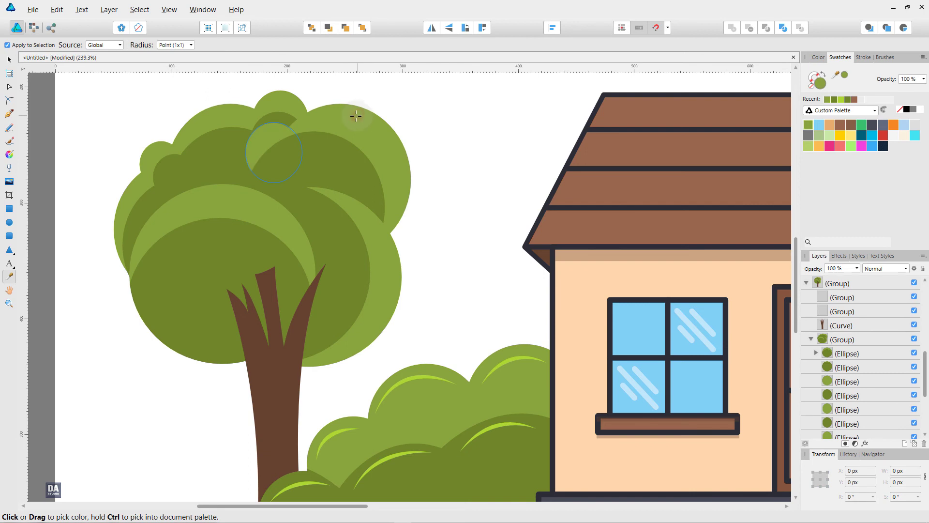
{"action": "key", "text": "v"}
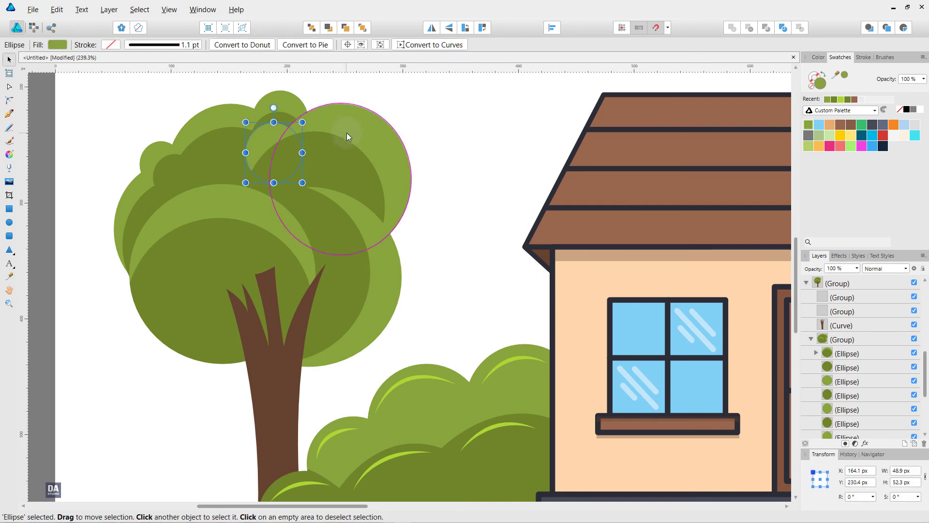
{"action": "left_click", "coordinate": [174, 175]}
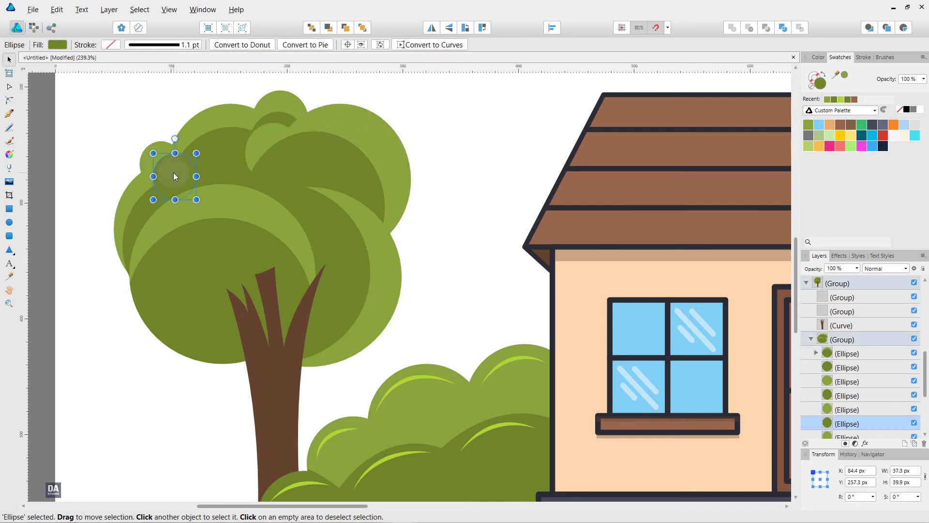
{"action": "left_click_drag", "start_coordinate": [175, 177], "coordinate": [177, 184]}
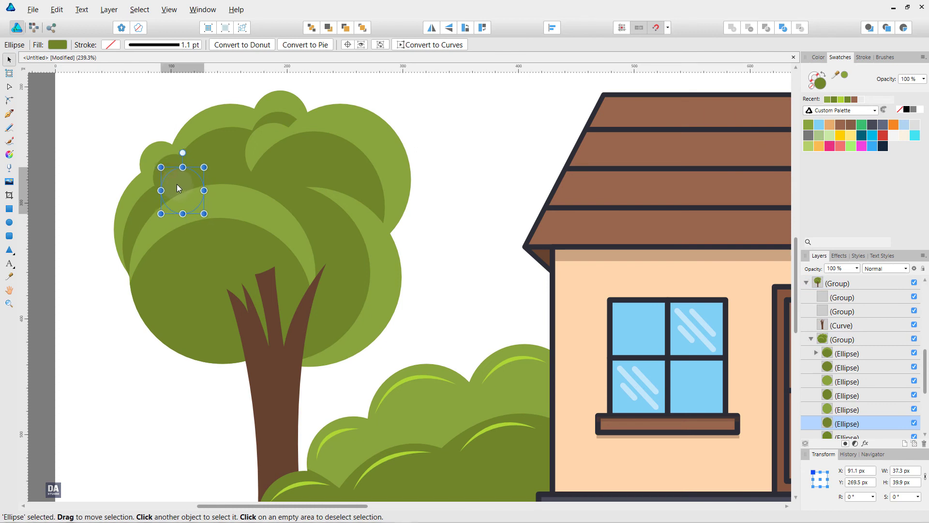
{"action": "key", "text": "i"}
{"action": "left_click", "coordinate": [211, 202]}
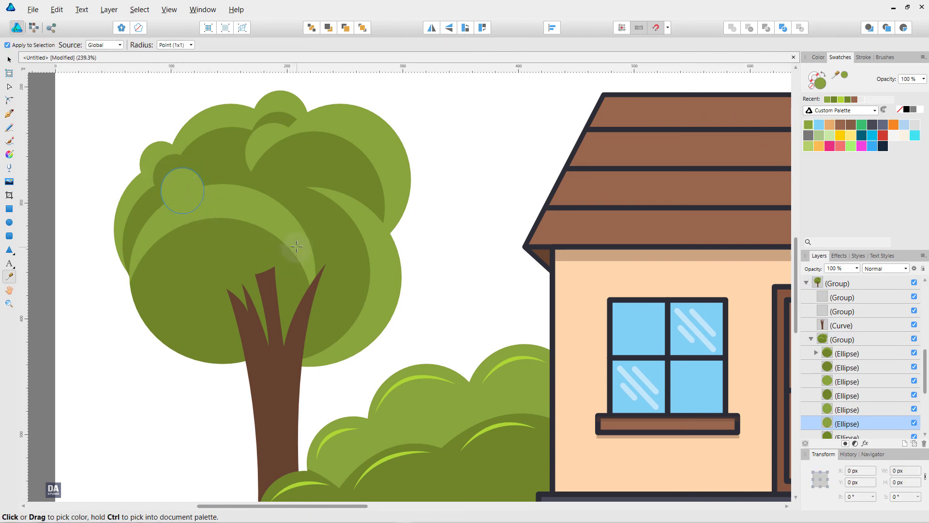
Draw an arched Pen curve across the lower tree crown and adjust its stroke width
{"action": "key", "text": "p"}
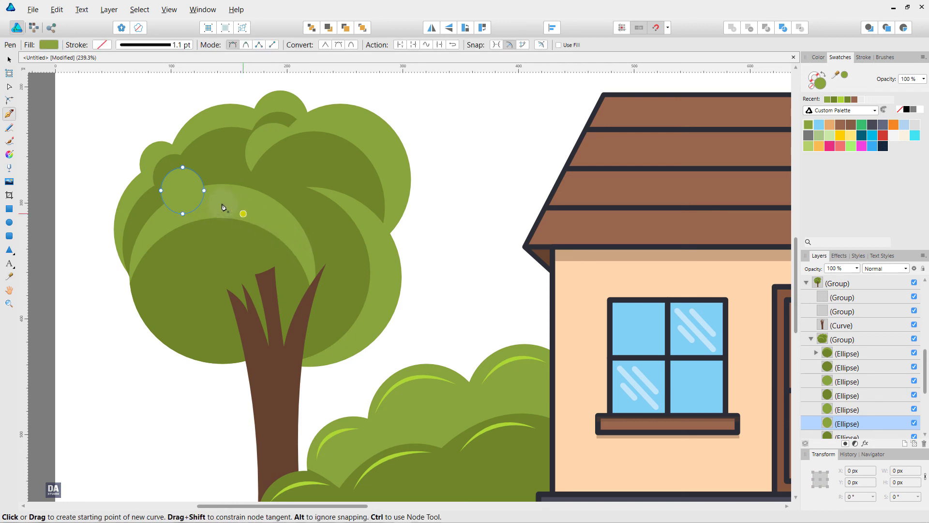
{"action": "left_click", "coordinate": [141, 282]}
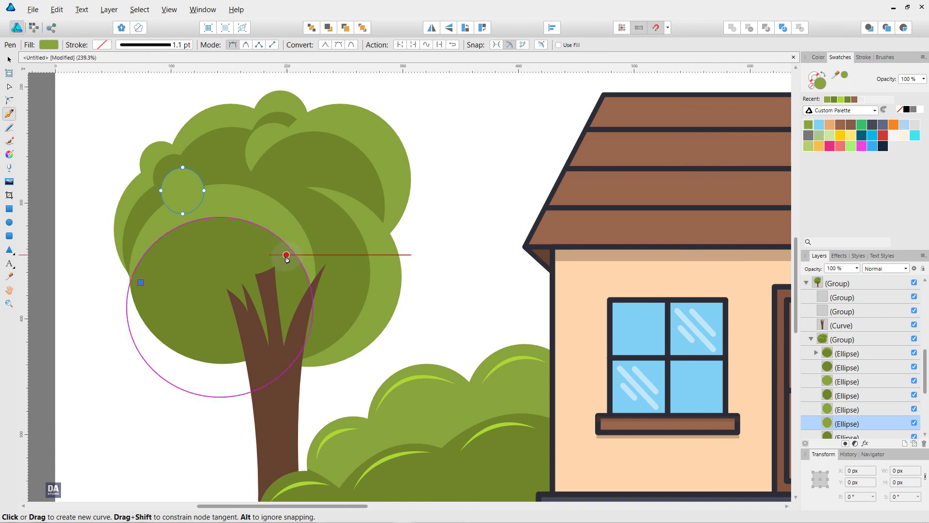
{"action": "left_click_drag", "start_coordinate": [287, 255], "coordinate": [383, 324]}
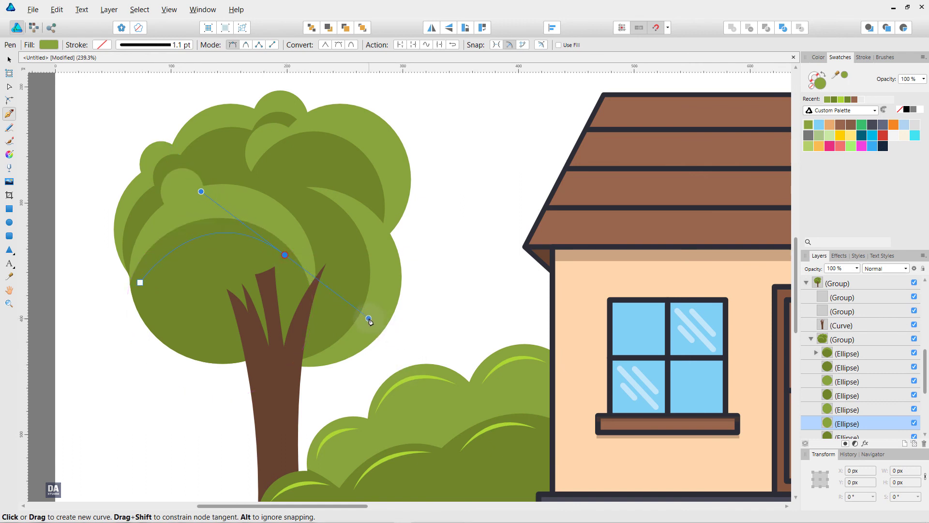
{"action": "key", "text": "i"}
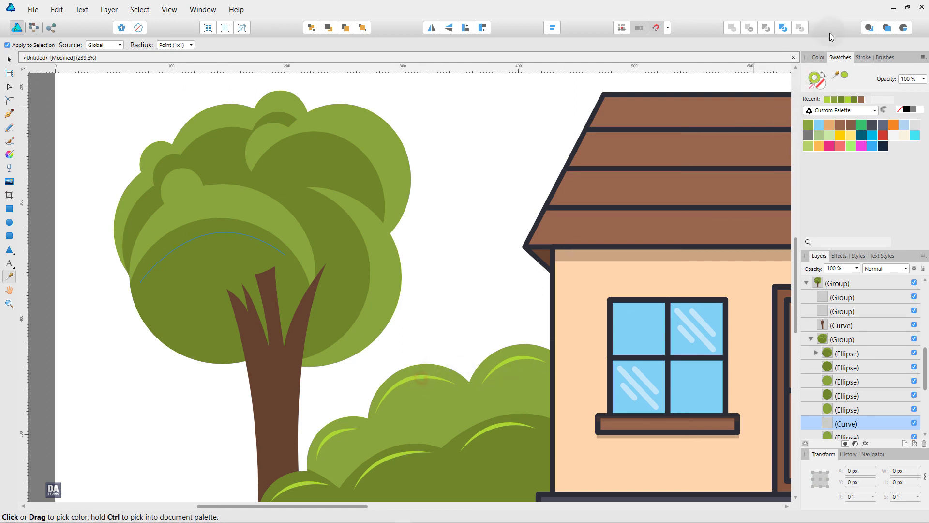
{"action": "left_click", "coordinate": [863, 57]}
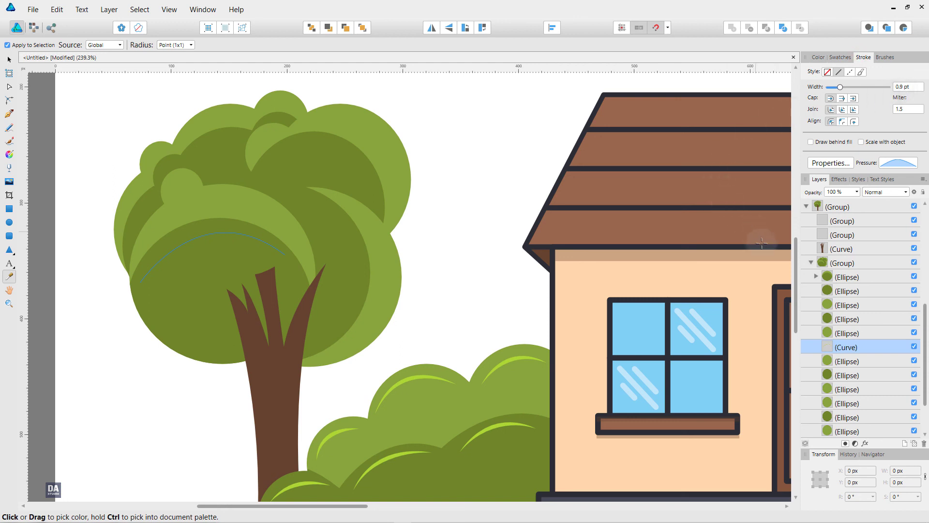
Move the highlight curve above the crown circles in the foliage group and colour it the bushes' light green
{"action": "key", "text": "v"}
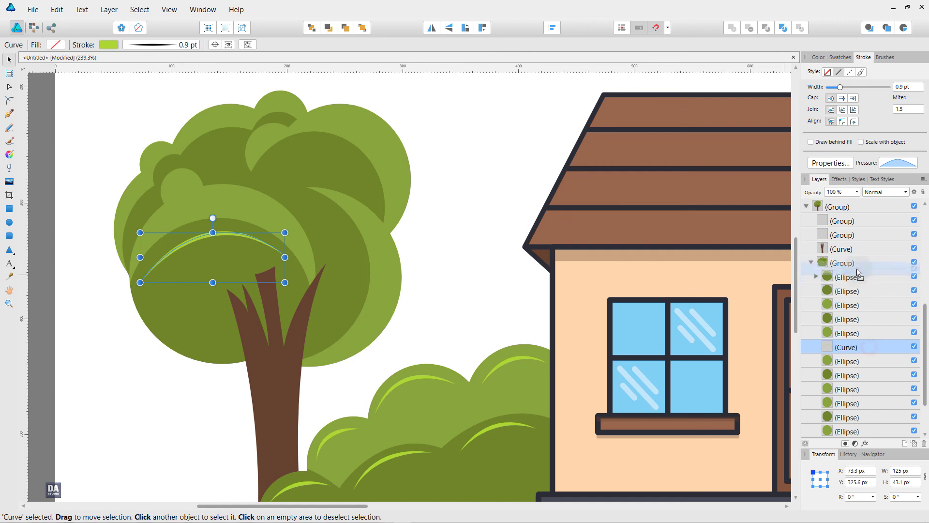
{"action": "left_click", "coordinate": [857, 267]}
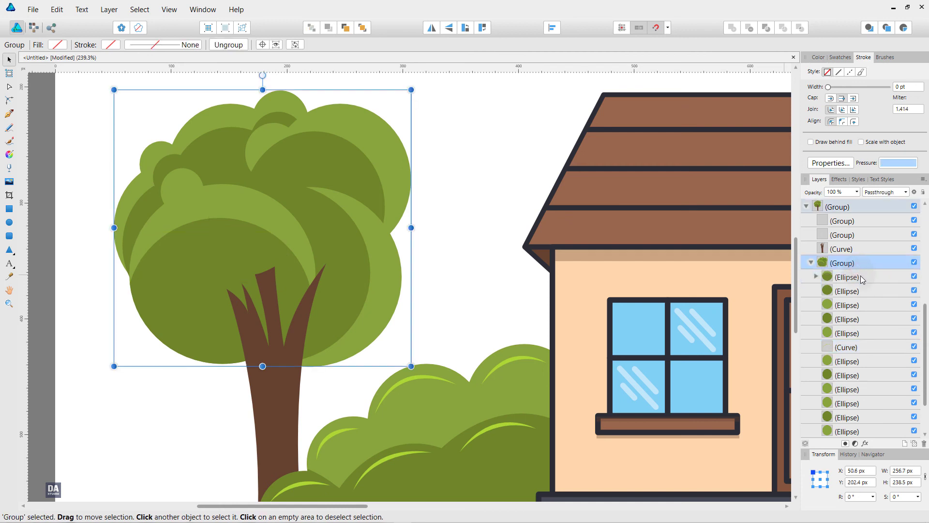
{"action": "left_click", "coordinate": [816, 277]}
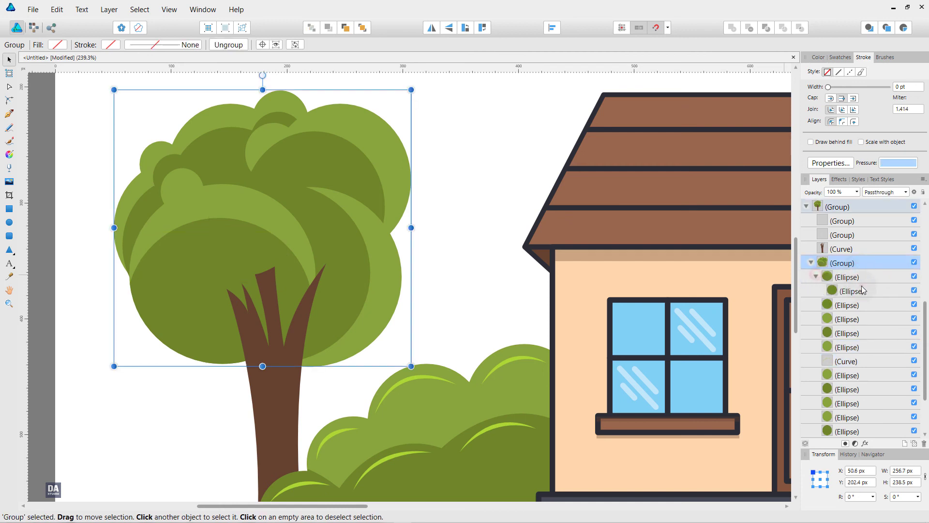
{"action": "mouse_move", "coordinate": [863, 289]}
{"action": "left_mouse_down"}
{"action": "mouse_move", "coordinate": [862, 274]}
{"action": "mouse_move", "coordinate": [858, 290]}
{"action": "left_mouse_up"}
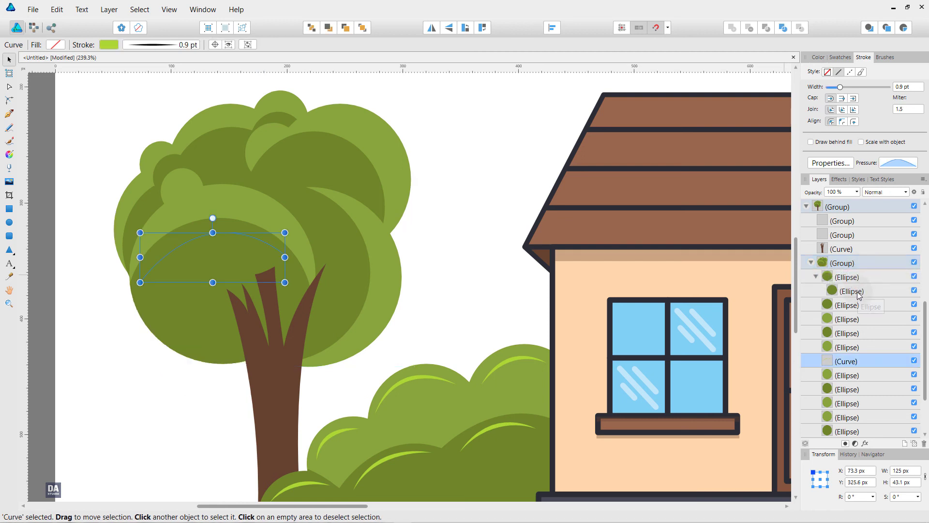
{"action": "left_click_drag", "start_coordinate": [867, 361], "coordinate": [861, 270]}
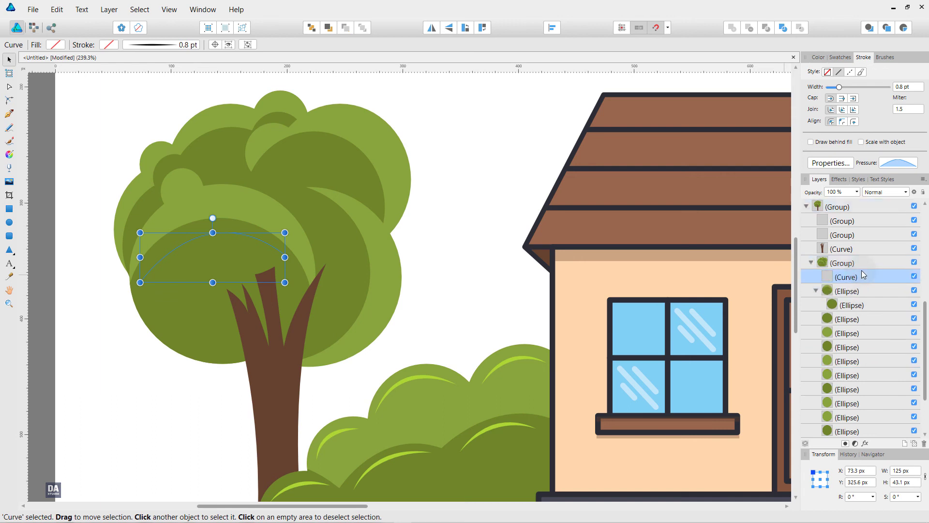
{"action": "left_click", "coordinate": [848, 64]}
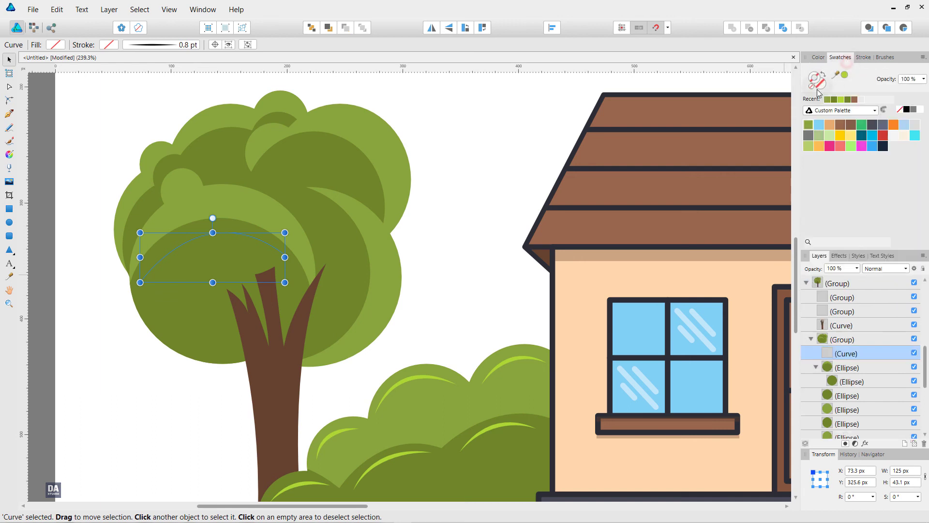
{"action": "key", "text": "i"}
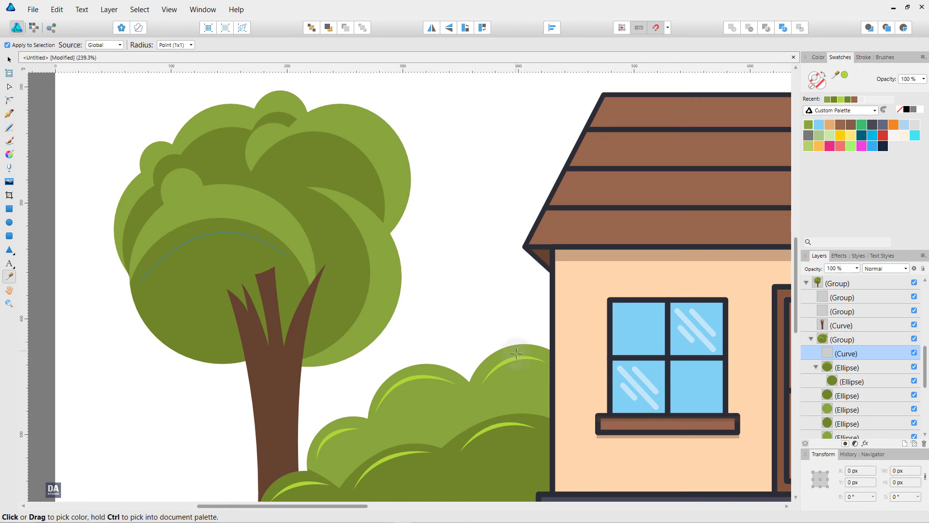
{"action": "left_click", "coordinate": [517, 358]}
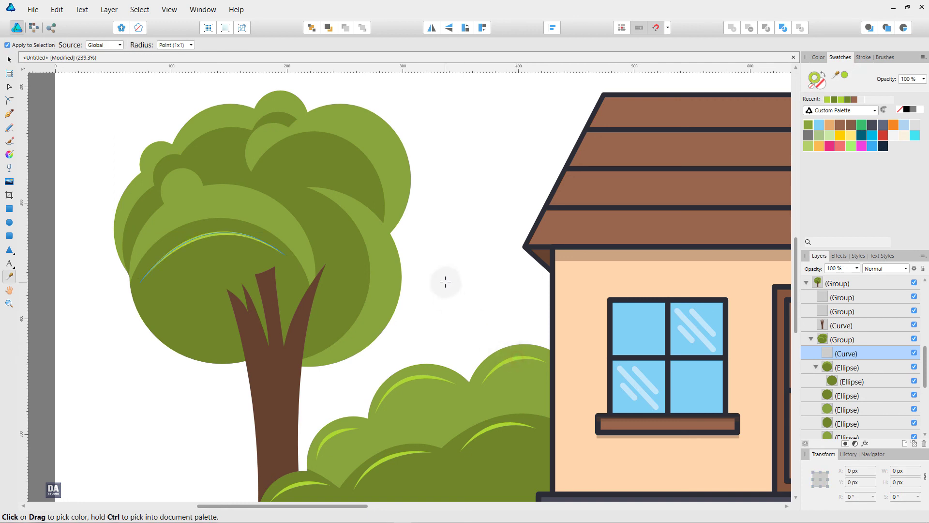
Draw curved highlight strokes at the crown top, lower left and right side toward the trunk
{"action": "key", "text": "v"}
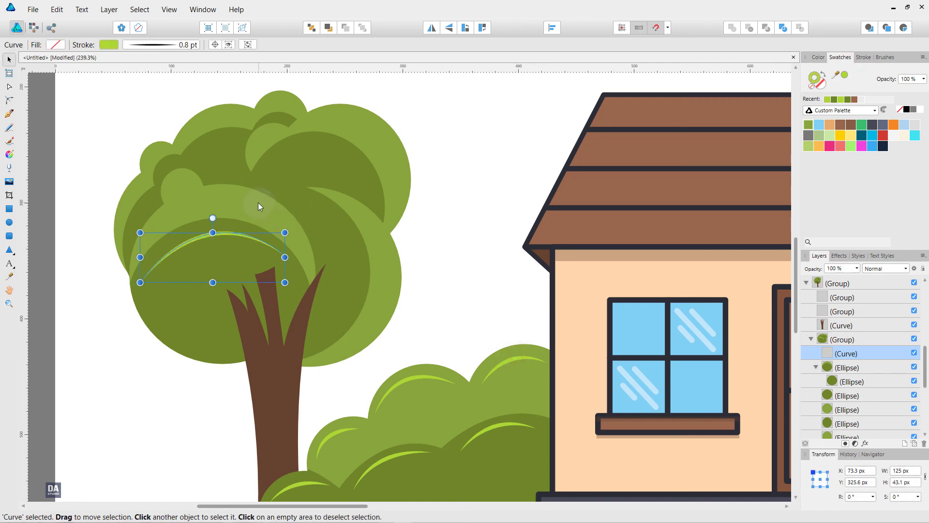
{"action": "key", "text": "p"}
{"action": "left_click", "coordinate": [83, 314], "text": "ctrl"}
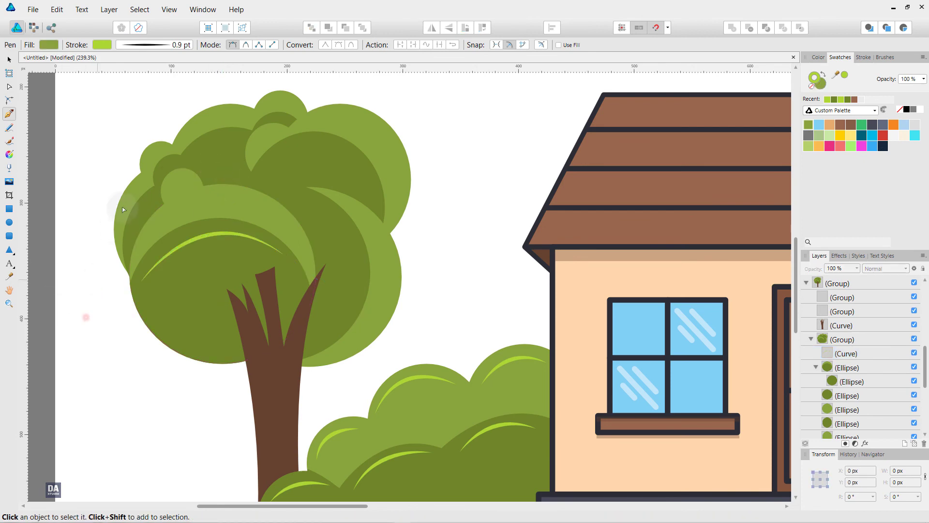
{"action": "left_click", "coordinate": [196, 153]}
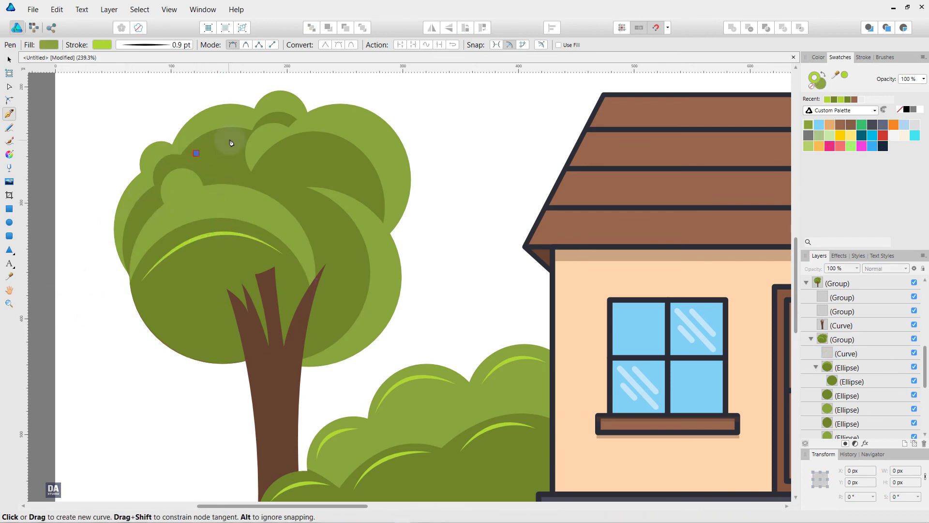
{"action": "left_click_drag", "start_coordinate": [250, 142], "coordinate": [271, 144]}
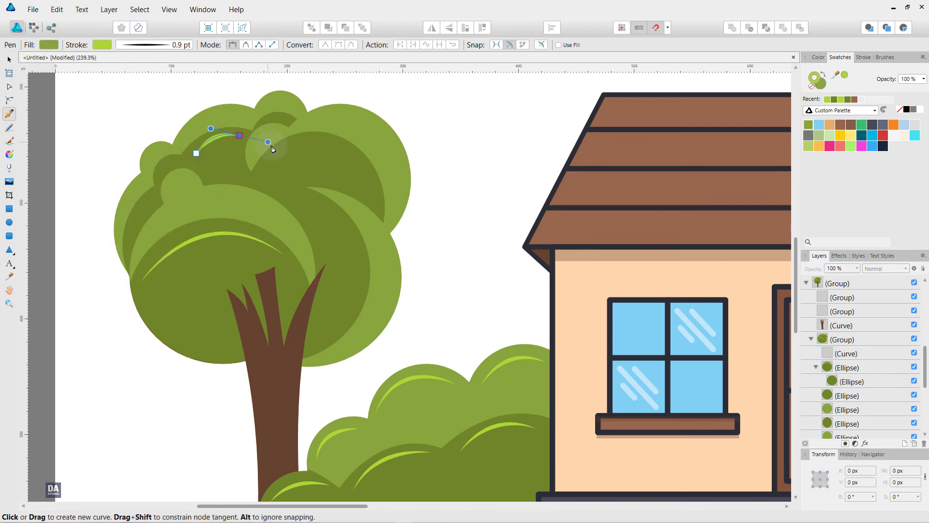
{"action": "left_click", "coordinate": [435, 131], "text": "ctrl"}
{"action": "left_click", "coordinate": [144, 307]}
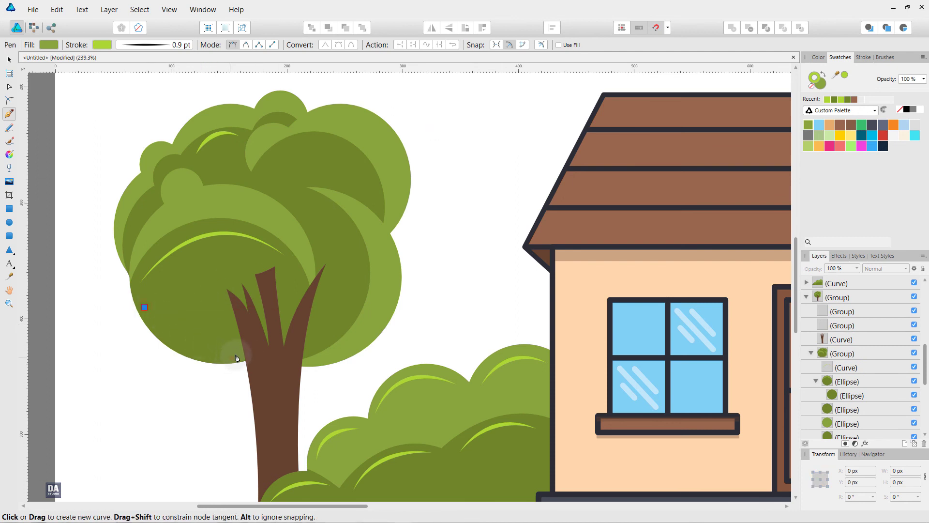
{"action": "left_click_drag", "start_coordinate": [230, 356], "coordinate": [269, 351]}
{"action": "left_click", "coordinate": [177, 387], "text": "ctrl"}
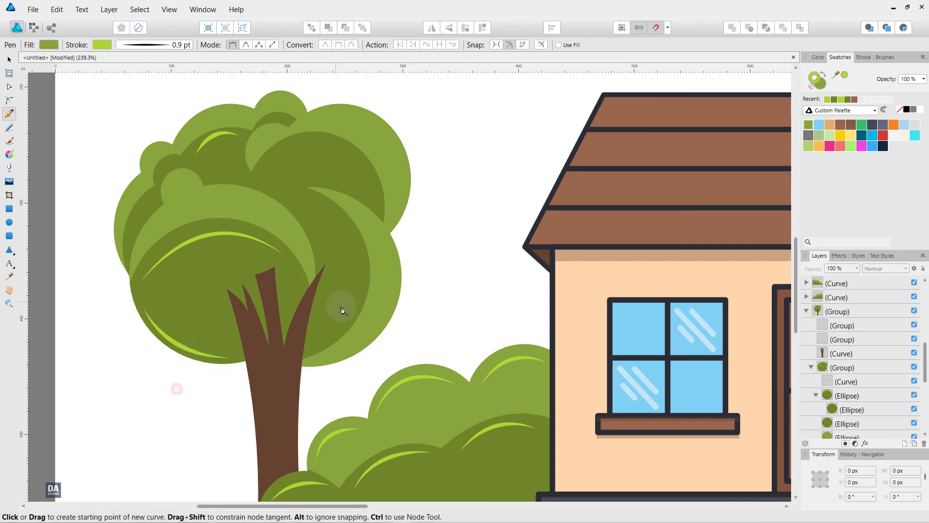
{"action": "left_click", "coordinate": [330, 213]}
{"action": "left_click_drag", "start_coordinate": [334, 332], "coordinate": [288, 396]}
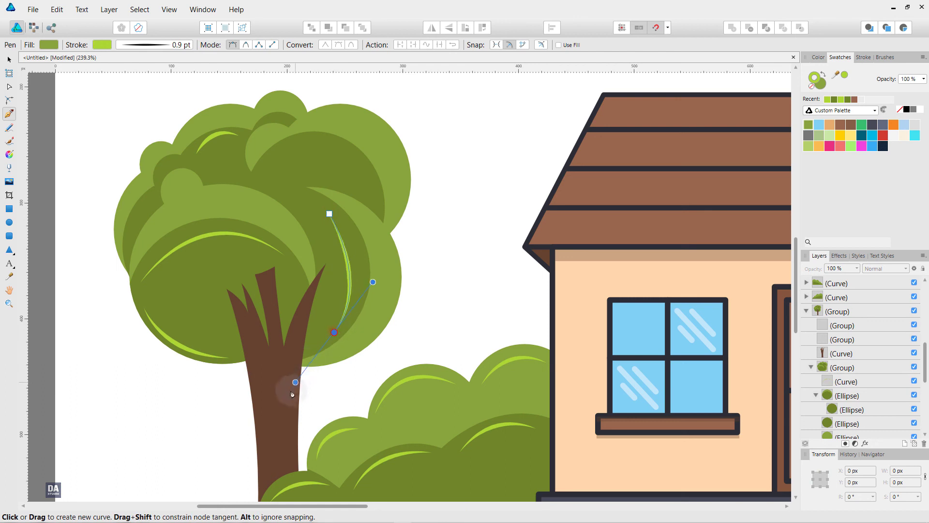
{"action": "left_click", "coordinate": [438, 227], "text": "ctrl"}
Add more highlight arcs over a small leaf clump, a long one toward the trunk, and along the top
{"action": "left_click", "coordinate": [267, 166]}
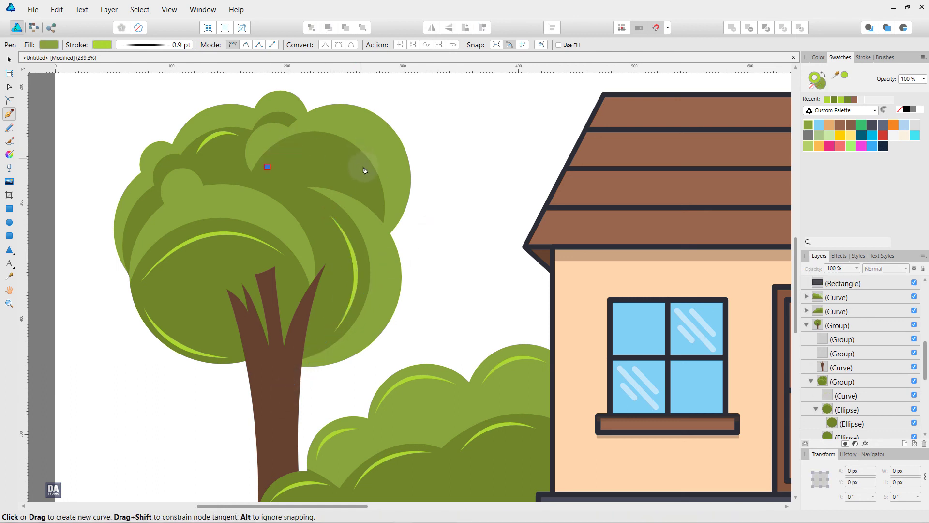
{"action": "left_click_drag", "start_coordinate": [368, 173], "coordinate": [390, 216]}
{"action": "left_click", "coordinate": [432, 217], "text": "ctrl"}
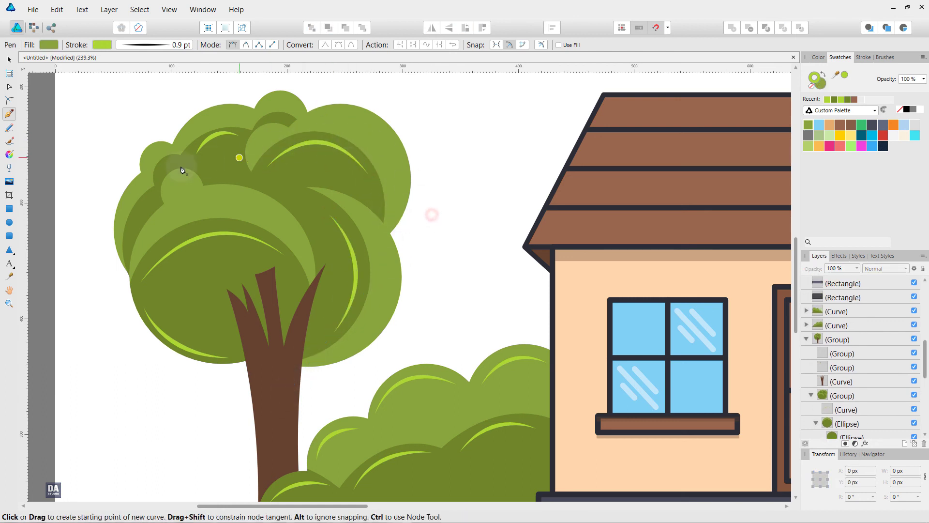
{"action": "left_click", "coordinate": [170, 197]}
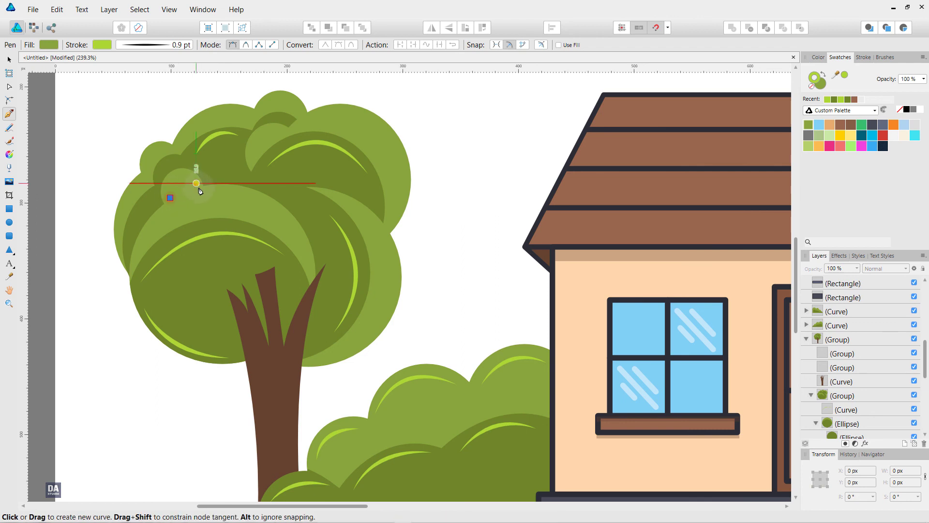
{"action": "left_click_drag", "start_coordinate": [196, 183], "coordinate": [226, 209]}
{"action": "left_click", "coordinate": [444, 136], "text": "ctrl"}
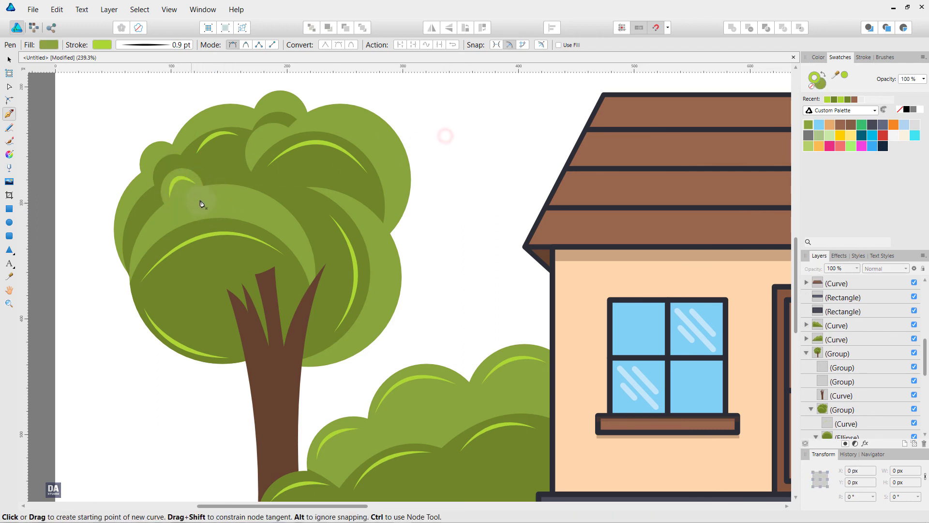
{"action": "left_click", "coordinate": [217, 197]}
{"action": "left_click_drag", "start_coordinate": [290, 233], "coordinate": [322, 287]}
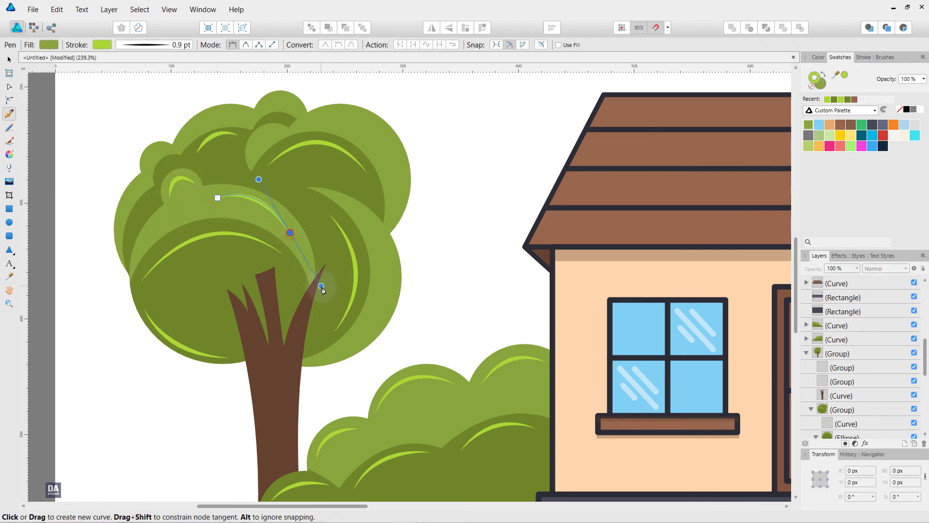
{"action": "left_click", "coordinate": [429, 260], "text": "ctrl"}
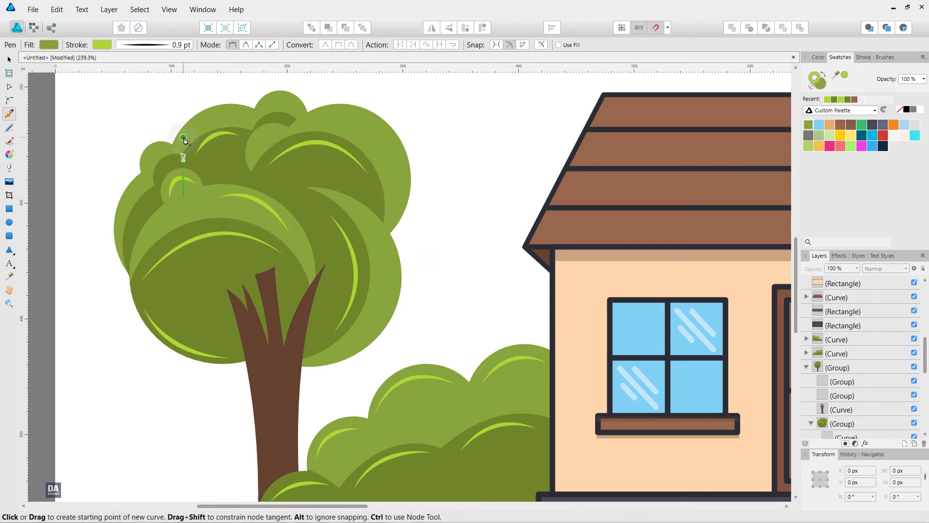
{"action": "left_click", "coordinate": [182, 138]}
{"action": "left_click", "coordinate": [239, 115]}
{"action": "left_click", "coordinate": [271, 126]}
{"action": "left_click", "coordinate": [392, 113], "text": "ctrl"}
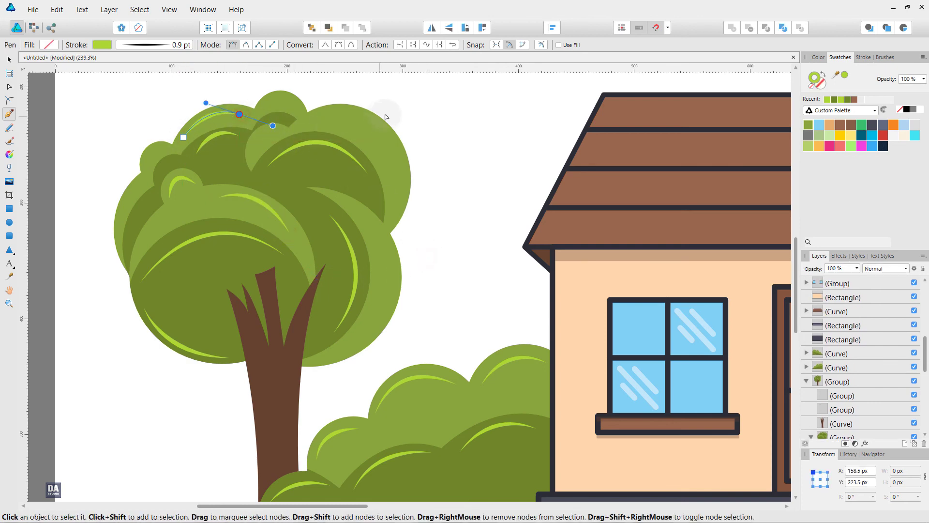
Add highlights on the right clump and upper middle clump, then fit the page in view
{"action": "left_click", "coordinate": [334, 124]}
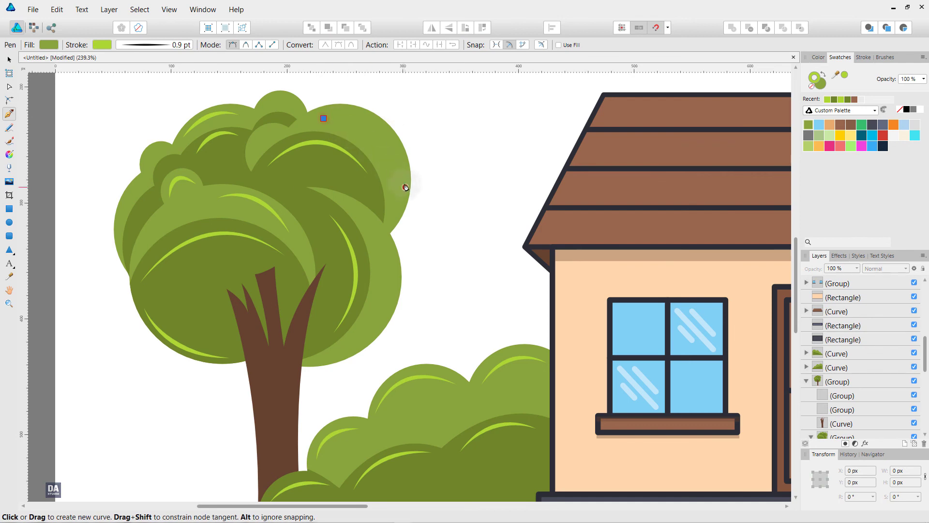
{"action": "left_click_drag", "start_coordinate": [400, 187], "coordinate": [409, 274]}
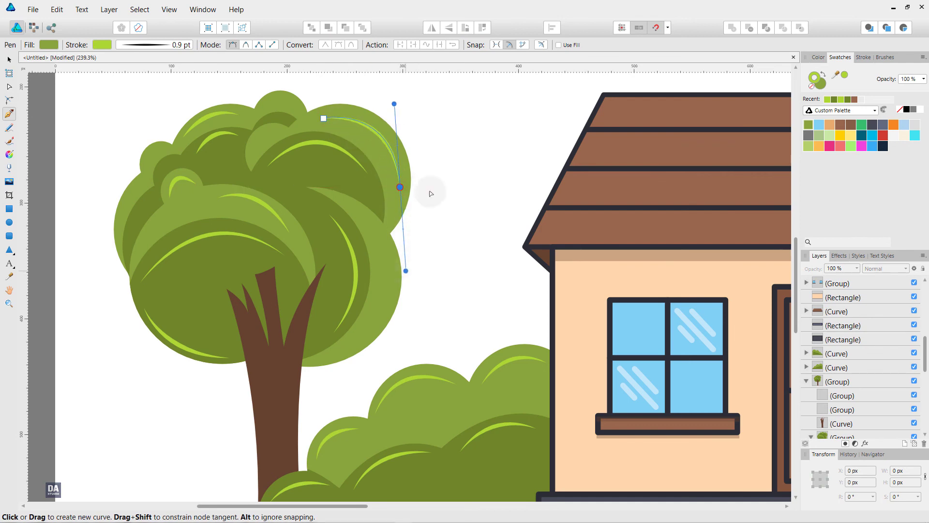
{"action": "left_click", "coordinate": [448, 169], "text": "ctrl"}
{"action": "left_click", "coordinate": [253, 153]}
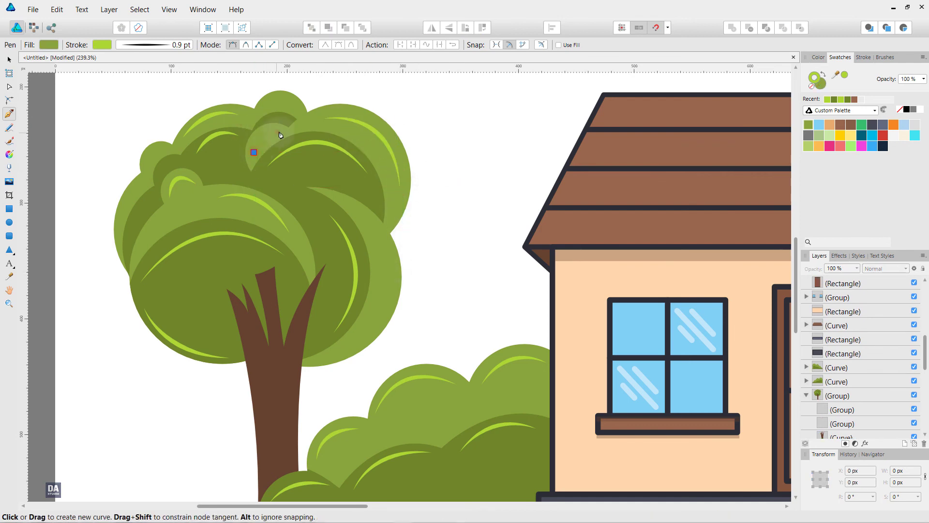
{"action": "left_click", "coordinate": [300, 141]}
{"action": "left_click", "coordinate": [390, 113], "text": "ctrl"}
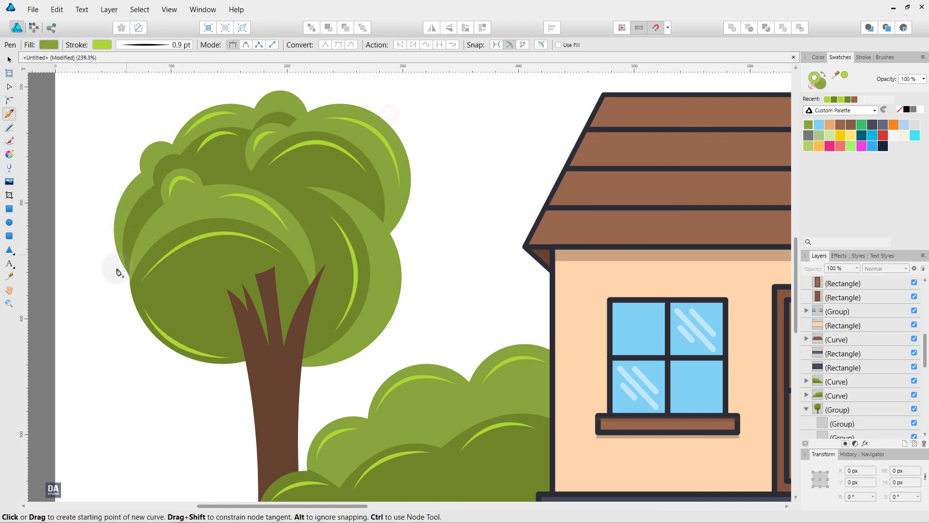
{"action": "key", "text": "ctrl+0"}
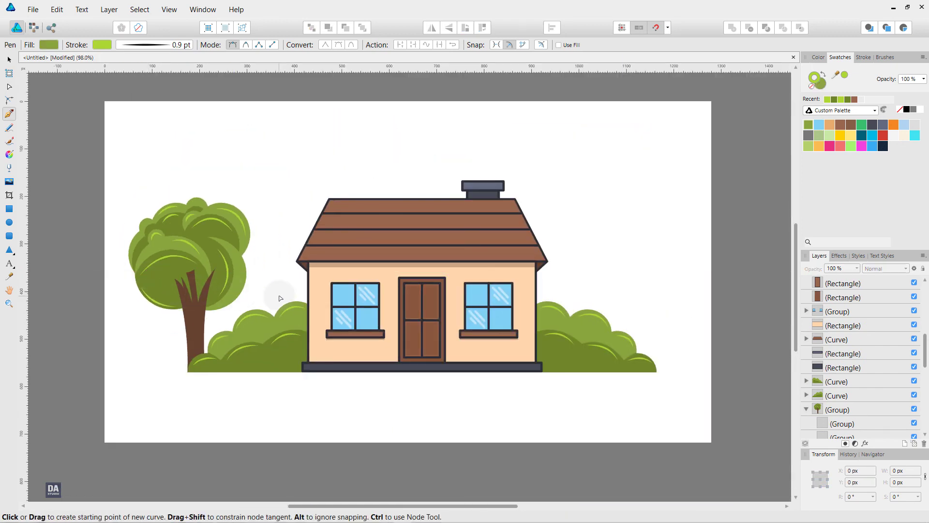
Draw a straight horizontal line beneath the tree, bushes and house with the Pen tool
{"action": "key", "text": "v"}
{"action": "scroll", "coordinate": [303, 382], "scroll_direction": "up", "scroll_amount": 2}
{"action": "scroll", "coordinate": [342, 374], "scroll_direction": "down", "scroll_amount": 1}
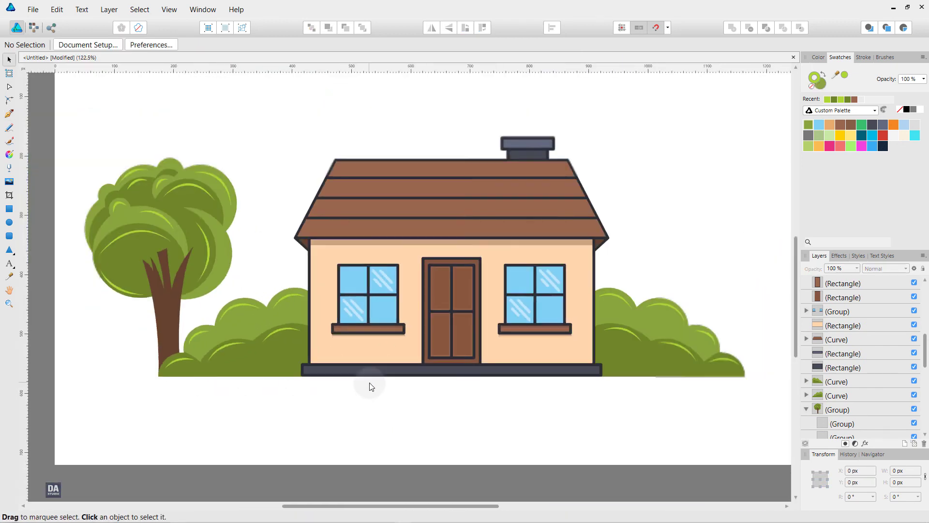
{"action": "key", "text": "ctrl+0"}
{"action": "left_click", "coordinate": [8, 115]}
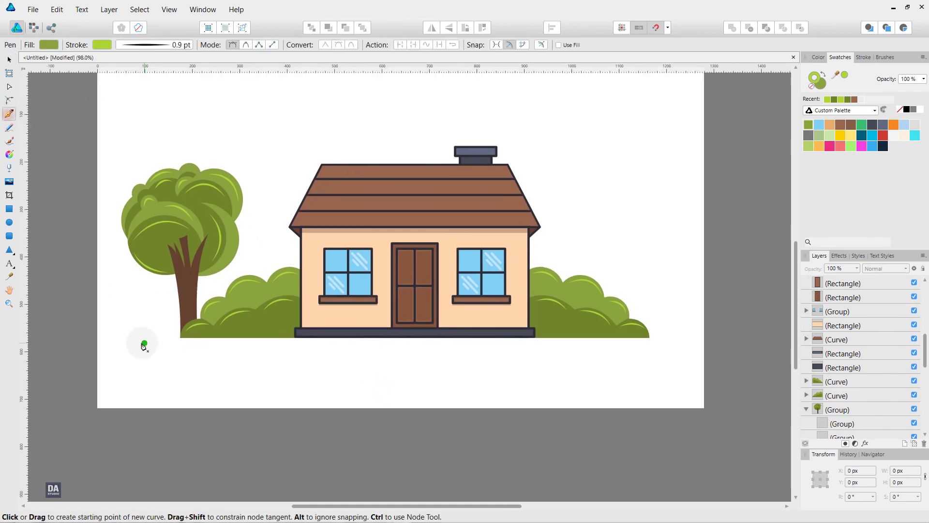
{"action": "left_click", "coordinate": [139, 339]}
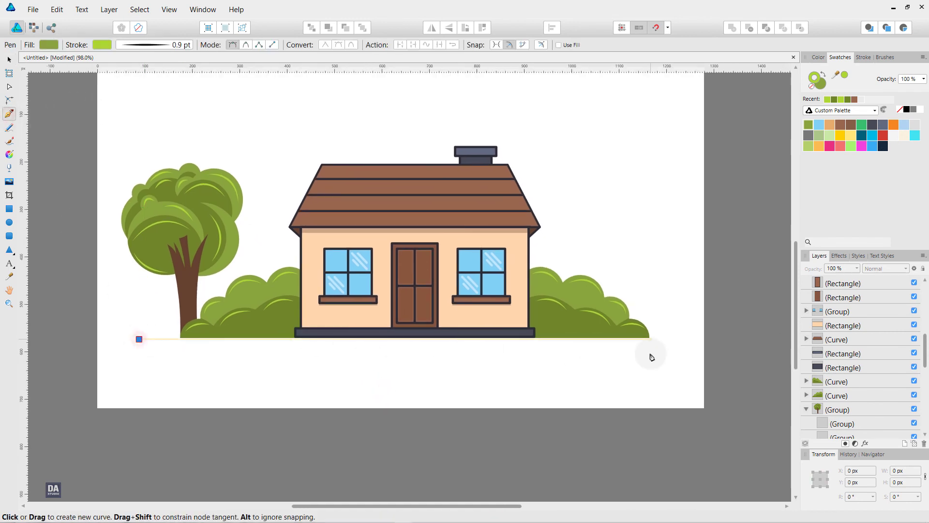
{"action": "left_click", "coordinate": [669, 339]}
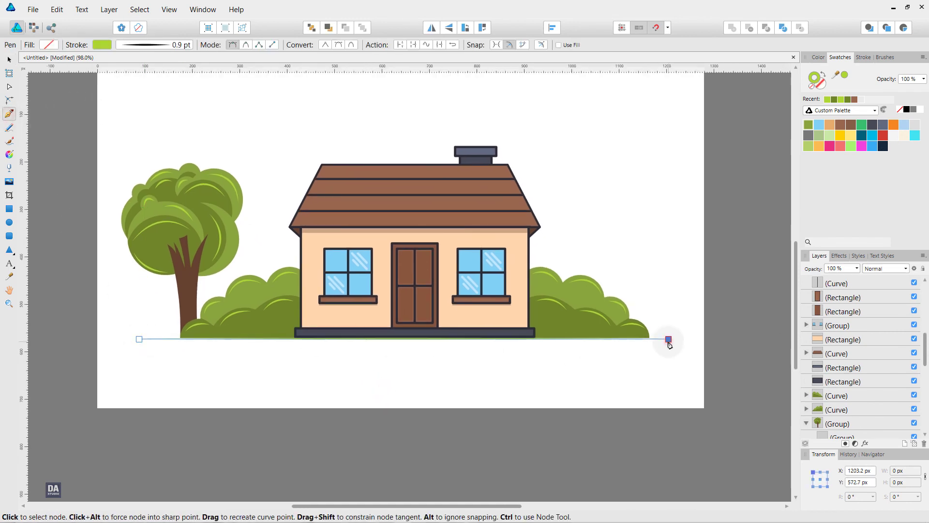
Give the ground line a 1.8 pt even stroke with pressure reset, coloured dark grey
{"action": "left_click", "coordinate": [863, 58]}
{"action": "scroll", "coordinate": [909, 91], "scroll_direction": "up", "scroll_amount": 3}
{"action": "scroll", "coordinate": [909, 91], "scroll_direction": "up", "scroll_amount": 3}
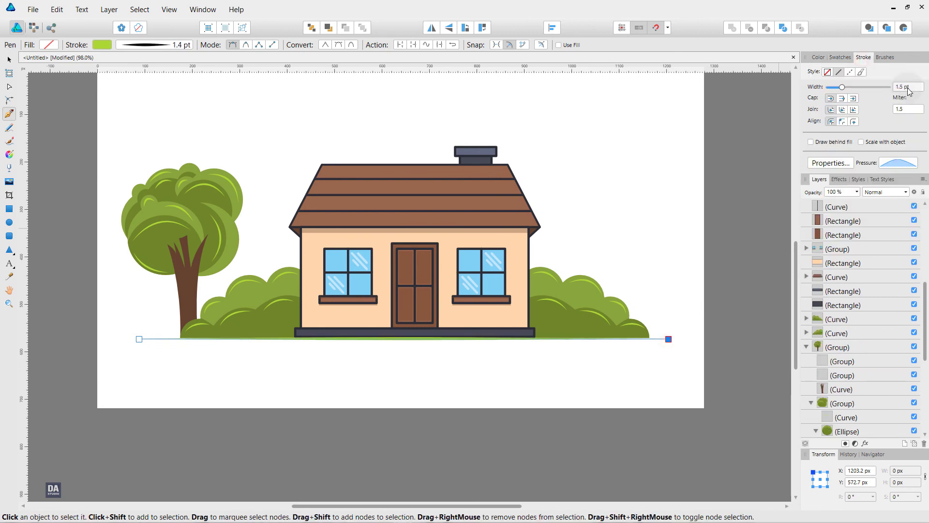
{"action": "scroll", "coordinate": [909, 91], "scroll_direction": "up", "scroll_amount": 3}
{"action": "scroll", "coordinate": [909, 91], "scroll_direction": "up", "scroll_amount": 2}
{"action": "scroll", "coordinate": [909, 91], "scroll_direction": "down", "scroll_amount": 1}
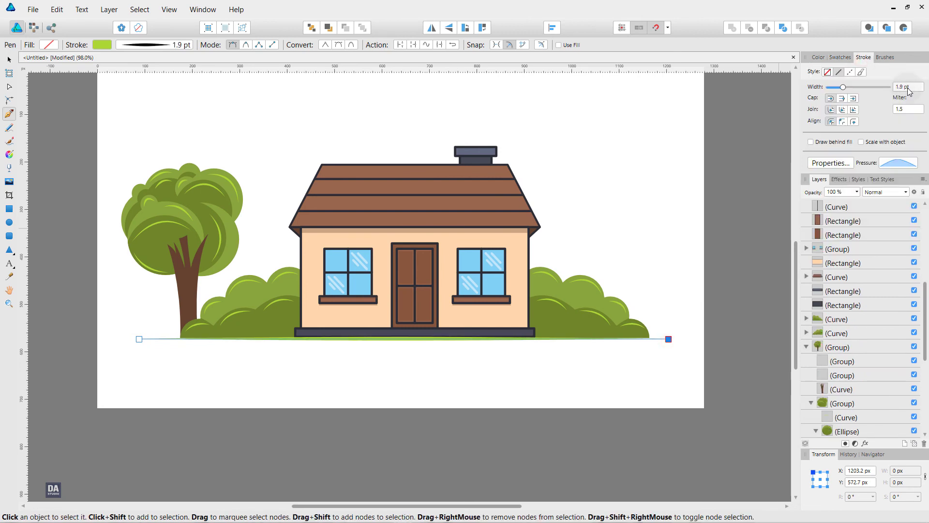
{"action": "scroll", "coordinate": [909, 91], "scroll_direction": "down", "scroll_amount": 1}
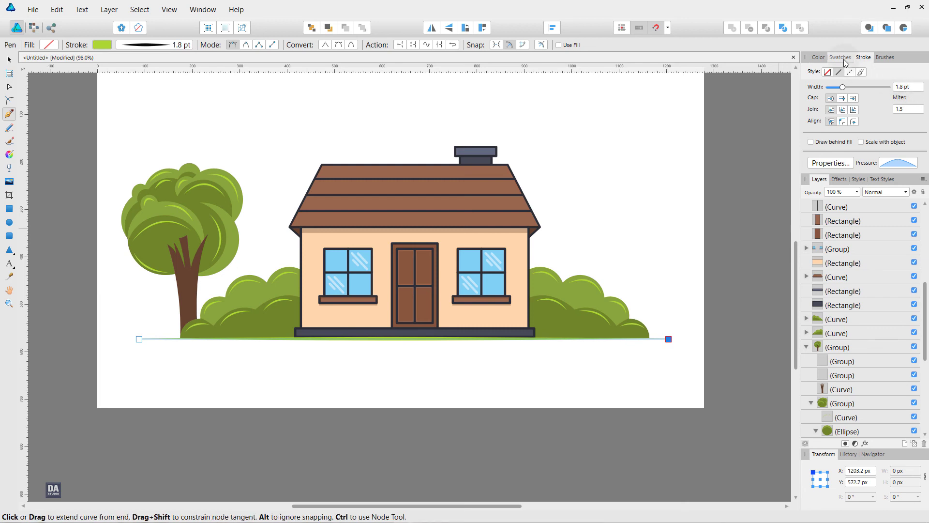
{"action": "left_click", "coordinate": [899, 162]}
{"action": "left_click", "coordinate": [912, 259]}
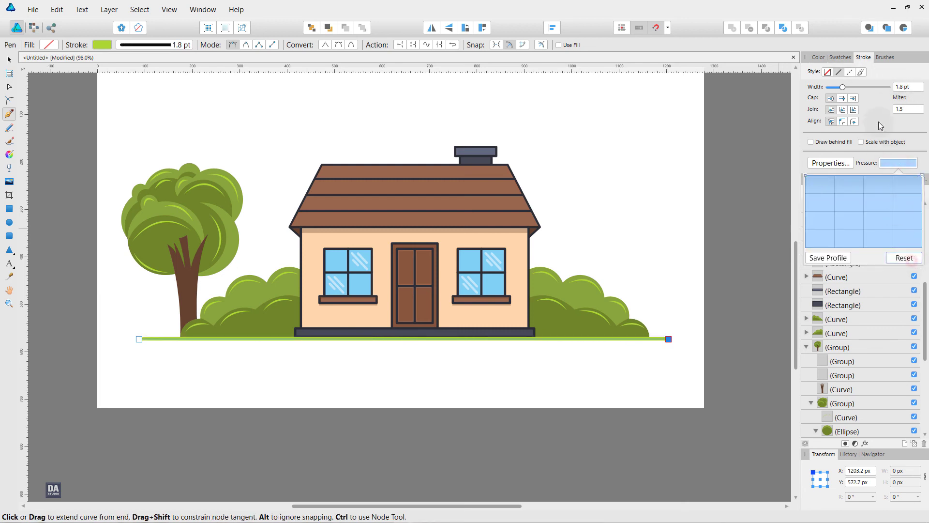
{"action": "left_click", "coordinate": [840, 57]}
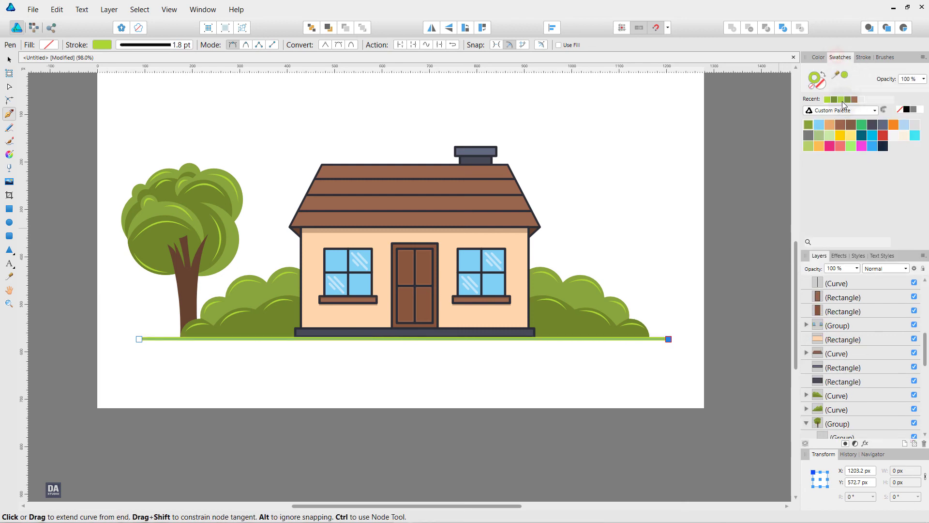
{"action": "left_click", "coordinate": [875, 128]}
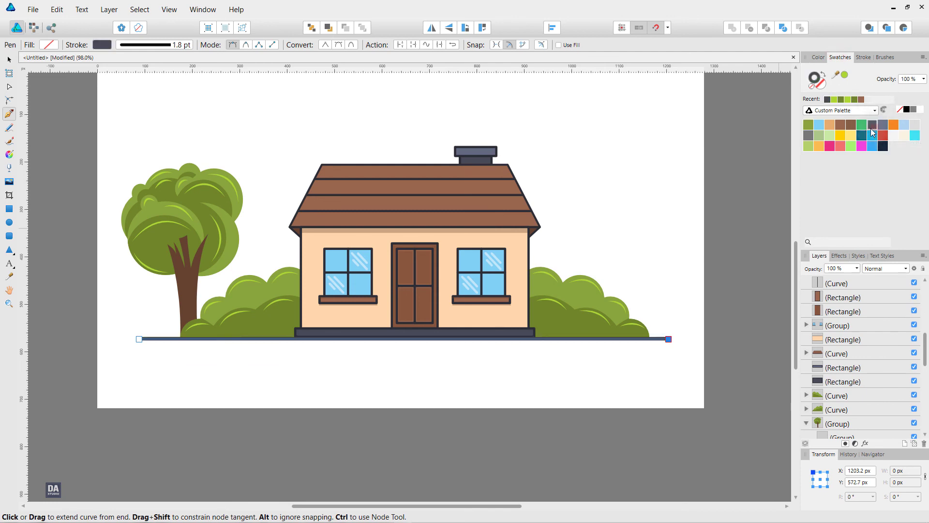
{"action": "key", "text": "v"}
{"action": "left_click", "coordinate": [426, 380]}
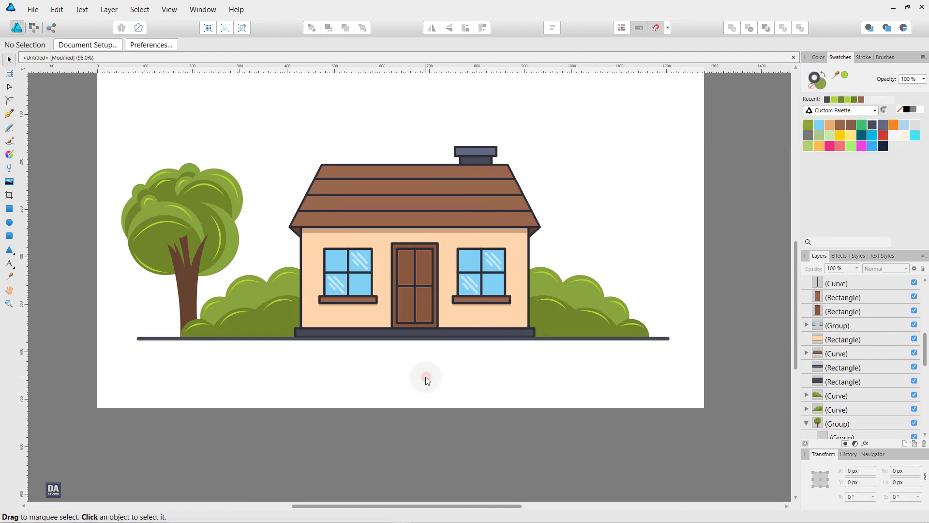
{"action": "scroll", "coordinate": [457, 334], "scroll_direction": "down", "scroll_amount": 1}
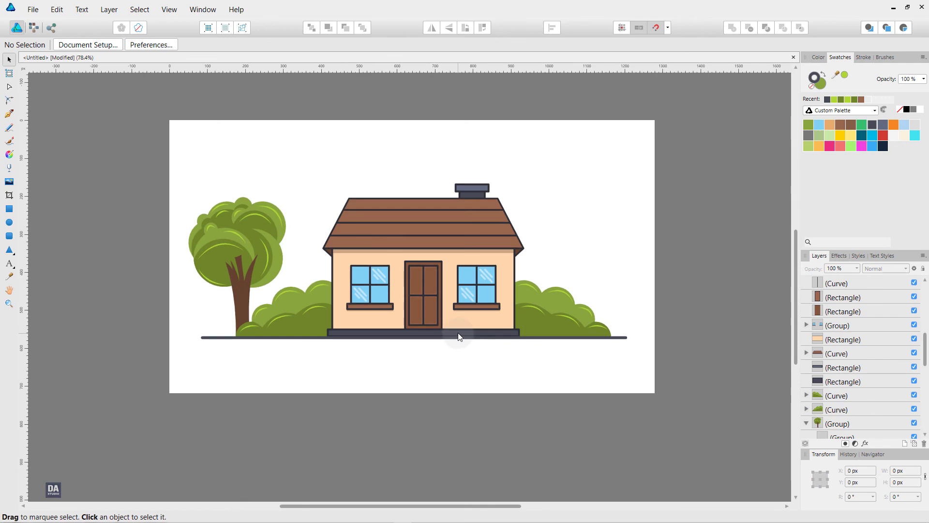
{"action": "scroll", "coordinate": [458, 335], "scroll_direction": "up", "scroll_amount": 2}
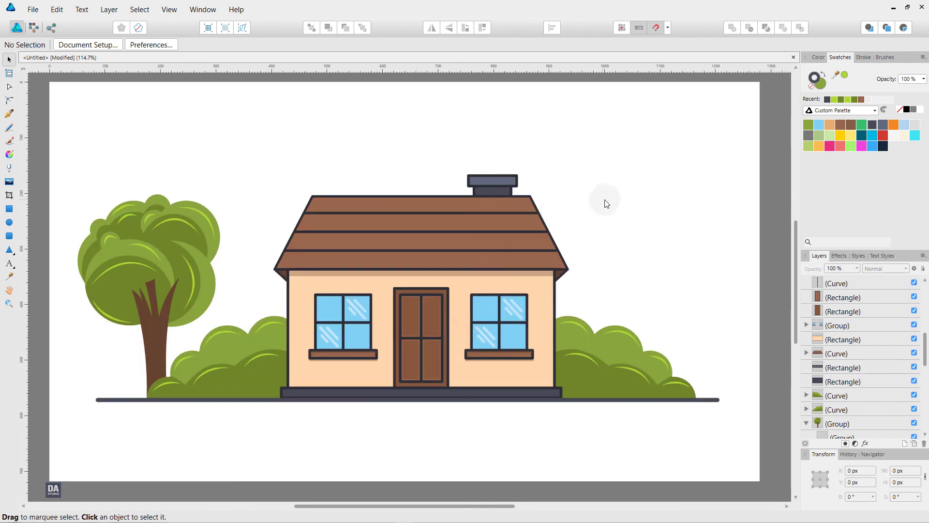